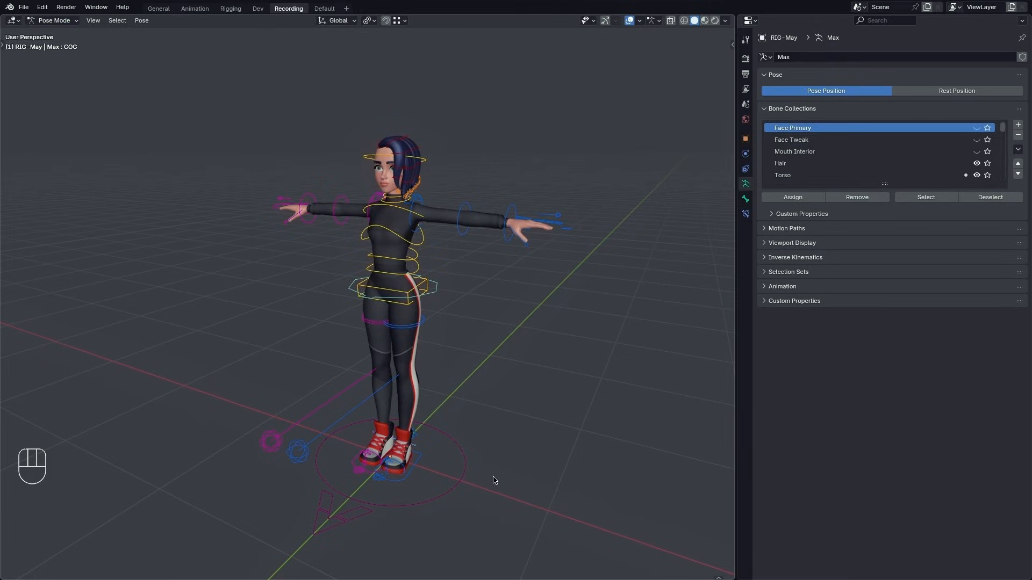
Enlarge the bone collections list and show the DEF bone collection on the rigged character
scroll(422, 173, up, 5)
alt+shift+drag(422, 173, 461, 276)
alt+drag(461, 277, 502, 391)
drag(884, 184, 884, 231)
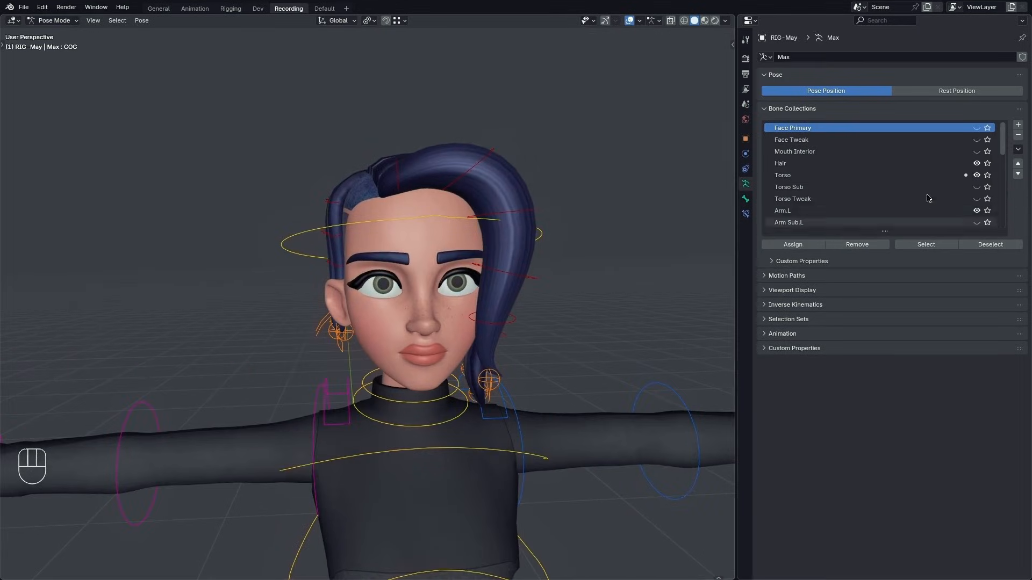
scroll(922, 183, down, 8)
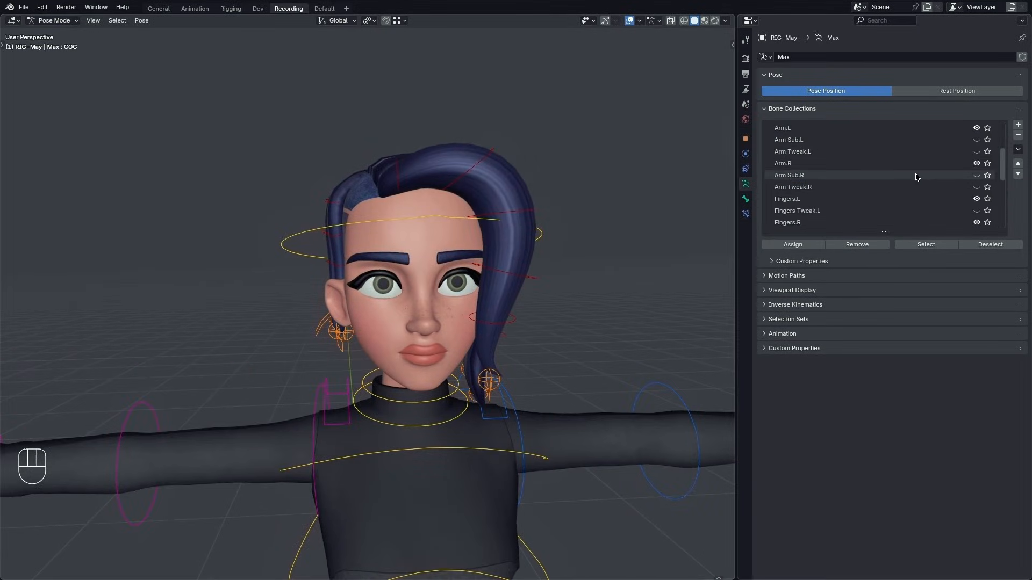
click(977, 177)
Enable X-ray display so the deformation bones inside the head and hair can be seen
alt+drag(497, 363, 549, 259)
key(alt+z)
scroll(429, 220, up, 3)
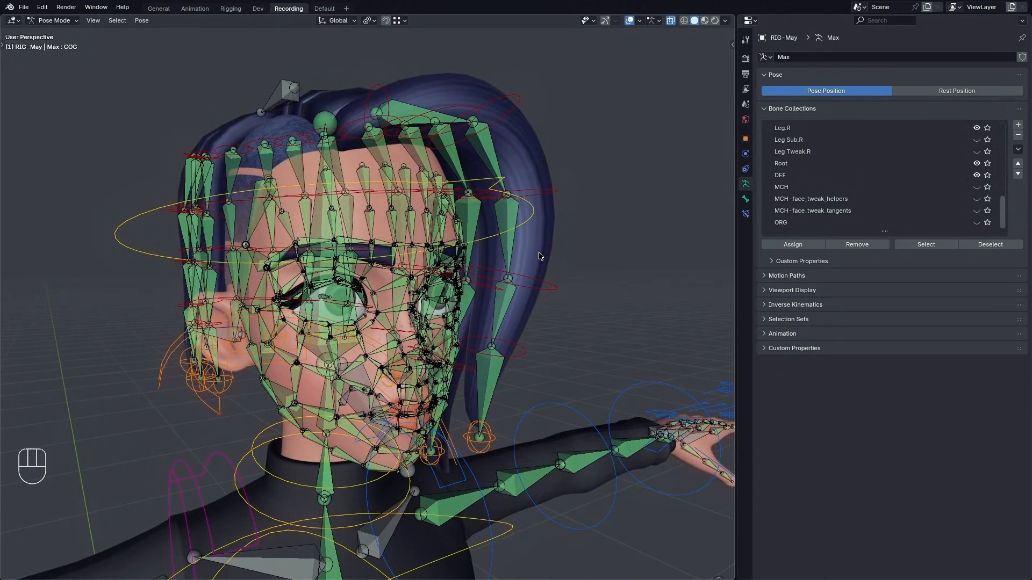
alt+drag(572, 248, 586, 247)
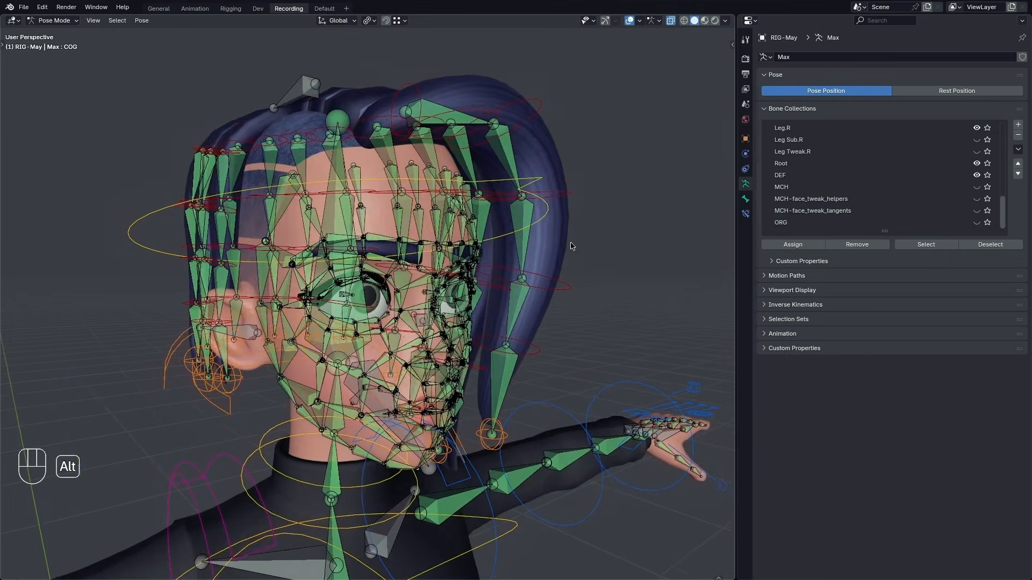
alt+shift+drag(485, 356, 455, 367)
key(alt+z)
alt+drag(521, 426, 552, 392)
key(alt+z)
Examine the DEF-hair_bang bones one by one along the large front hair strand
click(489, 383)
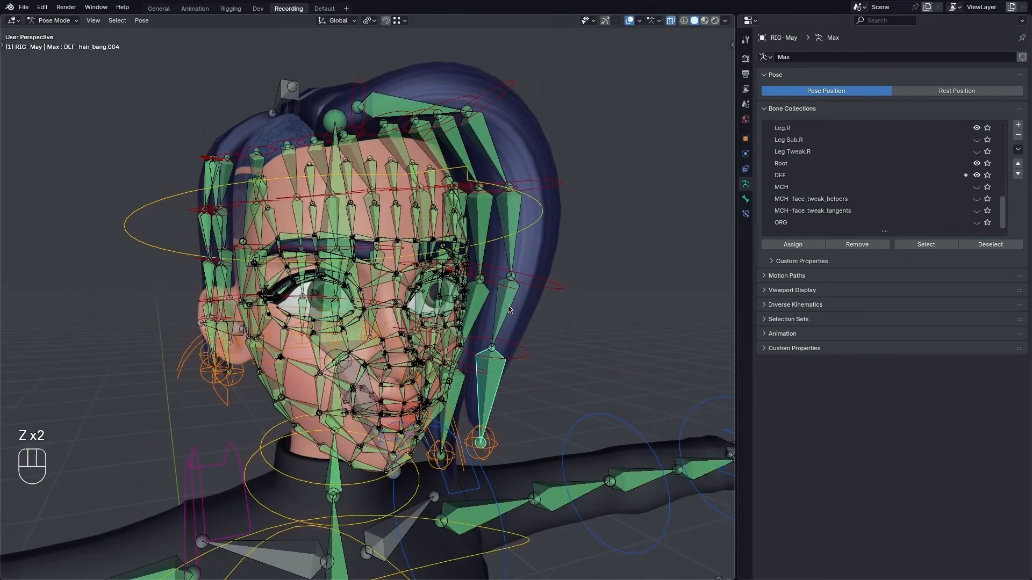
click(508, 301)
click(508, 222)
click(493, 152)
alt+drag(484, 165, 504, 148)
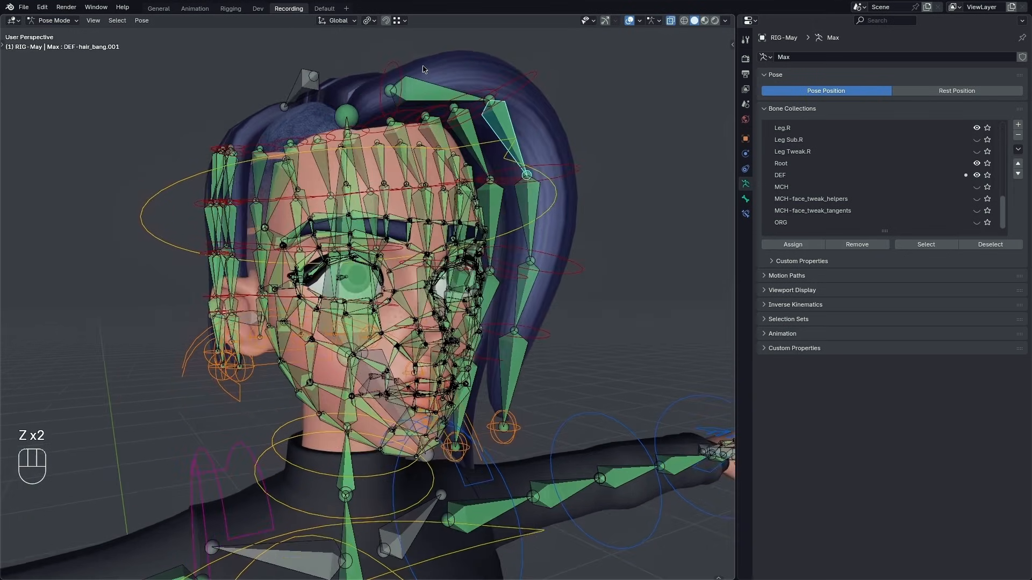
click(423, 86)
click(506, 128)
click(529, 202)
click(522, 286)
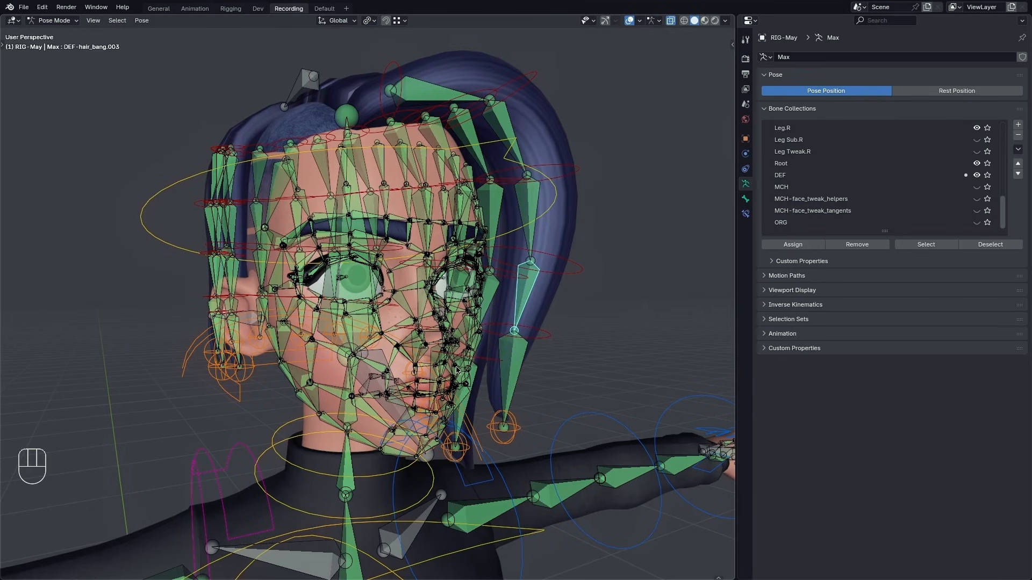
Examine the bone constraints of DEF-hair_bang.003 and of the bang's FK controls
middle_drag(456, 370, 536, 302)
alt+shift+drag(568, 195, 461, 246)
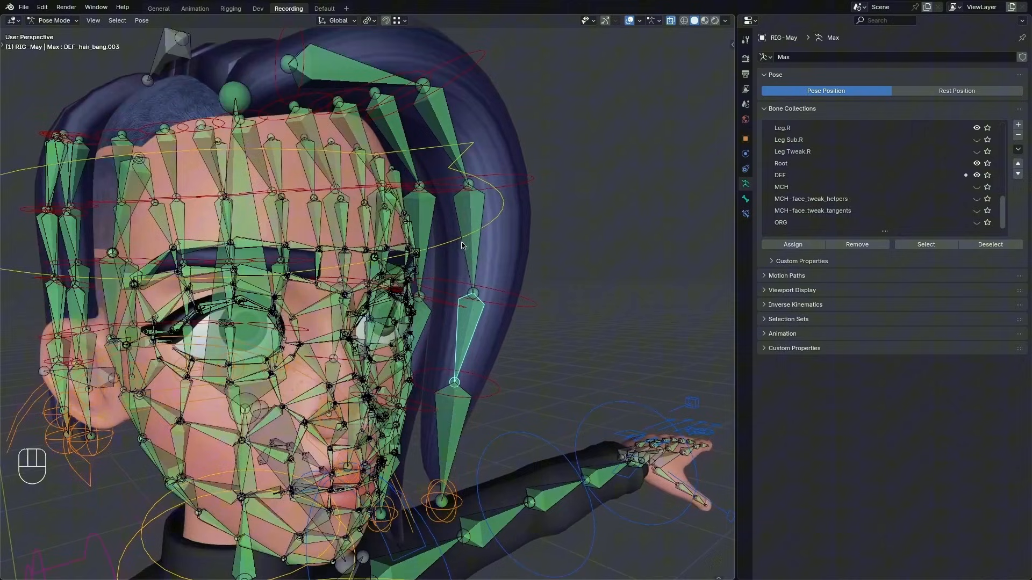
click(745, 213)
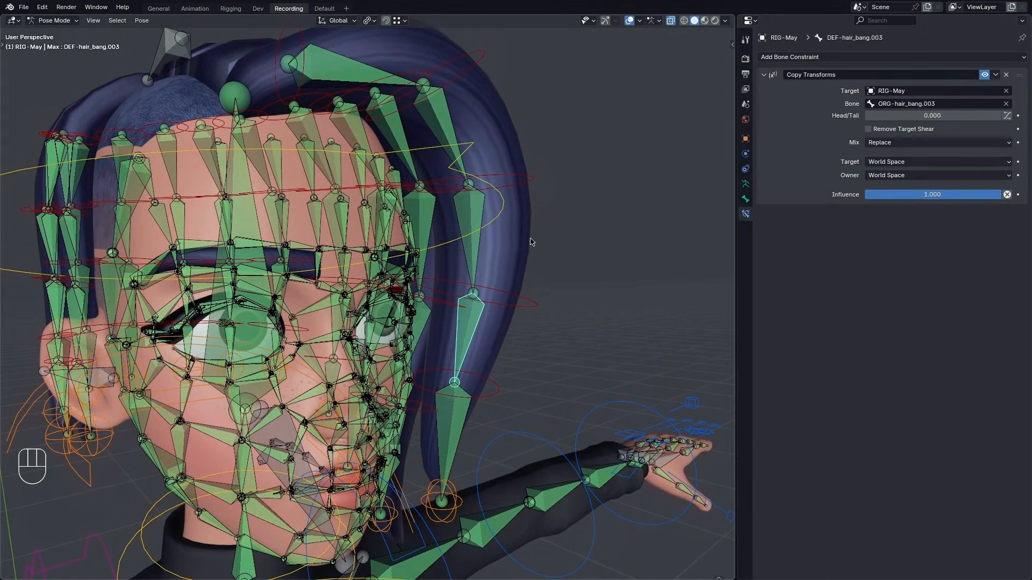
click(542, 174)
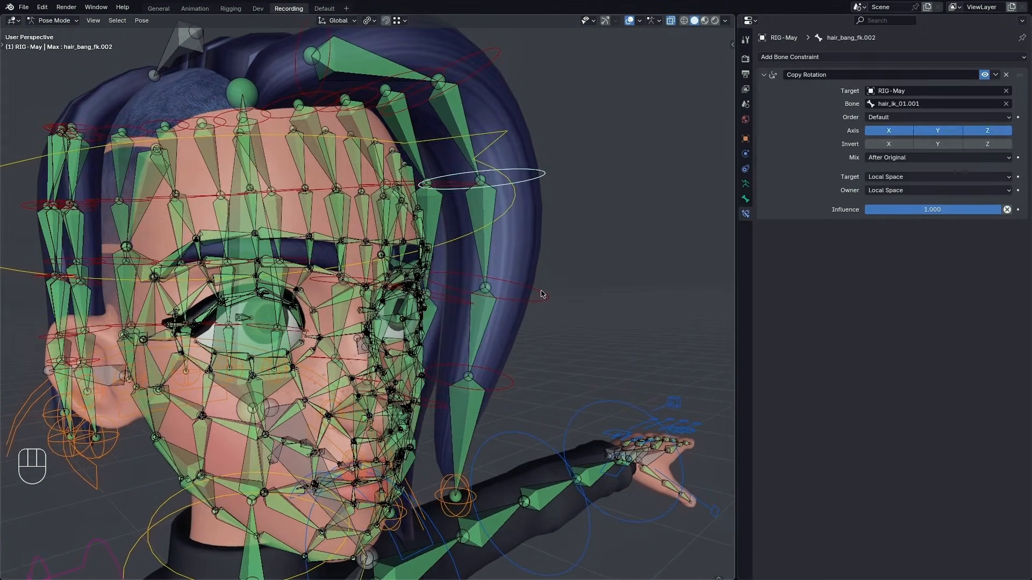
click(542, 292)
click(491, 57)
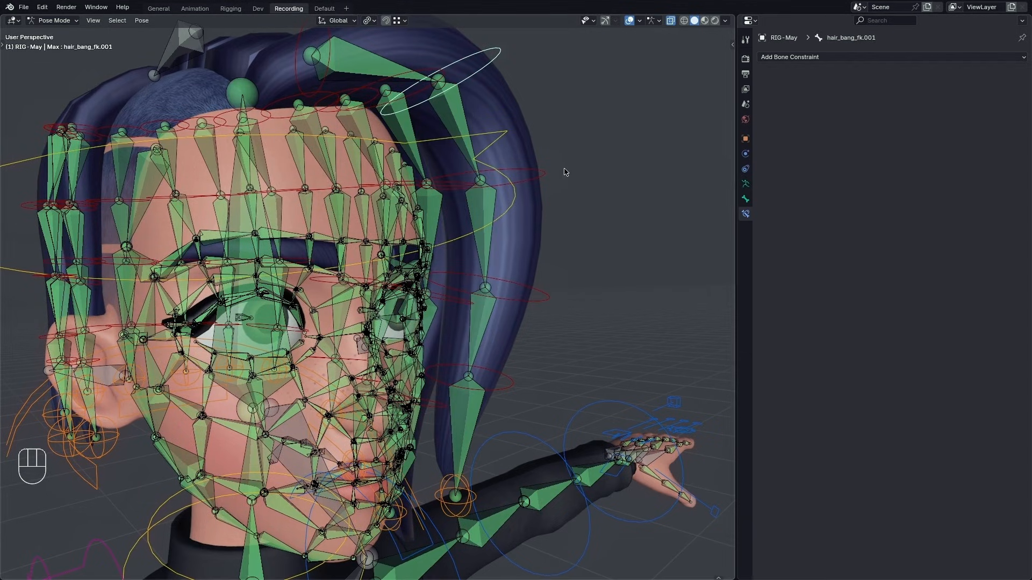
alt+drag(549, 202, 557, 198)
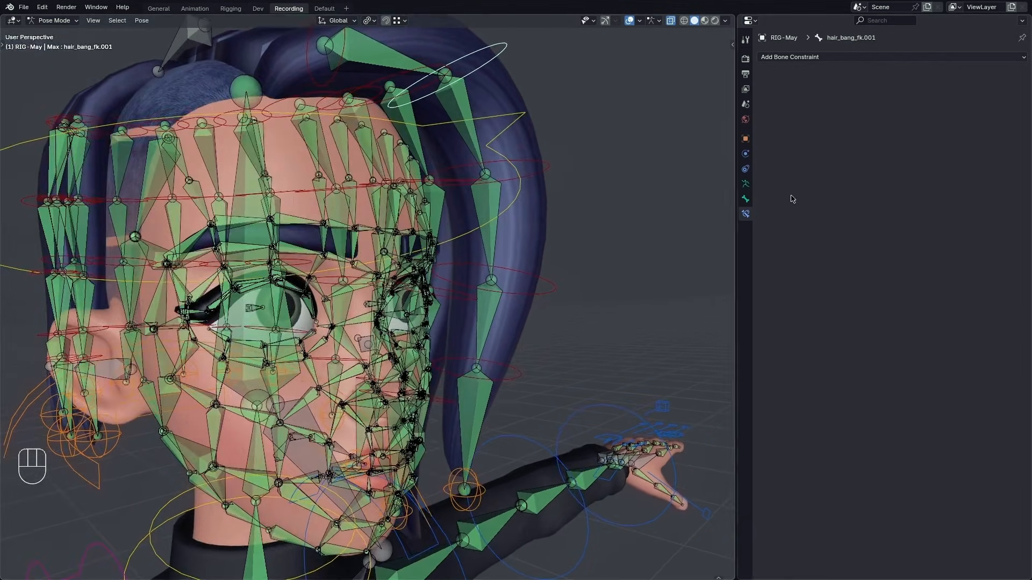
Temporarily turn off custom bone shapes, check the bang's FK bones as octahedrons, and restore the shapes
click(745, 184)
click(813, 290)
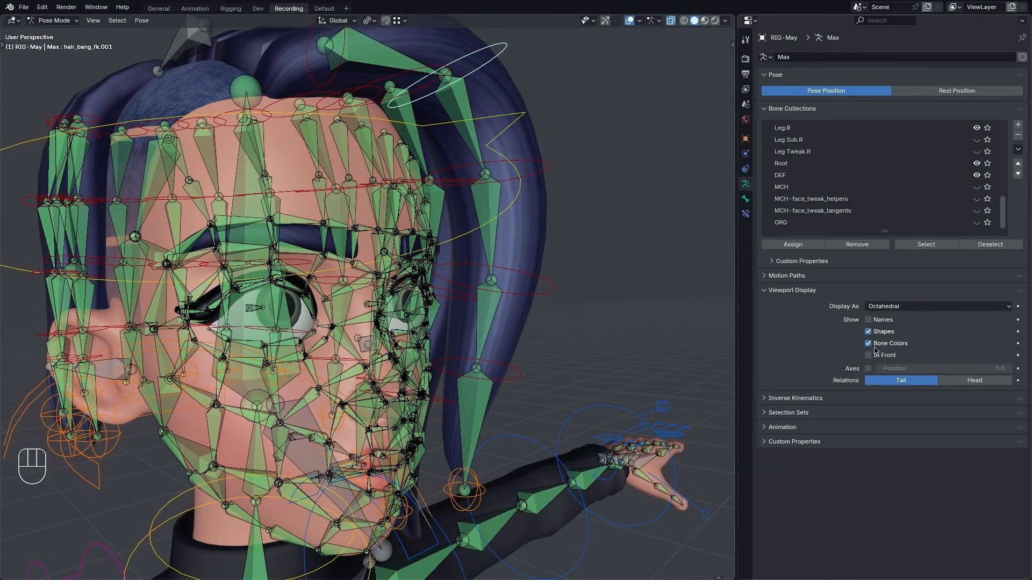
click(868, 331)
alt+drag(575, 231, 535, 251)
click(495, 134)
click(441, 69)
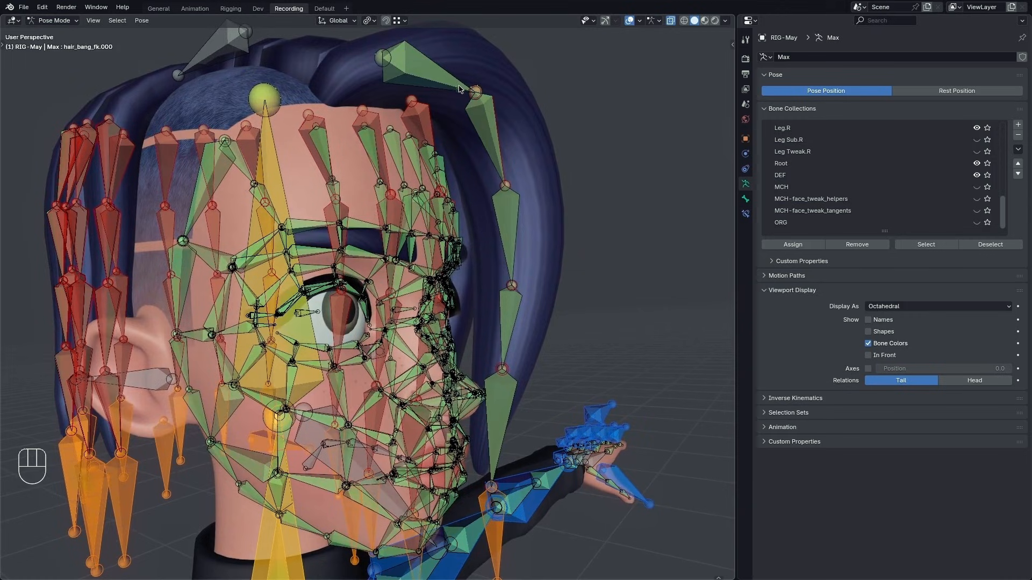
click(456, 80)
click(495, 132)
click(883, 333)
Inspect the hair_bang_fk.001 and hair_bang_fk.000 controls at the start of the front hair strand
scroll(538, 252, down, 2)
alt+drag(537, 253, 446, 280)
key(z)
scroll(446, 280, up, 5)
key(alt+z)
click(506, 142)
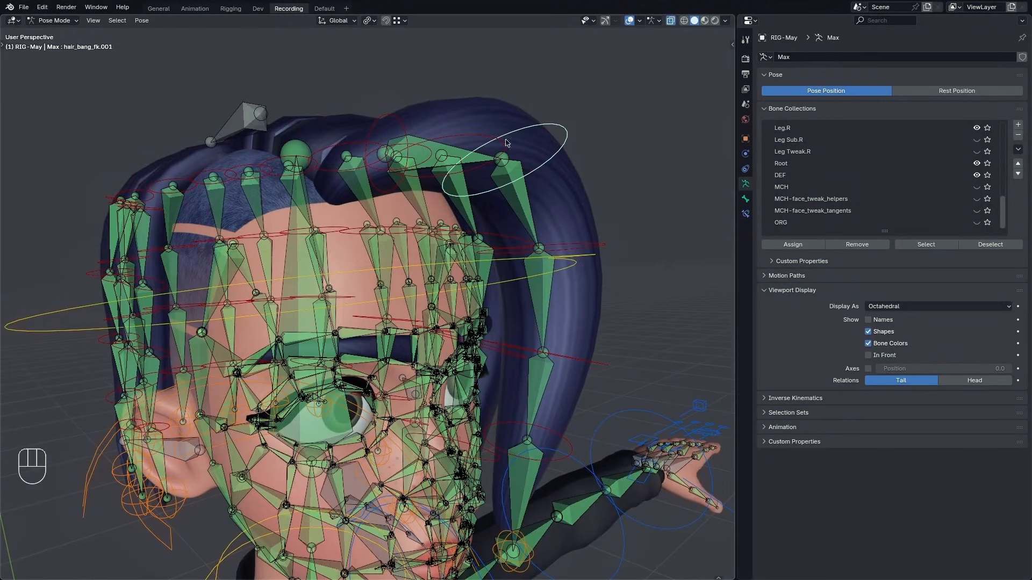
click(405, 125)
alt+drag(405, 125, 544, 128)
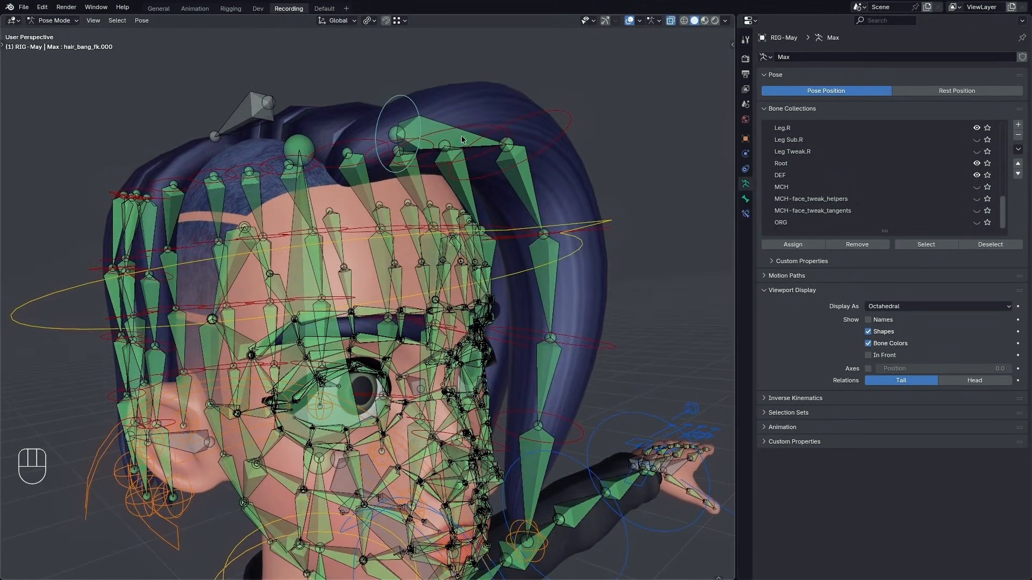
alt+shift+drag(558, 358, 482, 186)
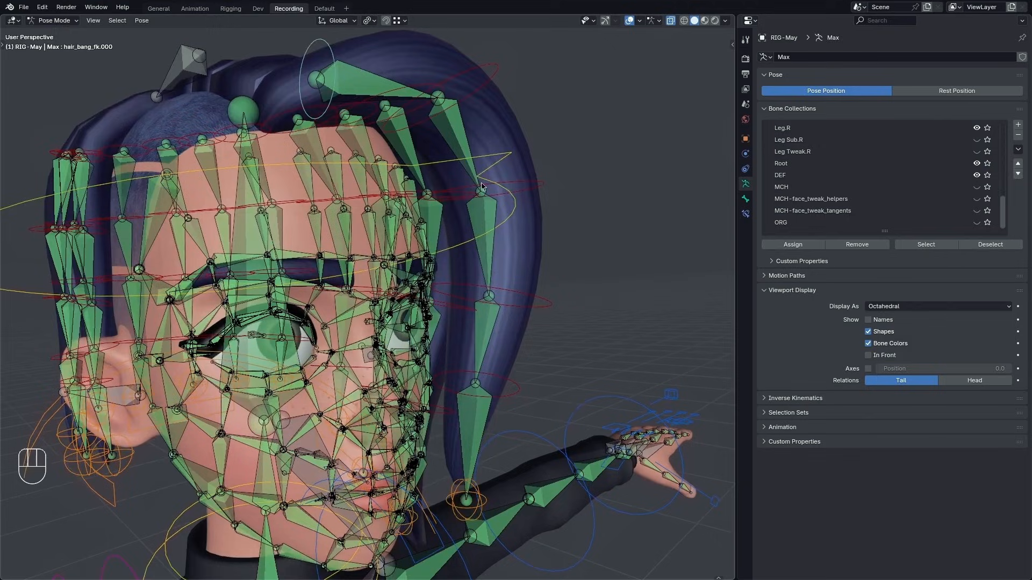
Inspect the bone constraints of the DEF-hair_bang.001 bone
click(467, 135)
alt+drag(467, 135, 461, 141)
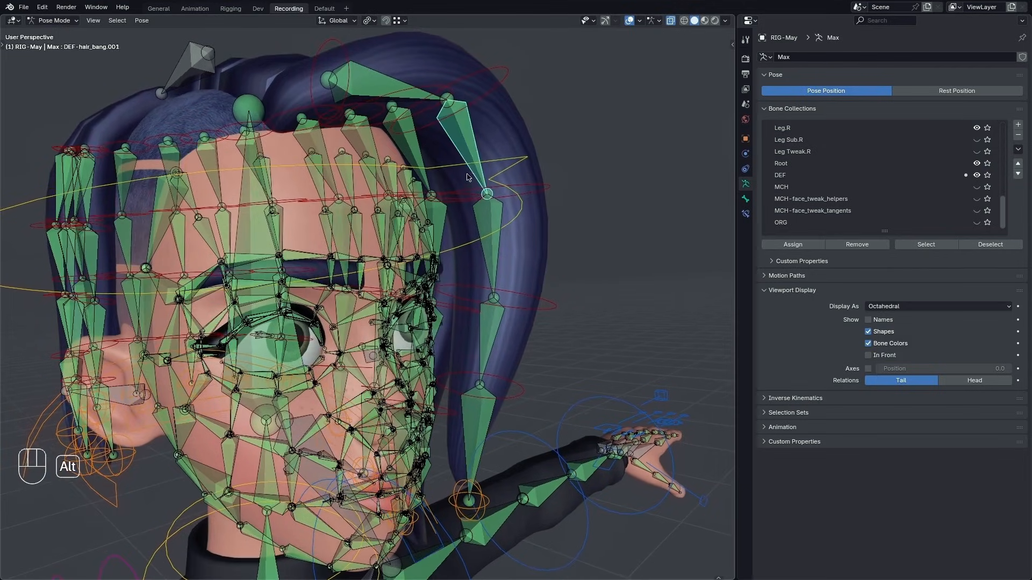
click(746, 214)
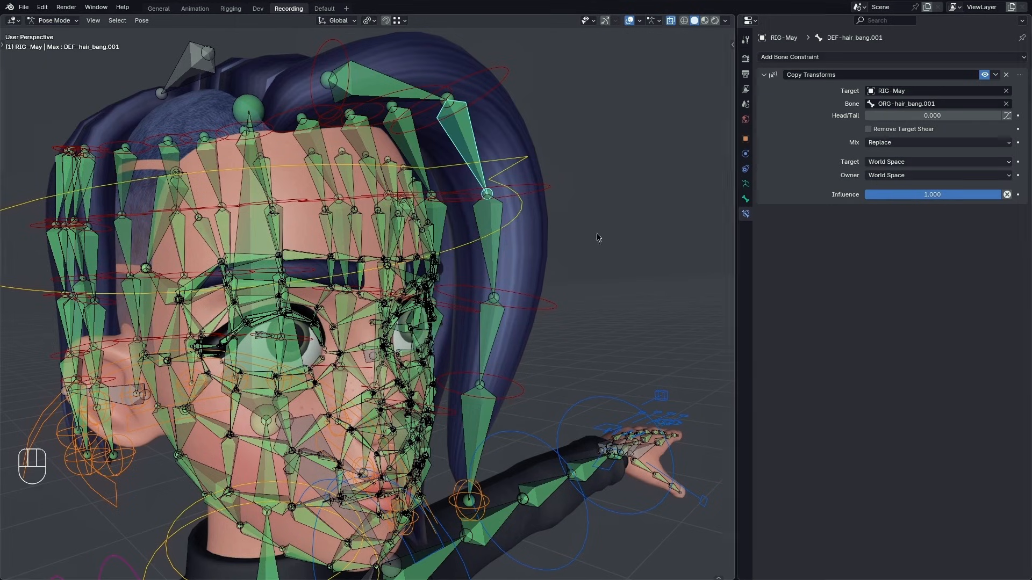
Hide the DEF bone collection and show the ORG bone collection
click(745, 184)
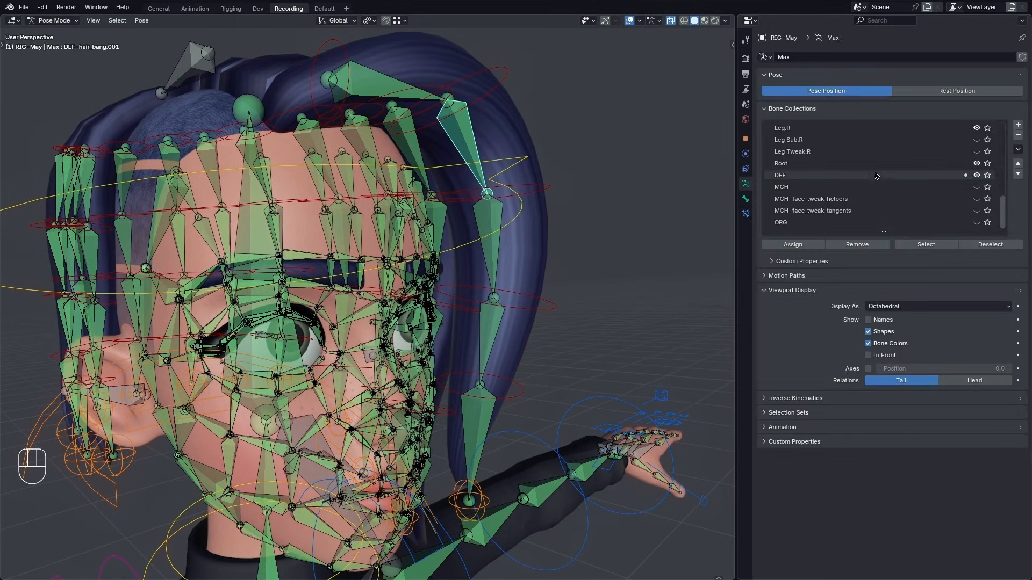
click(977, 175)
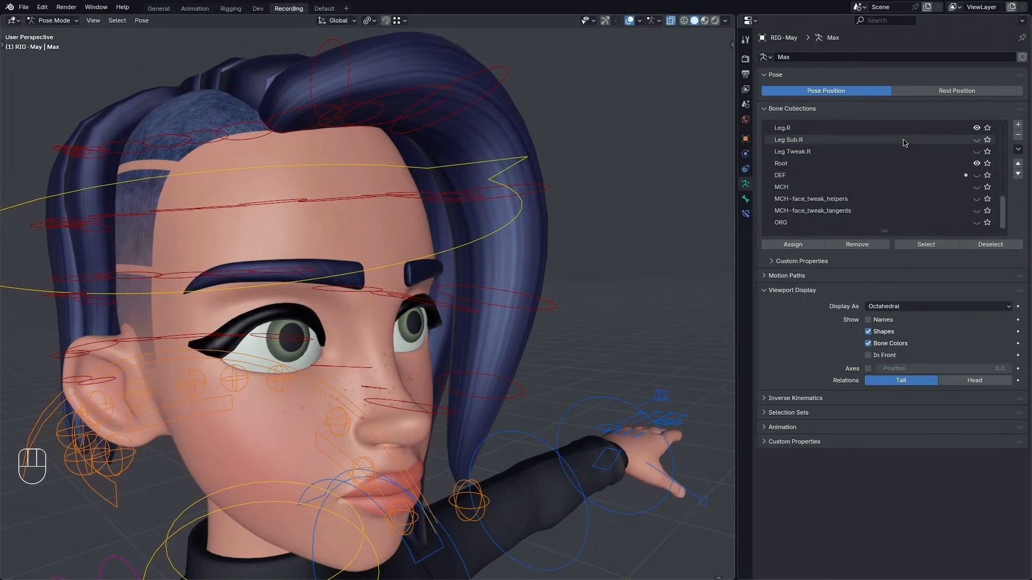
click(977, 223)
Examine the bone constraints of the ORG-hair_bang.001 bone in the front hair strand
click(414, 90)
middle_drag(469, 153, 493, 179)
click(469, 171)
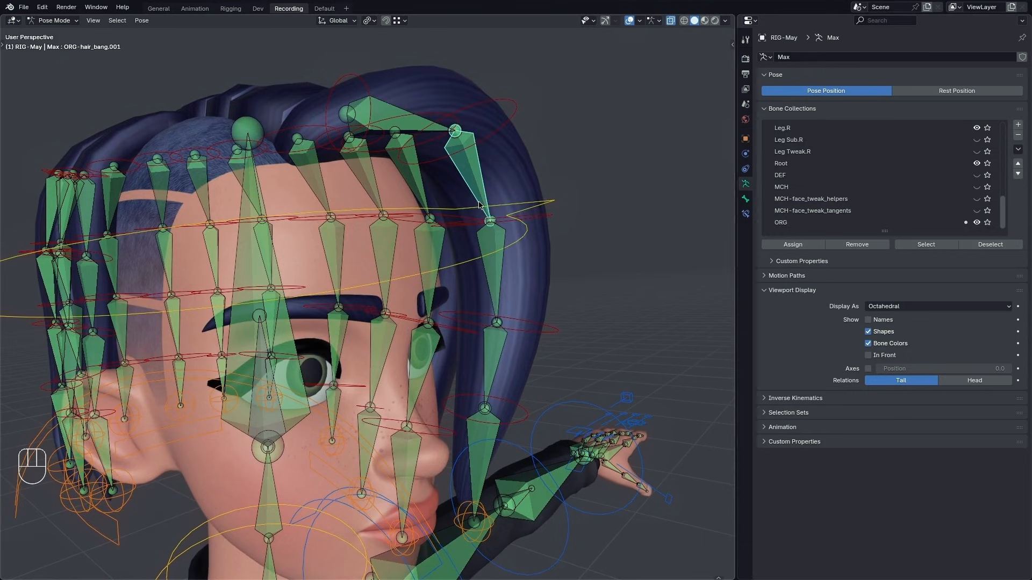
click(745, 214)
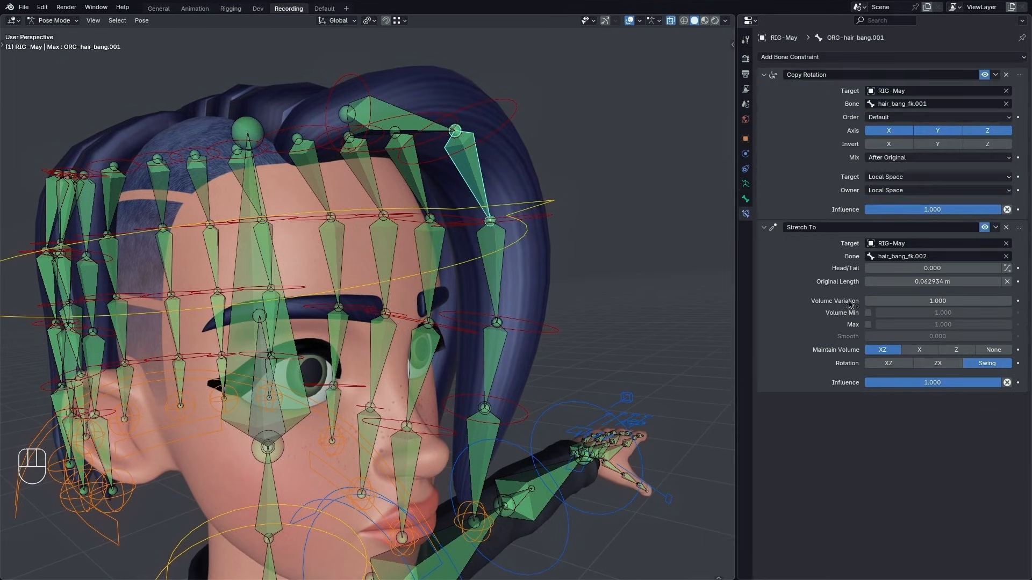
middle_drag(613, 277, 555, 302)
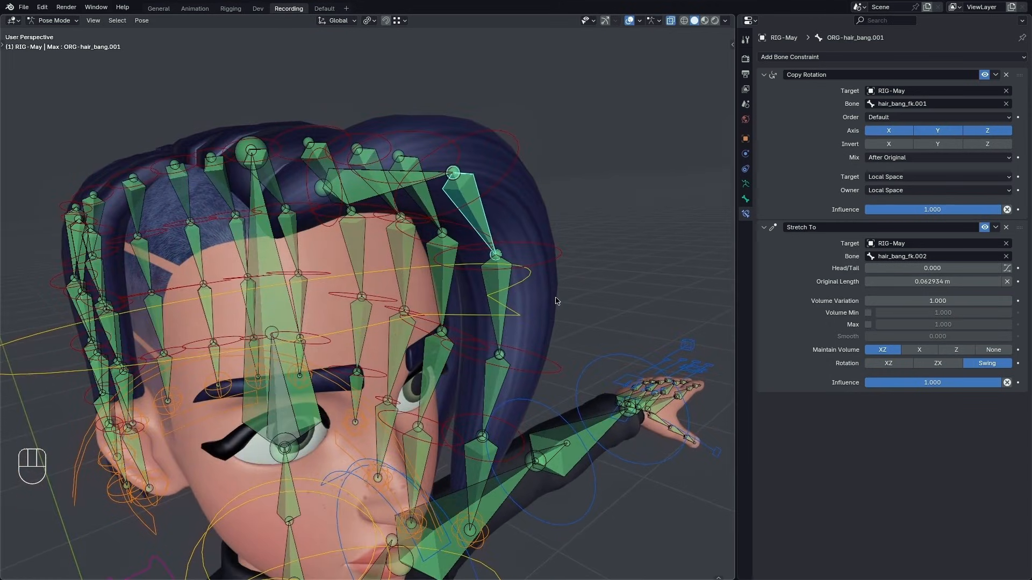
middle_drag(418, 260, 444, 246)
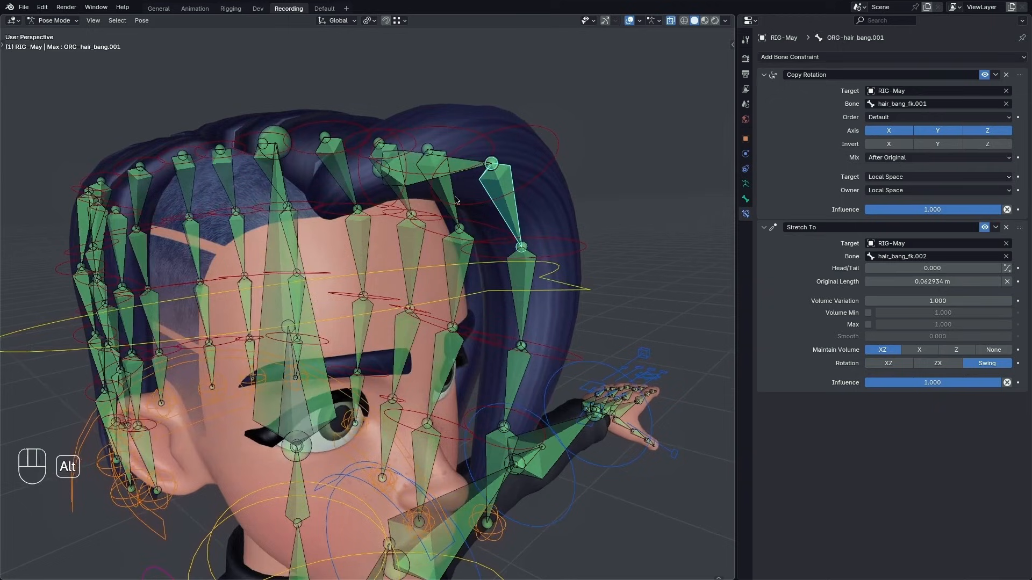
Compare the constraints of ORG-hair_bang.001 with the hair_bang_fk.001 and hair_bang_fk.002 controls it targets
click(463, 165)
click(509, 173)
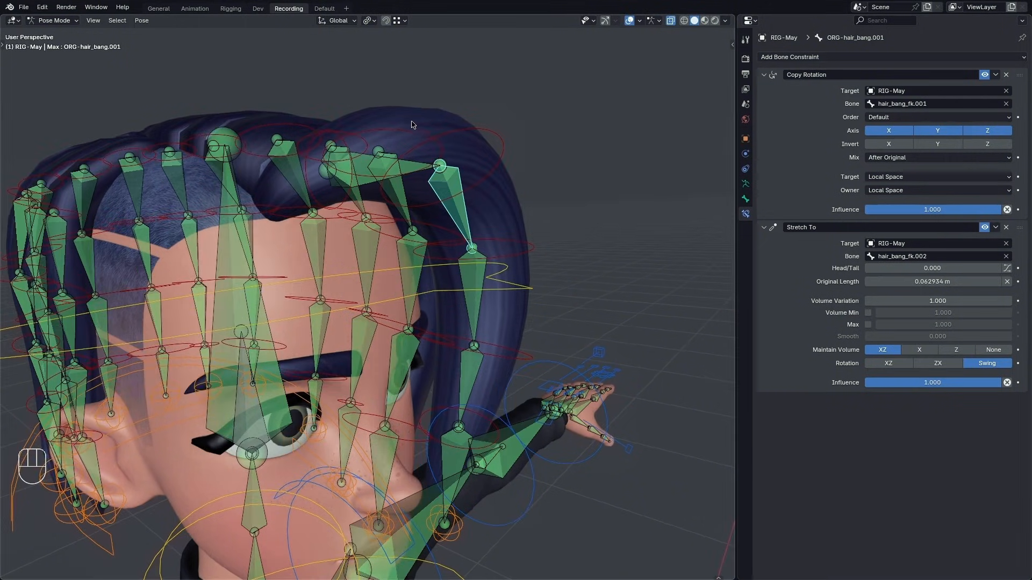
click(412, 128)
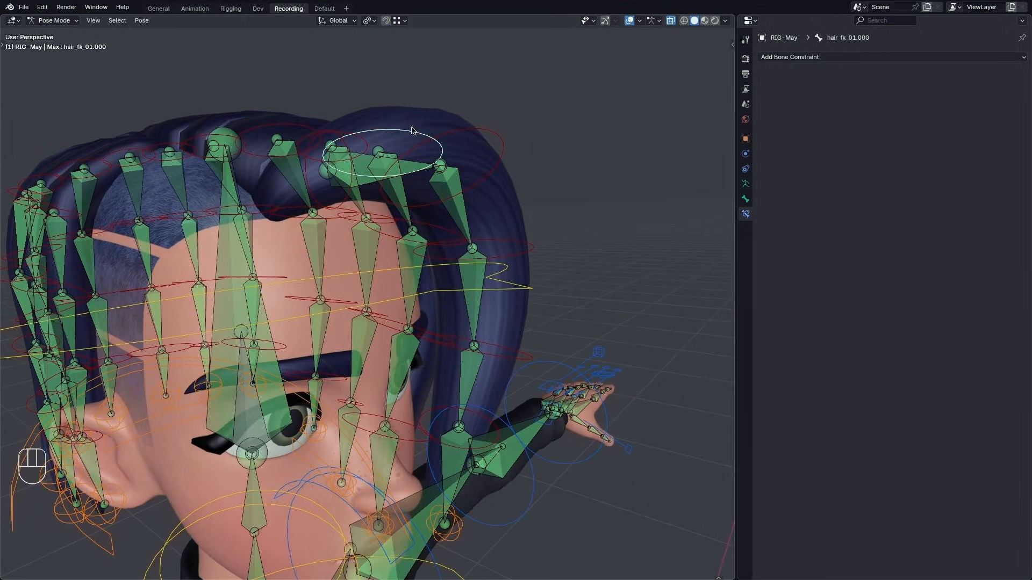
click(474, 129)
click(518, 239)
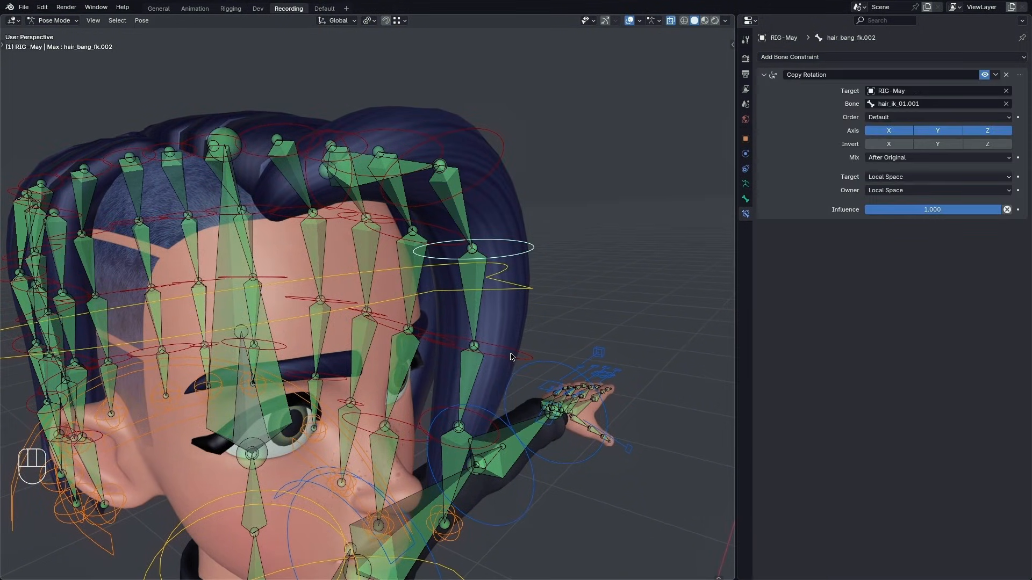
scroll(489, 235, up, 2)
click(476, 216)
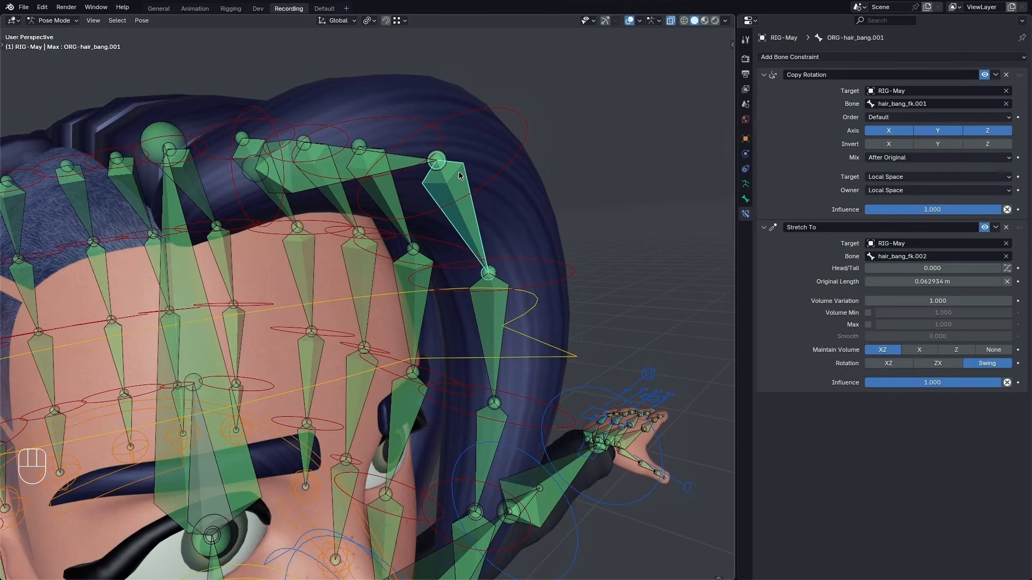
middle_drag(478, 174, 488, 154)
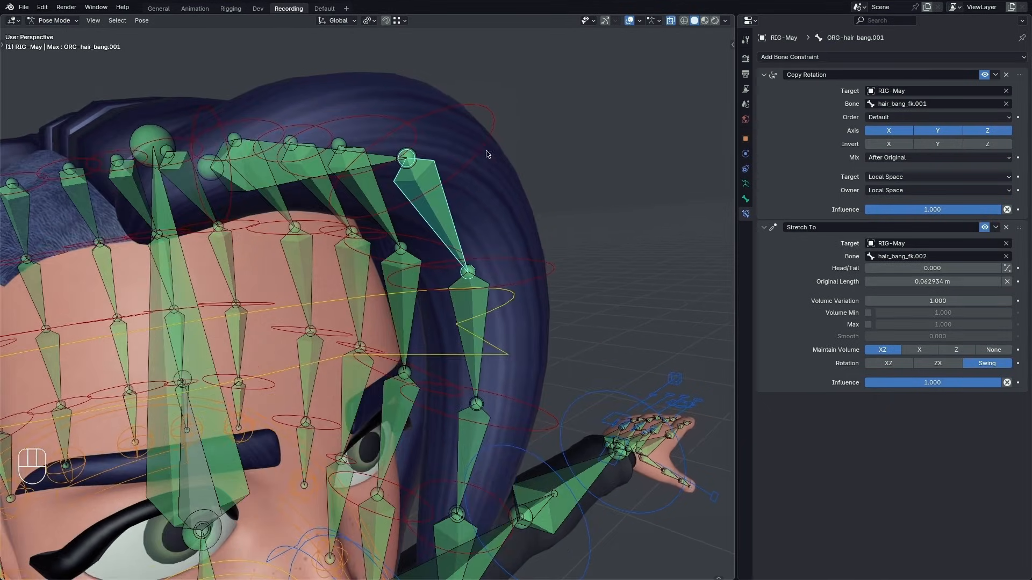
click(490, 141)
click(421, 175)
Move the hair_bang_fk.002 control outward from the head to stretch the bang
click(540, 277)
middle_drag(473, 240, 447, 214)
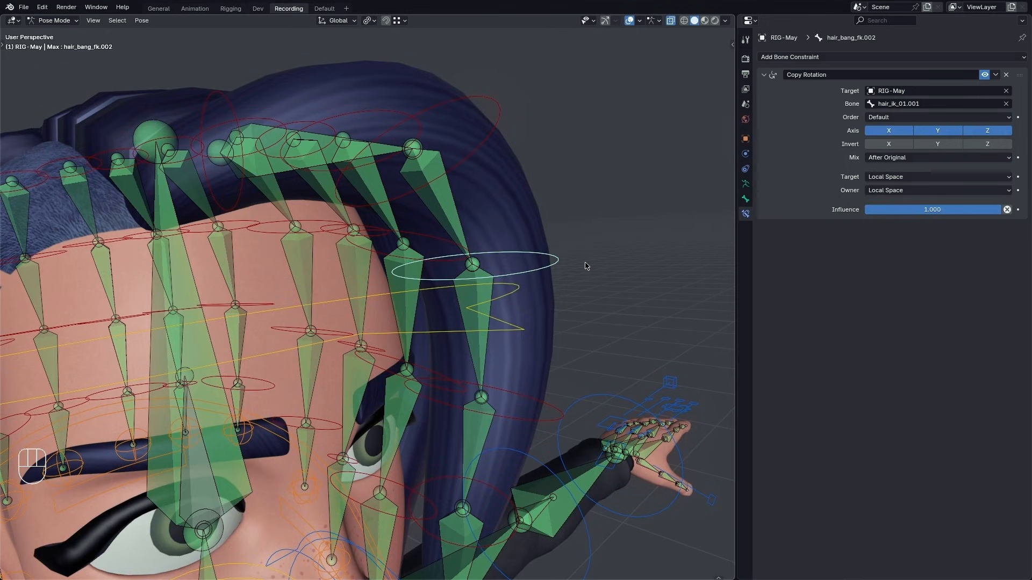
key(g)
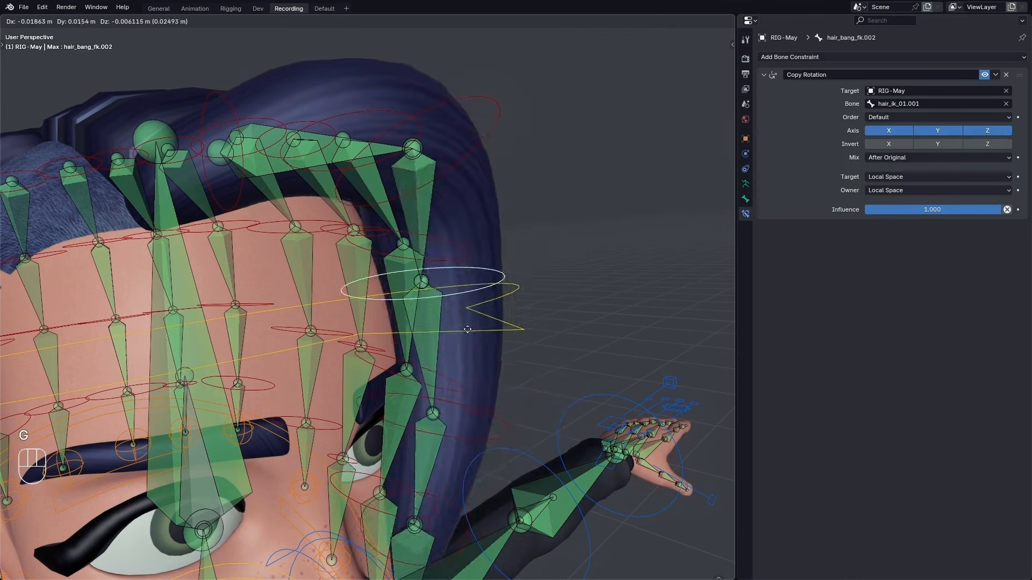
key(Escape)
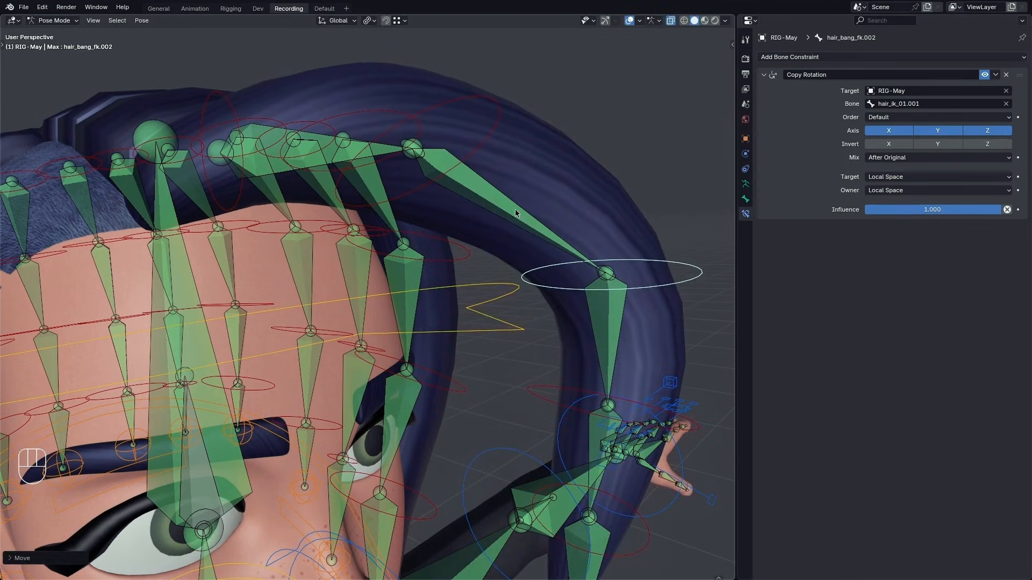
Move the hair_bang_fk.002 control farther outward from the head to test how the bang stretches
click(543, 235)
middle_drag(544, 232, 500, 257)
click(564, 253)
click(499, 257)
key(g)
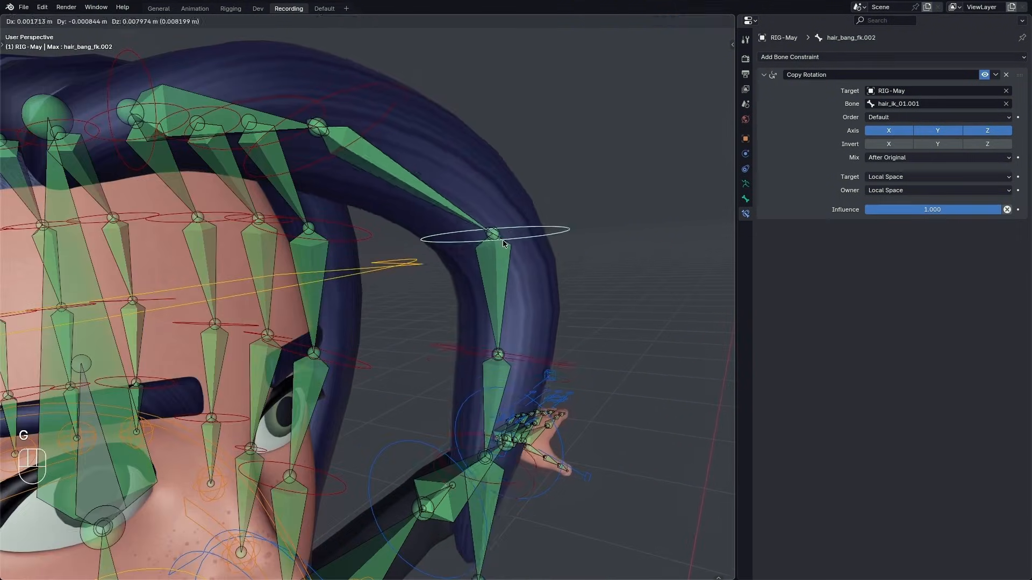
right_click(513, 246)
key(g)
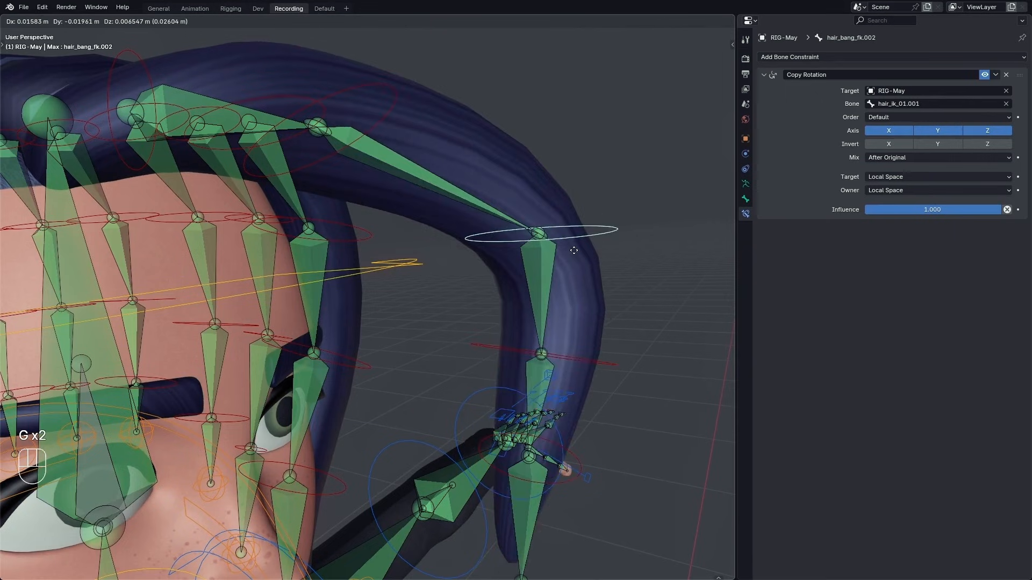
click(690, 360)
middle_drag(583, 291, 476, 217)
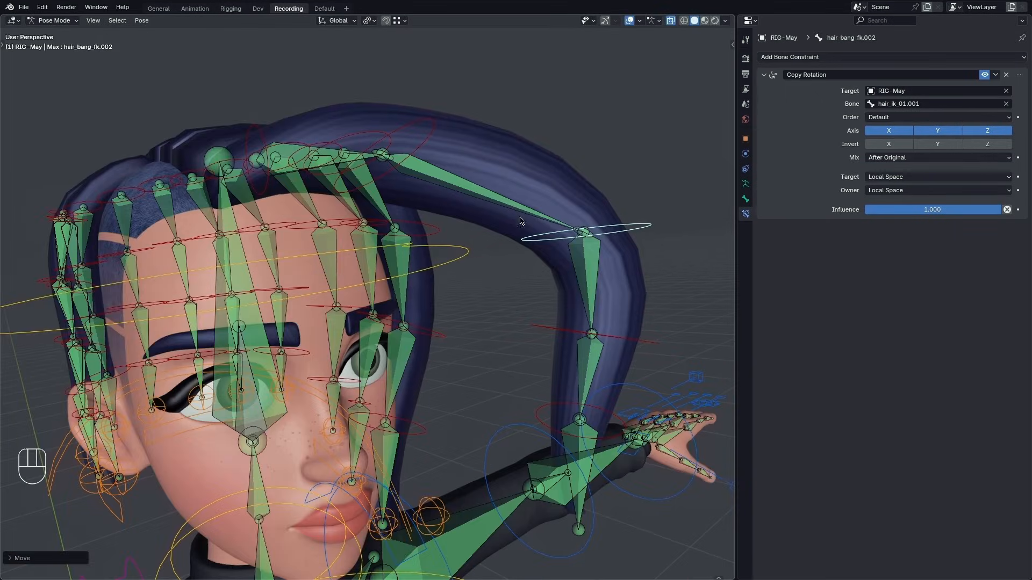
alt+drag(510, 248, 500, 307)
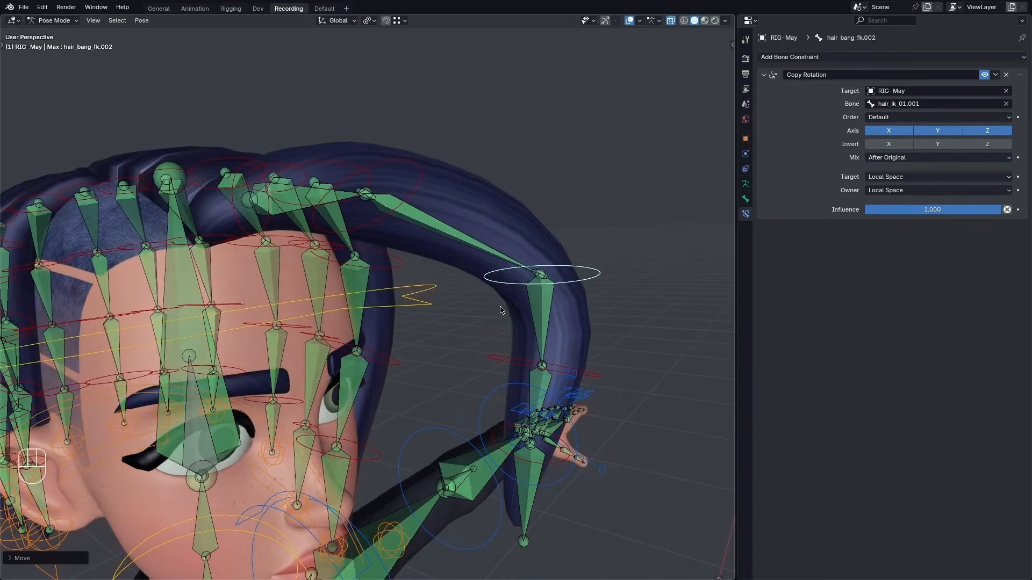
Move the hair_bang_fk.002 control closer to the head, and clear its location to restore the rest position
key(g)
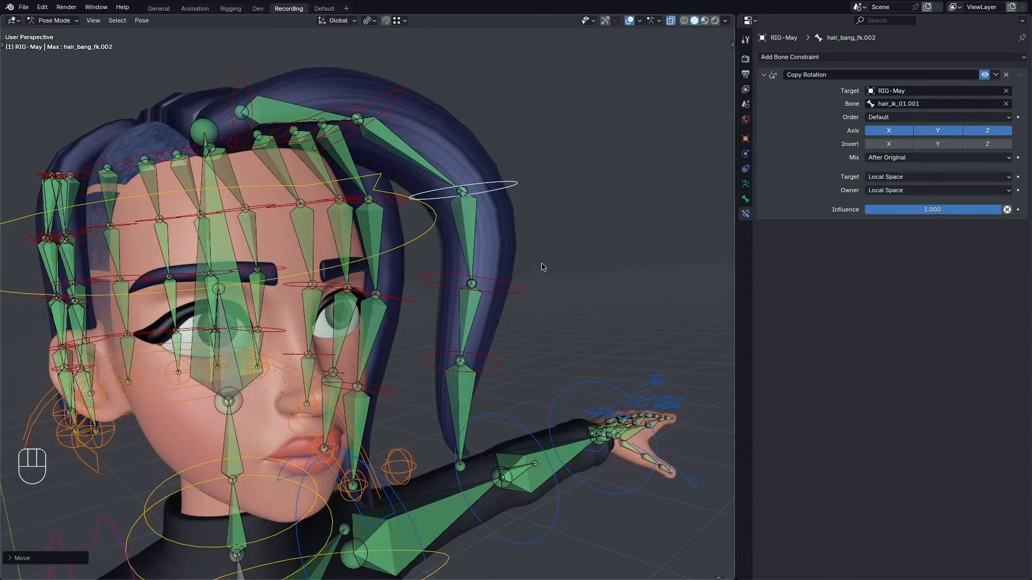
alt+drag(546, 307, 520, 220)
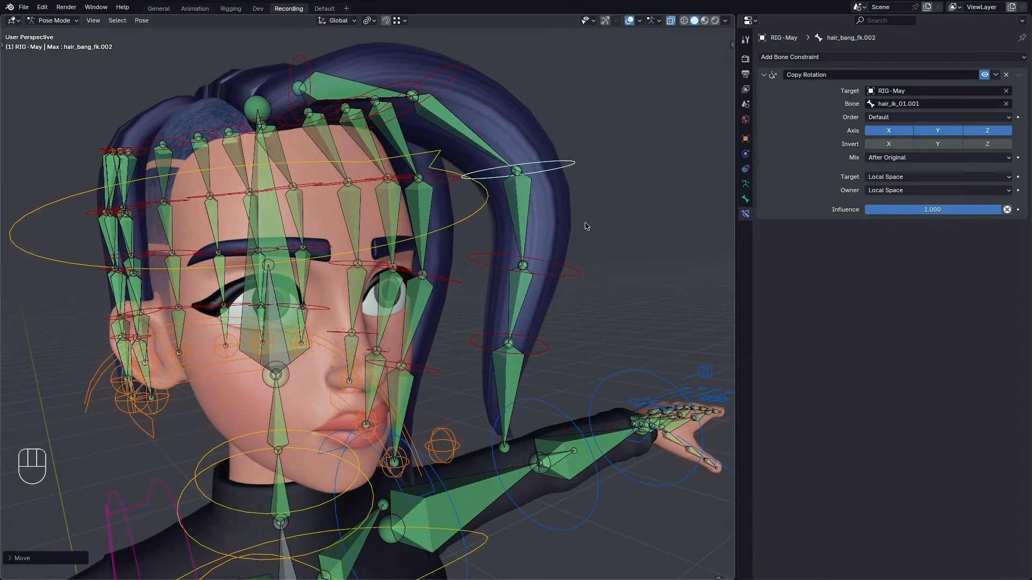
alt+drag(585, 226, 512, 268)
key(alt+g)
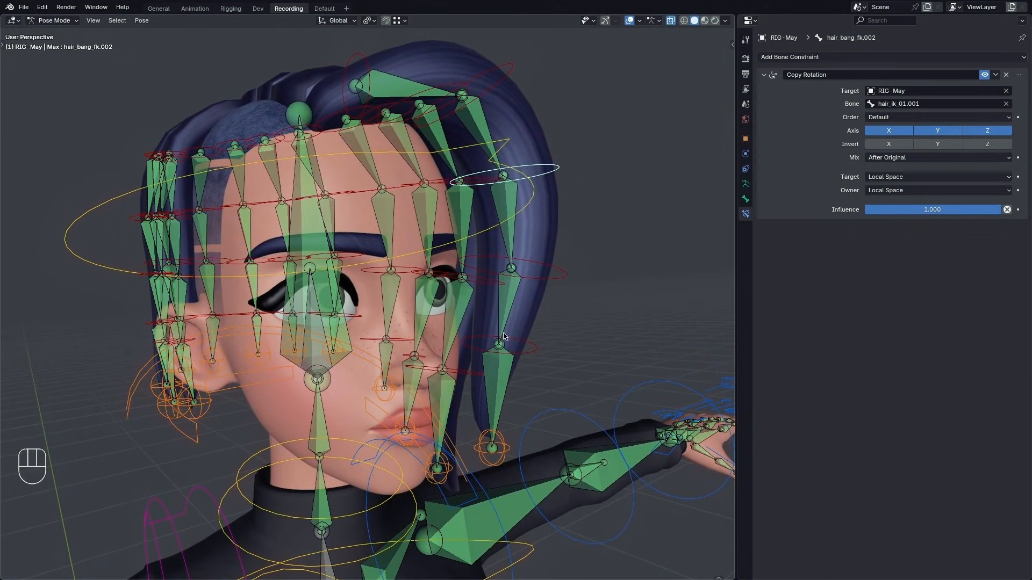
Select the ORG bones hanging down the front bang strand together with ORG-hair_01.001, ORG-hair_01.002 and ORG-hair_01.003 in the neighbouring strand
click(501, 401)
shift+click(506, 314)
shift+click(505, 245)
shift+click(462, 225)
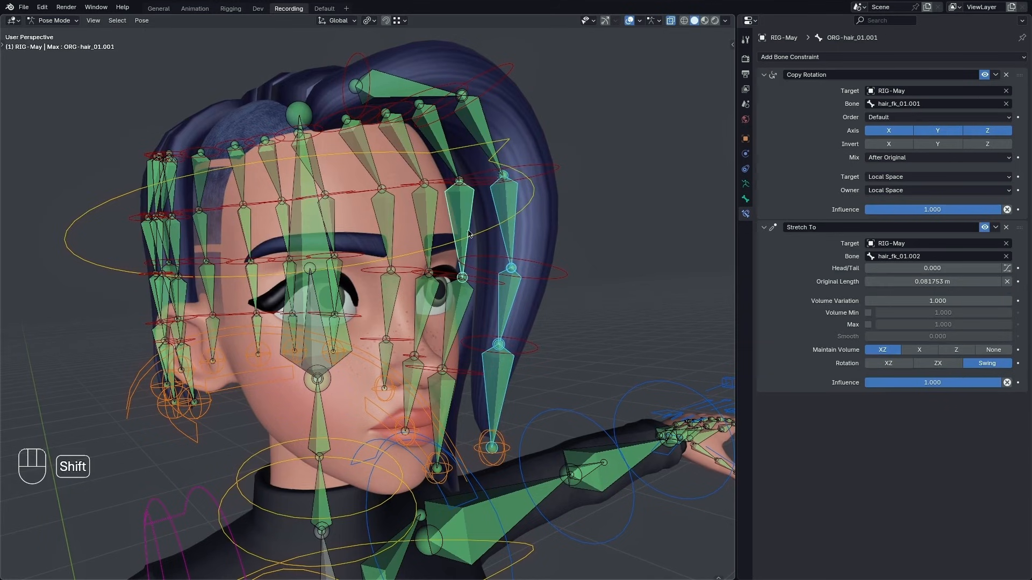
shift+click(457, 321)
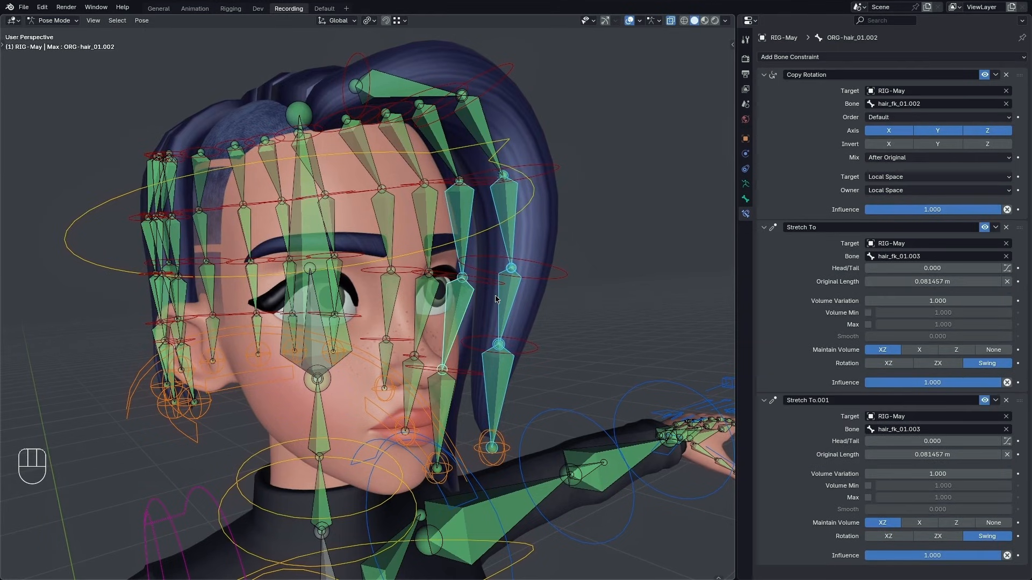
shift+click(442, 404)
alt+drag(553, 323, 546, 350)
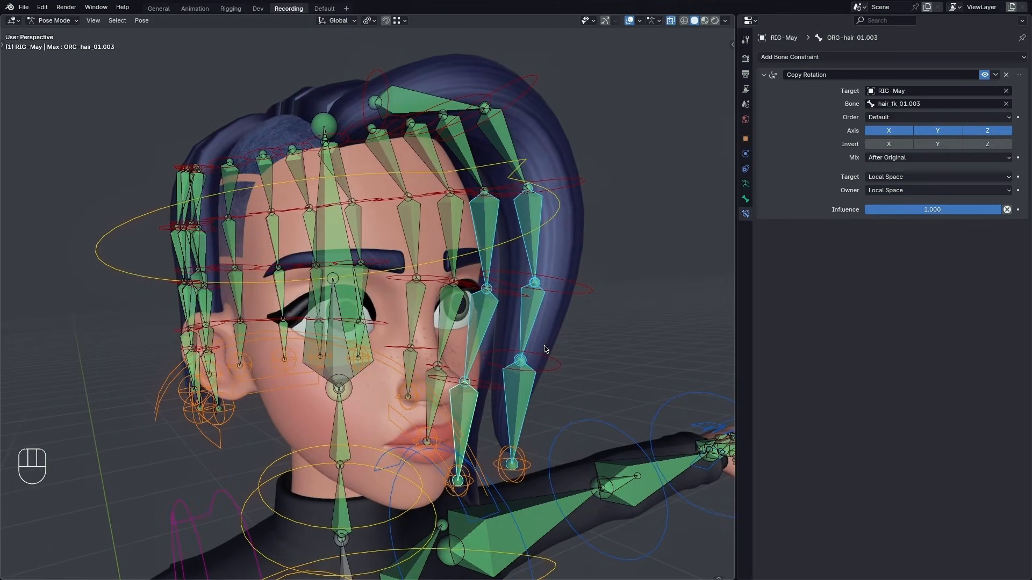
Widen the Properties area, switch it to a Text Editor and show the add_point_at_bone.py script
drag(734, 252, 656, 252)
click(669, 21)
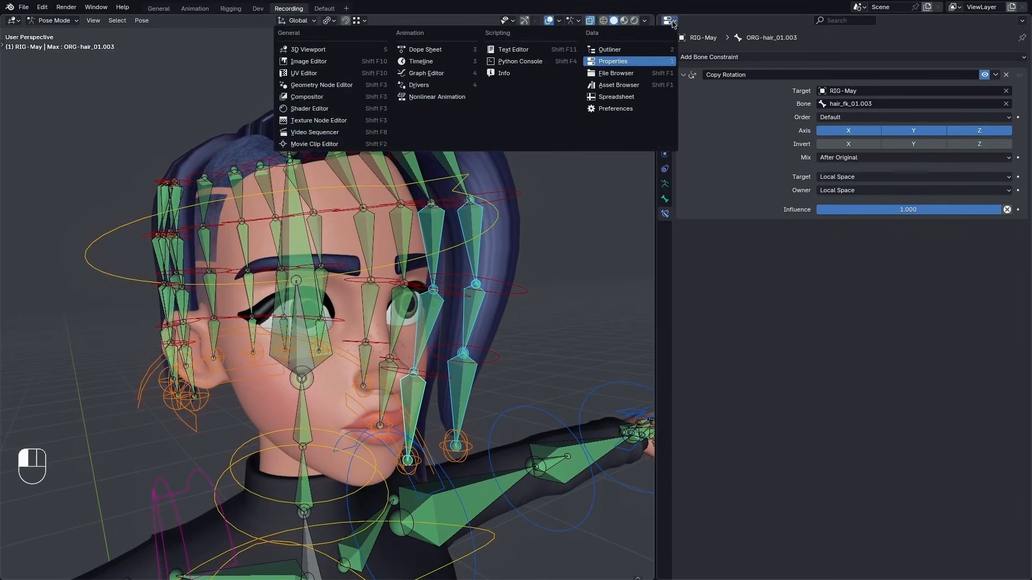
click(516, 50)
click(852, 21)
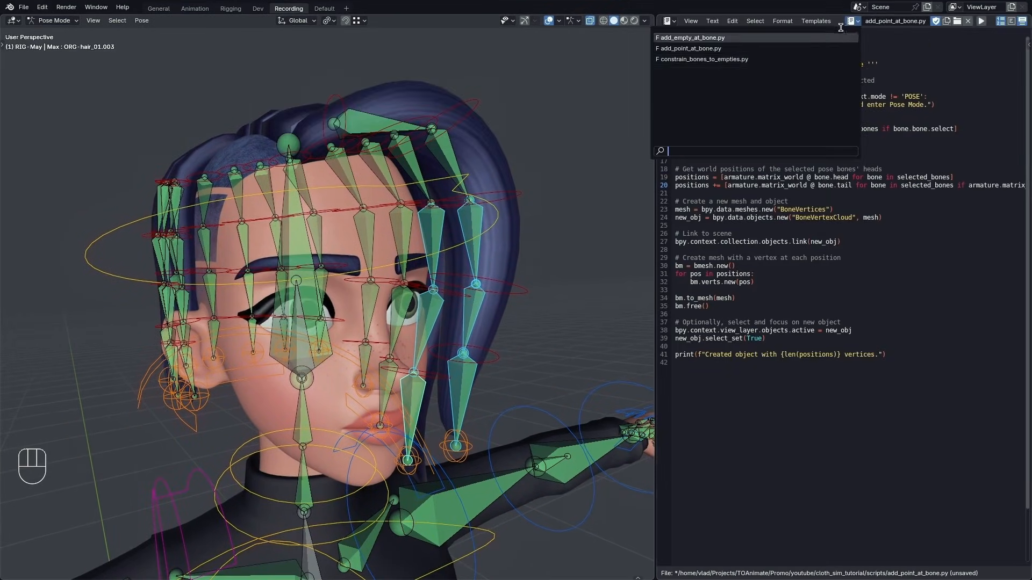
key(Escape)
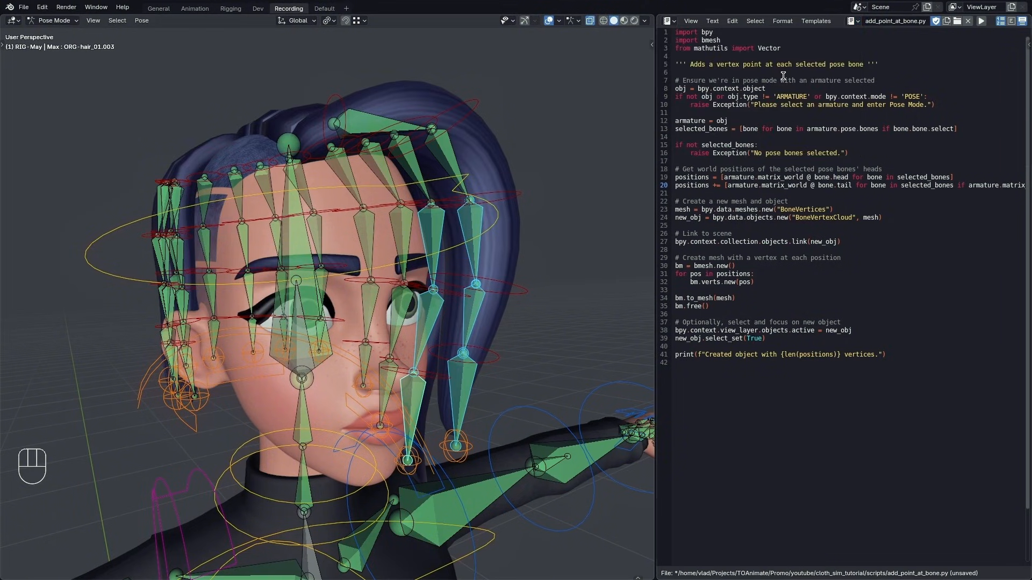
click(849, 23)
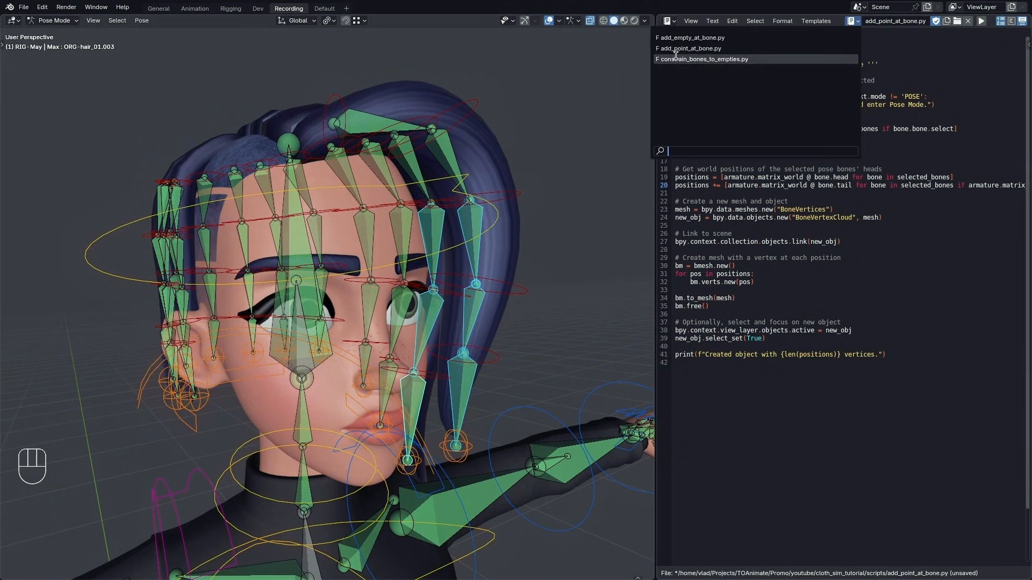
click(719, 49)
middle_drag(814, 178, 862, 171)
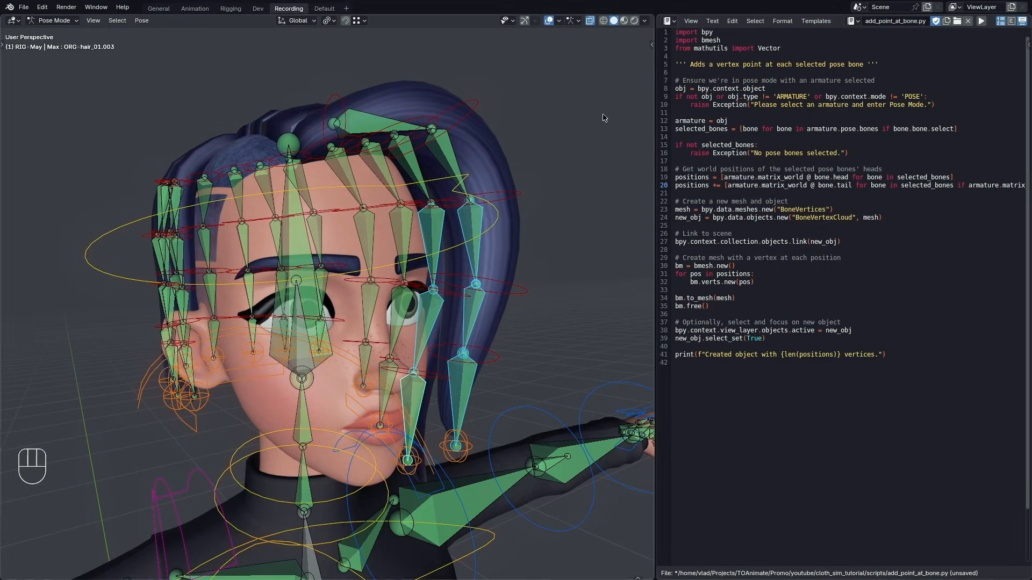
Skim the script sections for the pose mode check, the bone head positions and the new mesh object
drag(675, 80, 876, 80)
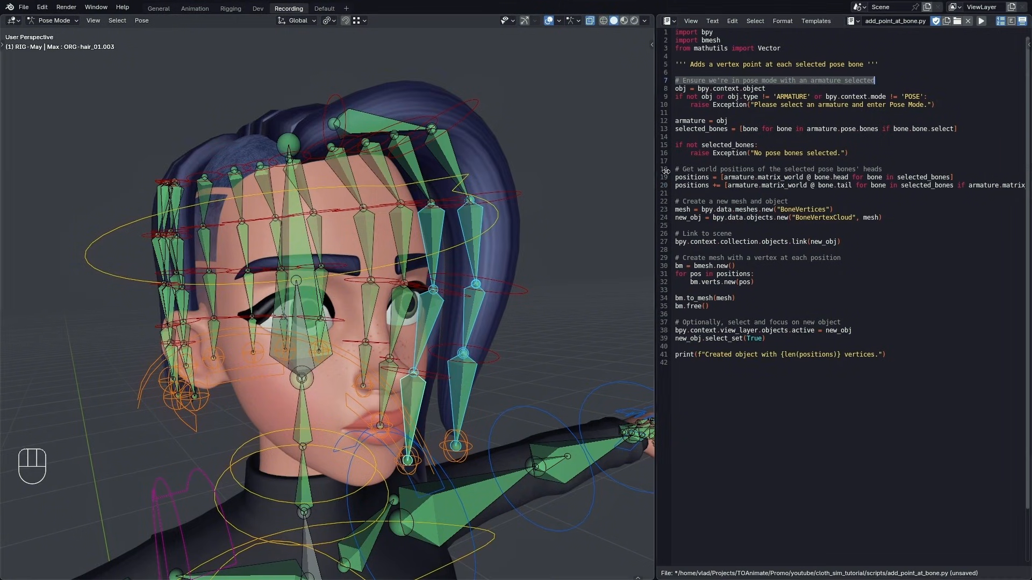
drag(676, 169, 895, 178)
drag(706, 202, 856, 217)
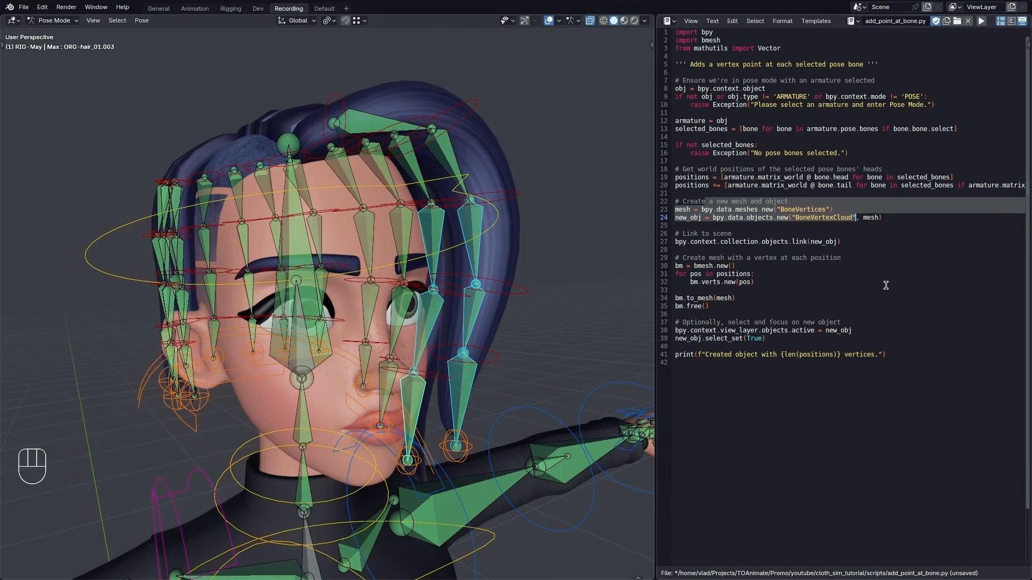
click(911, 259)
Enlarge the script area and its text, and examine the armature check and the selected_bones list on lines 7 to 13
drag(654, 162, 526, 156)
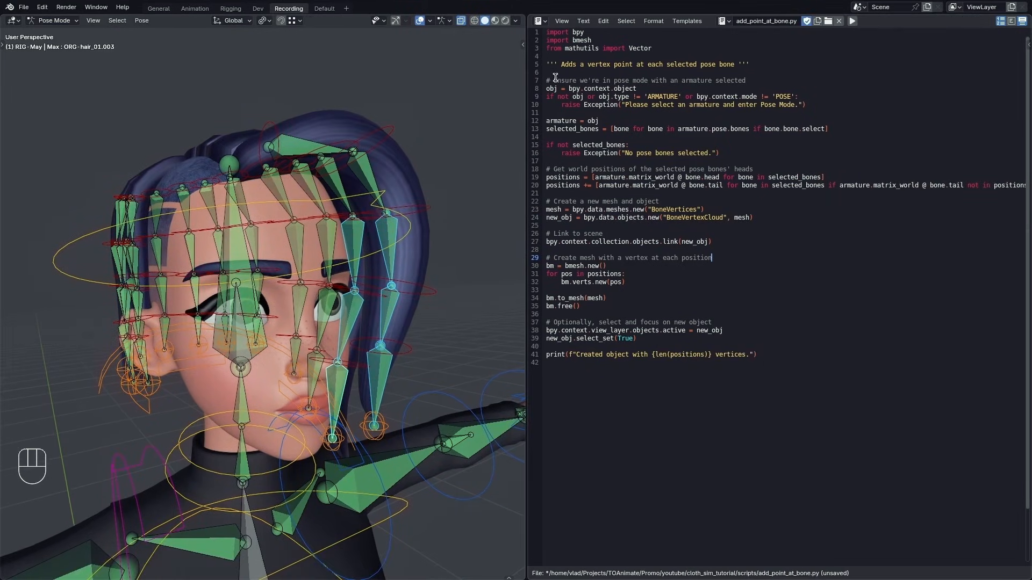
drag(549, 75, 806, 106)
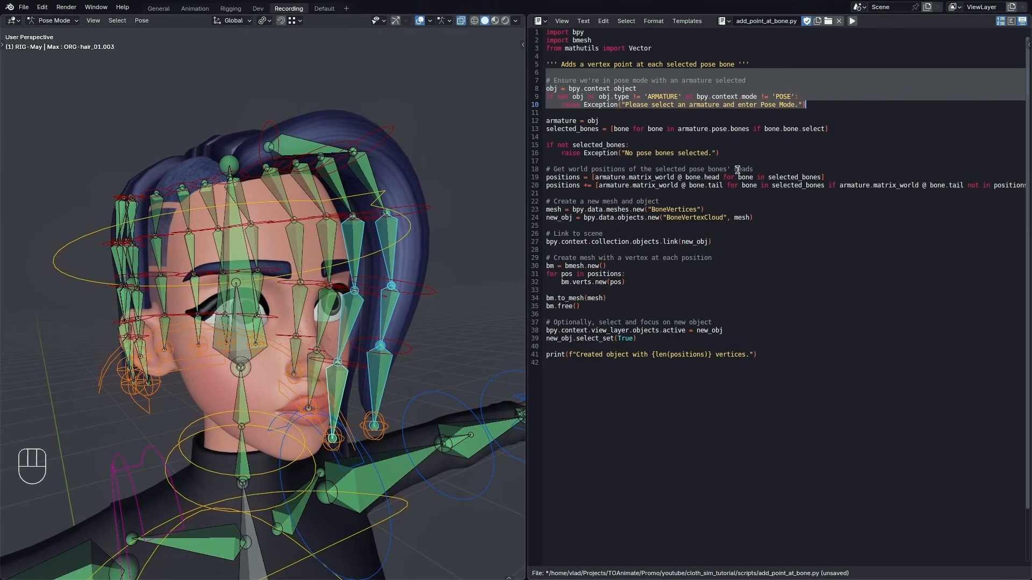
drag(547, 119, 829, 129)
click(625, 153)
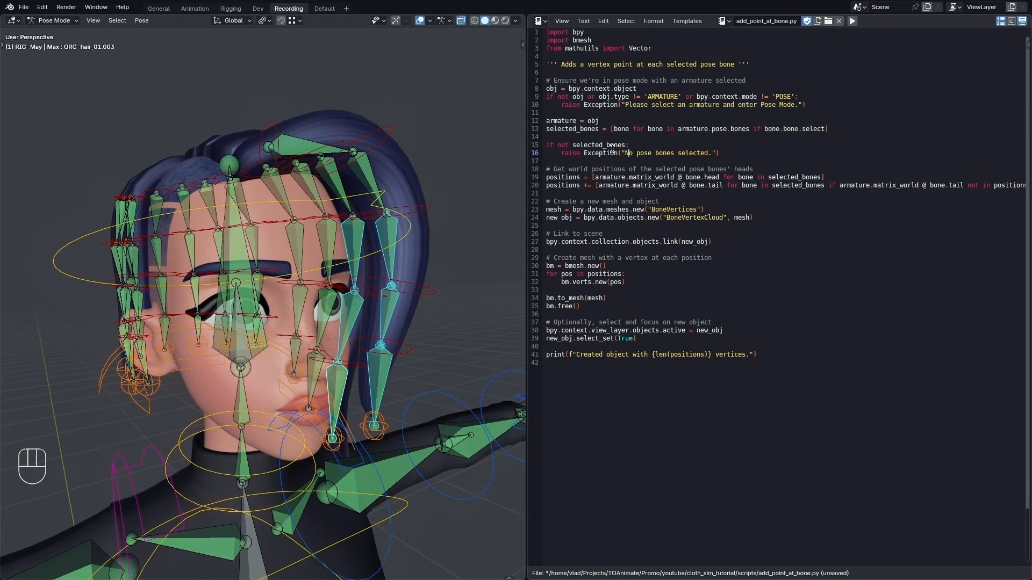
click(568, 128)
drag(678, 129, 749, 129)
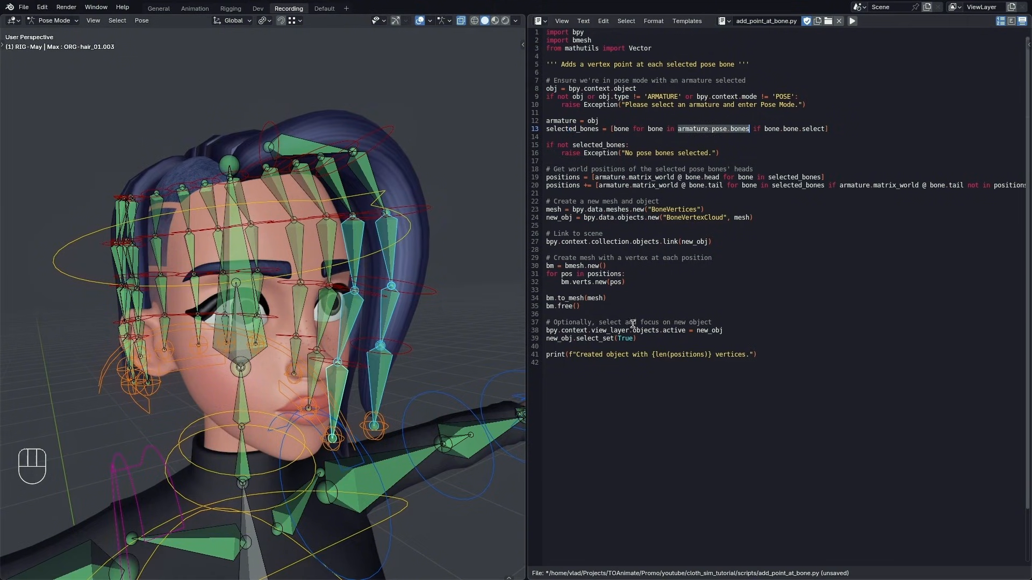
click(754, 129)
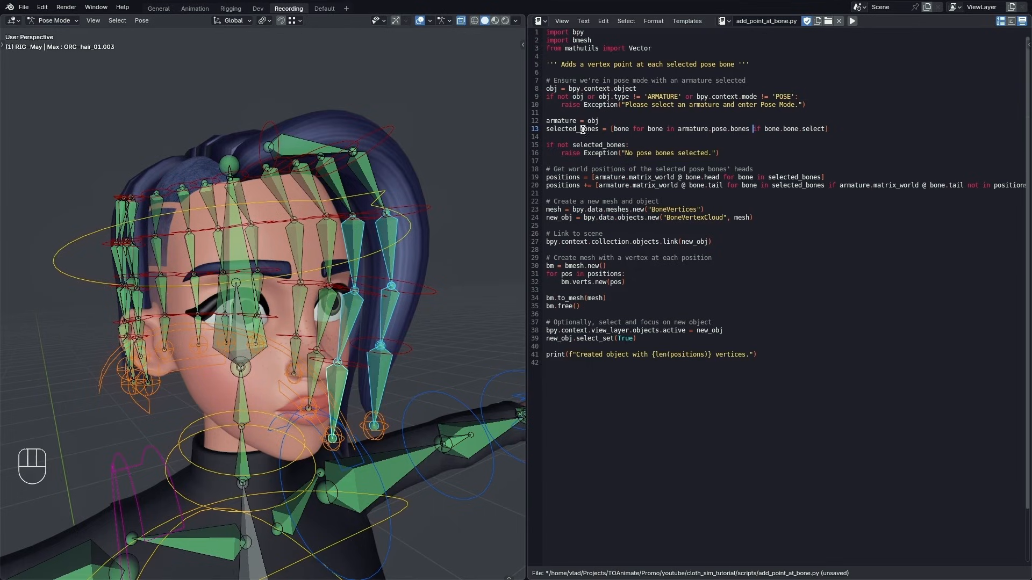
drag(750, 129, 825, 129)
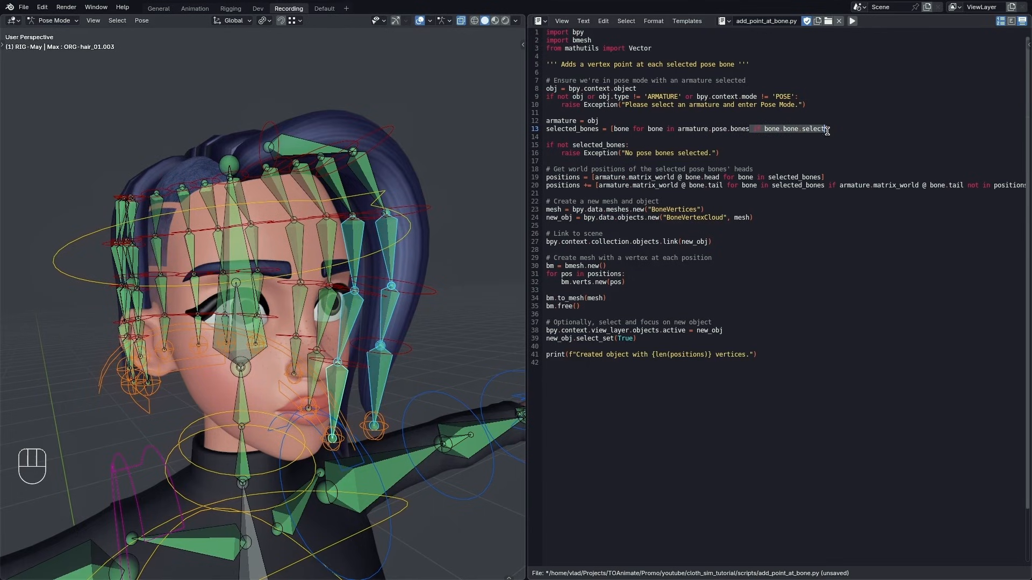
ctrl+scroll(826, 142, up, 4)
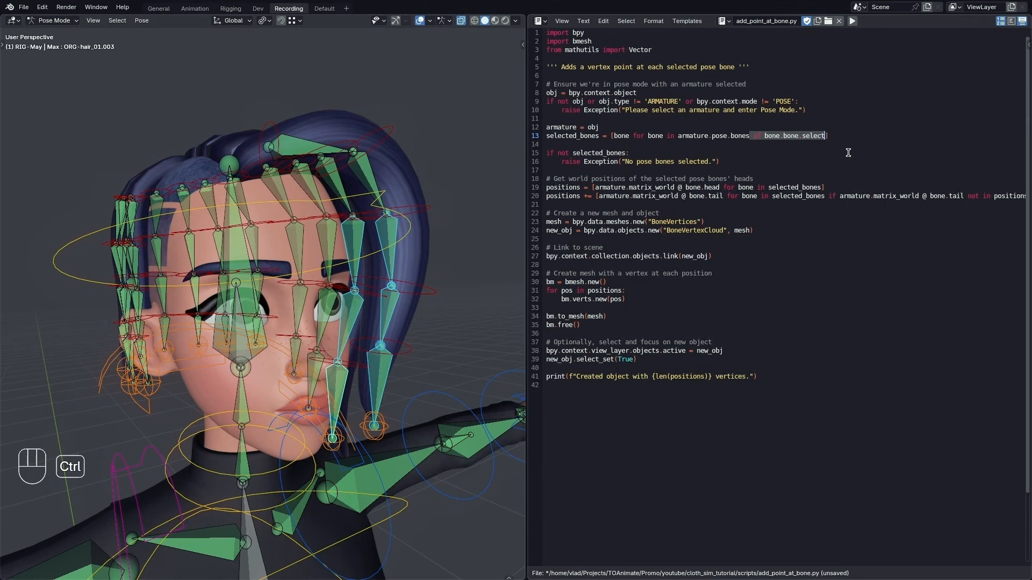
scroll(726, 178, down, 1)
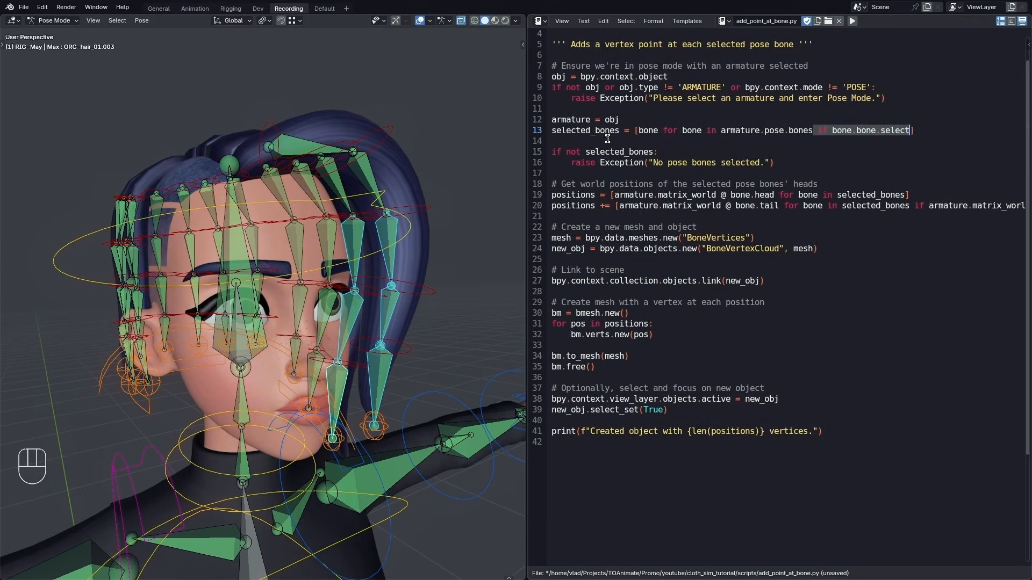
Examine the empty-selection check and the lines that collect the world positions of bone heads and tails
drag(565, 144, 796, 164)
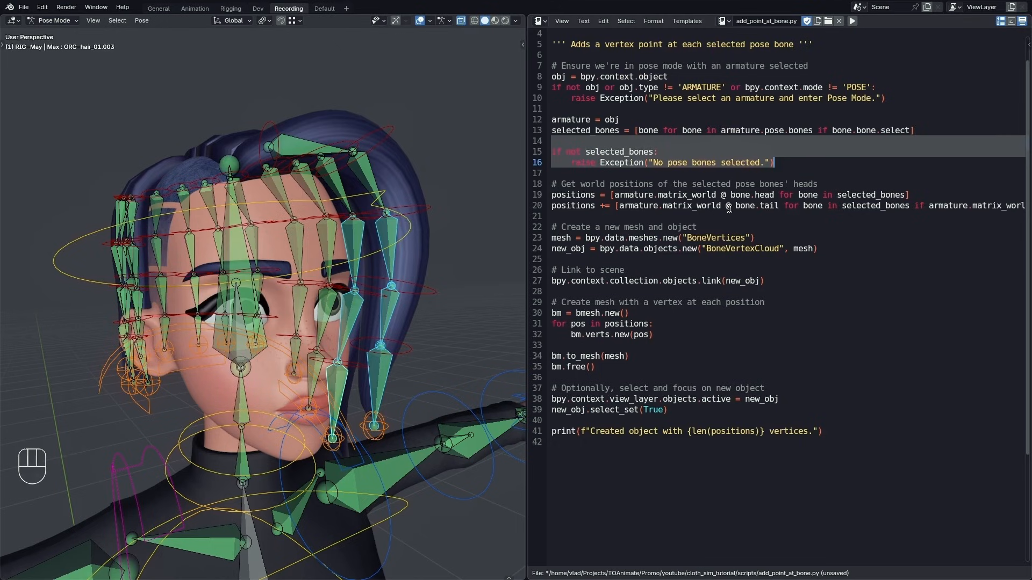
scroll(605, 159, down, 1)
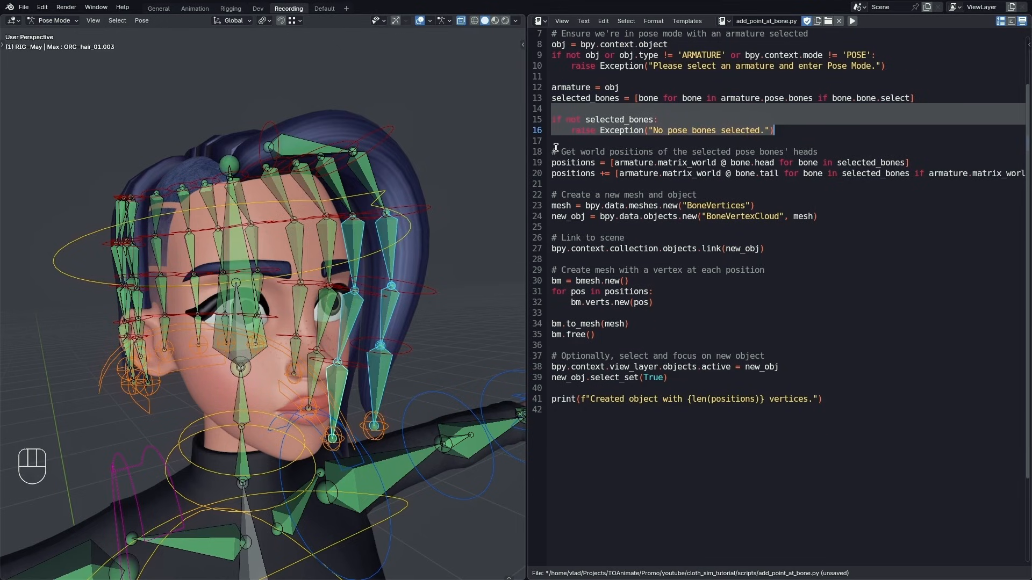
drag(553, 151, 803, 185)
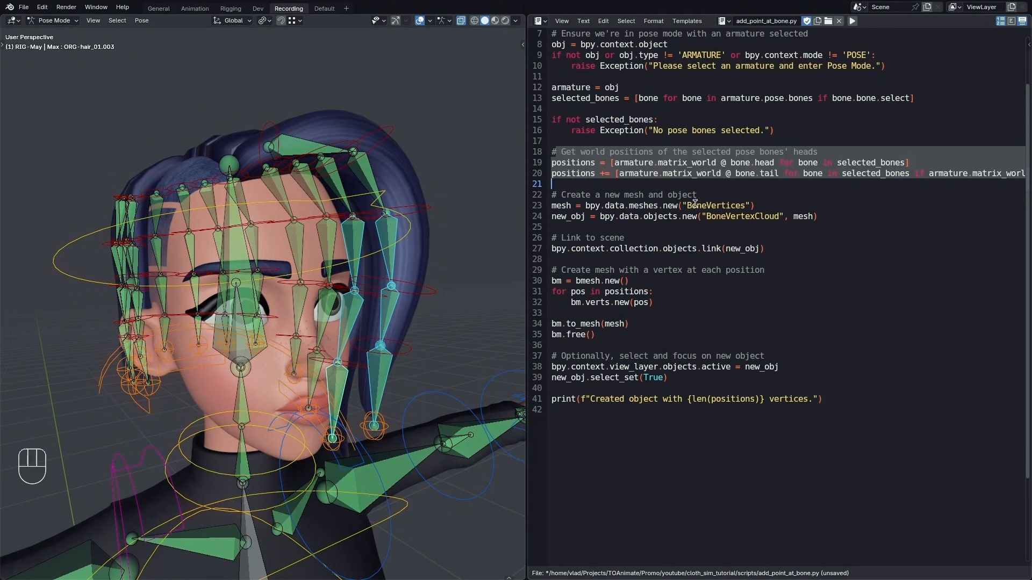
click(698, 248)
scroll(698, 248, down, 2)
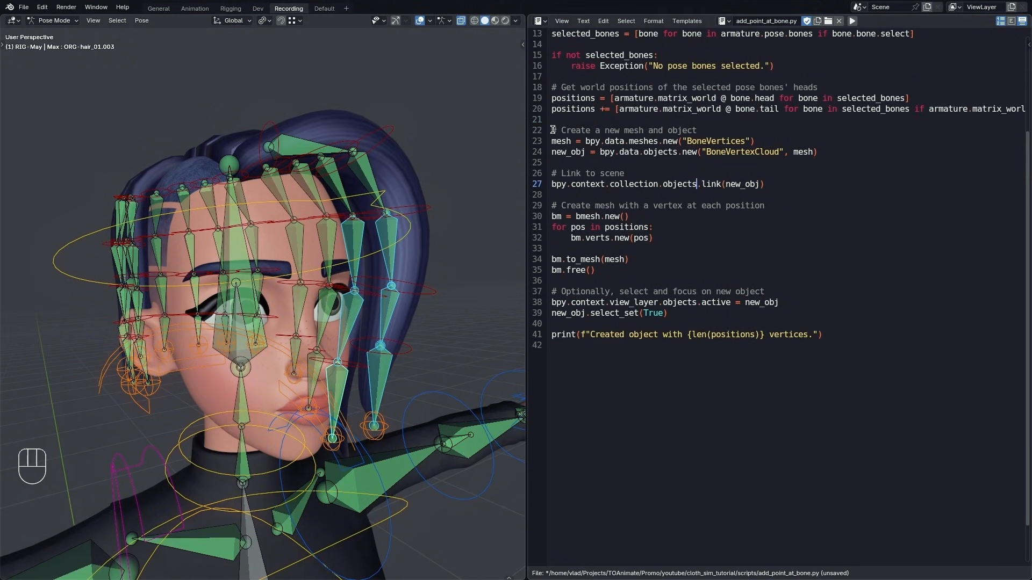
Examine the code that creates the BoneVertexCloud object, links it to the scene and adds a vertex at each position
drag(553, 130, 787, 165)
drag(553, 184, 751, 192)
drag(555, 206, 657, 257)
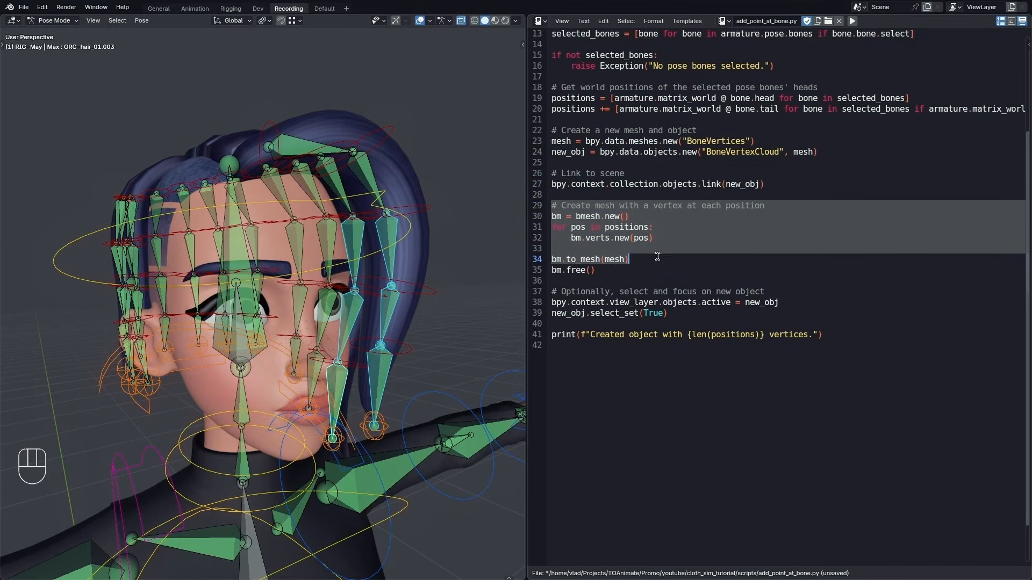
scroll(658, 256, up, 4)
scroll(860, 327, down, 1)
scroll(795, 341, up, 1)
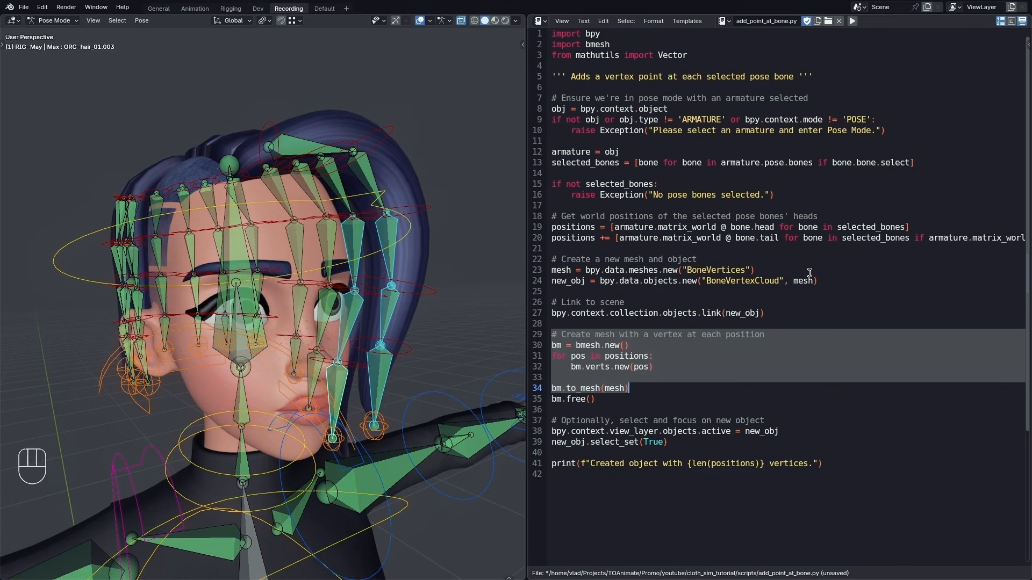
Widen the 3D viewport and extend the bone selection with the lower bones of the next hair strands, through the ORG-hair_03 chain
ctrl+scroll(767, 243, down, 3)
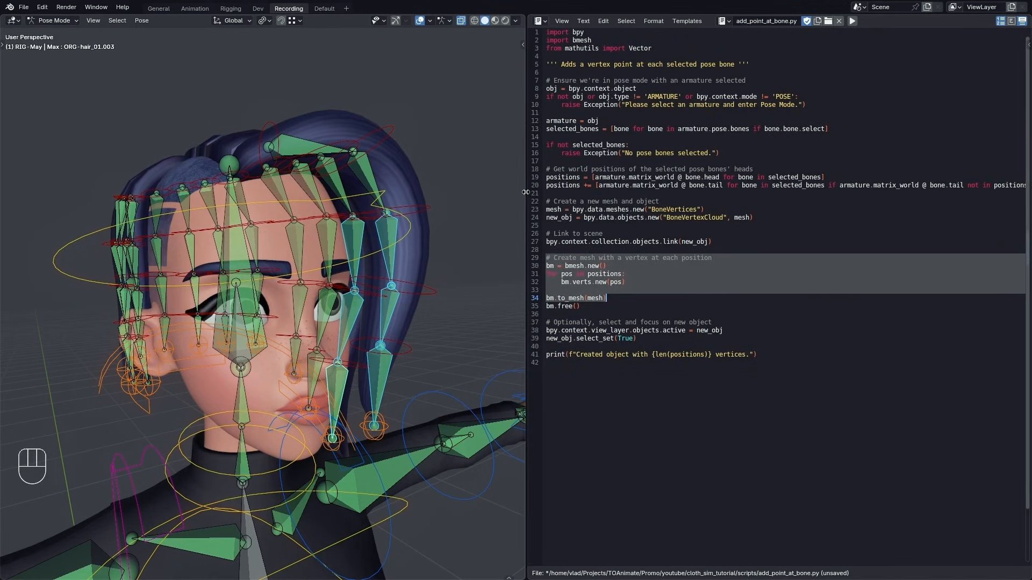
drag(526, 192, 679, 207)
alt+shift+drag(430, 356, 497, 317)
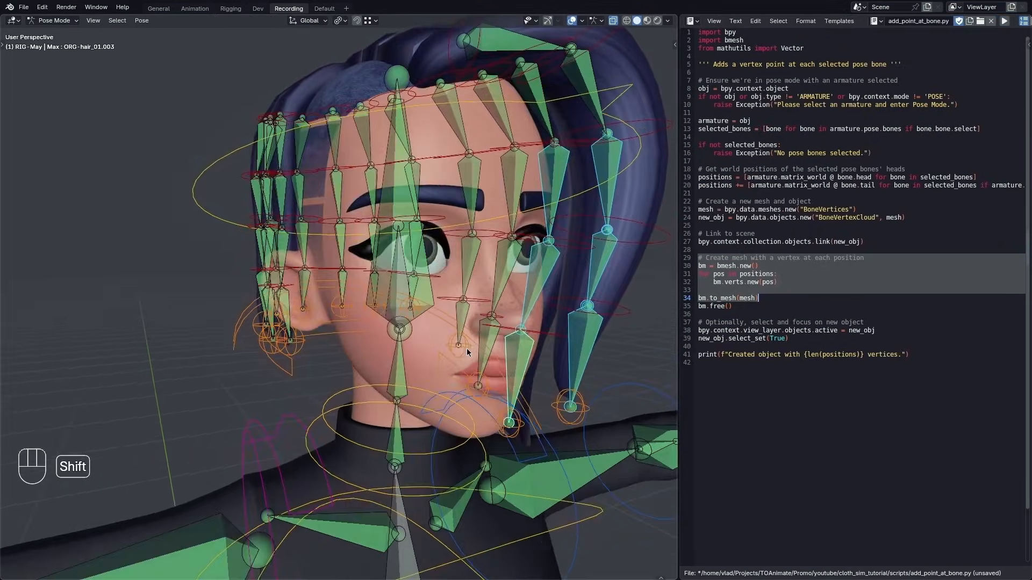
key(ctrl+z)
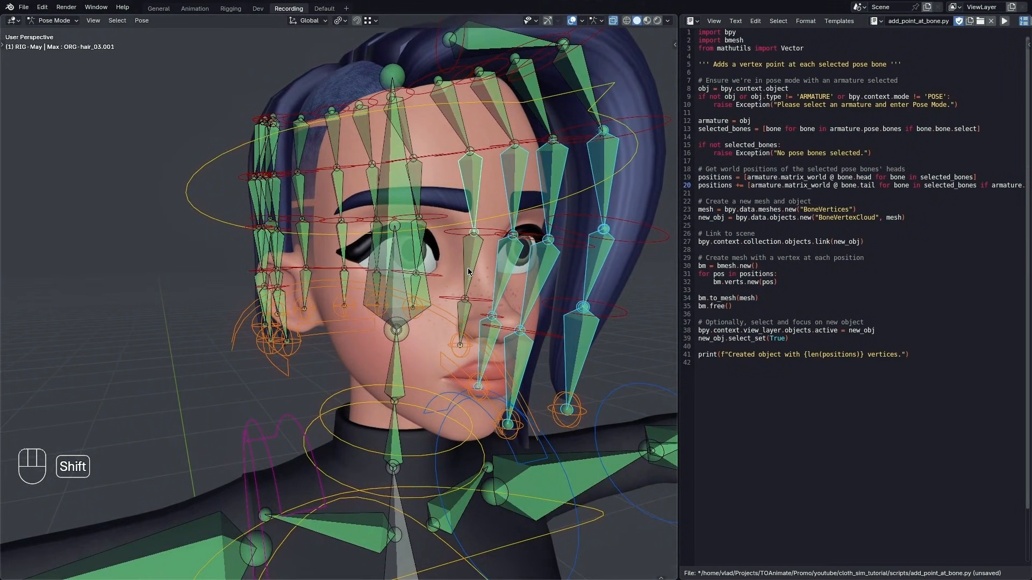
shift+click(468, 271)
alt+drag(469, 272, 288, 217)
key(alt+z)
key(alt+z)
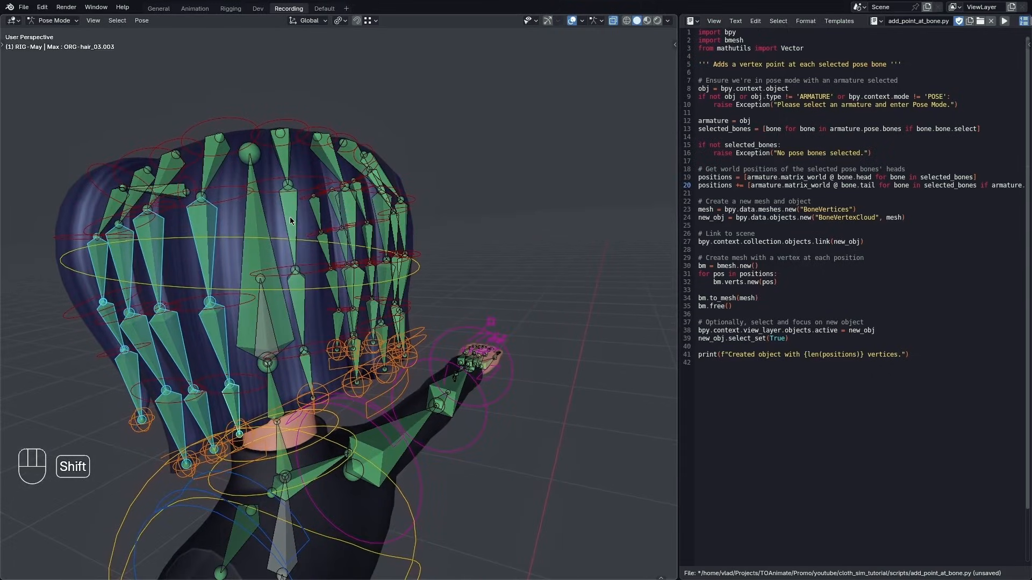
Add the lower bones of the ORG-hair_04 strand and of the remaining strands through ORG-hair_11 to the selection
shift+click(290, 222)
shift+click(300, 306)
shift+click(309, 370)
alt+drag(309, 370, 365, 363)
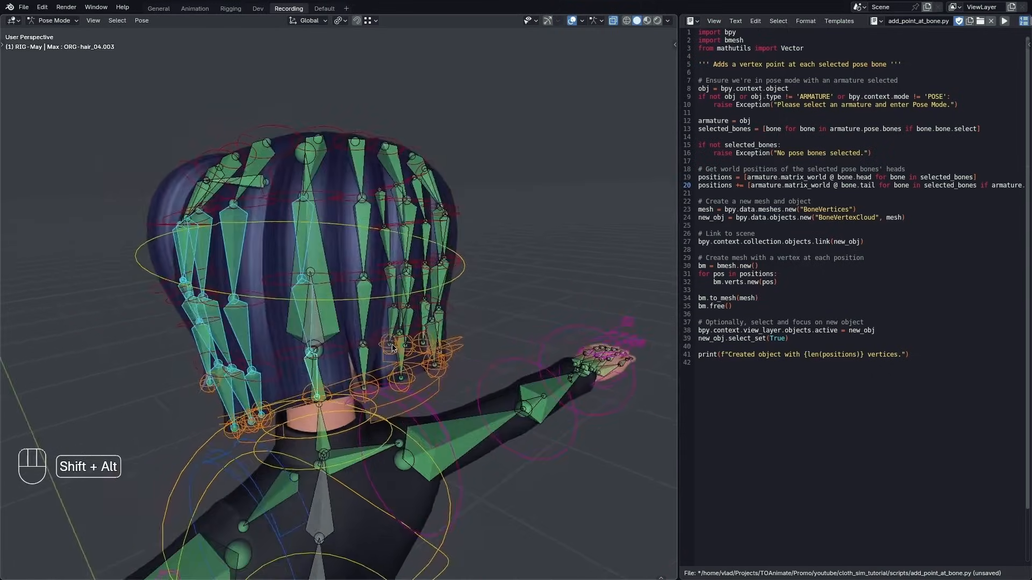
alt+drag(397, 322, 414, 441)
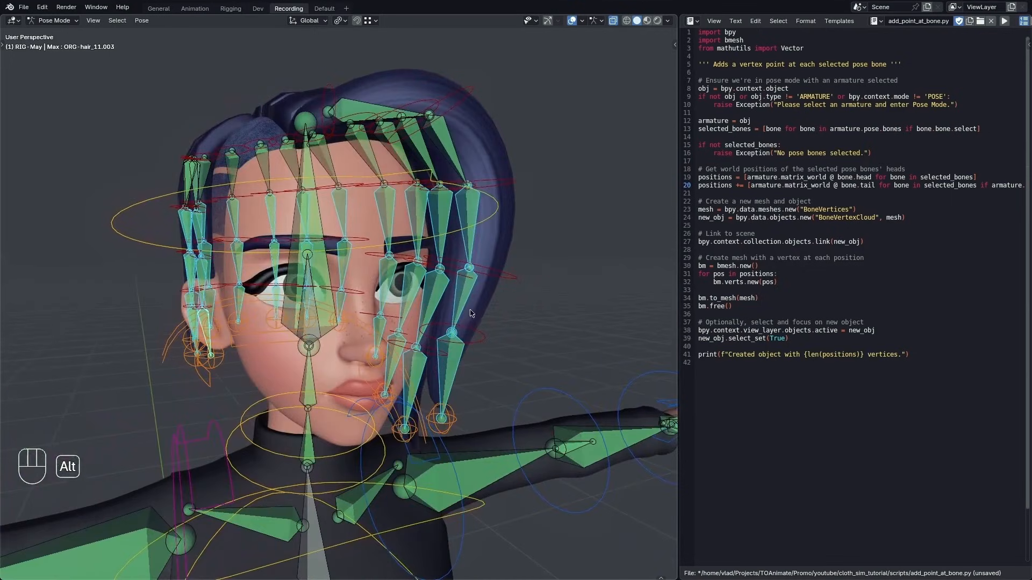
Run add_point_at_bone.py on the selected hair bones and turn on X-ray display
click(1004, 21)
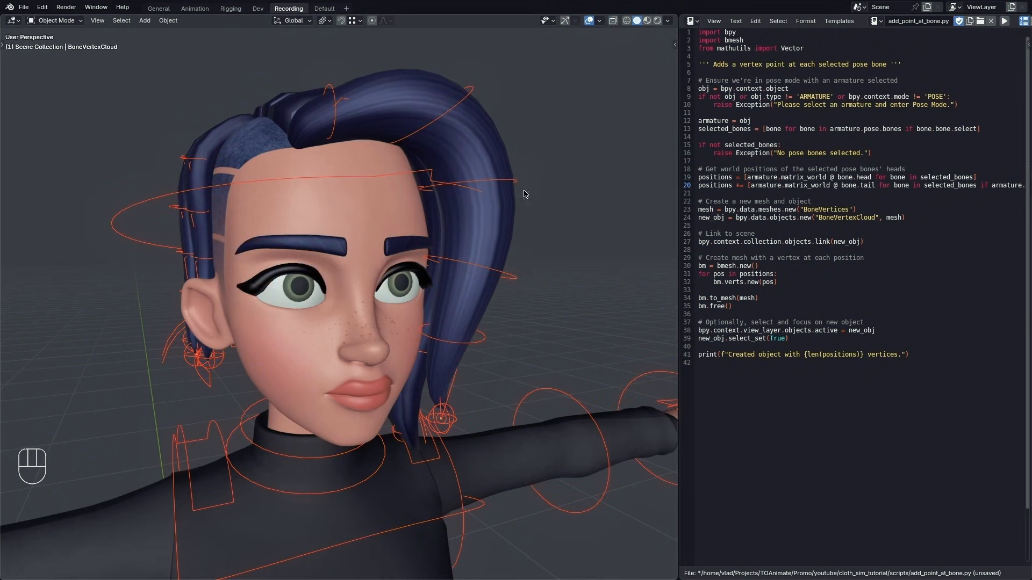
key(alt+z)
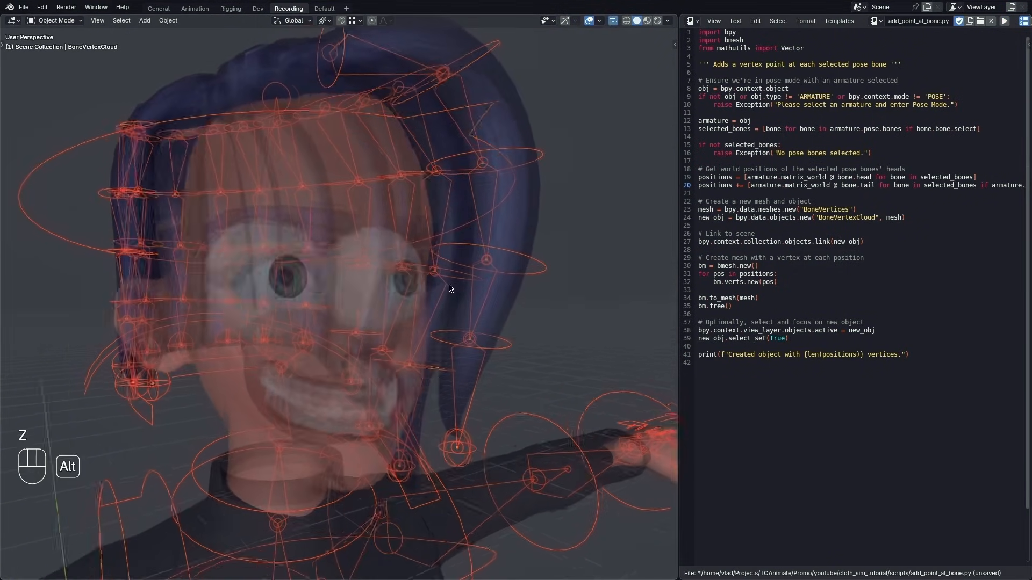
Replace the script editor with the Outliner and select only the BoneVertexCloud object
click(692, 21)
click(615, 51)
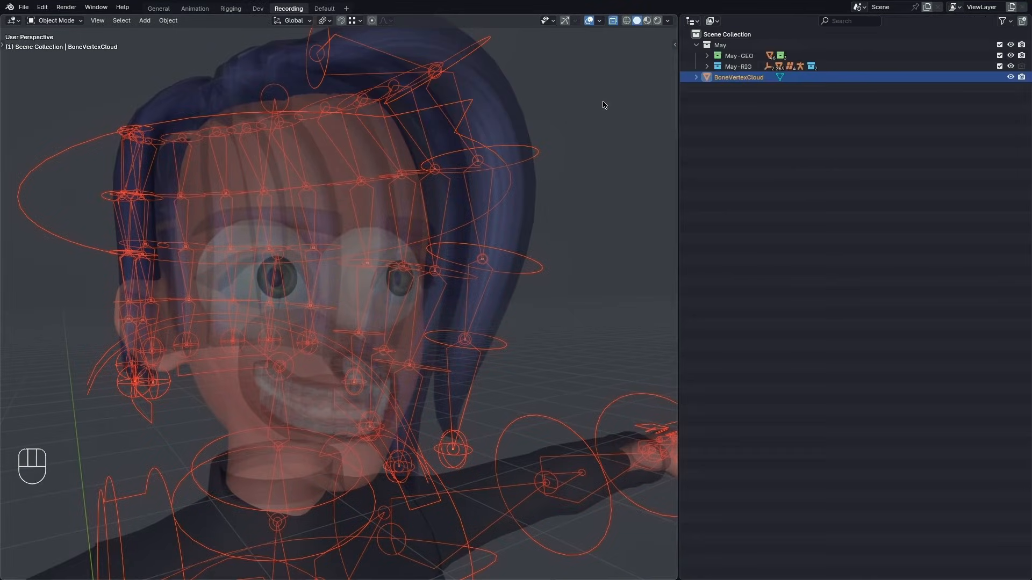
click(753, 113)
click(744, 80)
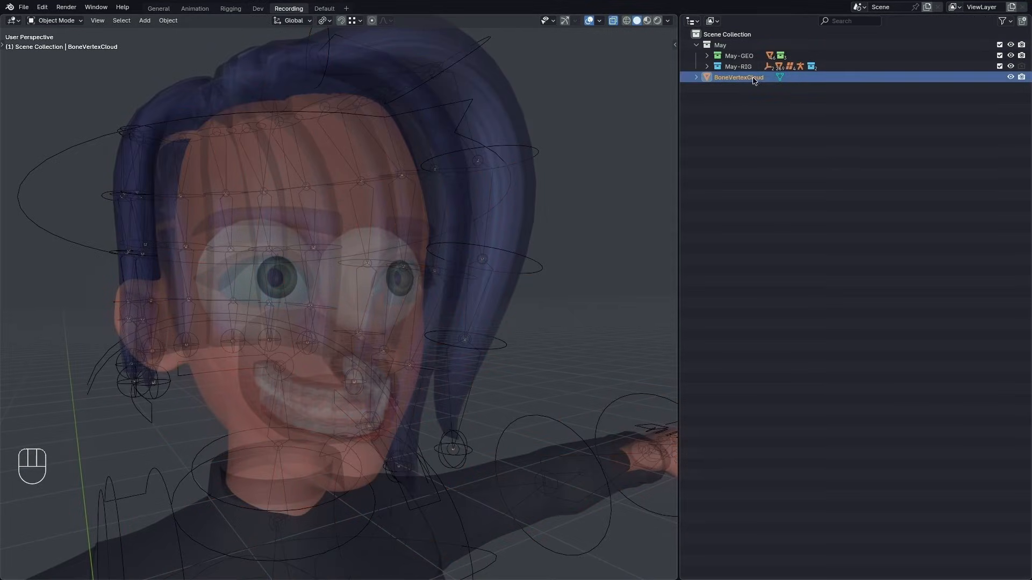
Examine all vertices of BoneVertexCloud in Edit Mode from several sides of the head, and return to Object Mode
key(Tab)
key(a)
alt+drag(445, 302, 214, 252)
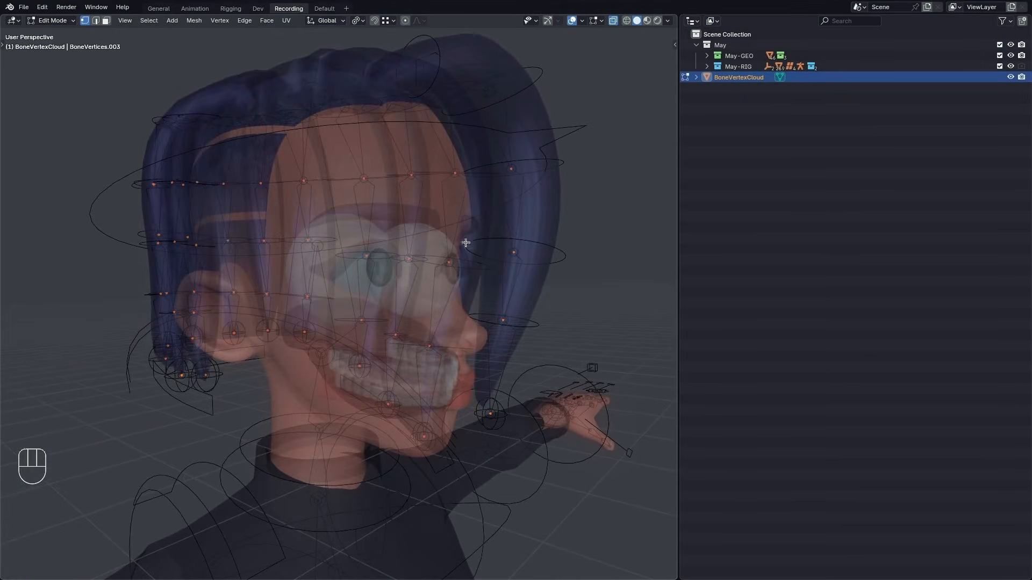
alt+drag(476, 322, 351, 297)
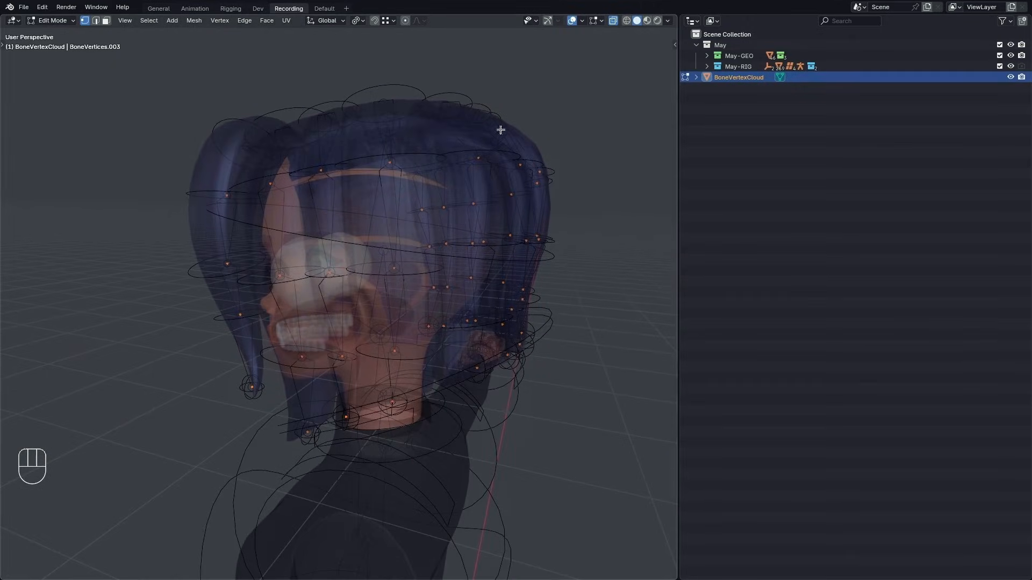
key(Tab)
Create a new collection inside the May collection and name it May-SIM
click(746, 47)
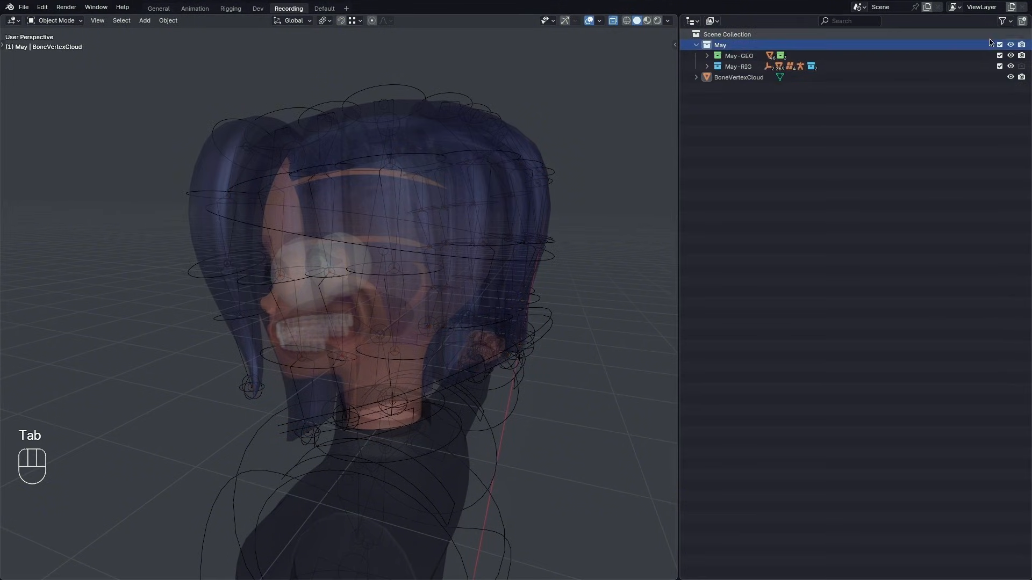
click(1021, 21)
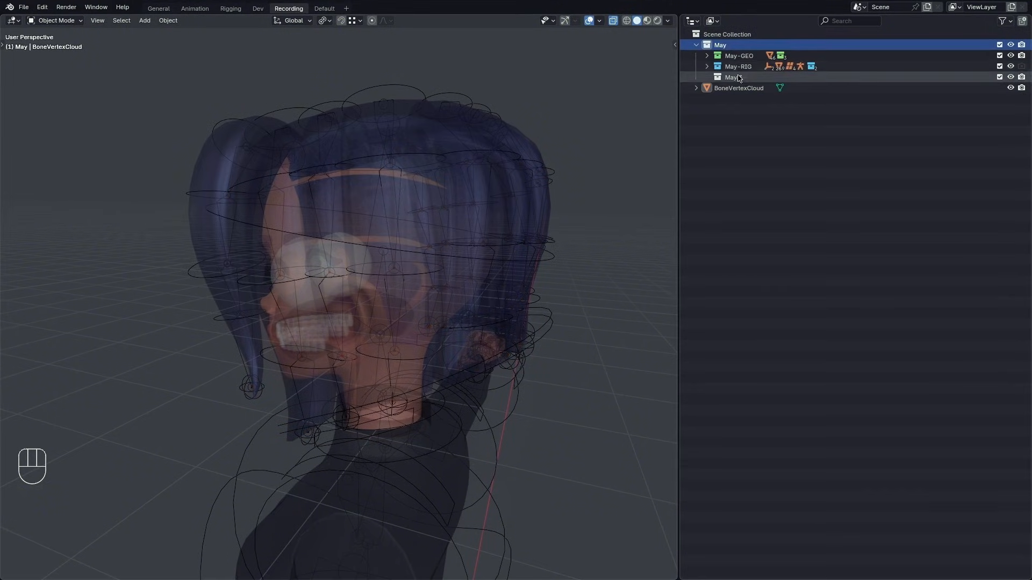
click(733, 58)
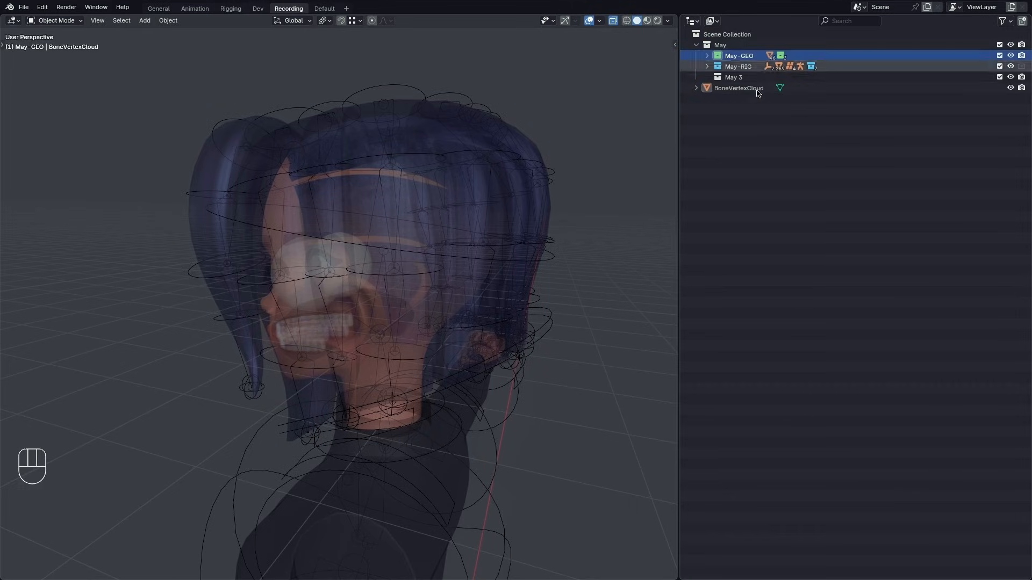
click(718, 69)
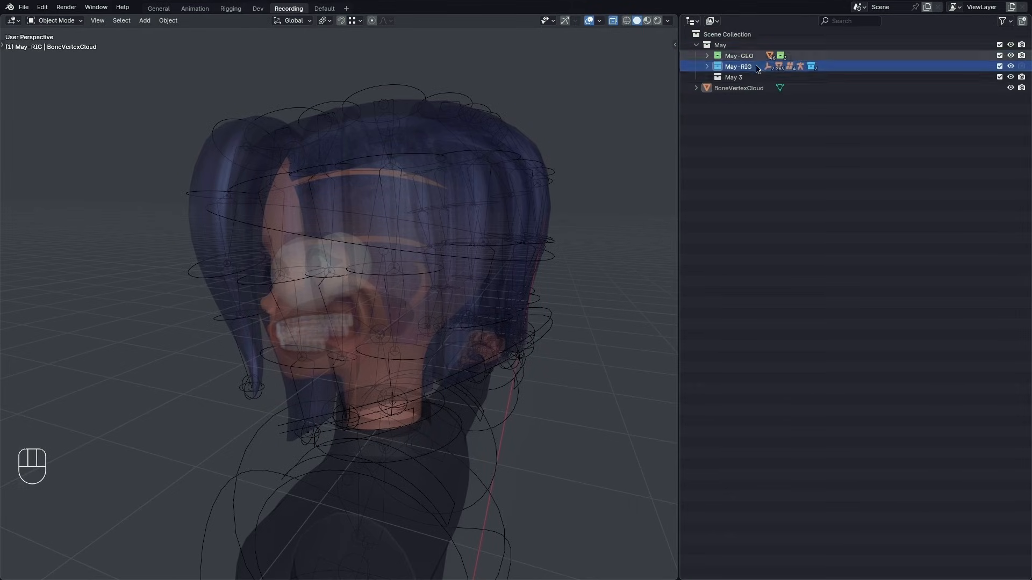
double_click(789, 76)
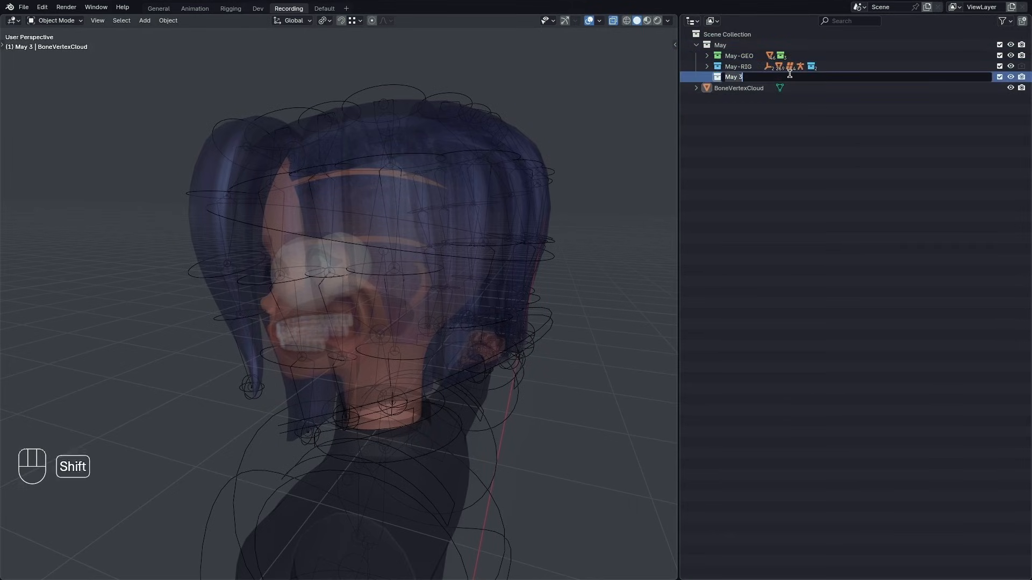
text(May-SIM)
key(Return)
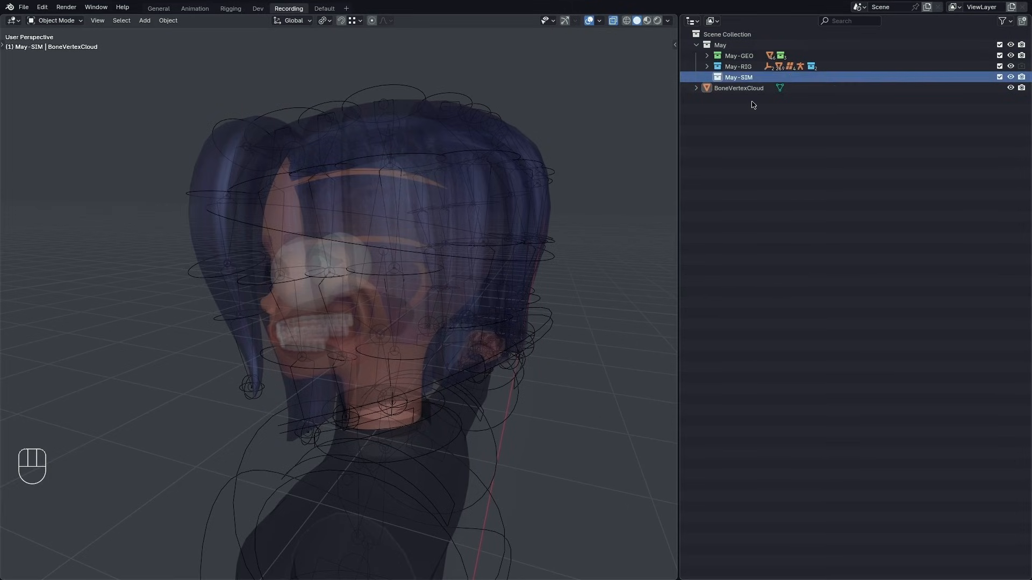
Give the May-SIM collection a pink colour tag and move BoneVertexCloud into it
right_click(753, 79)
click(733, 192)
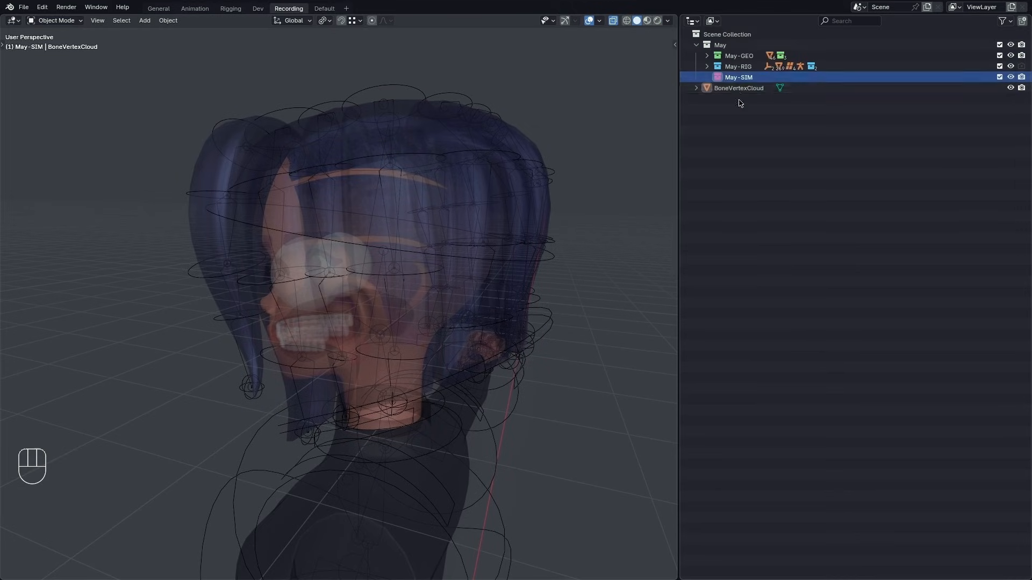
click(752, 90)
mouse_move(750, 91)
mouse_down()
mouse_move(746, 78)
mouse_move(745, 110)
mouse_up()
Enter Edit Mode on BoneVertexCloud and examine its vertices along the long front hair strand
alt+shift+drag(356, 355, 461, 346)
alt+drag(226, 395, 363, 262)
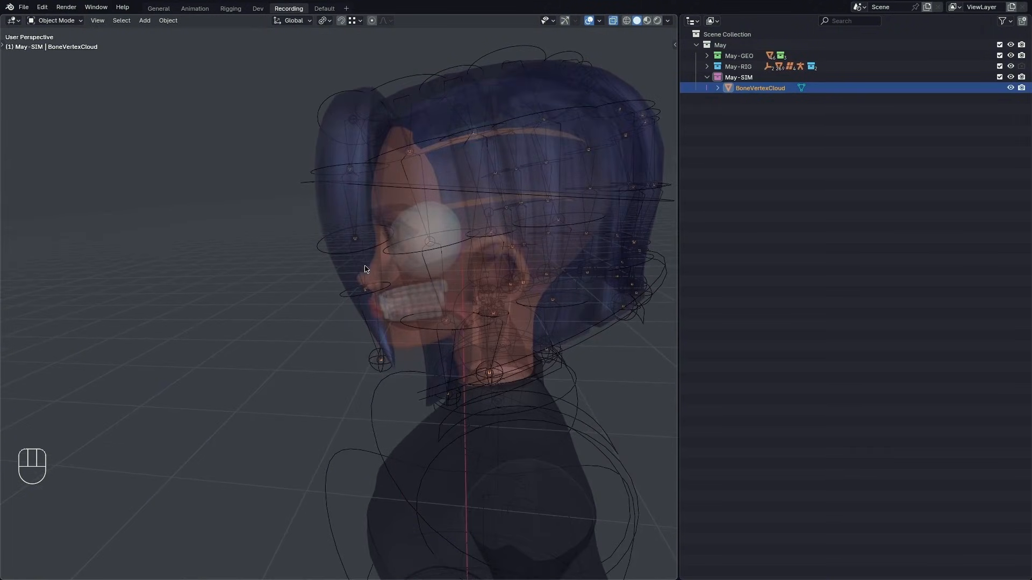
key(Tab)
alt+drag(398, 318, 382, 316)
ctrl+alt+drag(368, 241, 367, 207)
alt+shift+drag(345, 263, 314, 345)
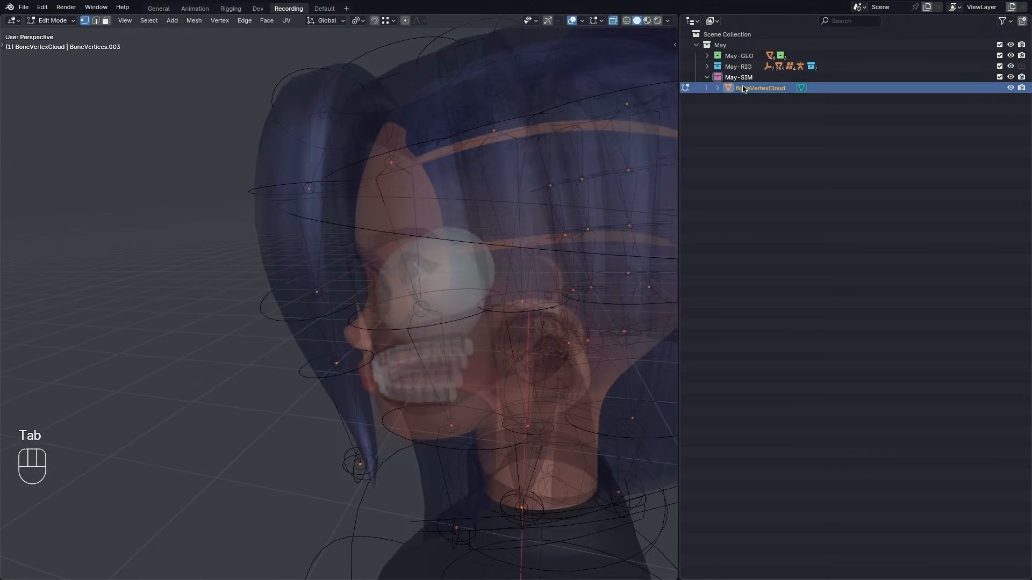
alt+drag(334, 292, 340, 344)
key(a)
key(a)
alt+drag(311, 385, 286, 178)
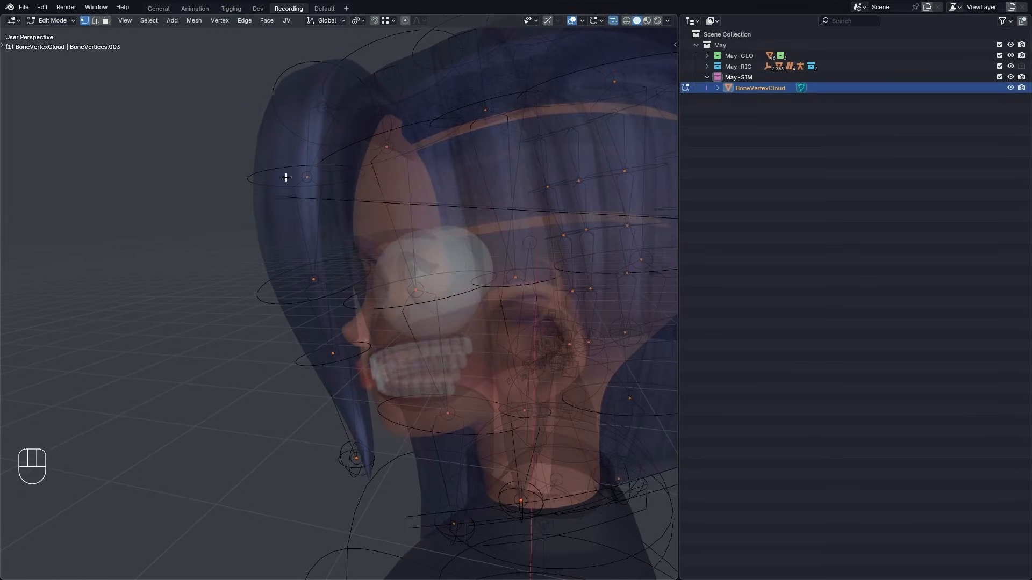
Connect the vertex at the tip of the long front hair strand to the vertex above it with an edge
alt+drag(339, 418, 374, 311)
scroll(311, 341, down, 2)
scroll(374, 312, up, 3)
alt+drag(326, 391, 392, 371)
click(385, 434)
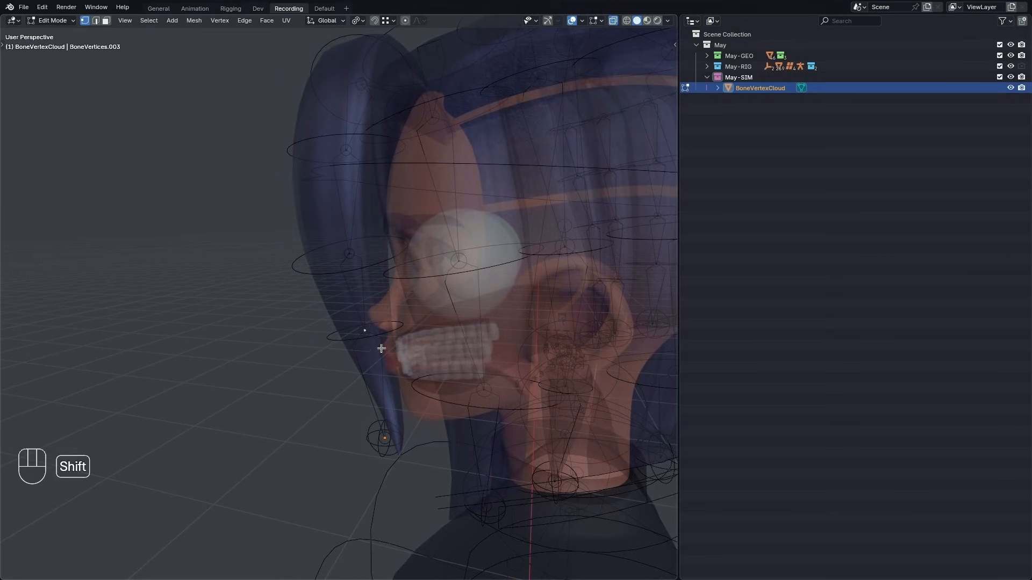
scroll(372, 413, up, 1)
key(a)
click(387, 440)
shift+click(357, 314)
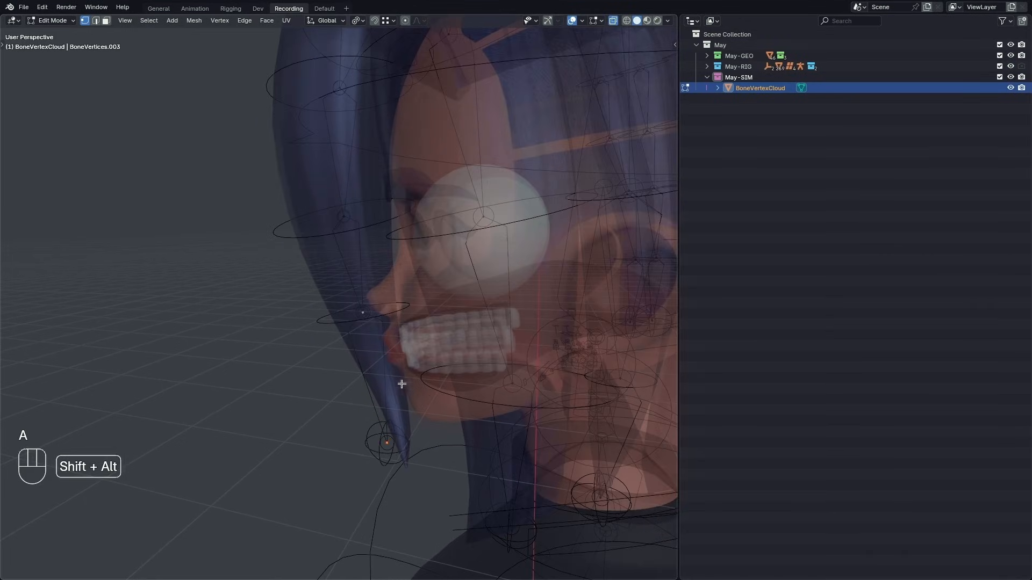
alt+shift+drag(401, 384, 374, 403)
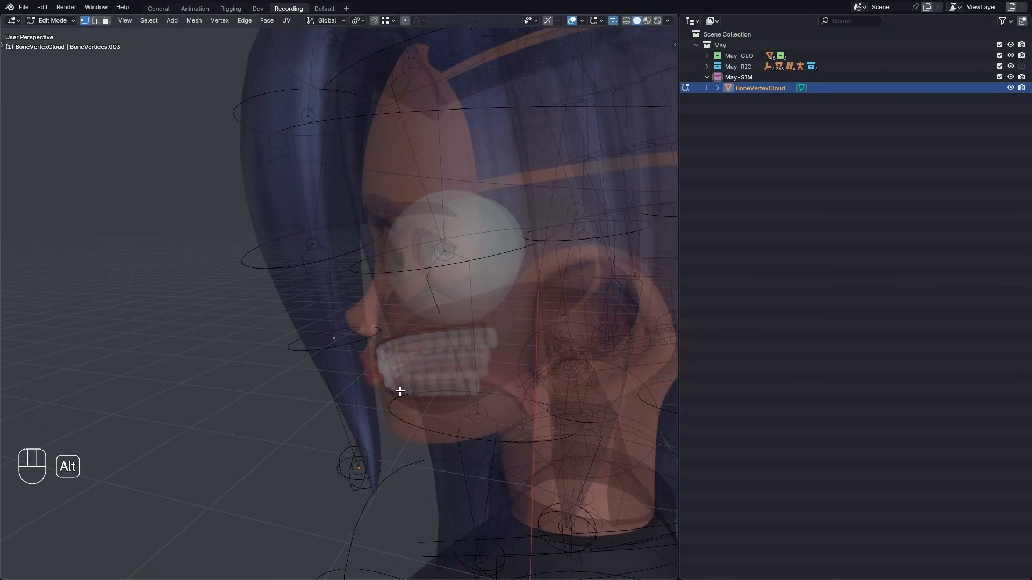
key(alt+f)
key(f)
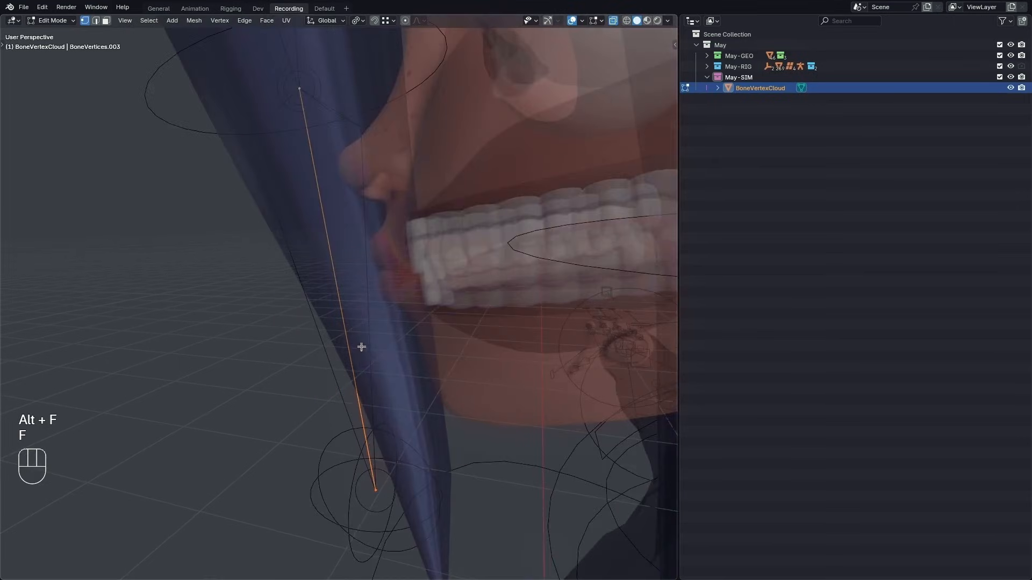
ctrl+alt+drag(361, 348, 317, 313)
ctrl+alt+drag(324, 363, 362, 329)
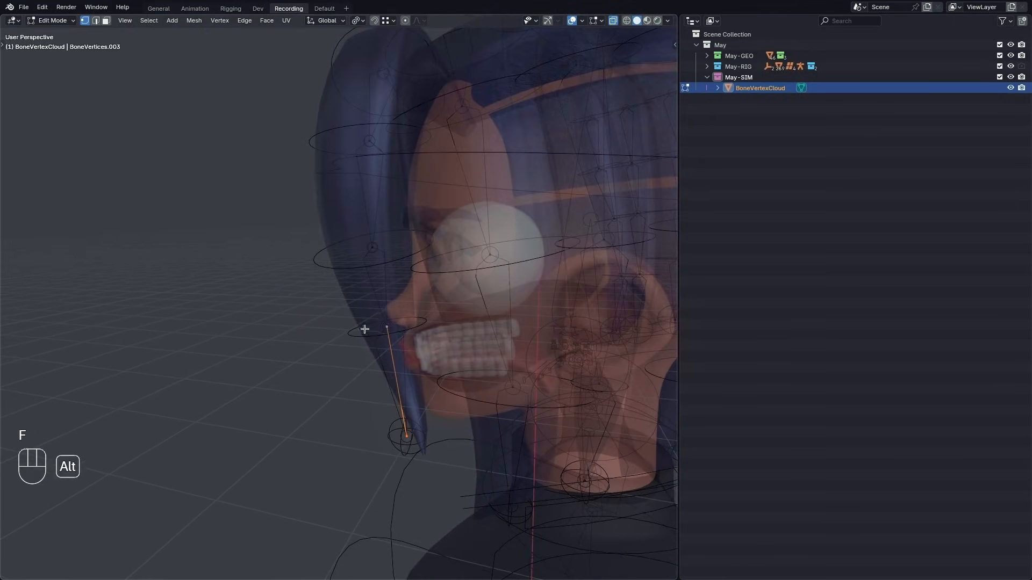
Connect the next two vertex pairs up the front hair strand with edges, continuing the chain to its top vertex
click(380, 324)
shift+click(367, 243)
key(alt+f)
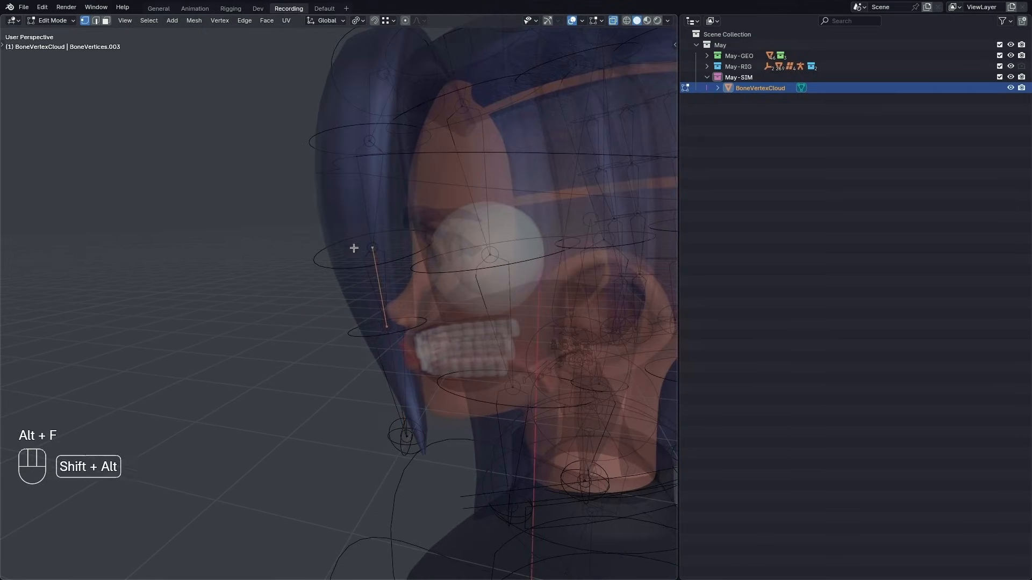
alt+shift+drag(353, 248, 347, 342)
key(a)
click(373, 345)
shift+click(363, 251)
key(alt+f)
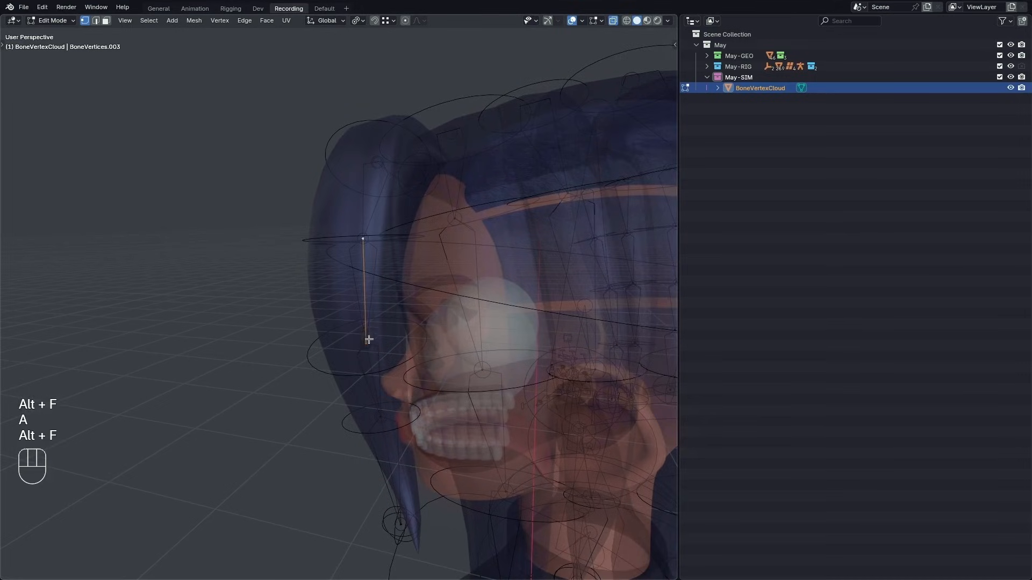
Select all vertices of BoneVertexCloud and merge them by distance
key(a)
key(a)
click(367, 344)
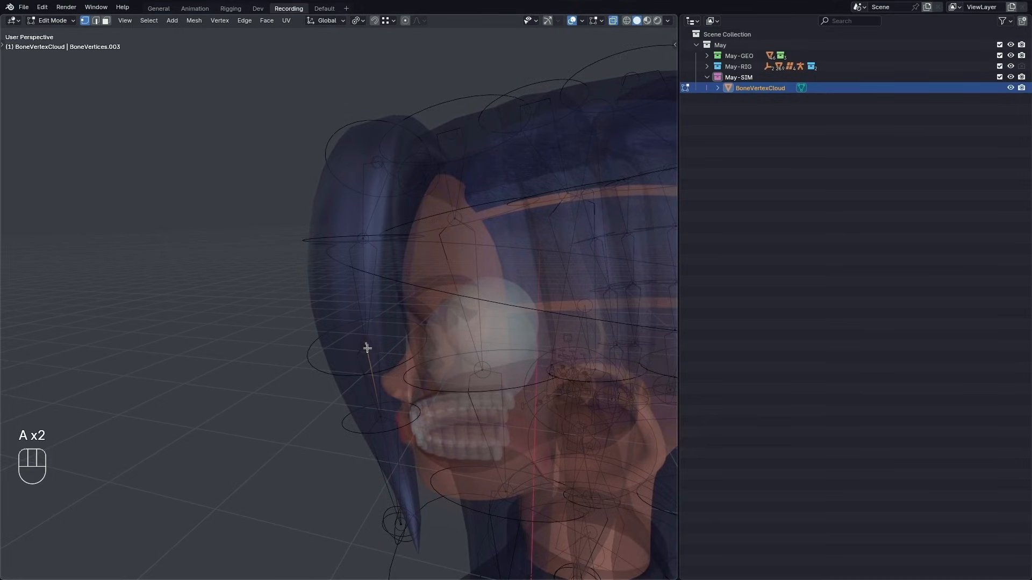
alt+drag(364, 350, 399, 302)
scroll(399, 302, up, 2)
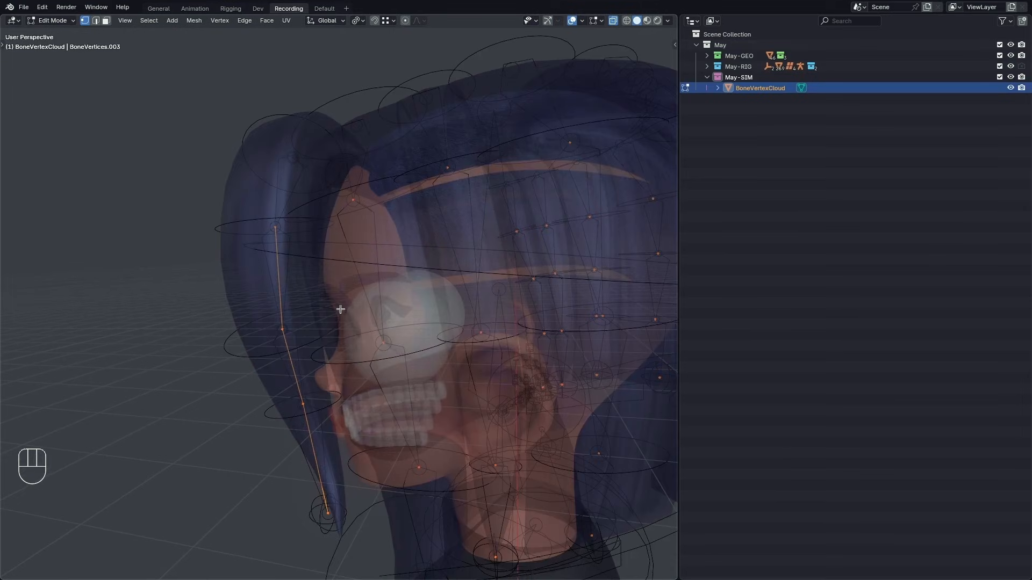
key(a)
key(a)
scroll(347, 310, down, 1)
key(m)
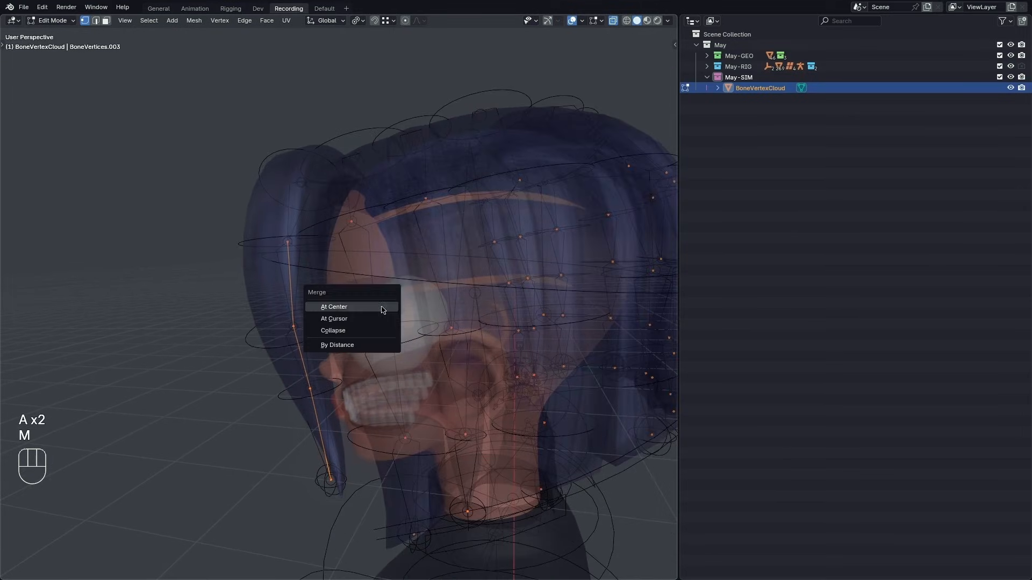
click(340, 345)
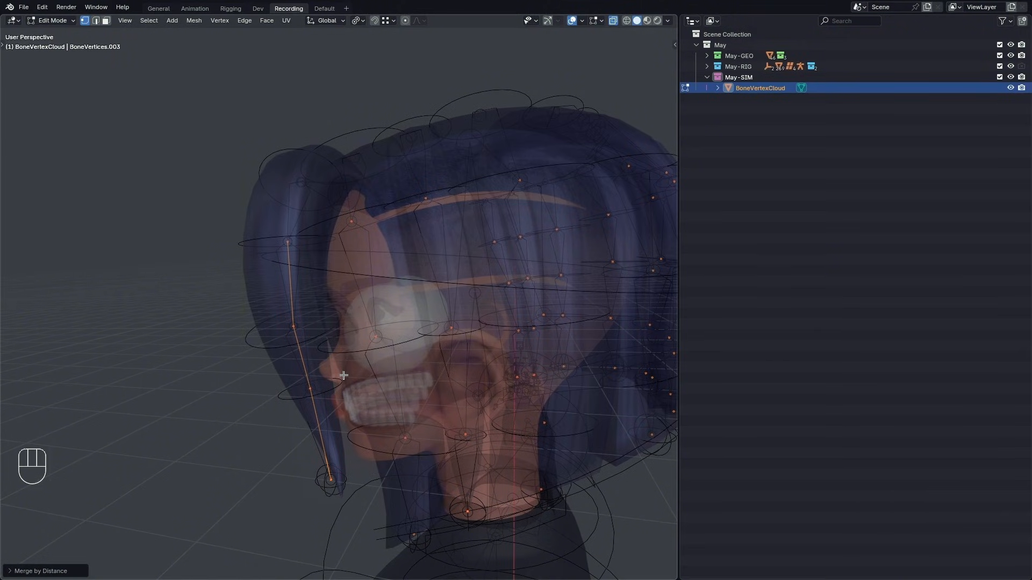
Check the vertices of the front strand's edge chain one by one to see whether its segments are joined
scroll(307, 388, up, 2)
key(a)
click(283, 295)
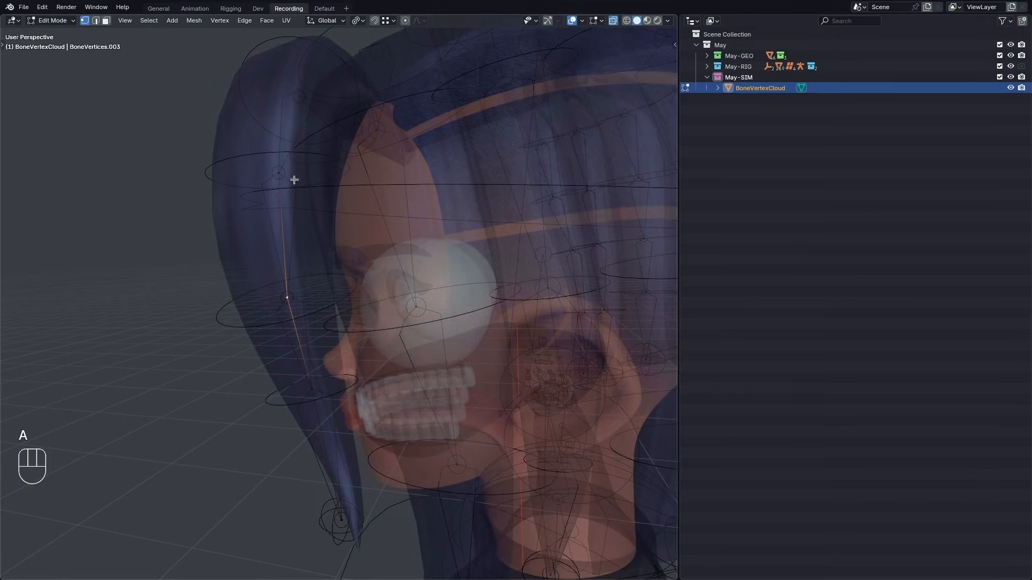
click(288, 170)
click(287, 292)
click(318, 383)
click(335, 503)
scroll(333, 376, down, 2)
key(a)
key(a)
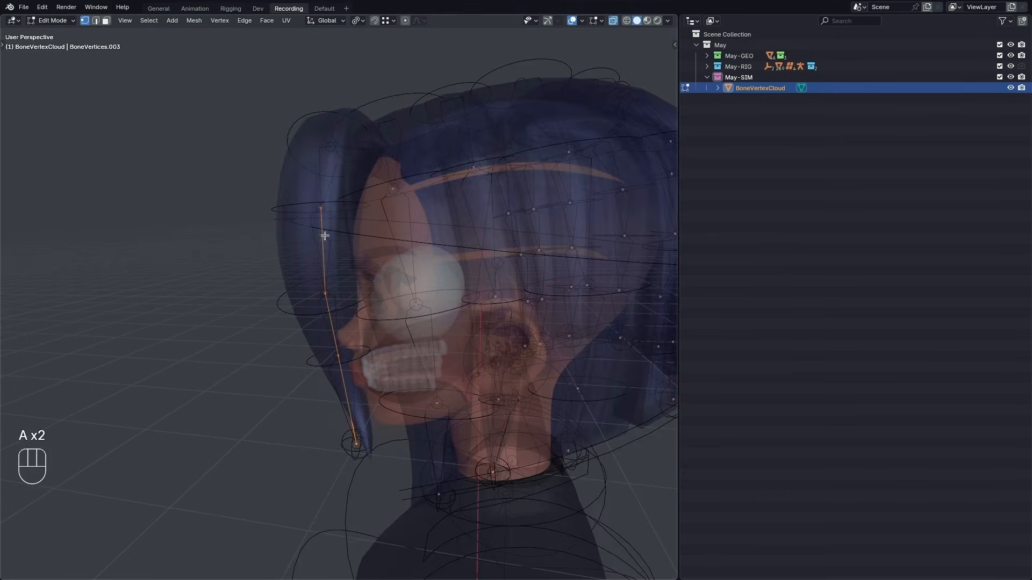
Select the front strand's edge chain from top to tip and extrude it forward about 0.006 m
click(324, 220)
ctrl+click(360, 448)
ctrl+alt+drag(360, 448, 424, 353)
key(e)
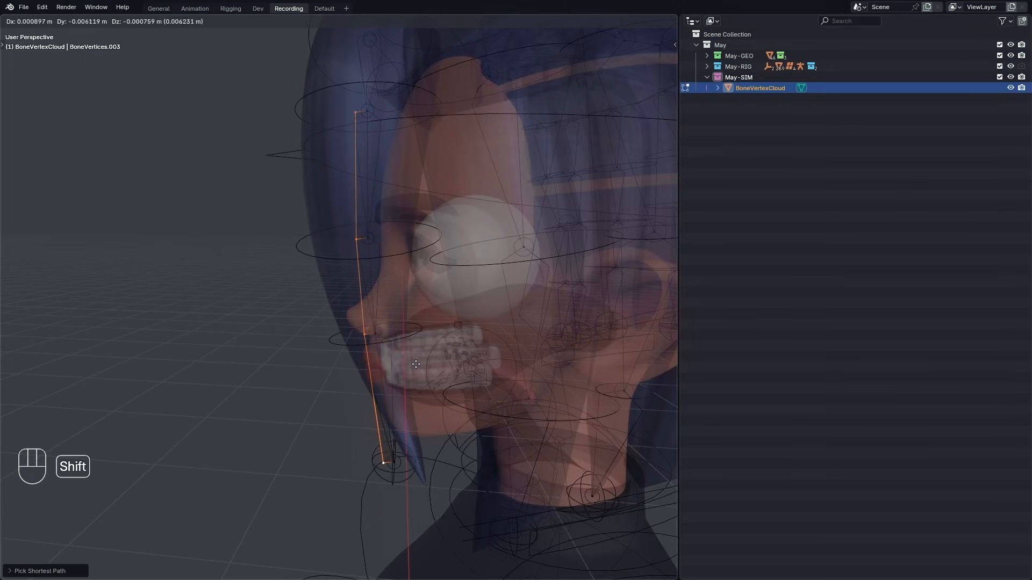
click(402, 366)
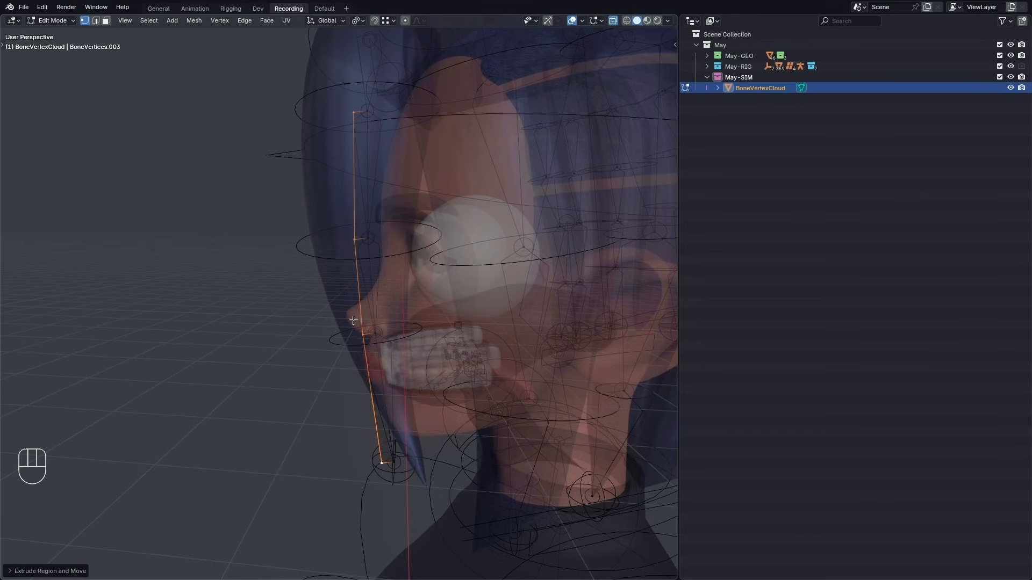
alt+drag(353, 321, 364, 257)
key(alt+a)
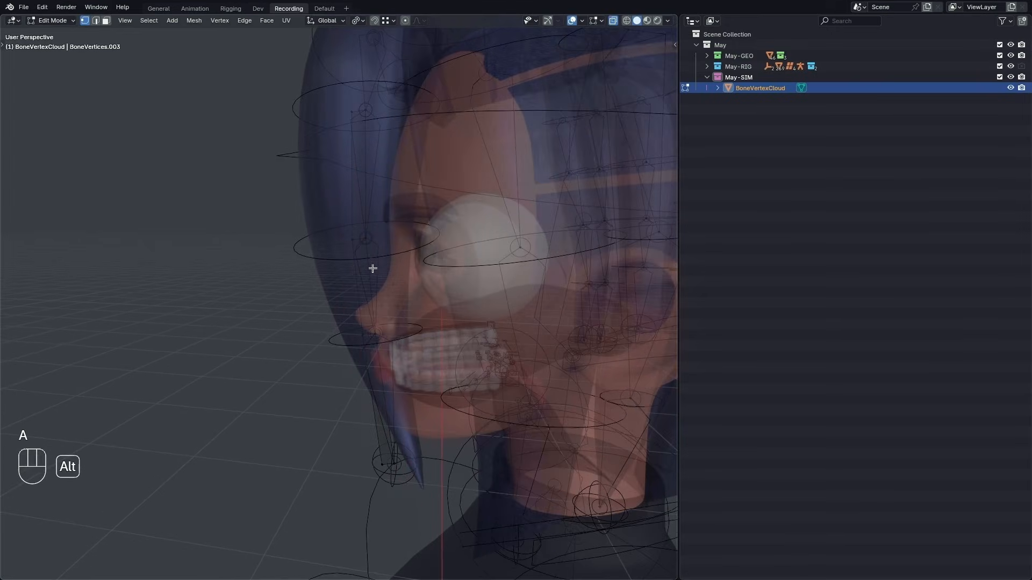
Select the strand's original centre edge chain and extrude it about 0.008 m backward, forming a strip on both sides
alt+click(372, 270)
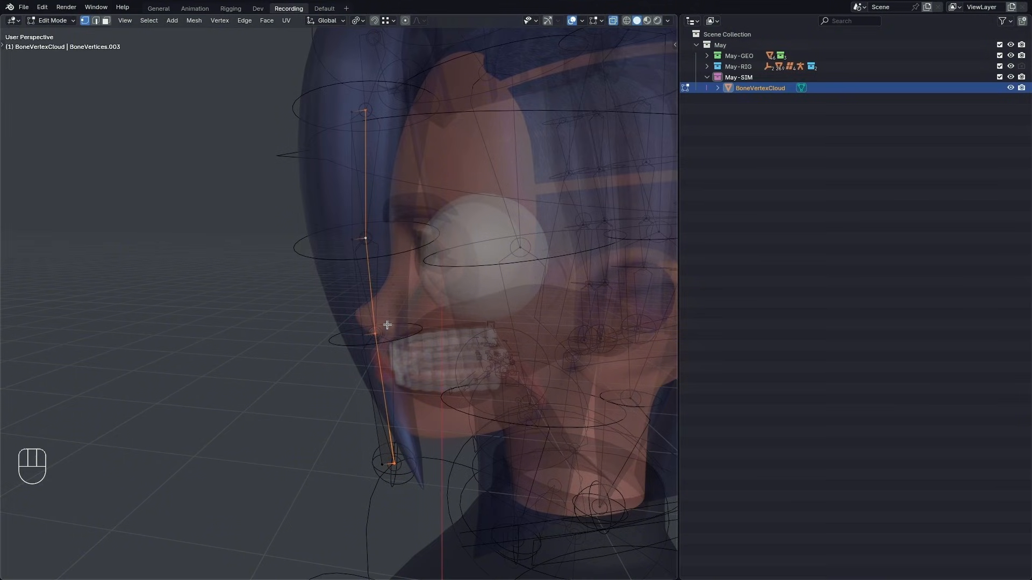
key(e)
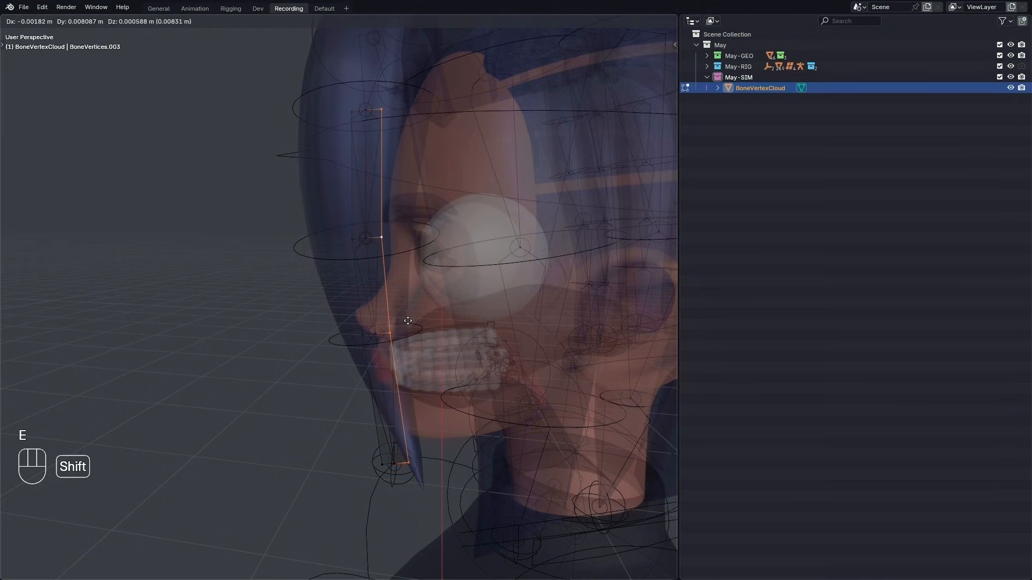
click(407, 321)
key(a)
key(a)
middle_drag(348, 332, 362, 175)
alt+drag(371, 348, 283, 322)
alt+drag(380, 292, 329, 191)
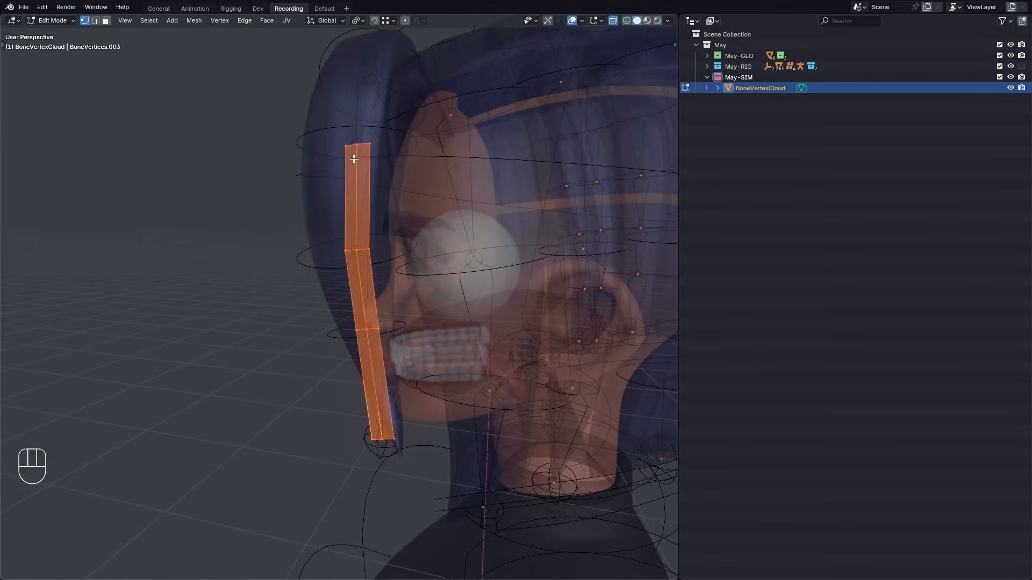
Add a centred loop cut across the top segment of the front strand's strip
alt+drag(321, 370, 362, 308)
key(a)
key(a)
scroll(362, 308, up, 1)
alt+drag(363, 207, 304, 189)
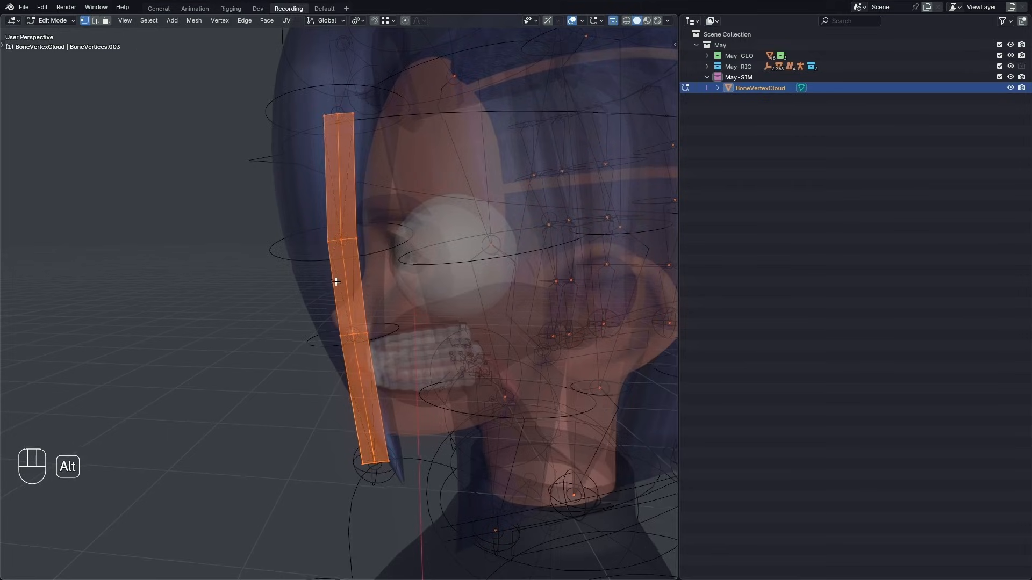
middle_drag(410, 319, 366, 226)
key(ctrl+r)
click(346, 179)
click(346, 179)
key(a)
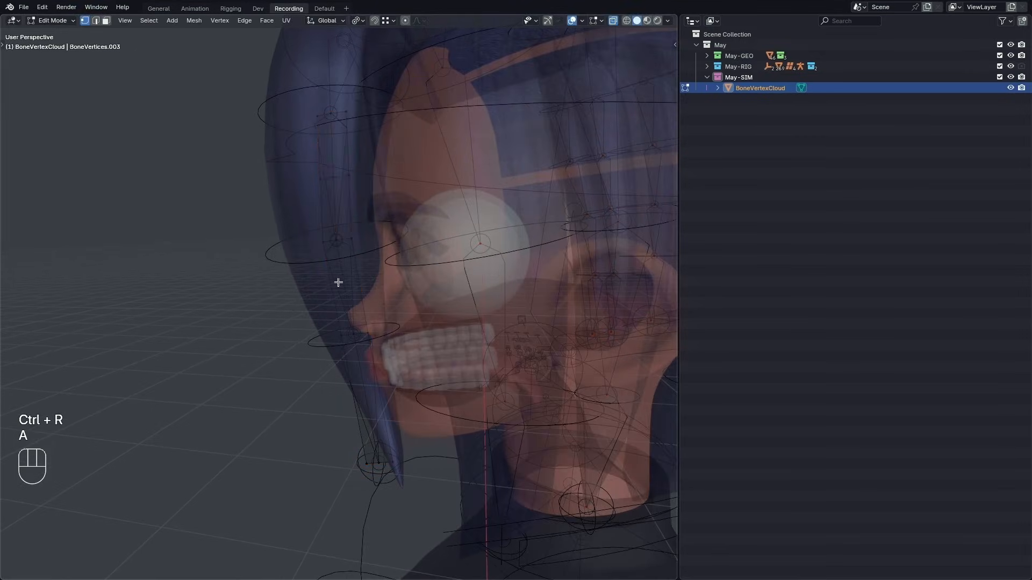
key(a)
key(a)
Add a centred loop cut across the middle segment of the front strand's strip
key(ctrl+r)
click(348, 288)
click(348, 289)
key(a)
alt+drag(346, 298, 307, 292)
key(a)
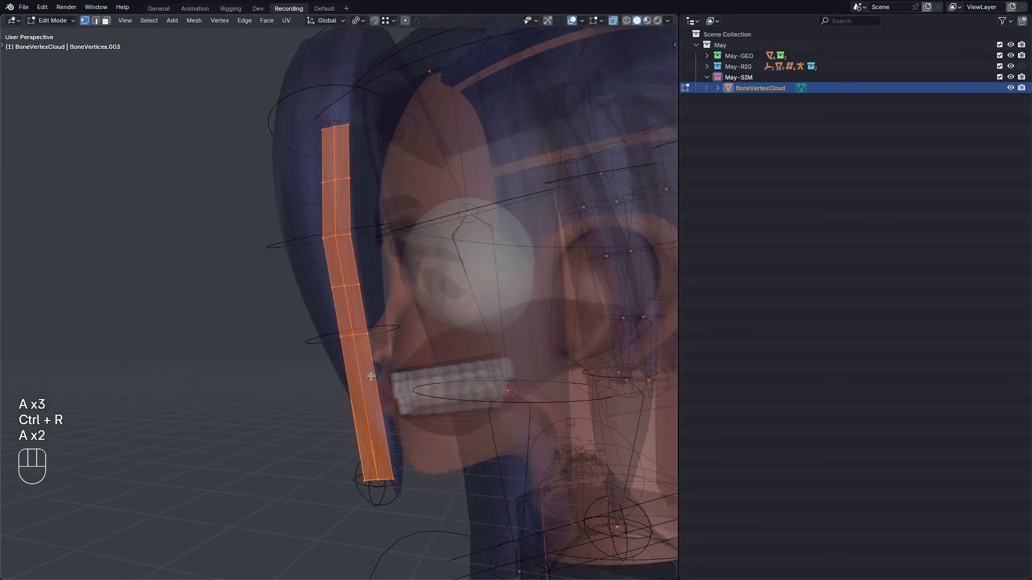
Add a centred loop cut across the bottom segment of the front strand's strip
key(ctrl+r)
click(356, 398)
key(a)
middle_drag(357, 398, 403, 316)
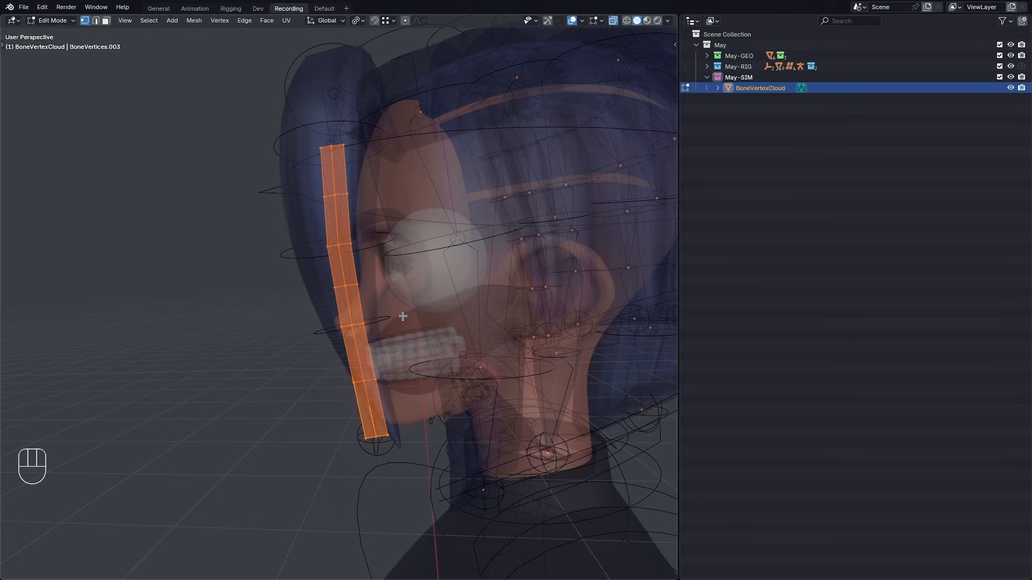
alt+drag(403, 316, 324, 397)
key(a)
key(a)
middle_drag(324, 397, 233, 249)
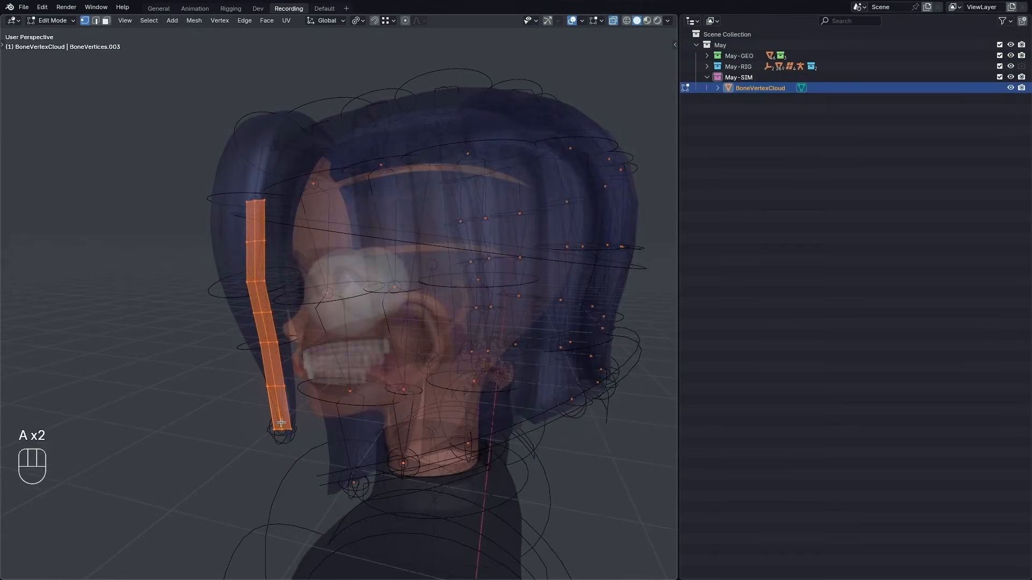
Examine how the face strips for all hair strands are placed around the head
alt+drag(181, 327, 342, 361)
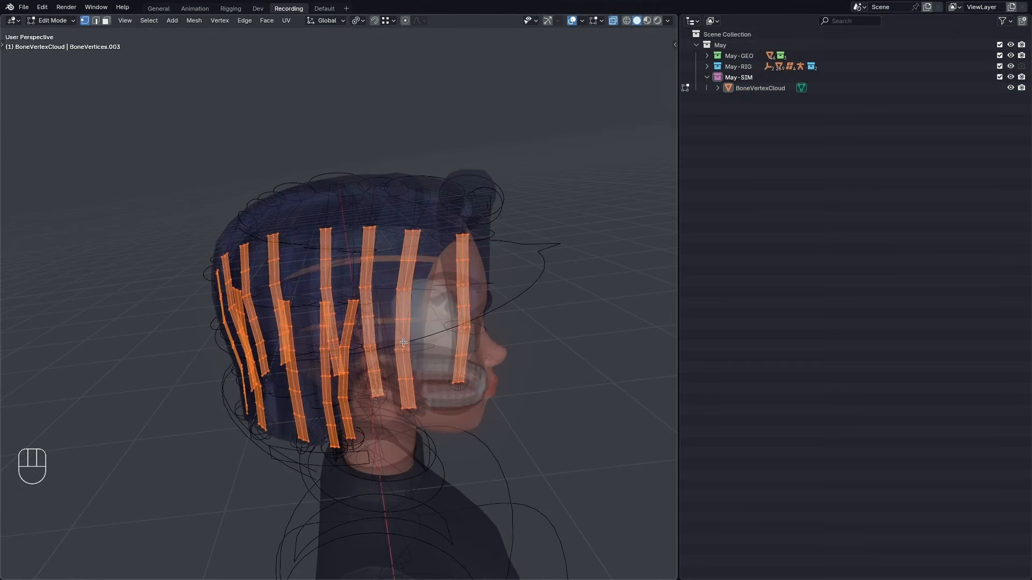
alt+drag(333, 341, 240, 322)
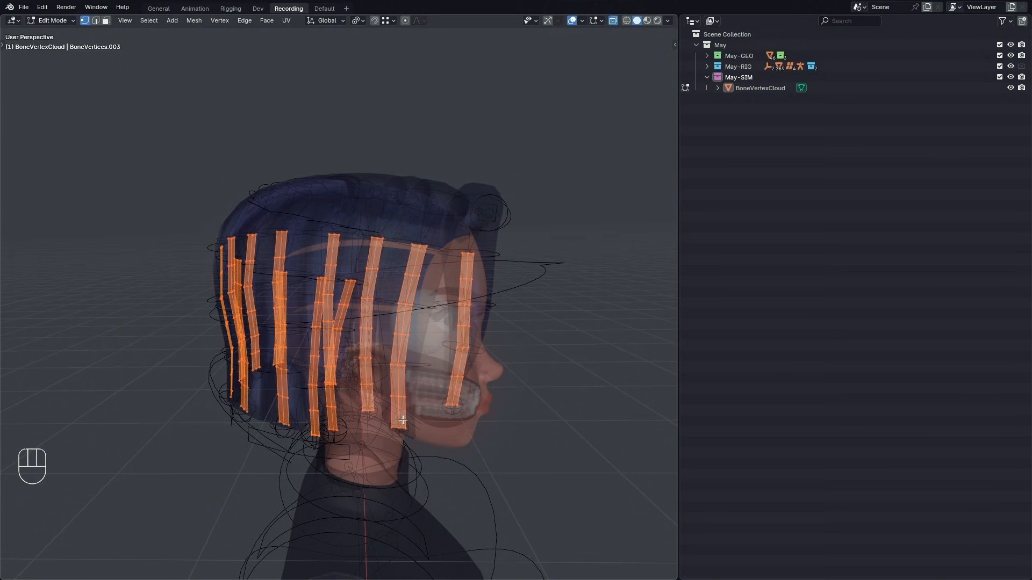
alt+drag(403, 420, 446, 351)
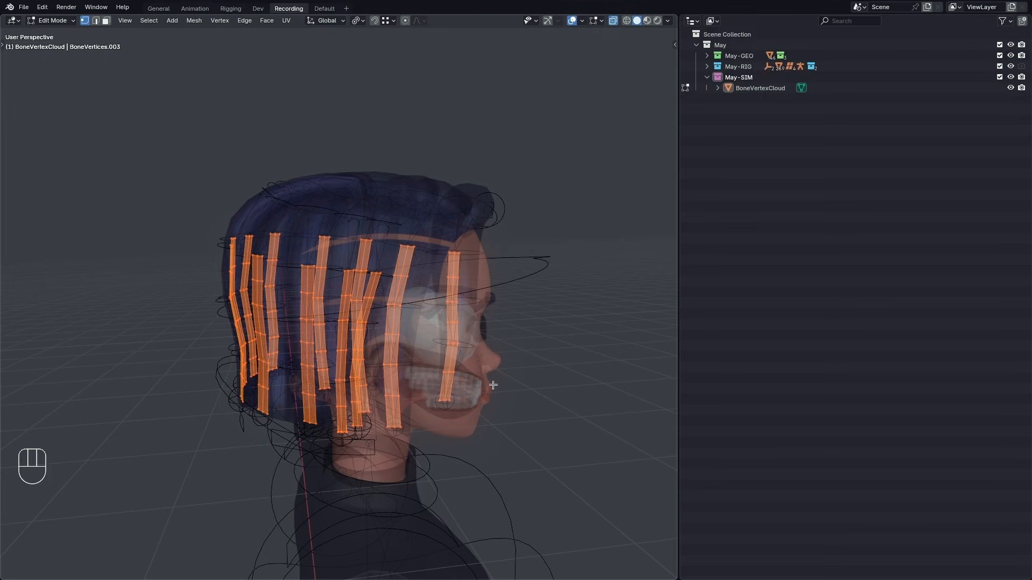
alt+drag(493, 385, 503, 351)
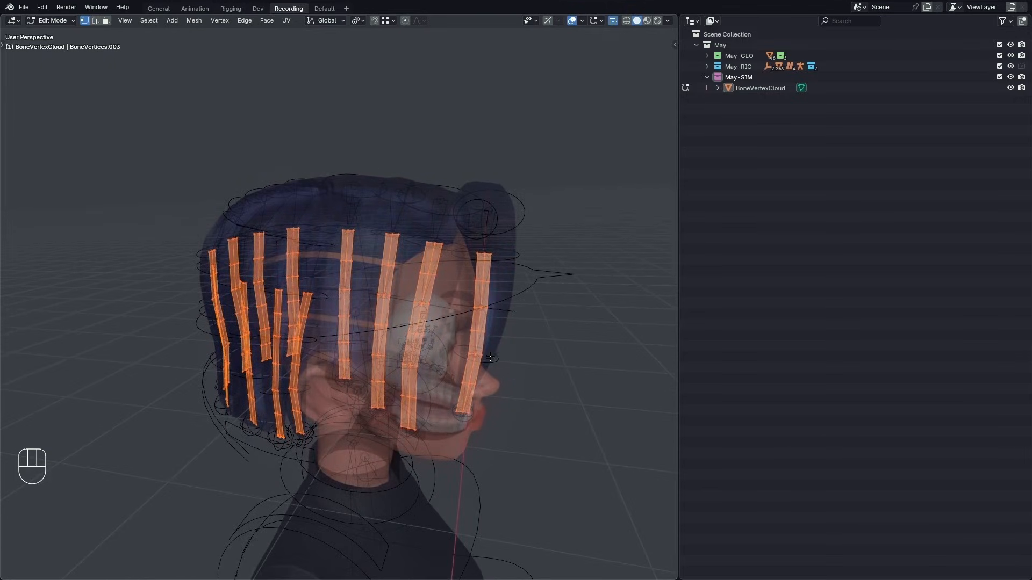
alt+drag(580, 288, 322, 395)
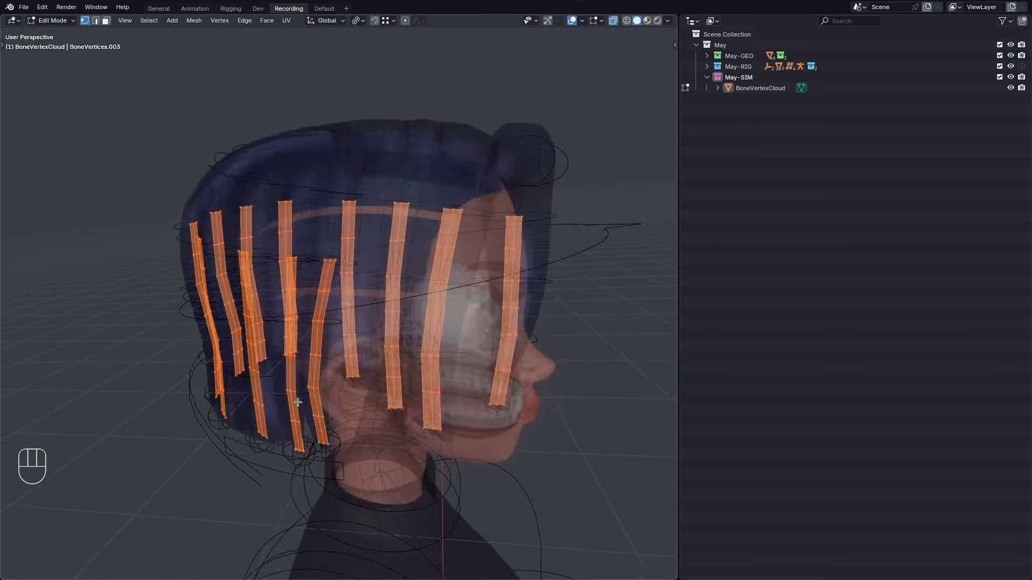
alt+drag(331, 283, 342, 367)
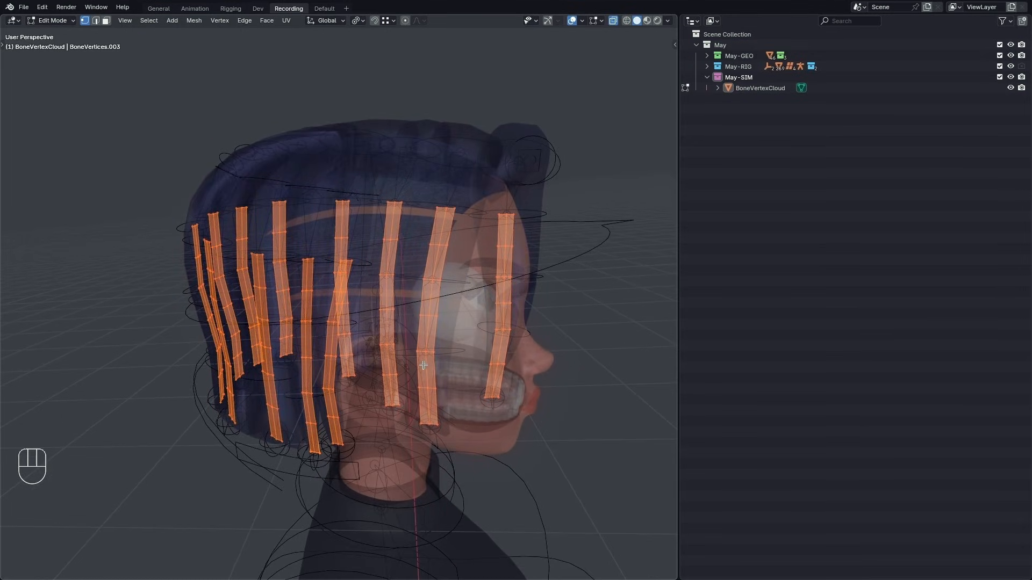
Isolate BoneVertexCloud in local view and examine its hair strips from several sides, with X-ray toggled on and off
key(slash)
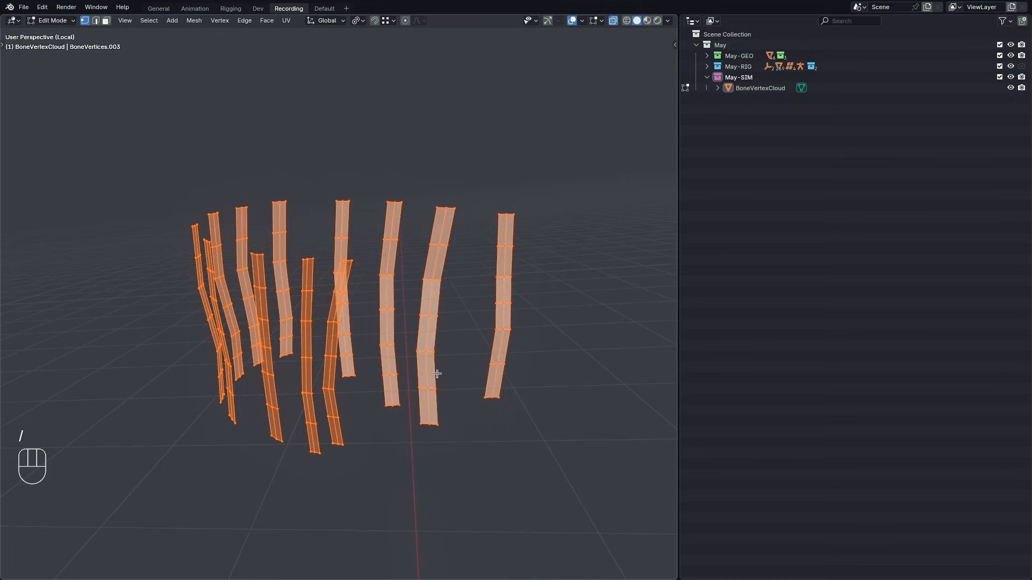
alt+drag(433, 373, 186, 224)
mouse_move(494, 306)
alt+mouse_down()
mouse_move(212, 392)
mouse_move(500, 307)
alt+mouse_up()
key(z)
key(z)
alt+drag(170, 341, 441, 362)
key(z)
key(z)
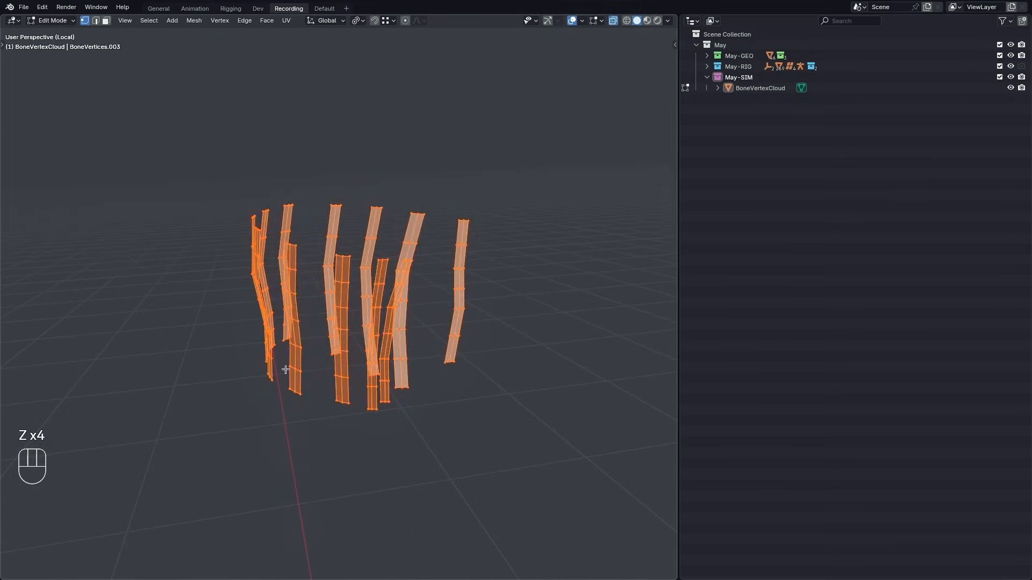
mouse_move(281, 368)
alt+mouse_down()
mouse_move(380, 392)
mouse_move(213, 401)
mouse_move(402, 397)
mouse_move(386, 275)
alt+mouse_up()
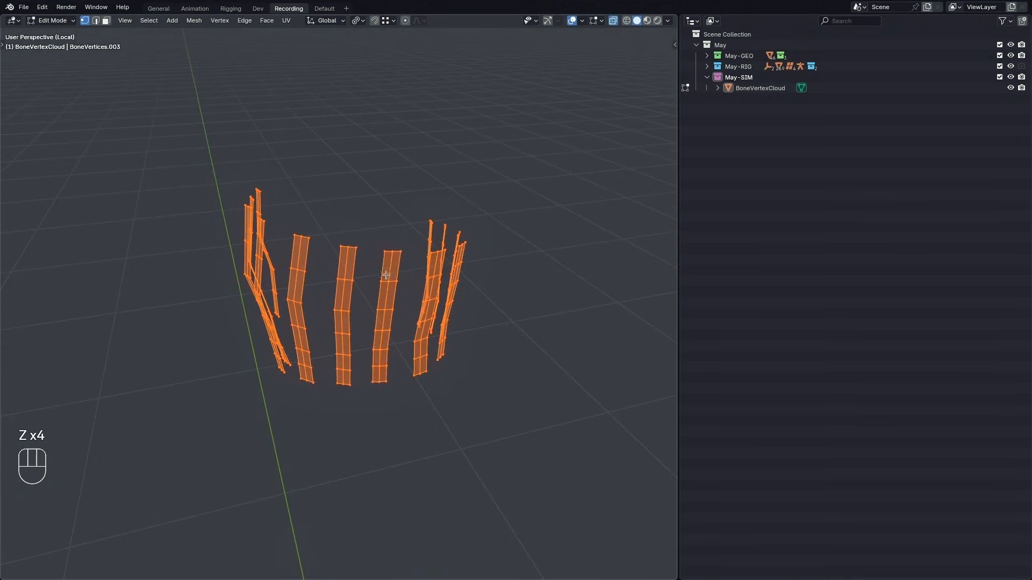
alt+drag(390, 411, 489, 394)
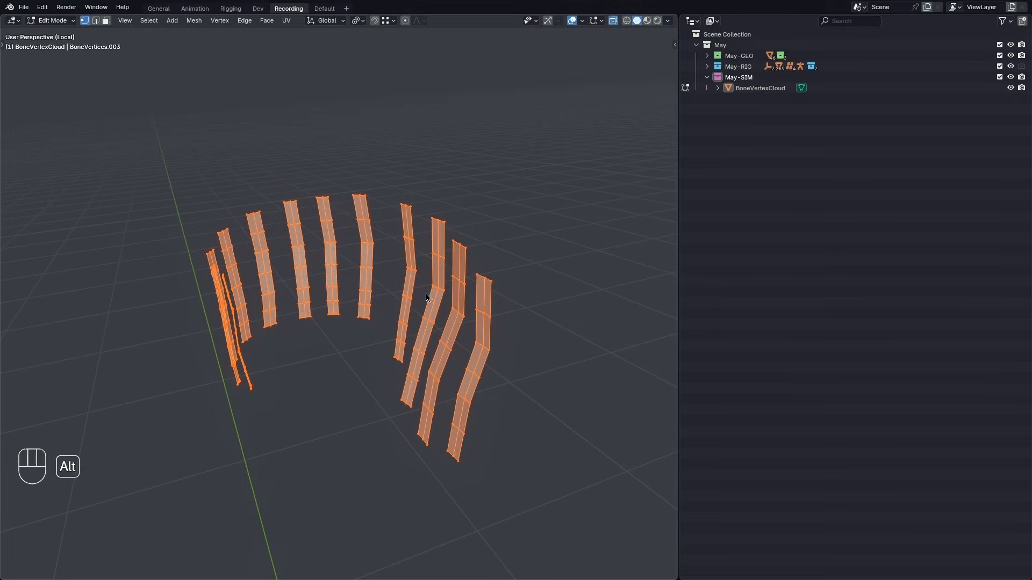
Flip the normals of all the hair strips and exit local view
key(alt+n)
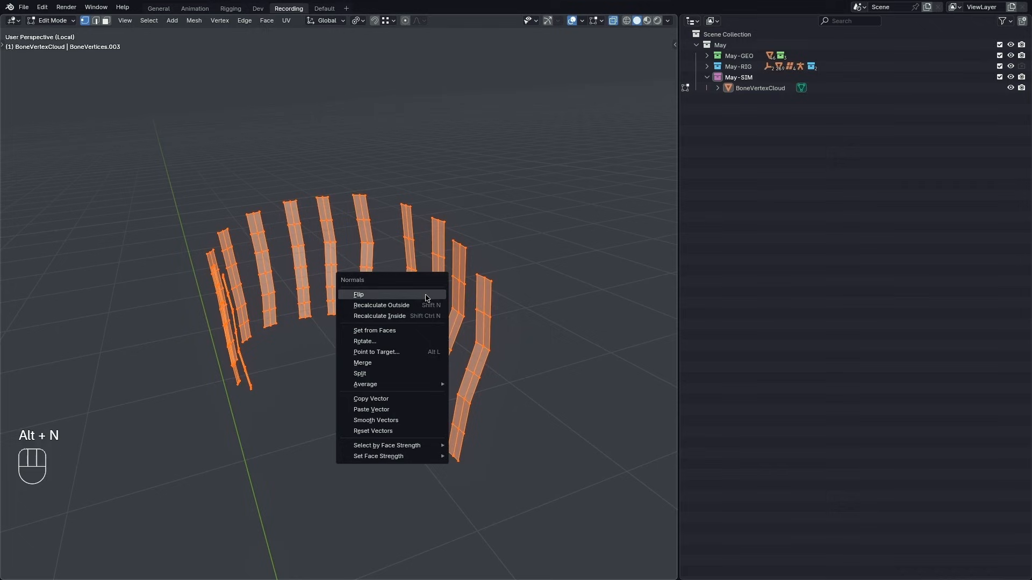
click(359, 295)
alt+drag(393, 396, 511, 324)
key(KP_Divide)
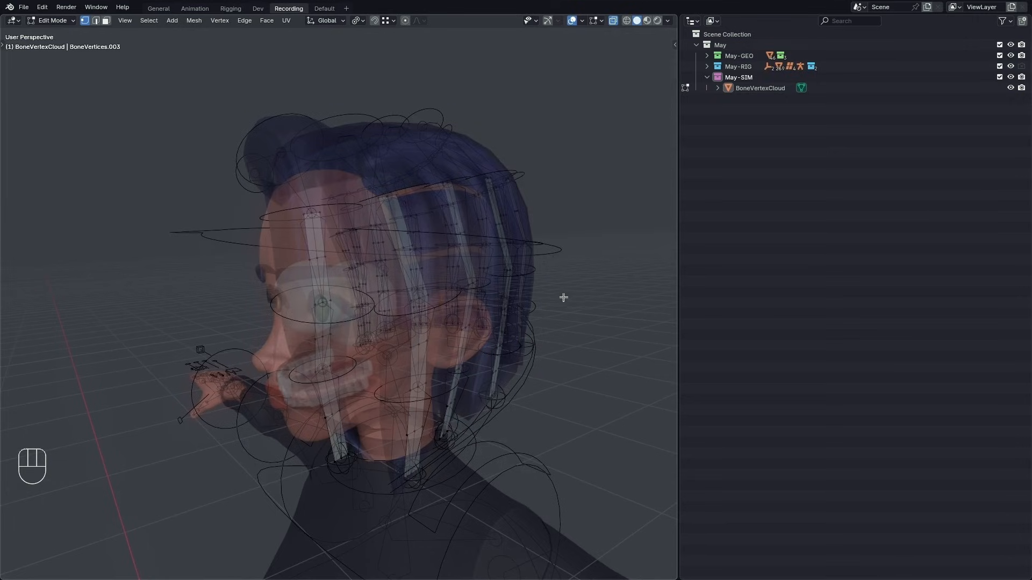
Leave mesh editing, select the RIG-May armature, enter Pose Mode with no bones selected, and turn X-ray off
key(Tab)
key(z)
click(537, 382)
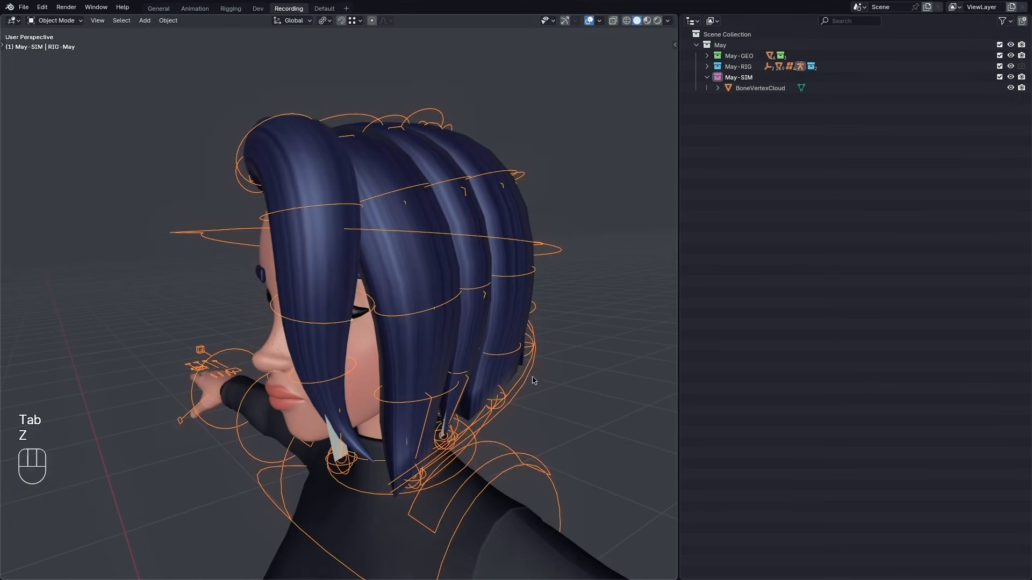
key(ctrl+Tab)
key(z)
key(a)
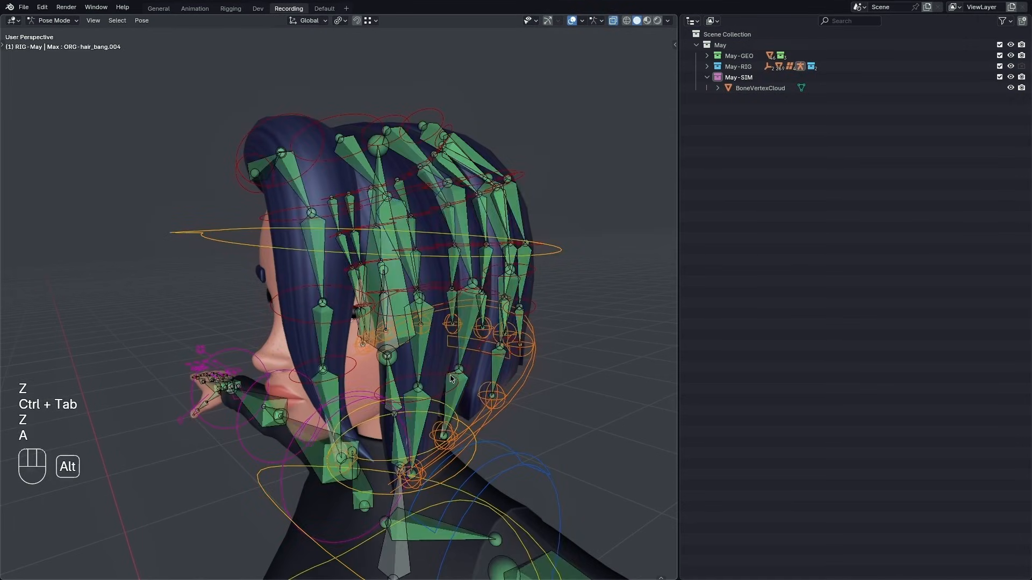
alt+drag(548, 338, 520, 368)
key(z)
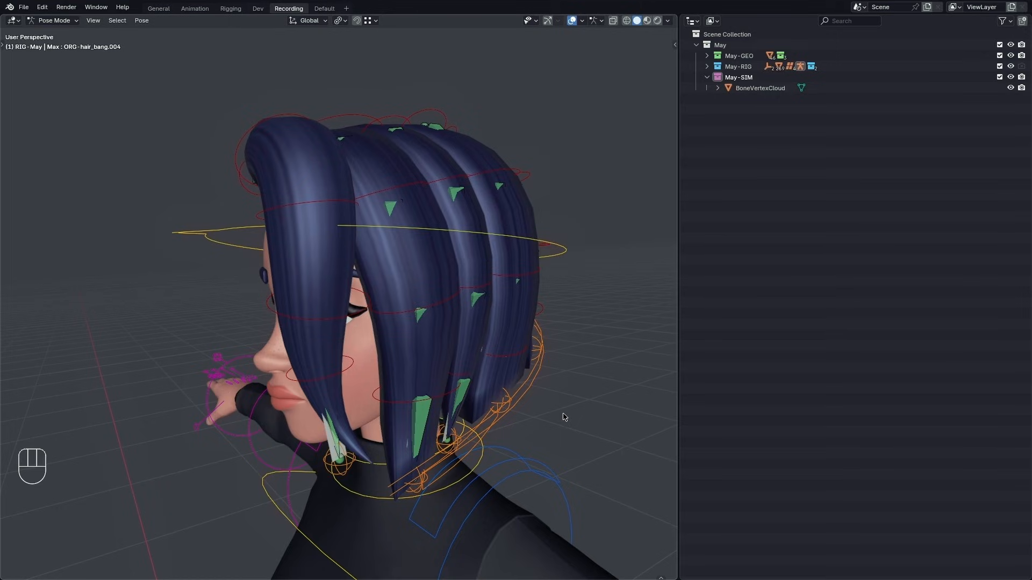
alt+drag(562, 417, 596, 413)
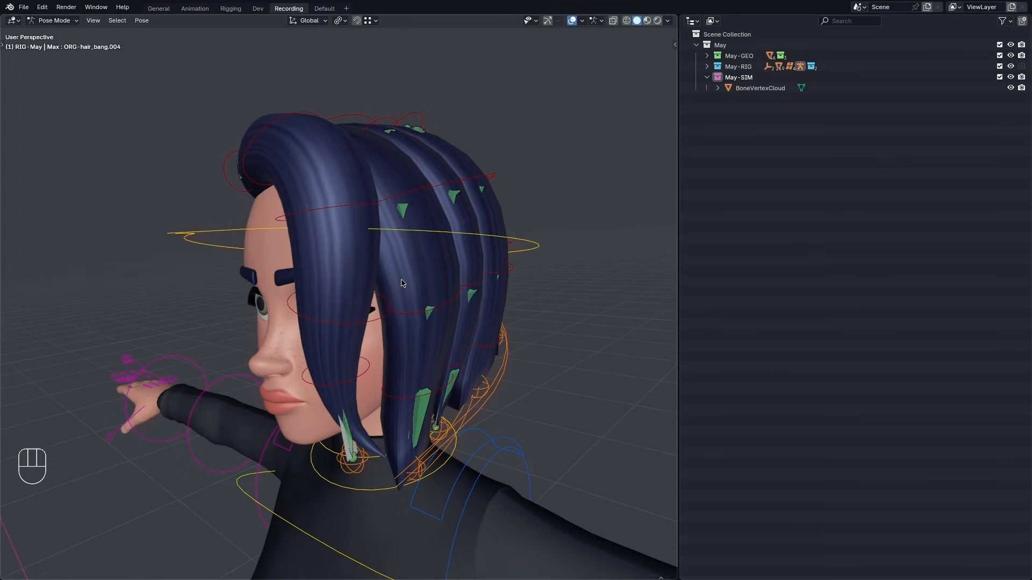
alt+drag(425, 317, 400, 308)
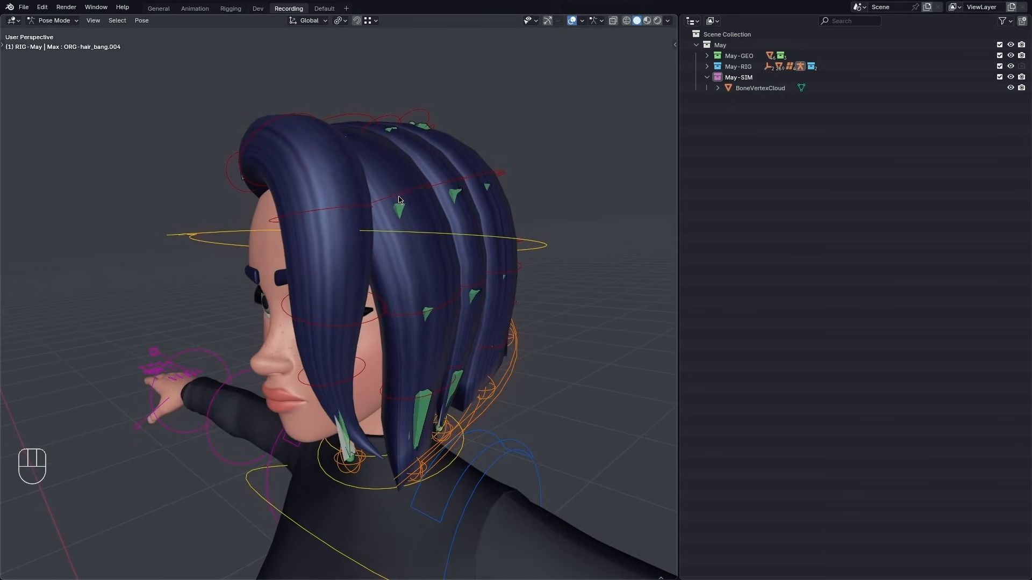
Select the FK controls along the front bang strand and along the side strand right behind it
click(370, 207)
alt+drag(421, 244, 362, 322)
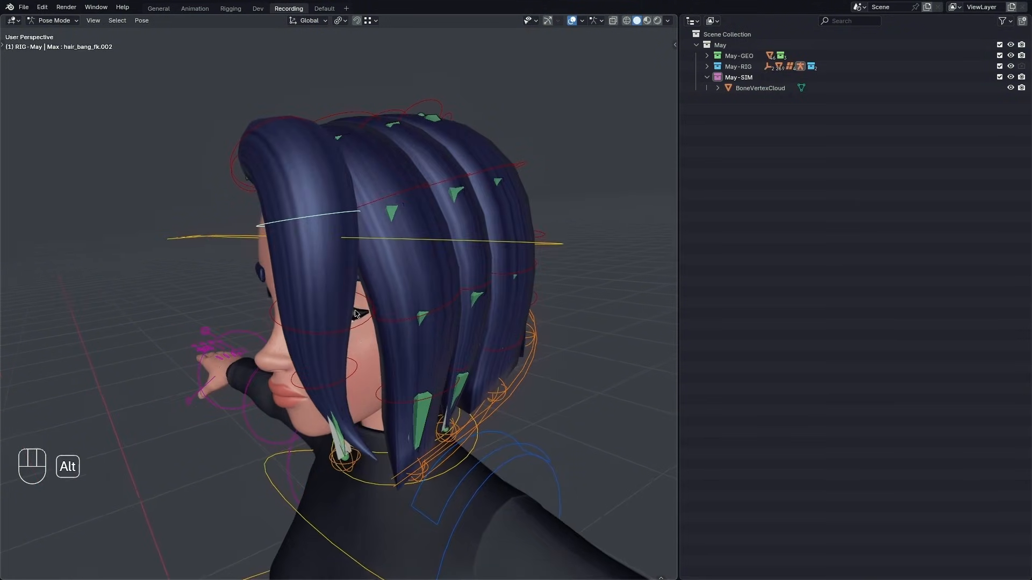
shift+click(362, 322)
shift+click(357, 364)
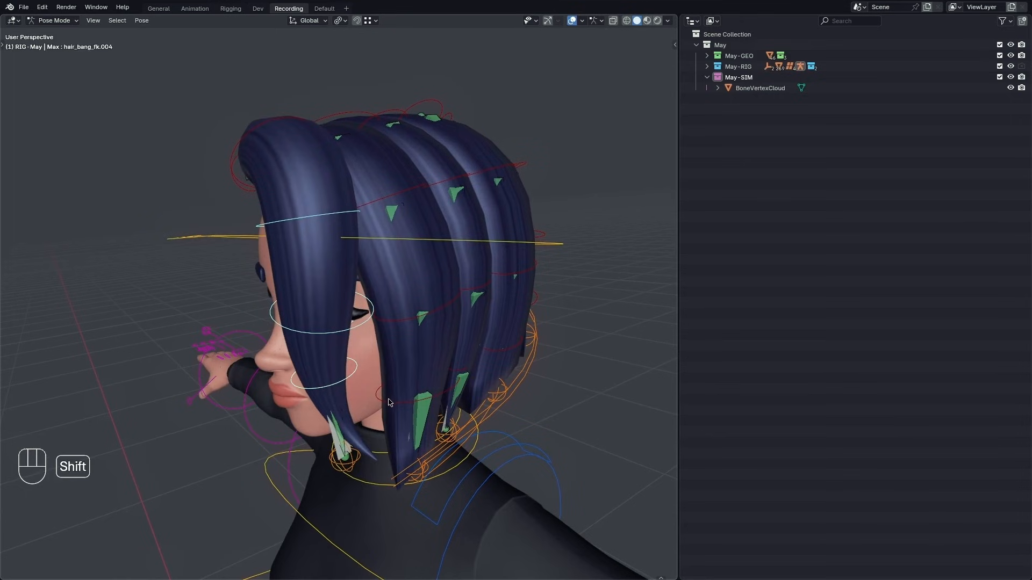
shift+click(391, 398)
shift+click(397, 321)
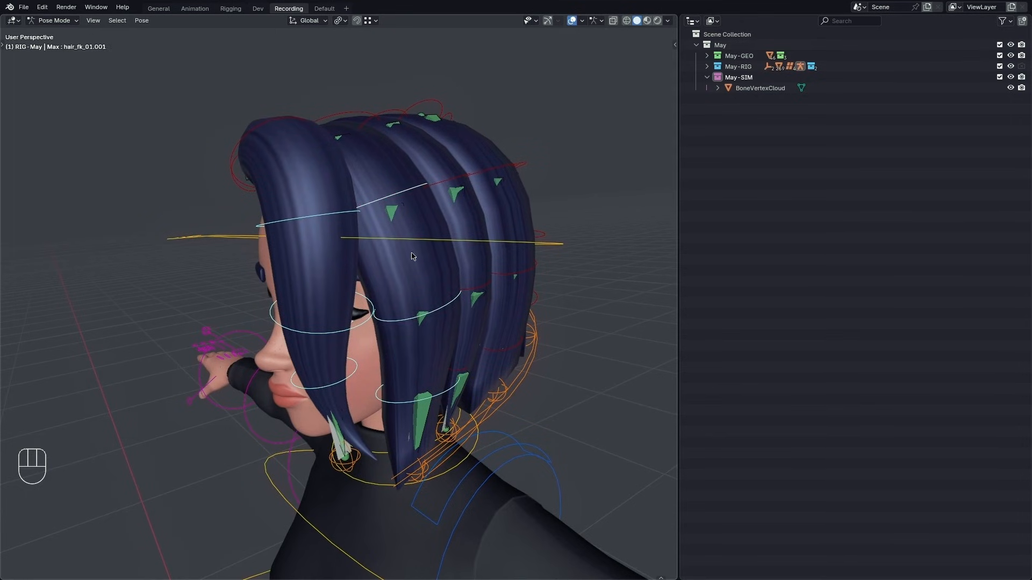
With X-ray on, extend the selection to the FK controls of the next two strands toward the back, through hair_fk_03.003
alt+drag(403, 197, 398, 391)
key(alt+z)
shift+click(399, 391)
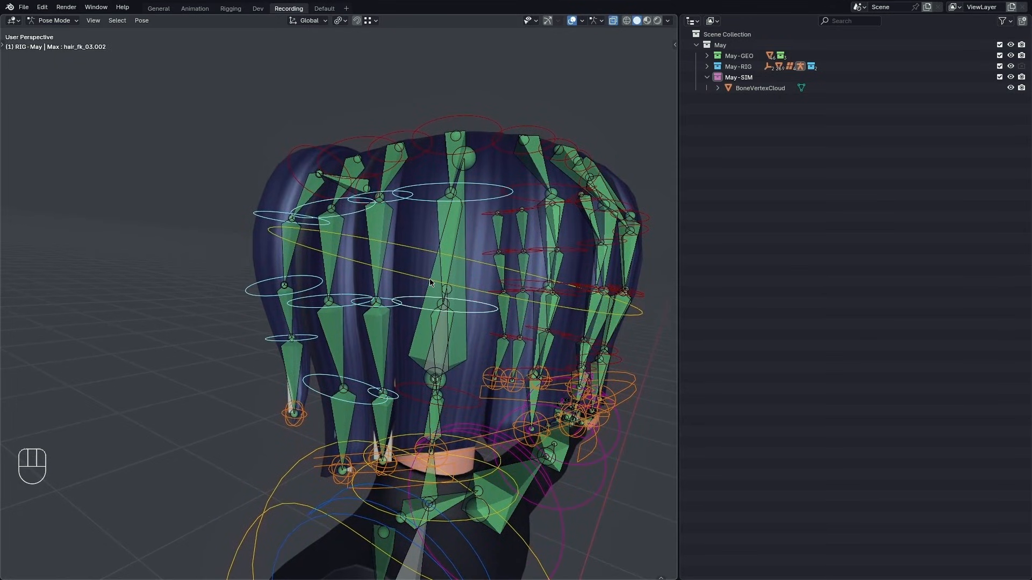
shift+click(431, 380)
alt+drag(431, 380, 443, 229)
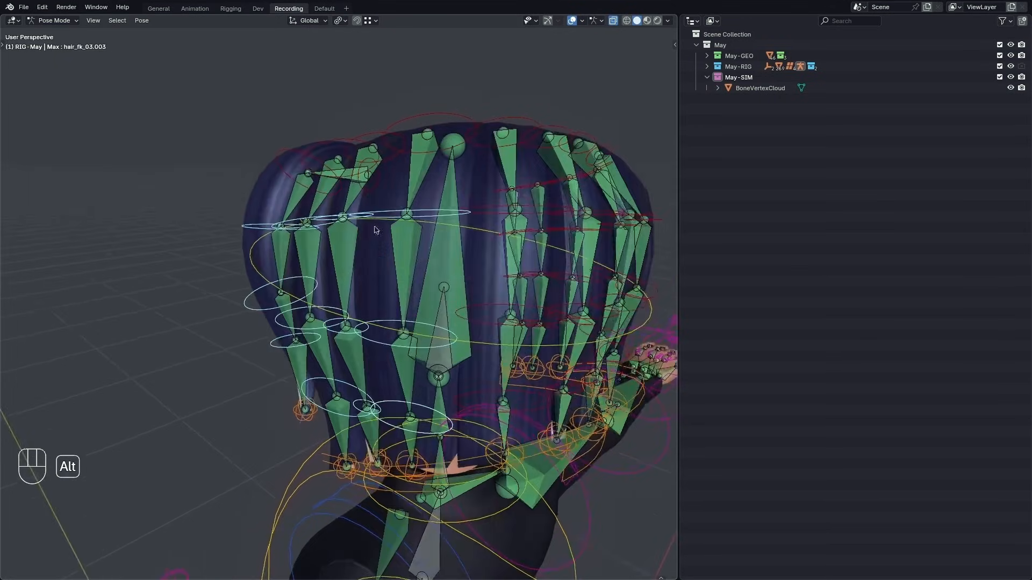
Extend the selection to the three FK controls of hair strand 04 and those of strand 06 across the back of the head
shift+click(492, 214)
shift+click(484, 316)
shift+click(472, 395)
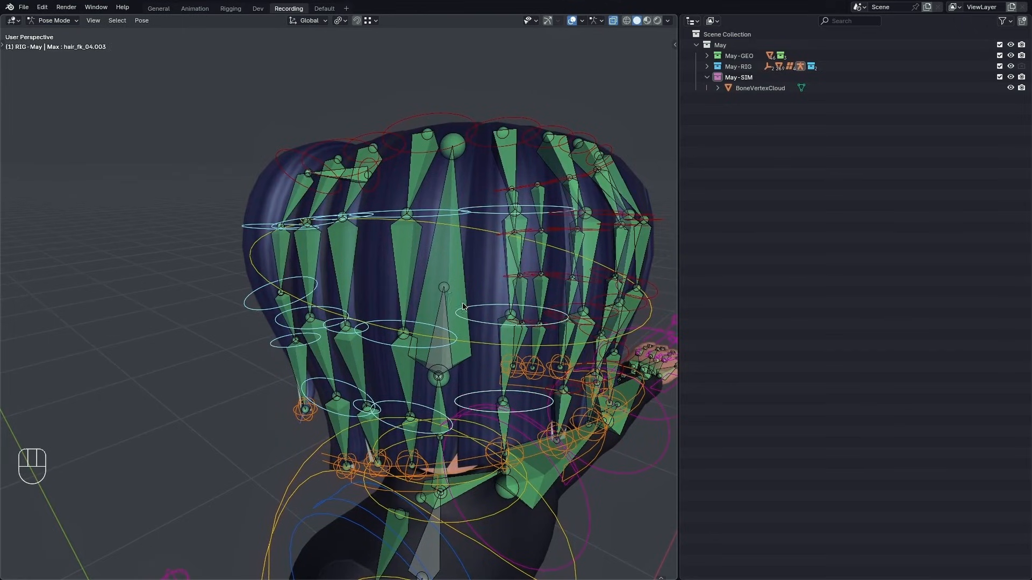
alt+drag(473, 396, 400, 395)
alt+shift+drag(400, 395, 392, 384)
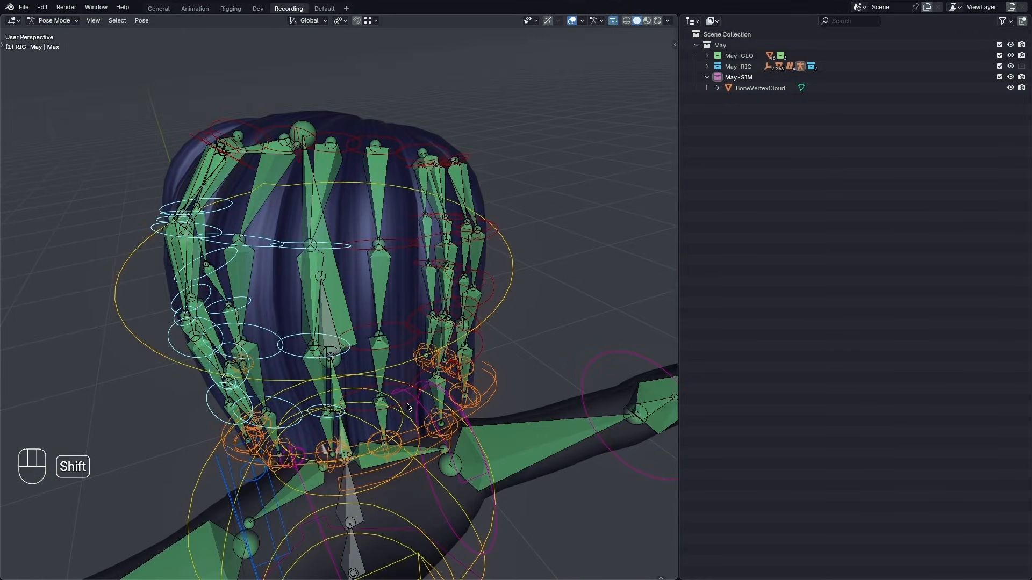
shift+click(407, 407)
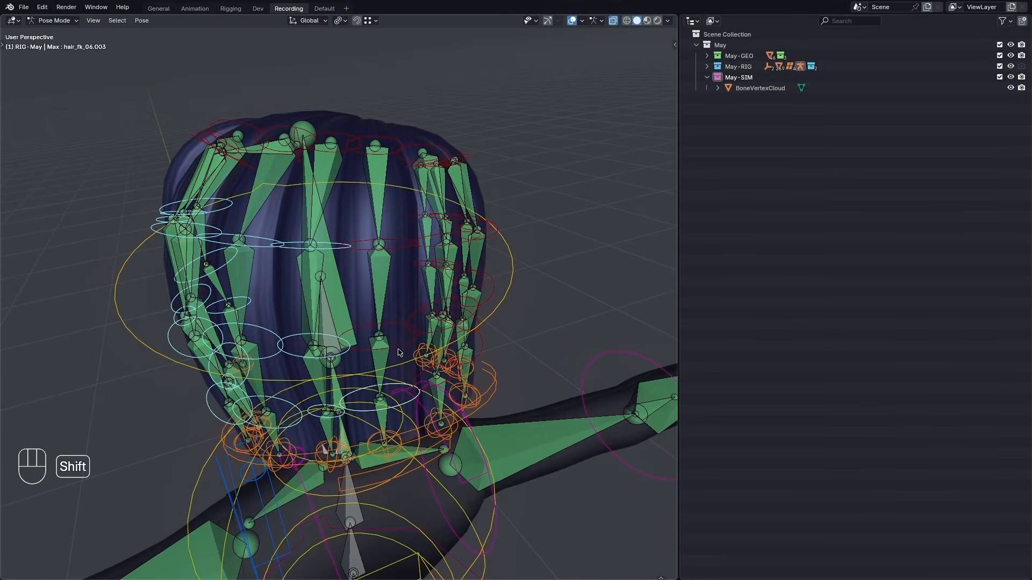
shift+click(401, 350)
alt+drag(363, 296, 404, 294)
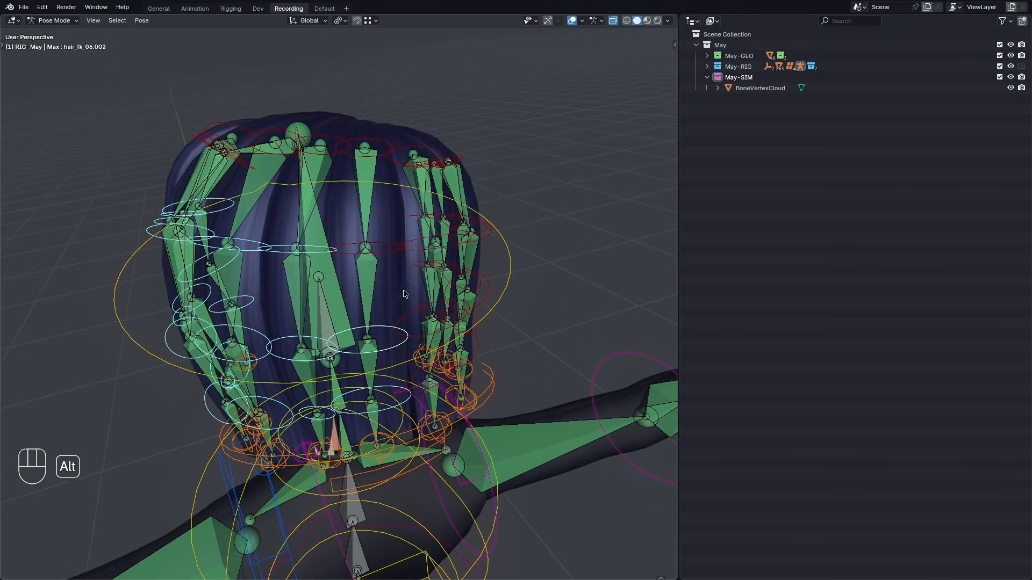
shift+click(365, 247)
Add the three FK controls of hair strand 07, from hair_fk_07.001 downward, to the selection
shift+click(402, 251)
alt+drag(441, 428, 355, 304)
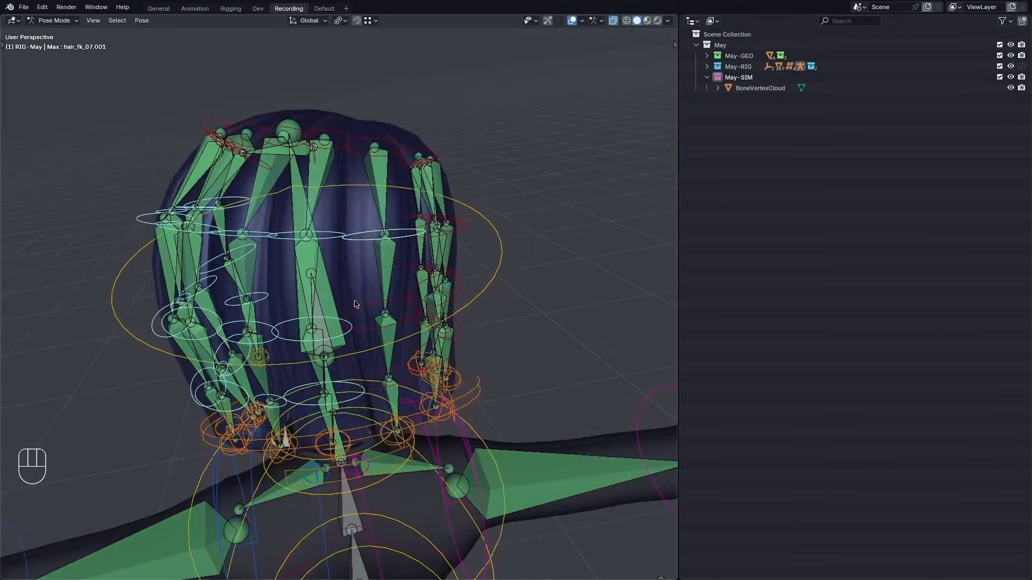
scroll(356, 305, up, 2)
shift+click(377, 309)
shift+click(382, 400)
Add the FK controls of strand 08 and the remaining strands around the far side of the head, through hair_fk_11.001
scroll(410, 366, down, 2)
alt+drag(411, 368, 283, 398)
scroll(285, 396, up, 2)
shift+click(349, 373)
shift+click(354, 268)
alt+drag(386, 223, 376, 248)
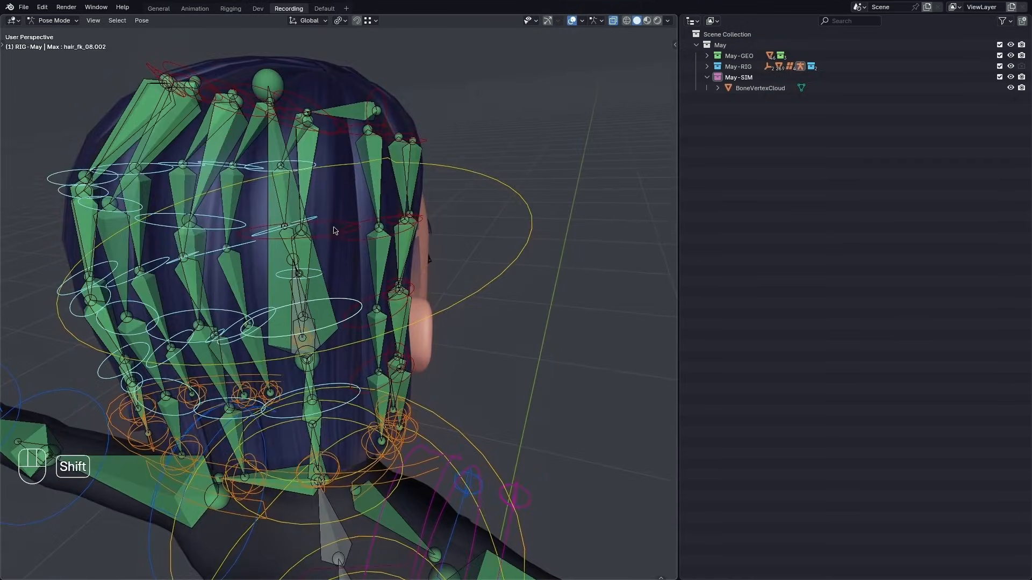
shift+click(332, 230)
shift+click(353, 241)
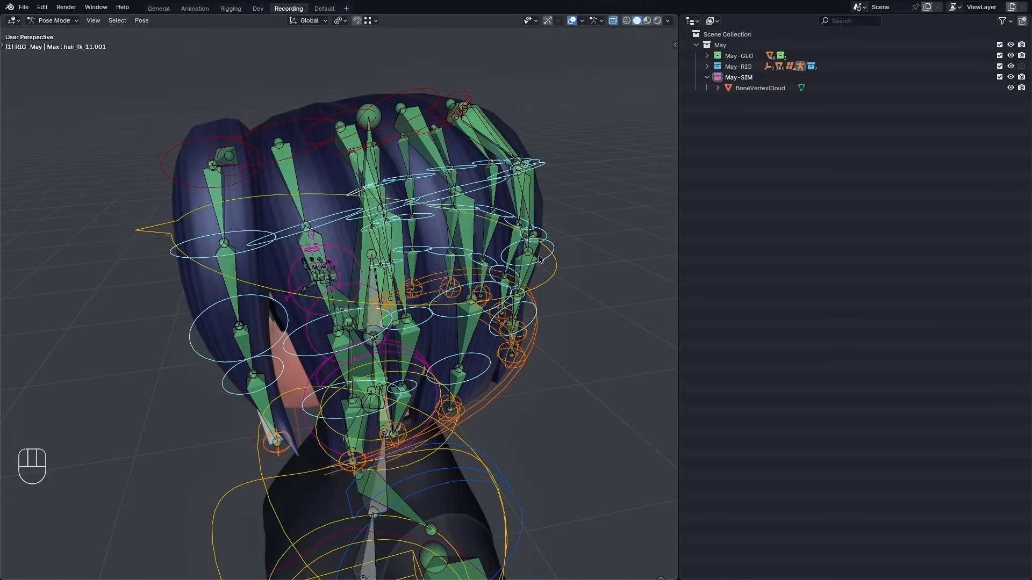
Open the add_empty_at_bone.py script in the Text Editor and run it to create empties at the selected bones
click(693, 21)
click(543, 52)
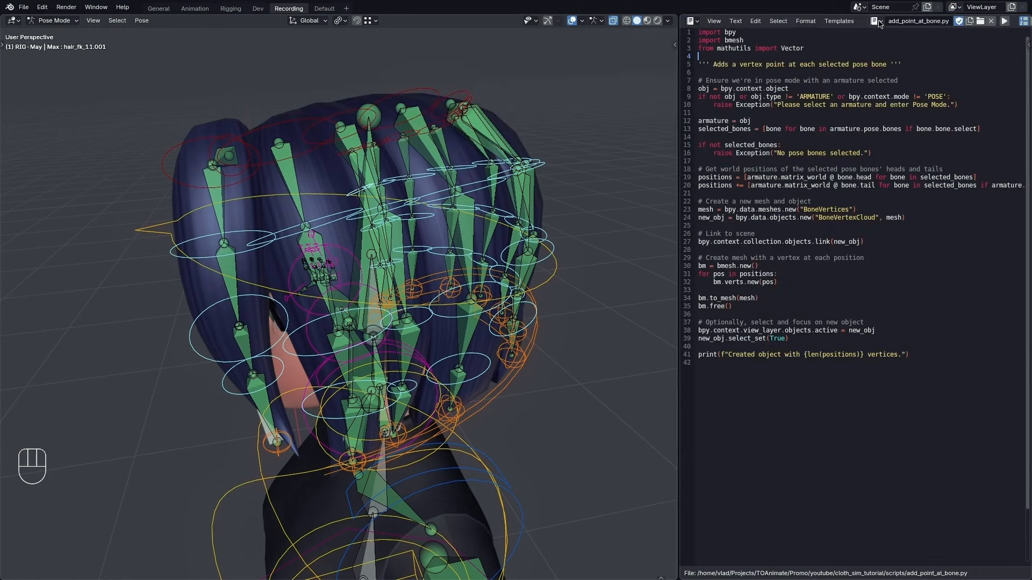
click(876, 22)
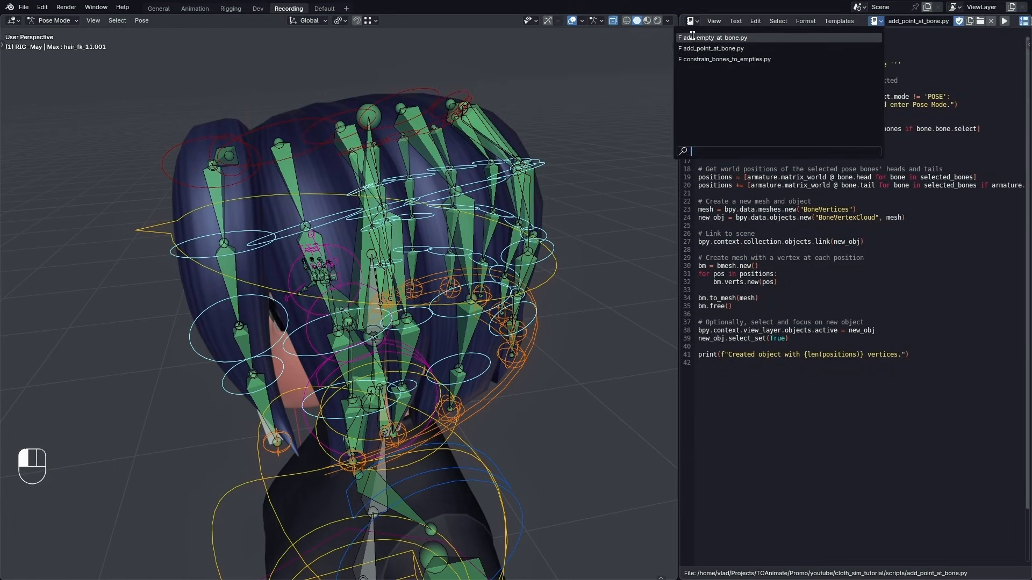
click(727, 37)
alt+drag(532, 282, 583, 291)
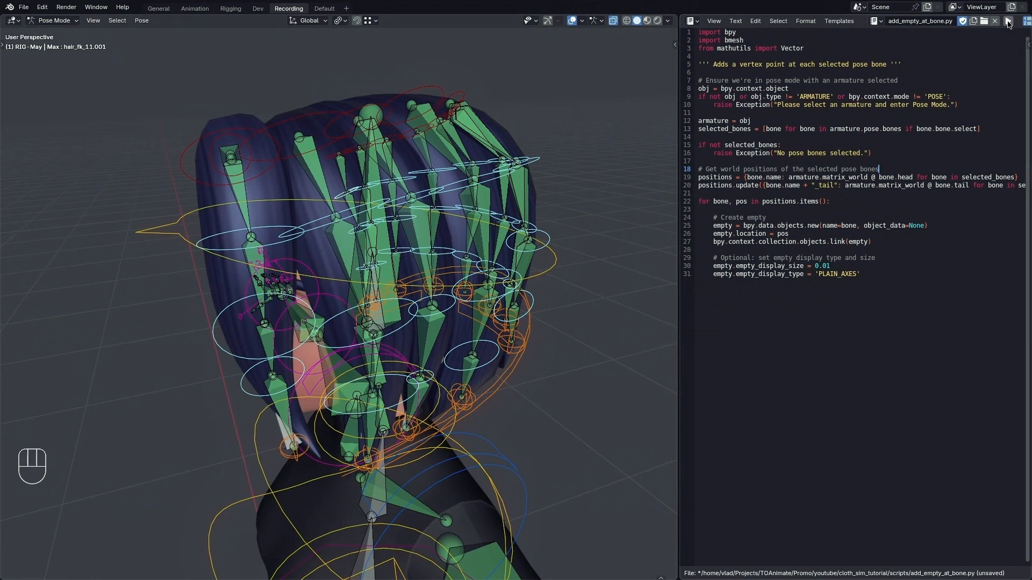
Switch the script area back to the Outliner, show the new empties in May-SIM, and return the armature to Object Mode
click(698, 23)
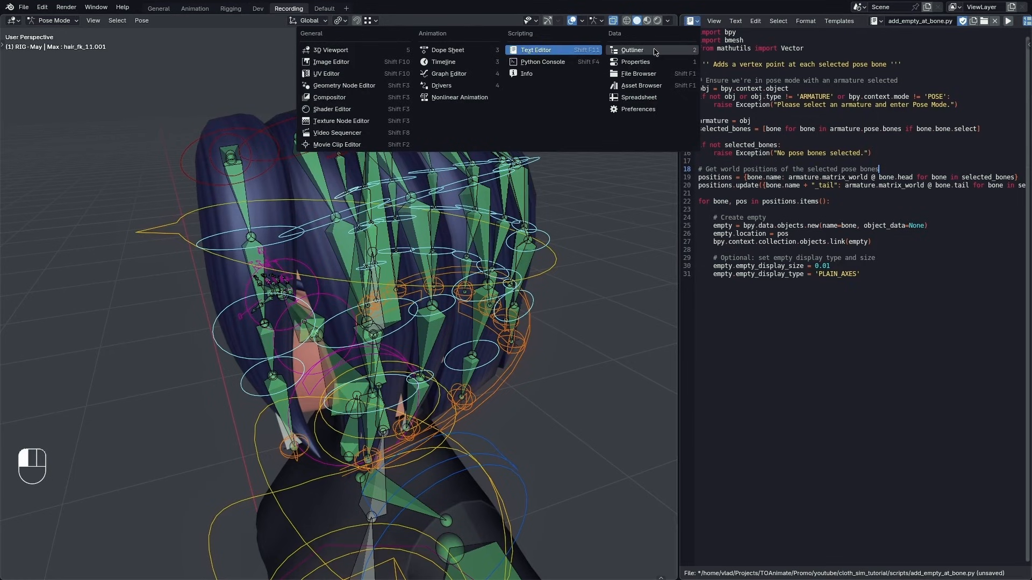
click(629, 44)
scroll(741, 109, down, 3)
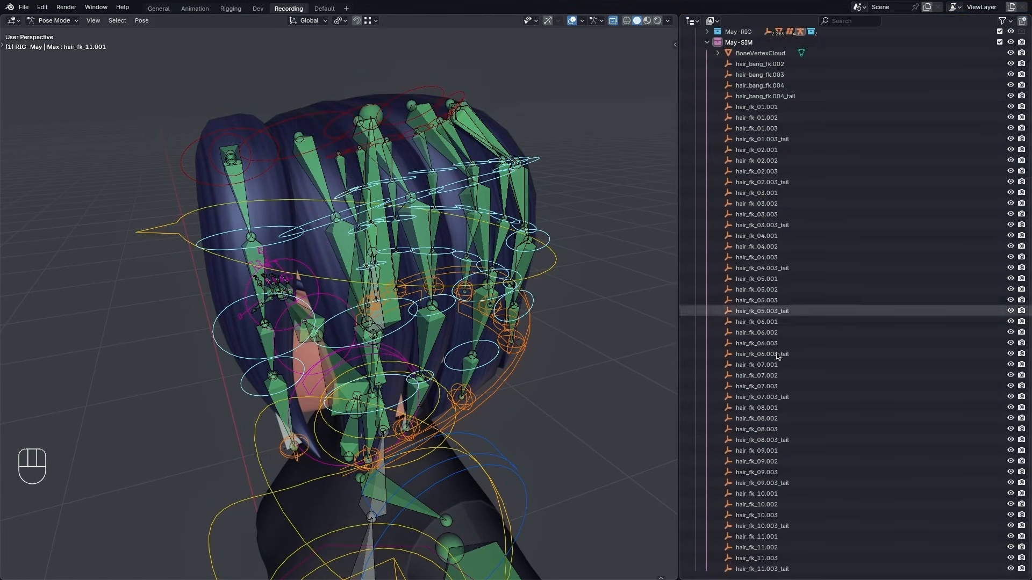
alt+drag(524, 366, 589, 365)
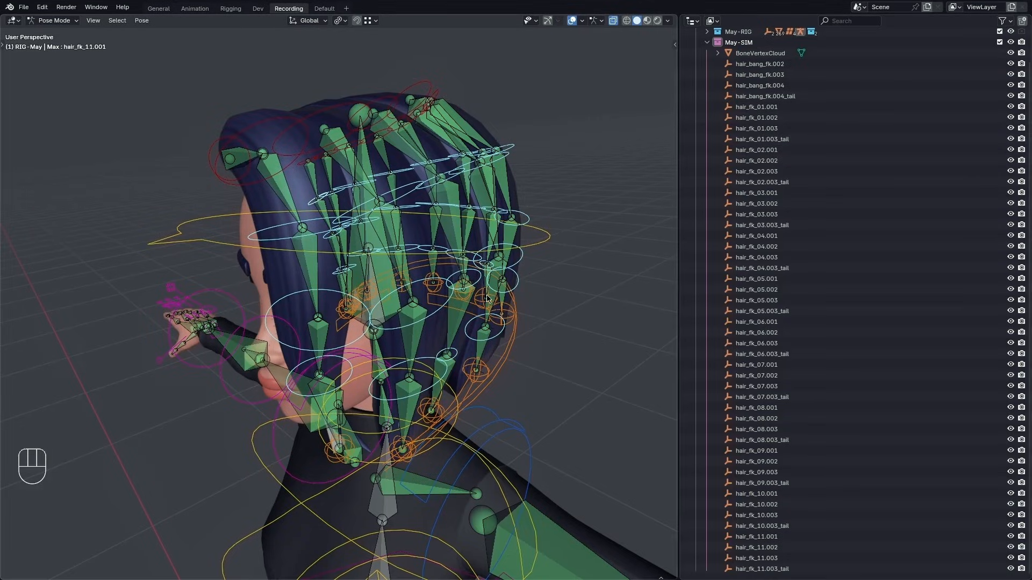
key(ctrl+Tab)
With X-ray on, select the hair_fk_03 empties one after another to check their placement along the strip, and turn X-ray off
click(765, 228)
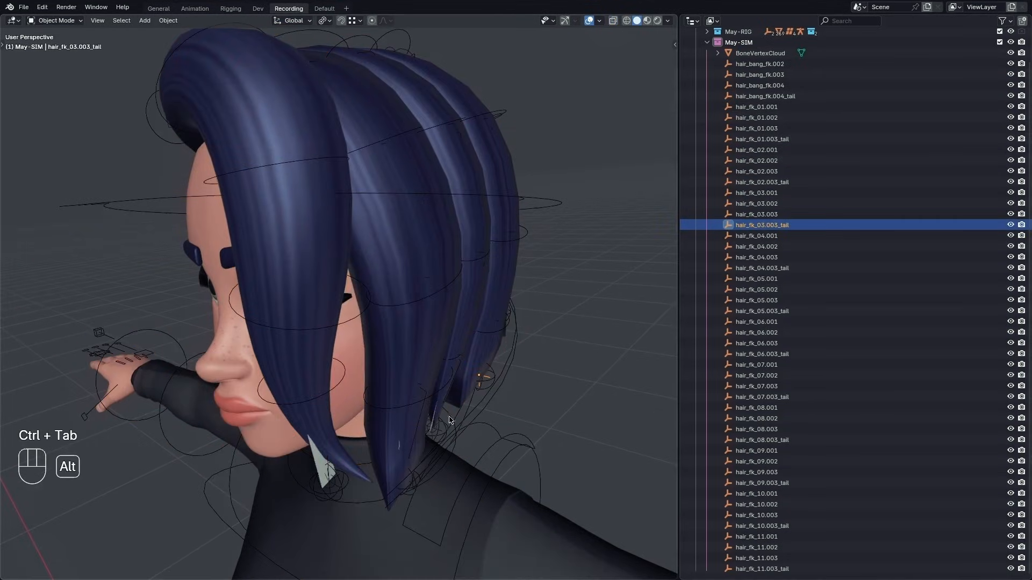
key(z)
alt+drag(554, 331, 479, 373)
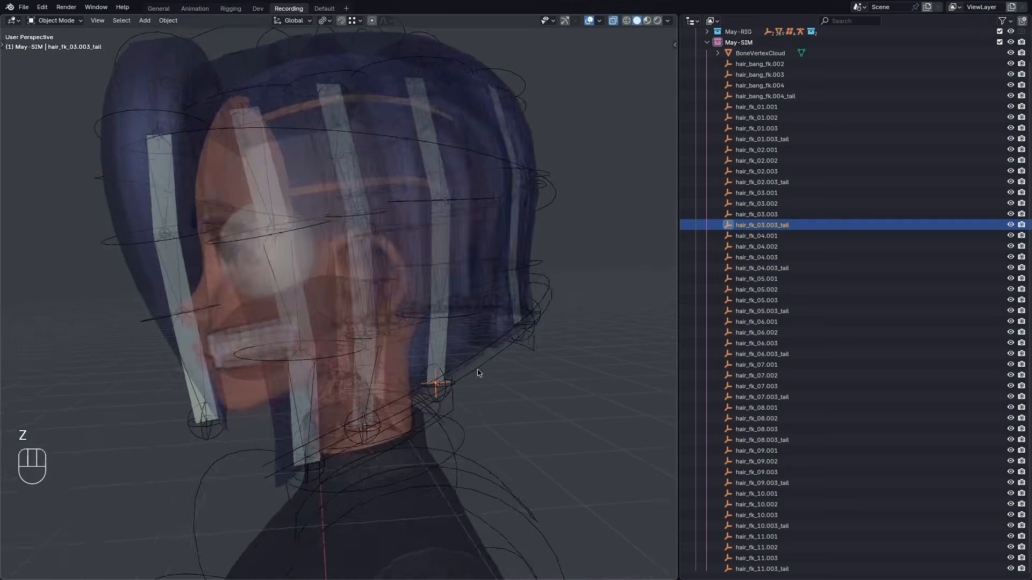
click(760, 193)
alt+shift+drag(499, 244, 463, 419)
click(771, 206)
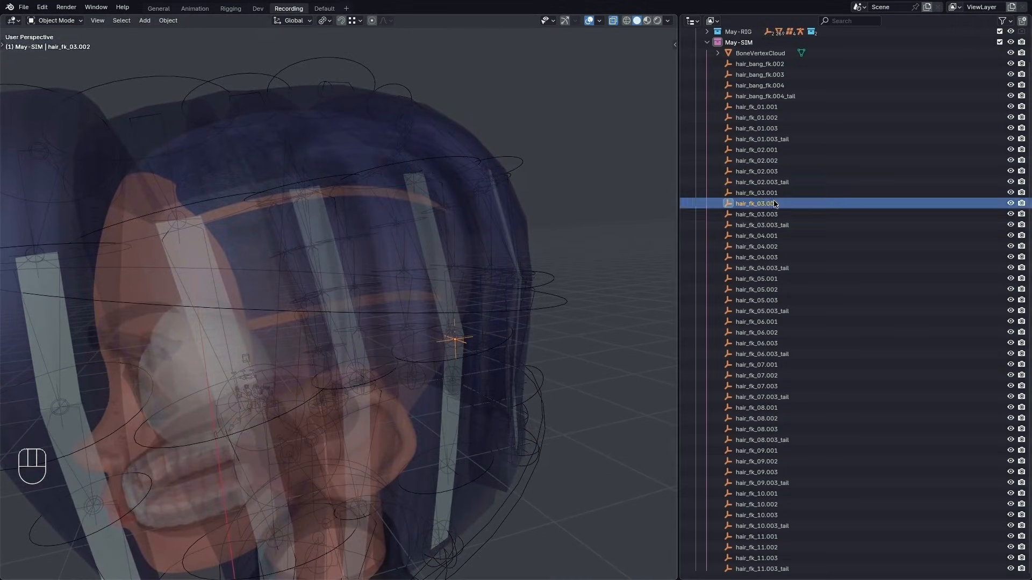
click(757, 194)
click(764, 207)
click(764, 215)
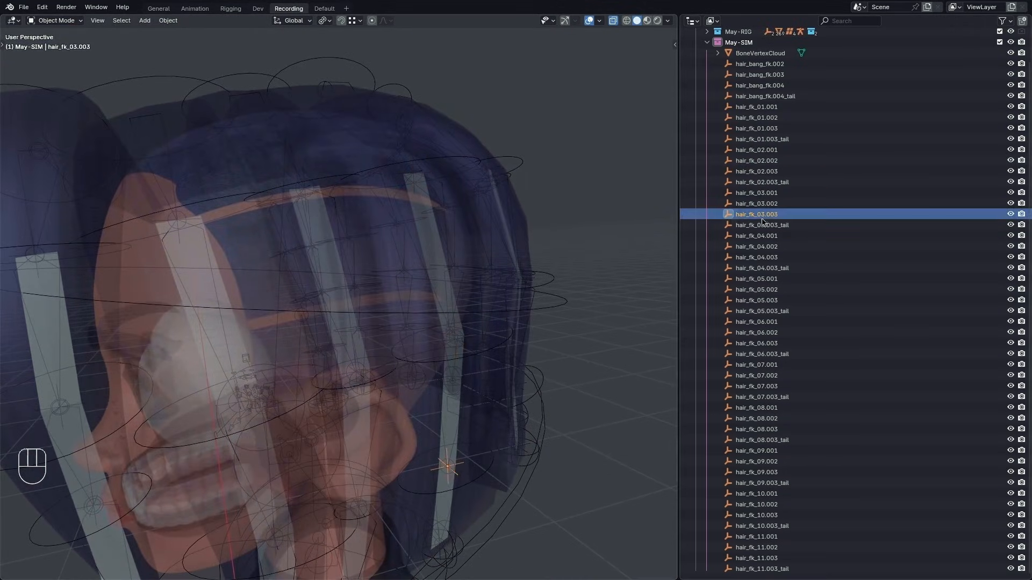
alt+drag(436, 411, 429, 340)
scroll(429, 340, up, 2)
click(784, 227)
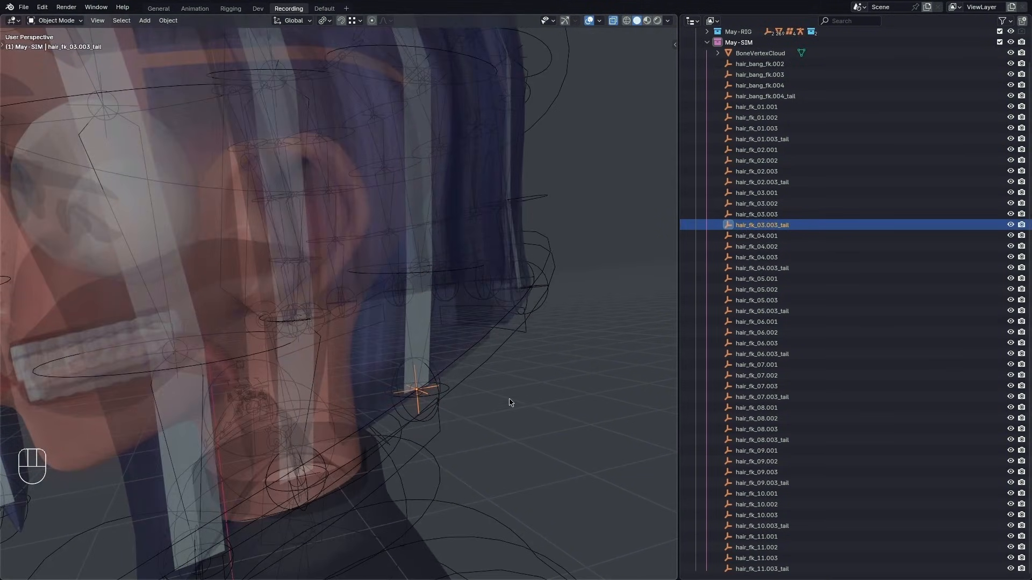
scroll(495, 326, down, 2)
alt+drag(344, 331, 413, 341)
scroll(412, 341, down, 1)
key(z)
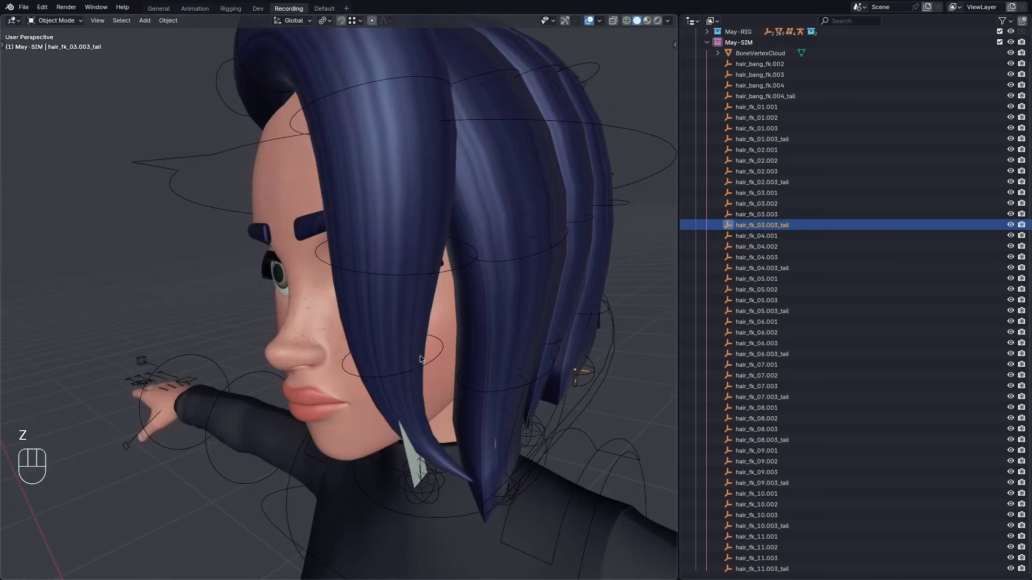
With X-ray on, select BoneVertexCloud together with all the empties down to hair_fk_11.003_tail and isolate them in local view
alt+drag(421, 449, 348, 463)
scroll(765, 239, up, 3)
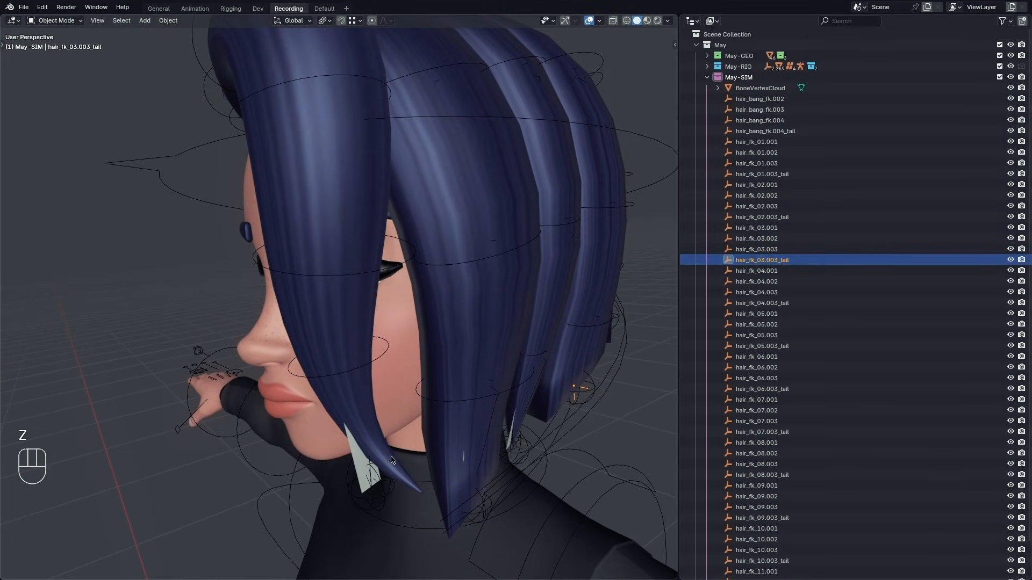
click(369, 465)
key(alt+z)
key(alt+z)
key(alt+z)
alt+drag(438, 395, 376, 406)
scroll(759, 115, down, 3)
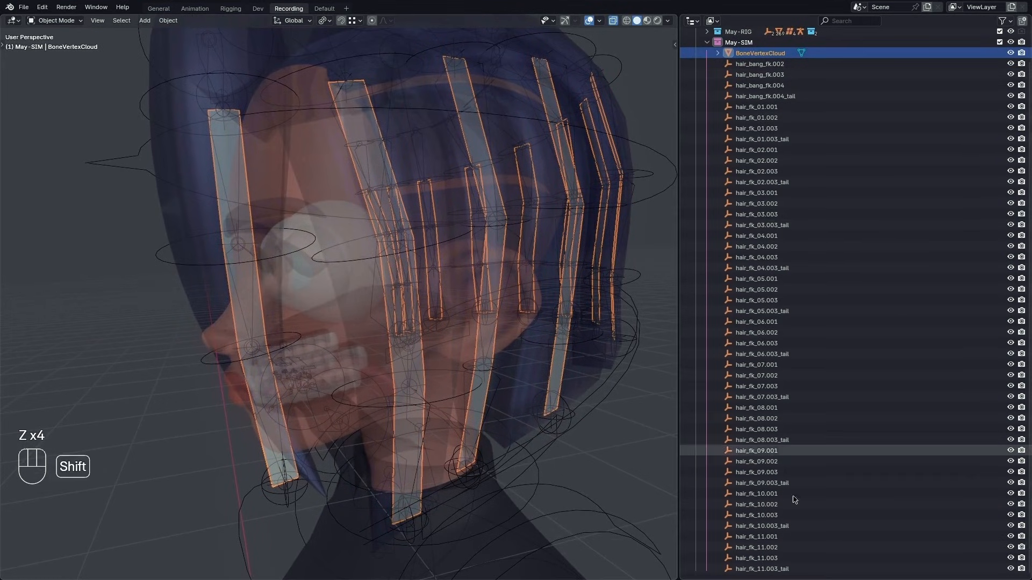
shift+click(773, 568)
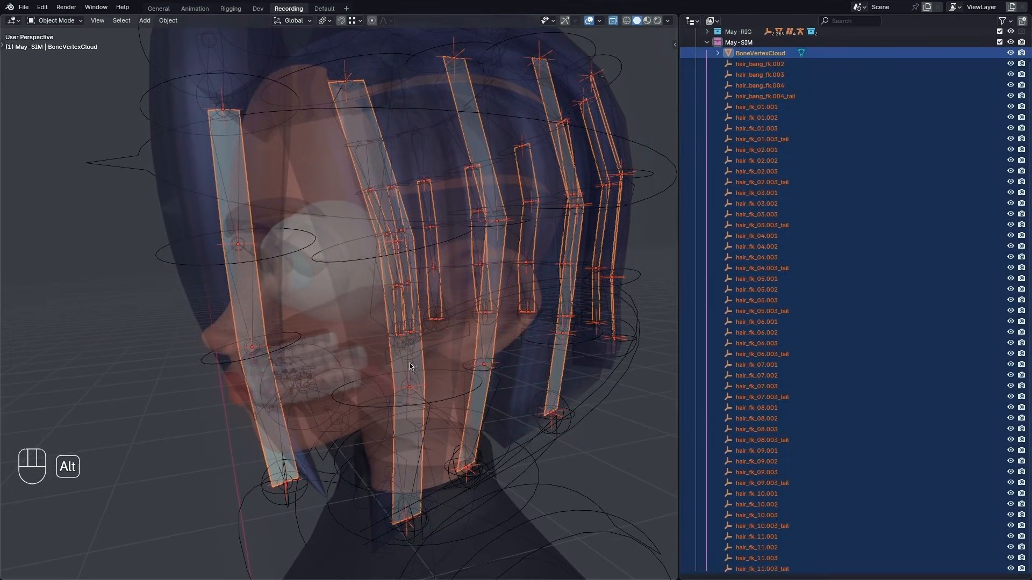
alt+drag(443, 269, 438, 364)
key(slash)
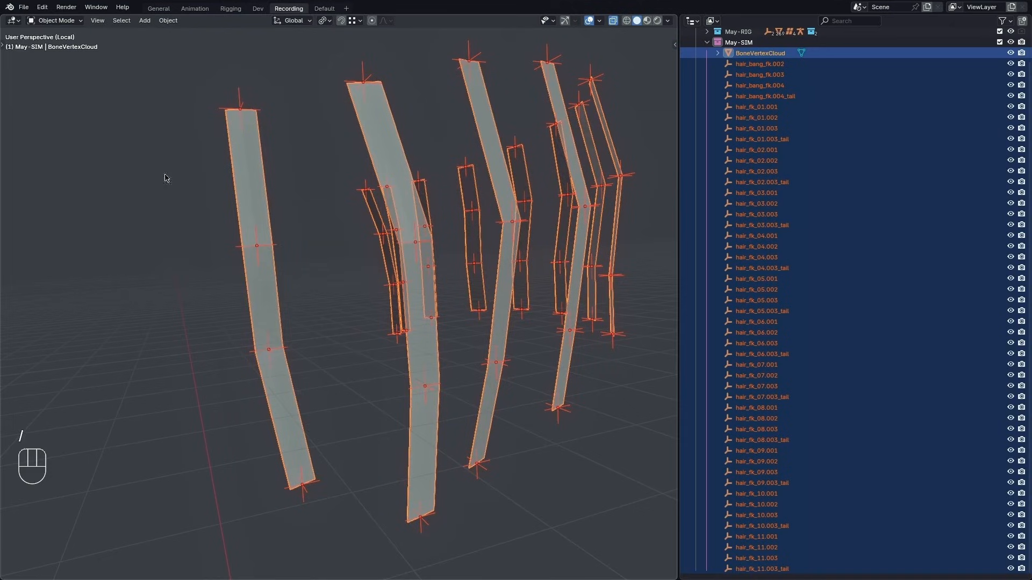
Turn X-ray off, select only the hair_bang_fk.002 empty atop the bang strip, and display the strips' wireframe
key(alt+z)
alt+drag(225, 301, 252, 280)
alt+shift+drag(290, 215, 385, 279)
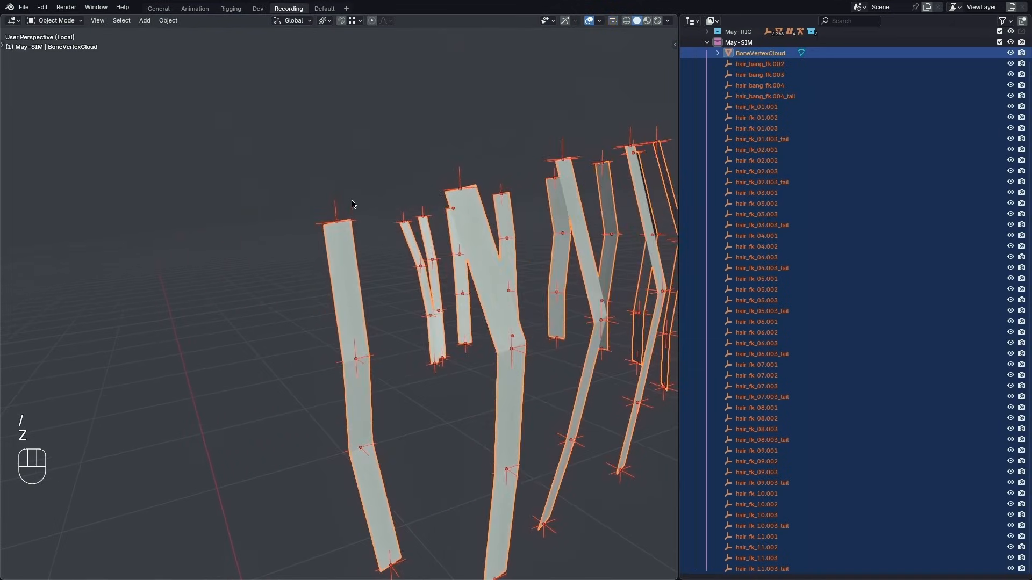
click(335, 204)
scroll(368, 232, up, 3)
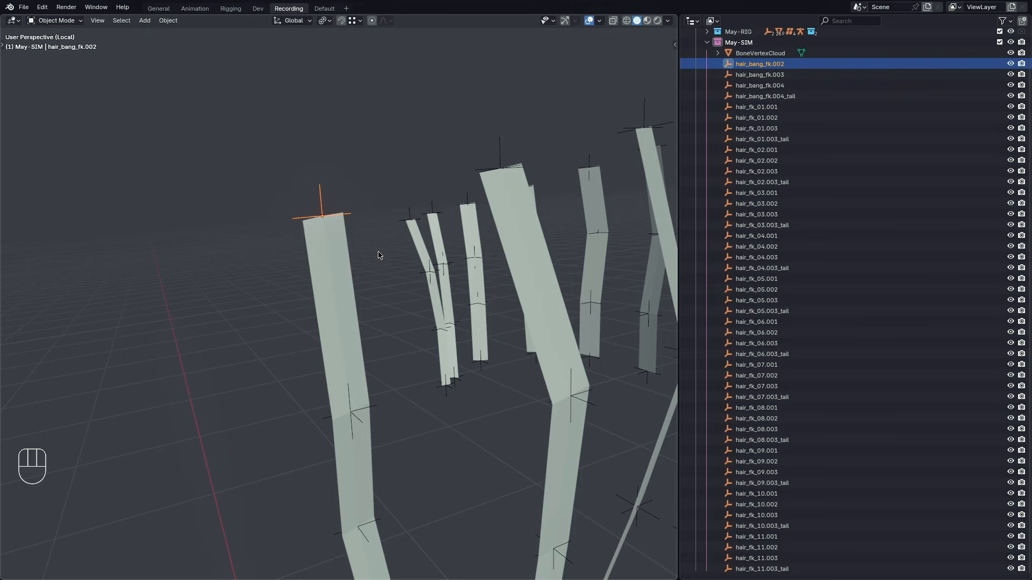
key(shift+x)
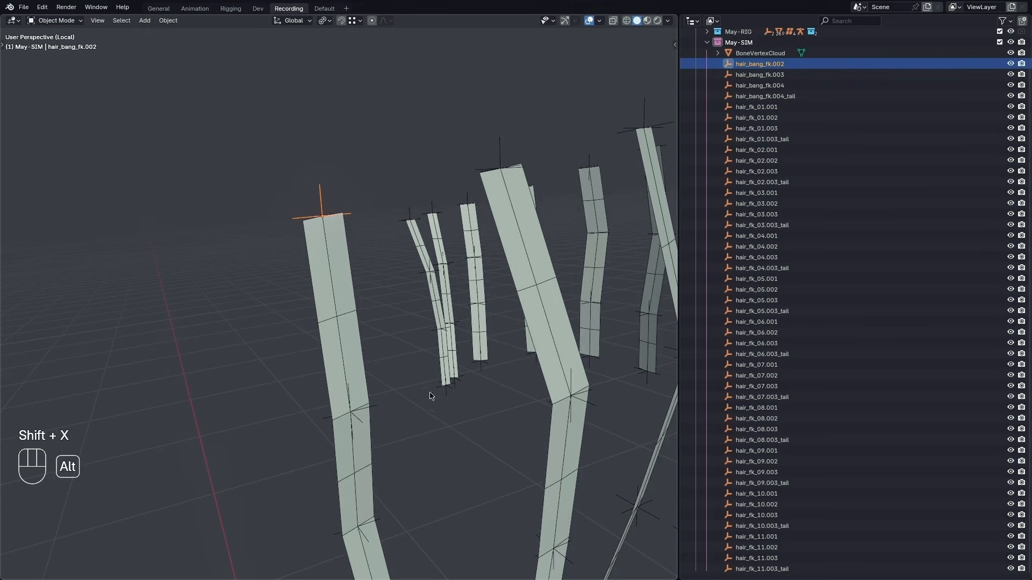
alt+drag(430, 396, 415, 388)
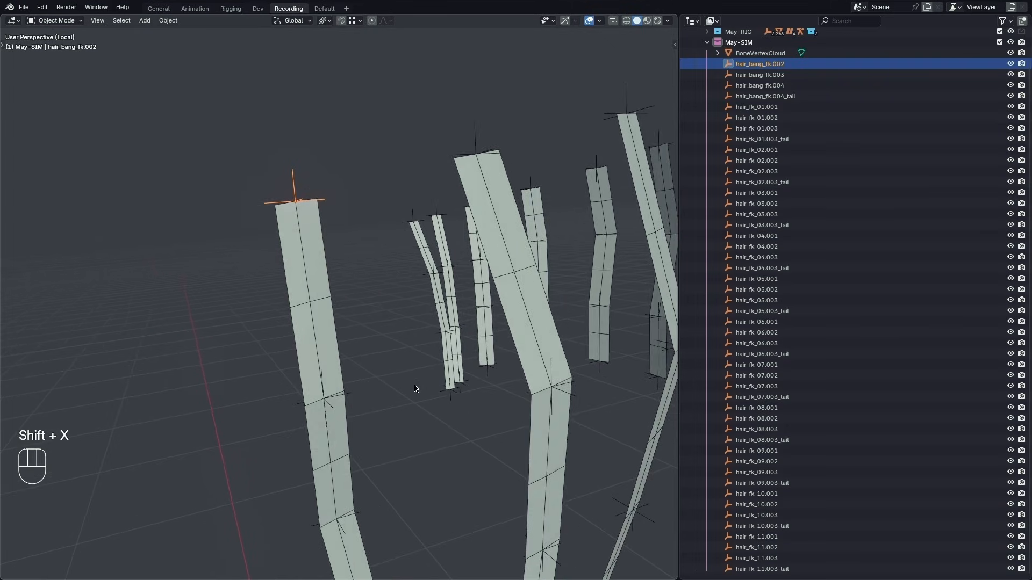
alt+drag(336, 379, 358, 395)
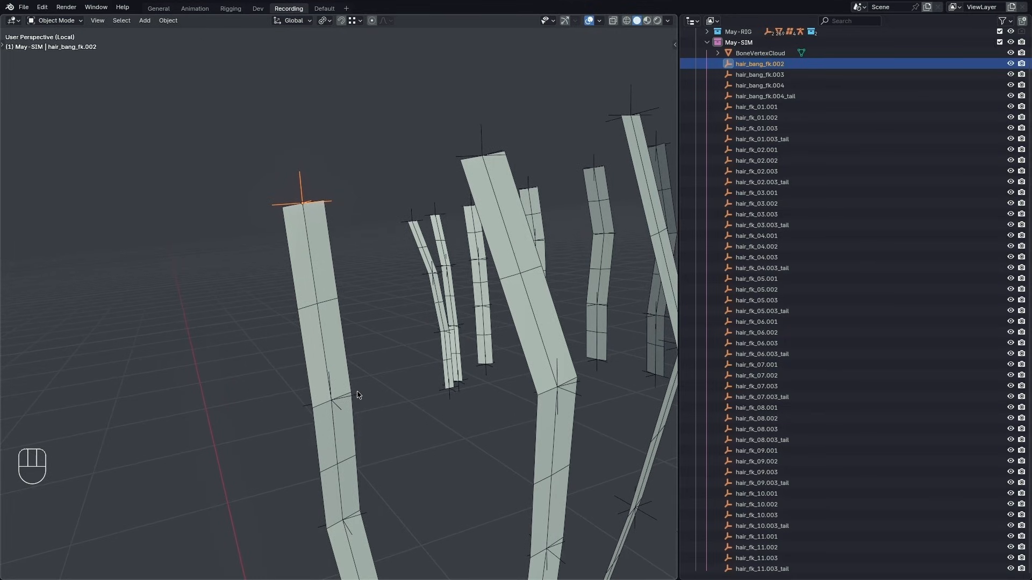
alt+shift+drag(387, 361, 473, 400)
alt+drag(437, 306, 389, 336)
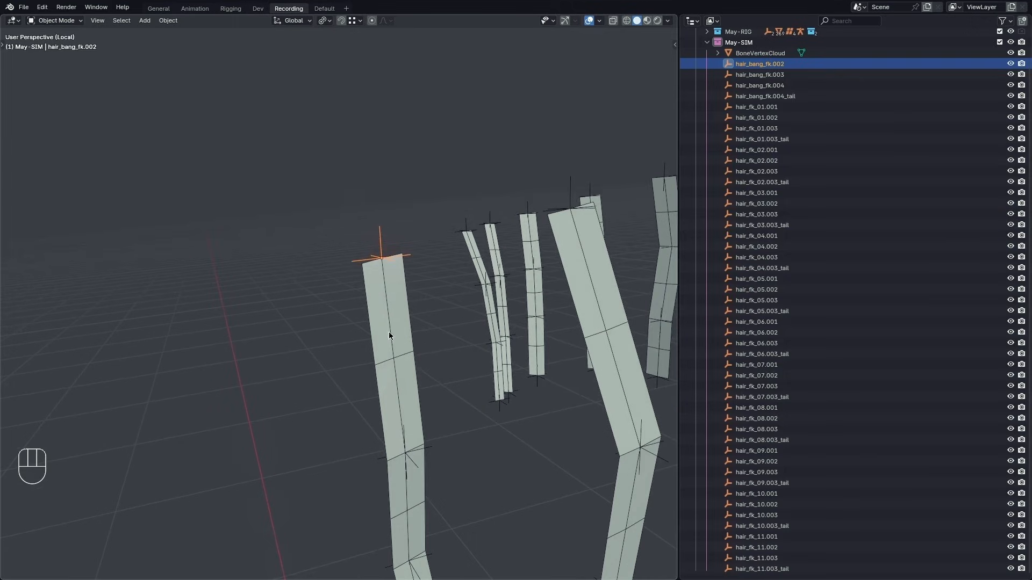
alt+shift+drag(429, 429, 421, 395)
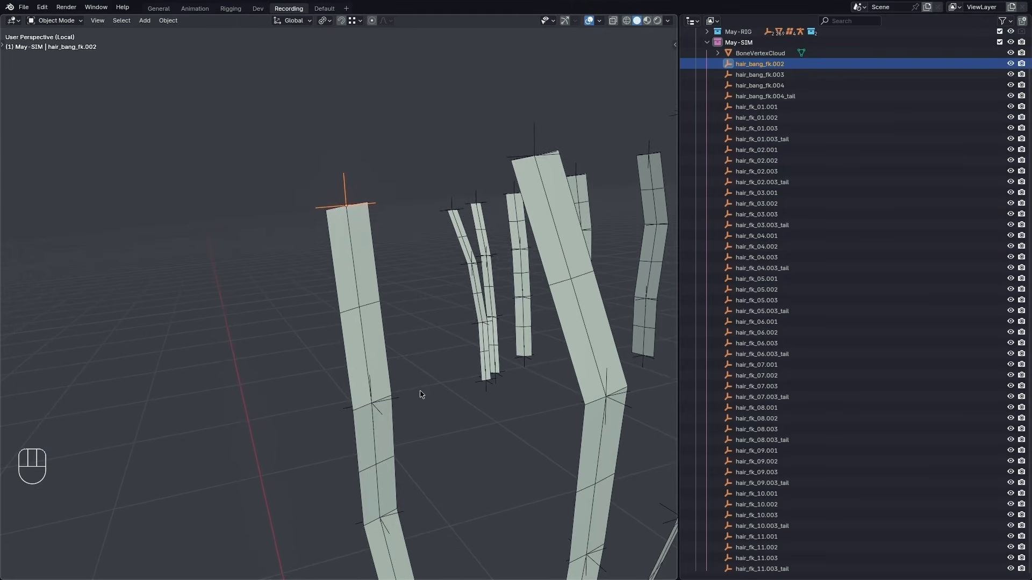
alt+drag(515, 172, 341, 237)
alt+shift+drag(401, 253, 407, 294)
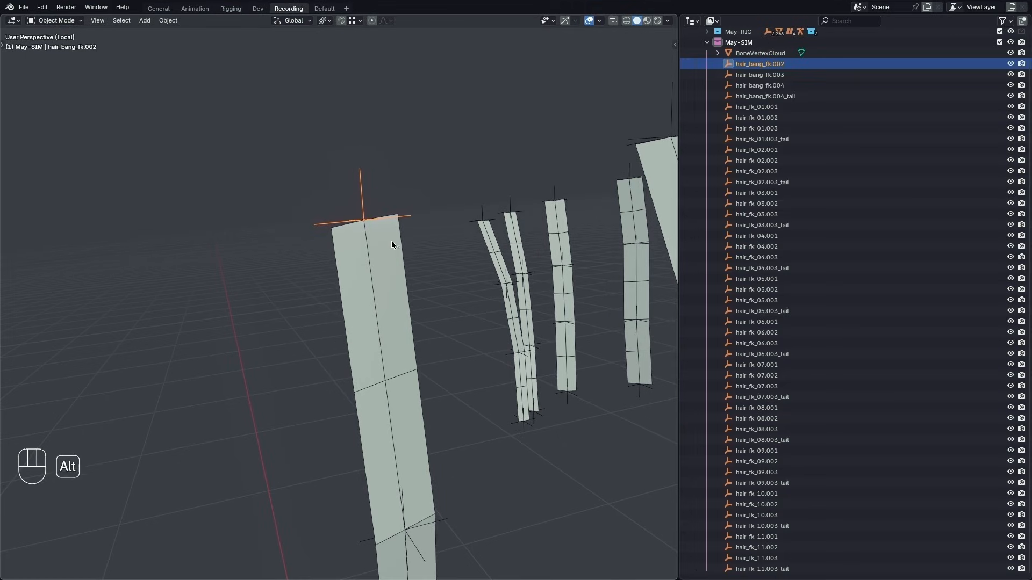
Add BoneVertexCloud to the selection, enter Edit Mode, and select the top middle vertex of the bang strip at the hair_bang_fk.002 empty
alt+drag(391, 241, 376, 299)
shift+click(376, 299)
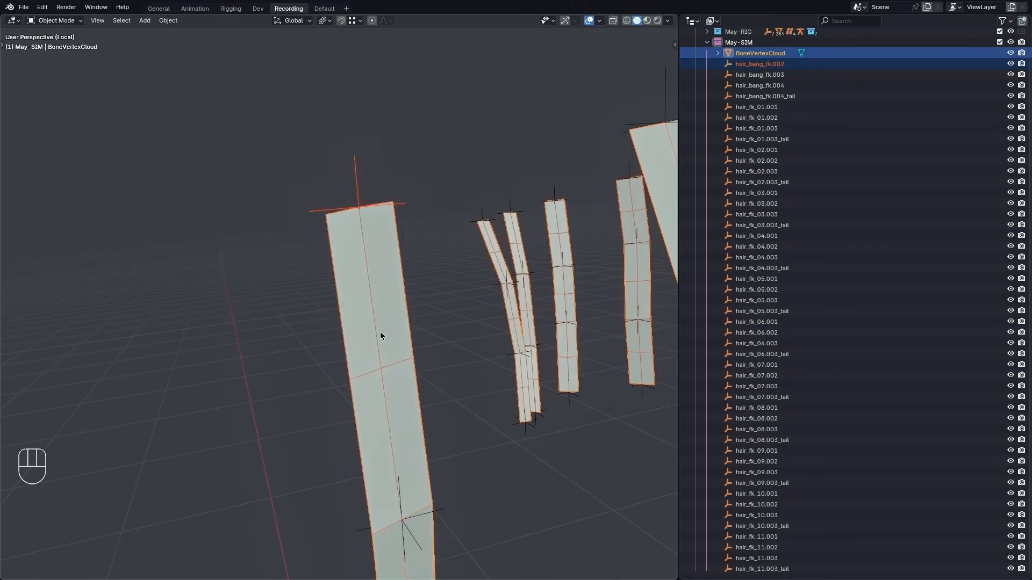
key(Tab)
alt+drag(378, 288, 381, 266)
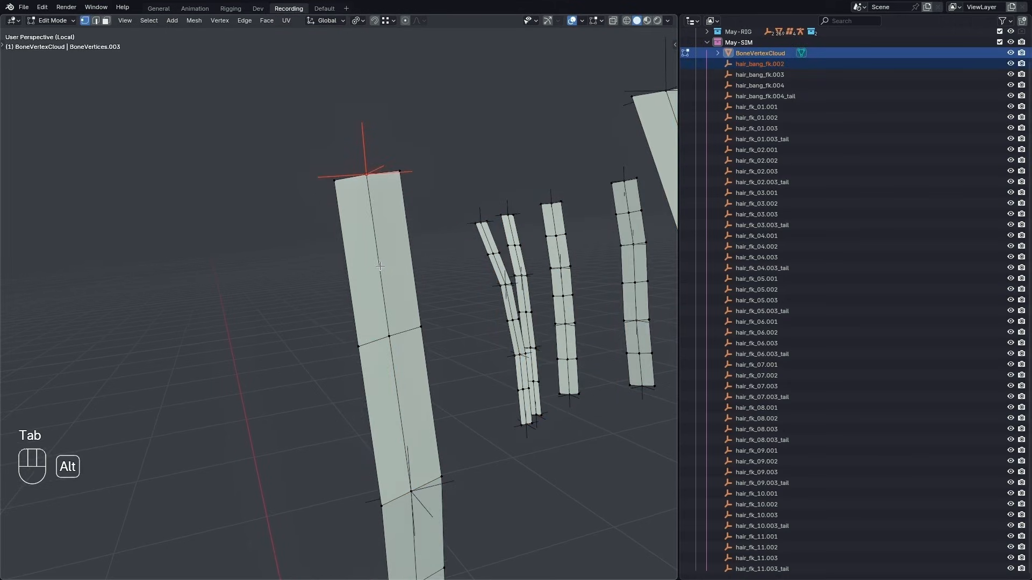
scroll(374, 180, up, 1)
click(357, 173)
scroll(357, 174, up, 1)
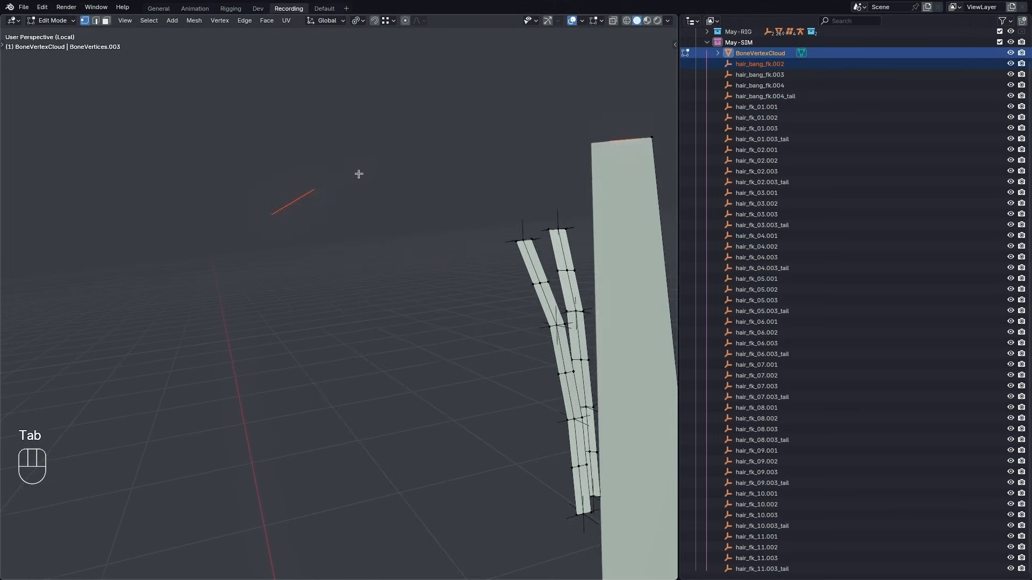
scroll(357, 174, down, 1)
alt+drag(358, 174, 376, 174)
scroll(401, 219, up, 2)
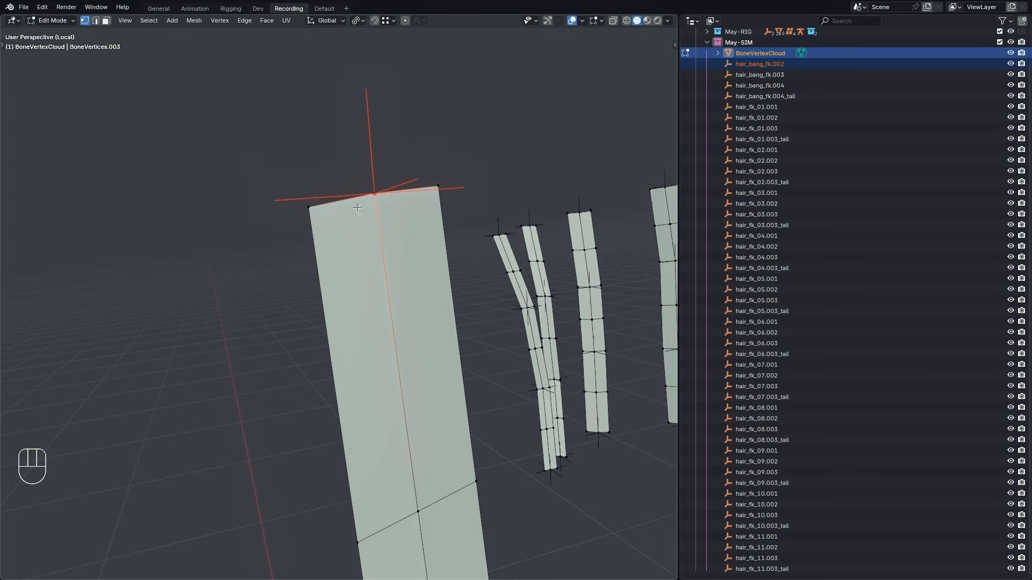
Parent the hair_bang_fk.002 empty to the selected top vertex and expand BoneVertexCloud's hierarchy to see its children
middle_drag(431, 249, 431, 275)
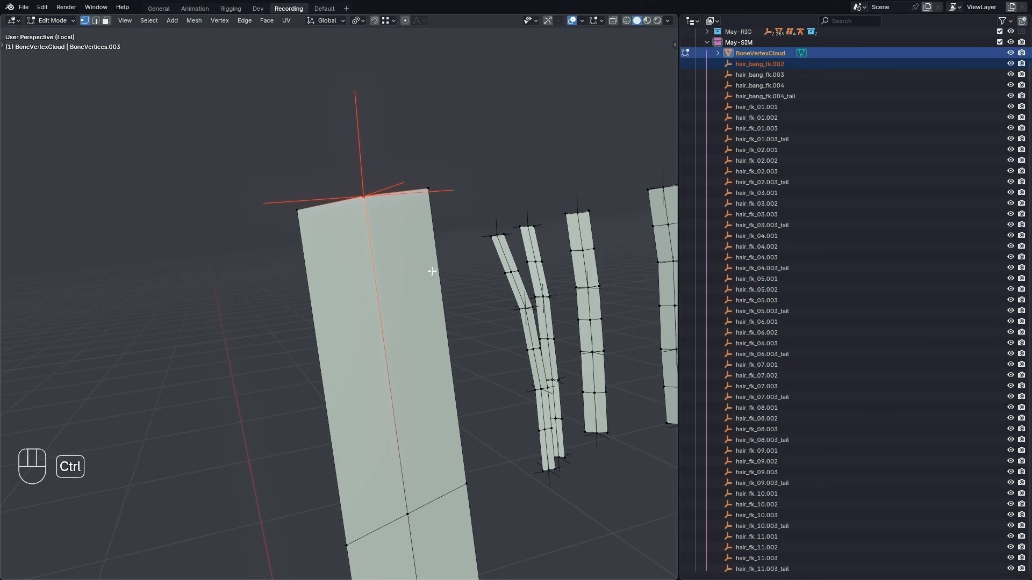
key(ctrl+p)
scroll(761, 156, up, 2)
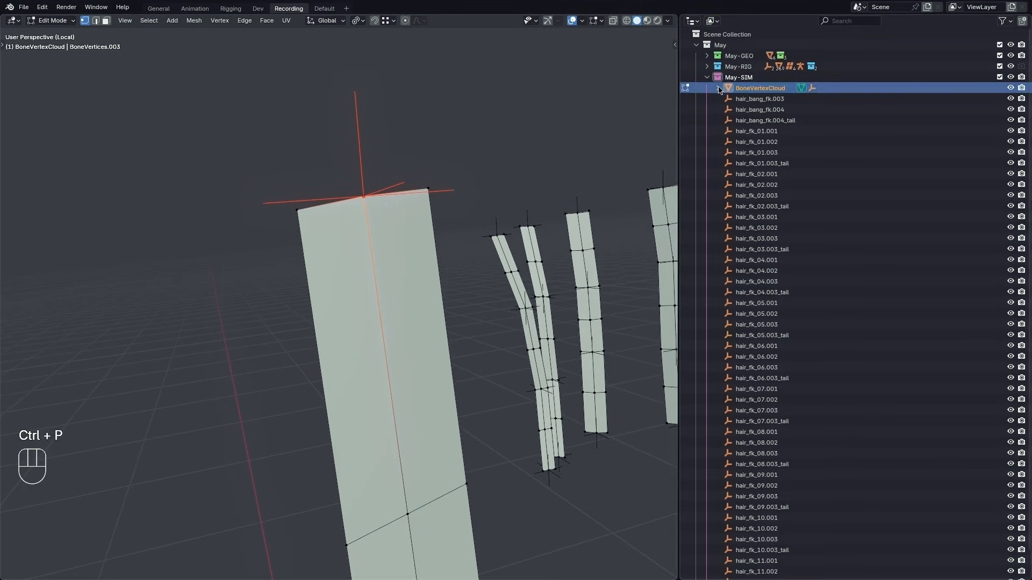
click(718, 88)
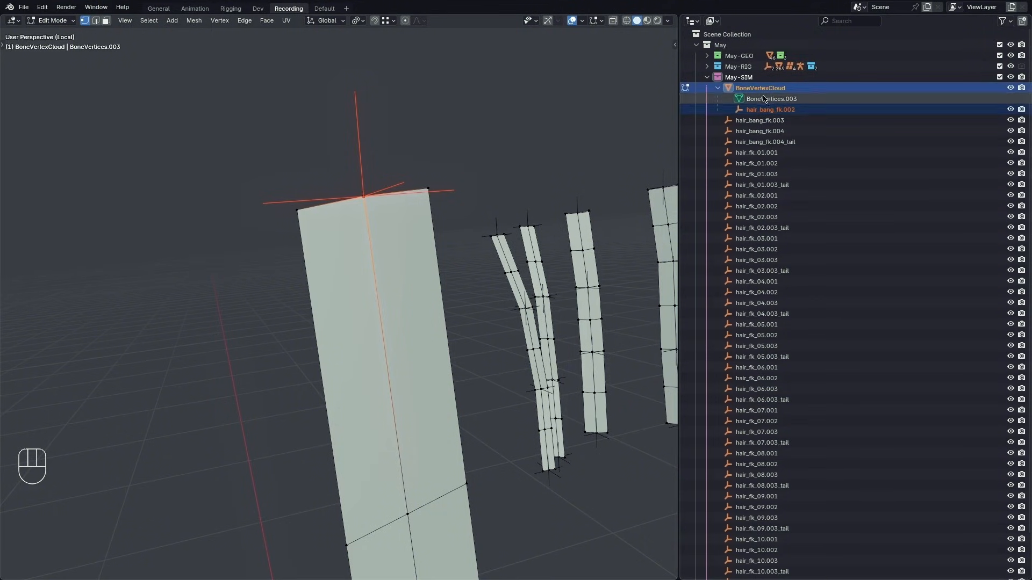
Test-move the top middle vertex of the bang strip to check that the parented empty follows it
click(499, 185)
click(368, 201)
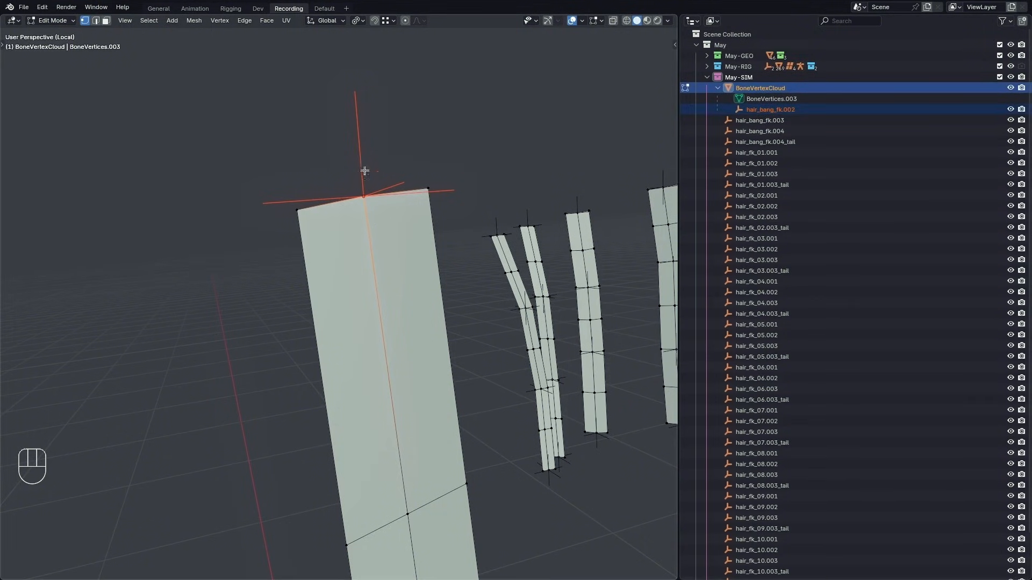
key(g)
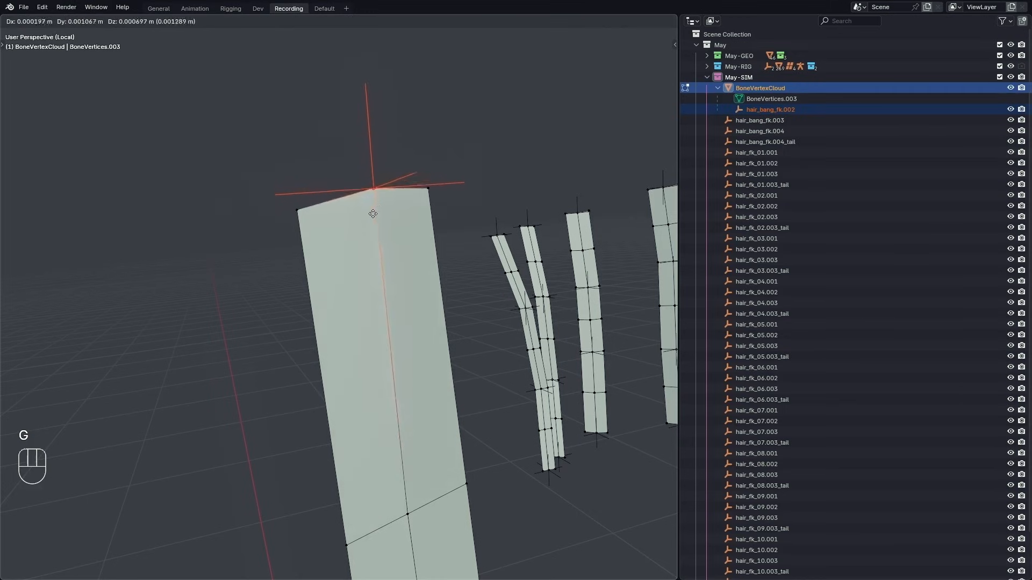
click(369, 180)
Select the hair_bang_fk.003 empty with BoneVertexCloud and parent it to the bang strip vertex at its position
scroll(346, 245, down, 4)
scroll(346, 245, up, 5)
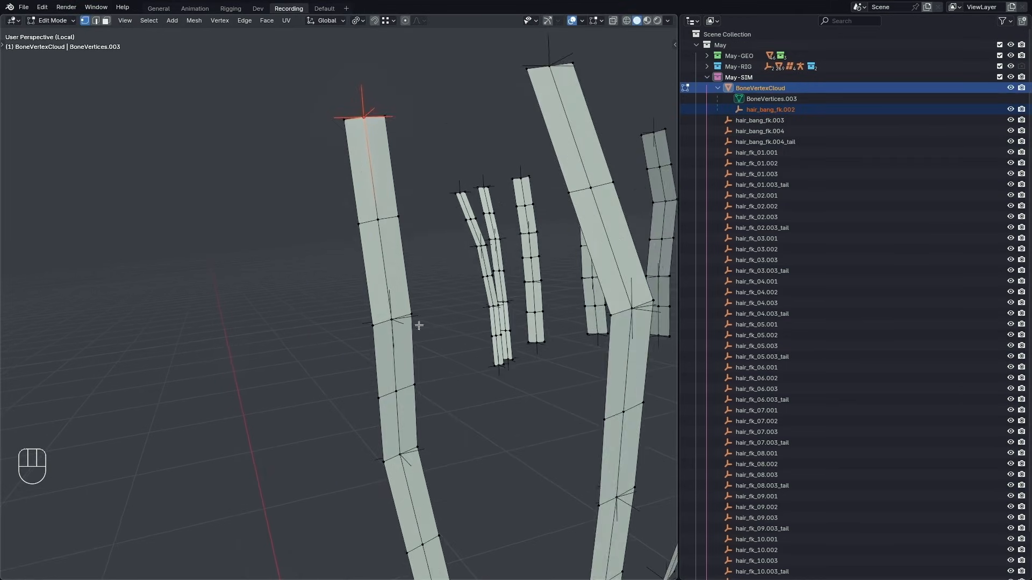
key(Tab)
click(384, 317)
shift+click(374, 263)
key(Tab)
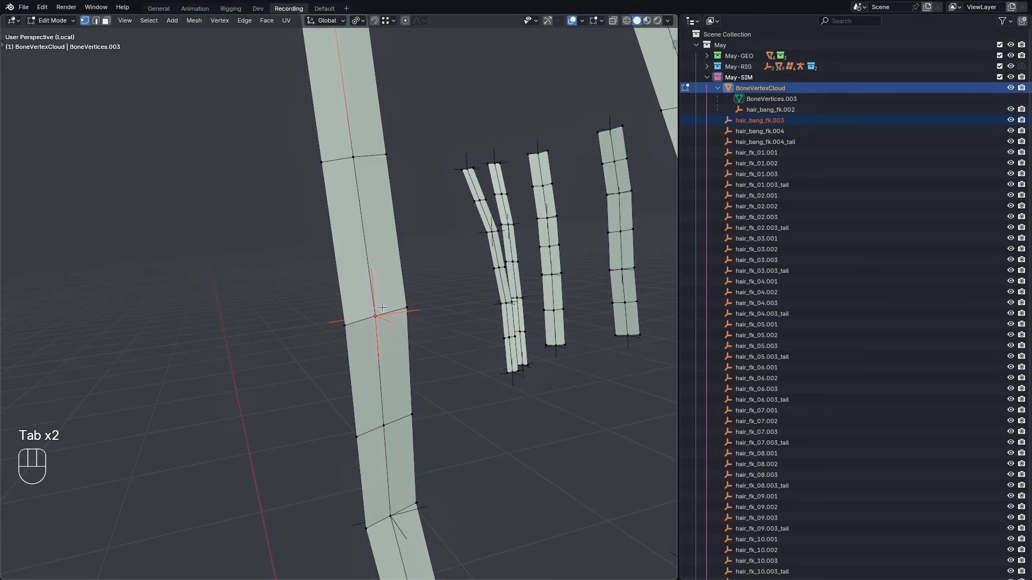
key(ctrl+p)
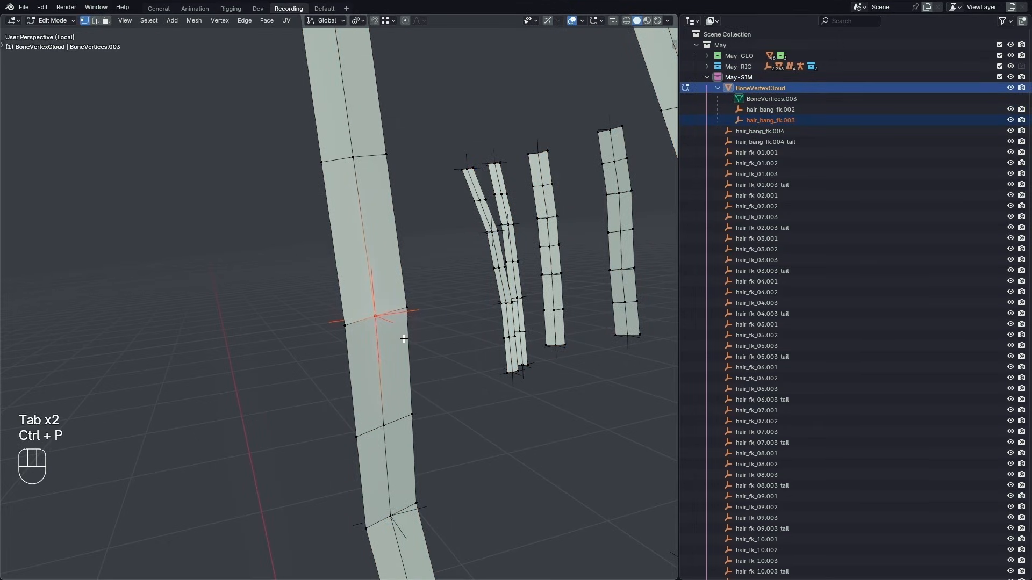
Parent the hair_bang_fk.004 empty to the middle vertex at the bang strip's next bend
scroll(404, 338, down, 3)
alt+shift+drag(398, 448, 379, 327)
scroll(379, 327, up, 4)
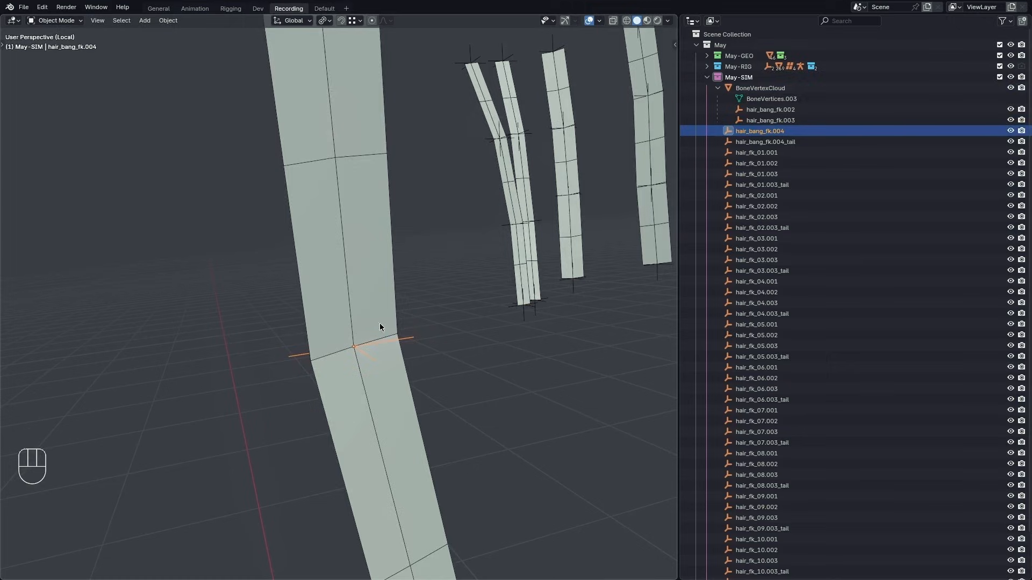
shift+click(380, 325)
key(Tab)
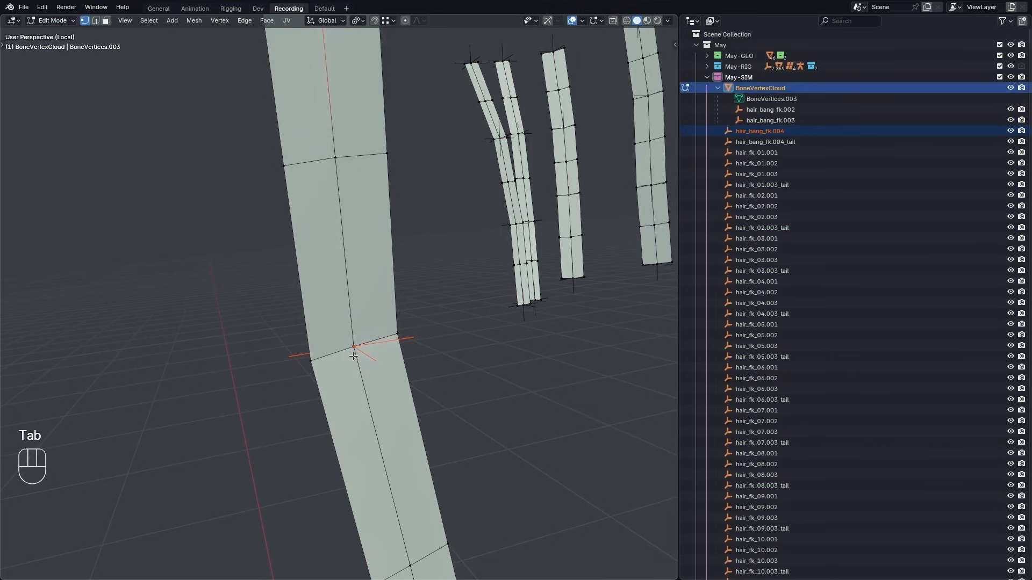
key(ctrl+p)
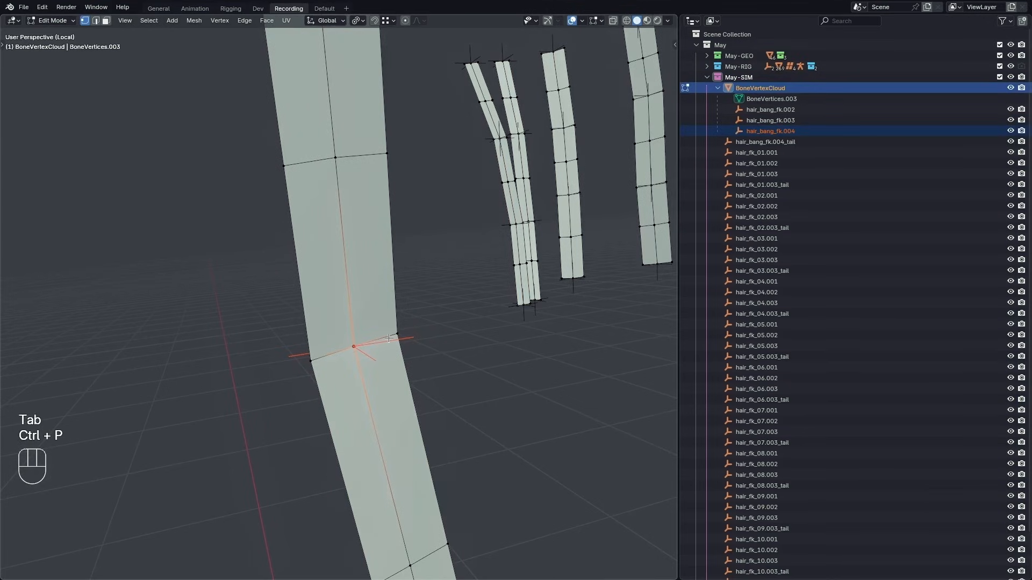
Select two whole strips one after the other by linked geometry and test-move each to check that its empties follow
alt+drag(457, 403, 322, 424)
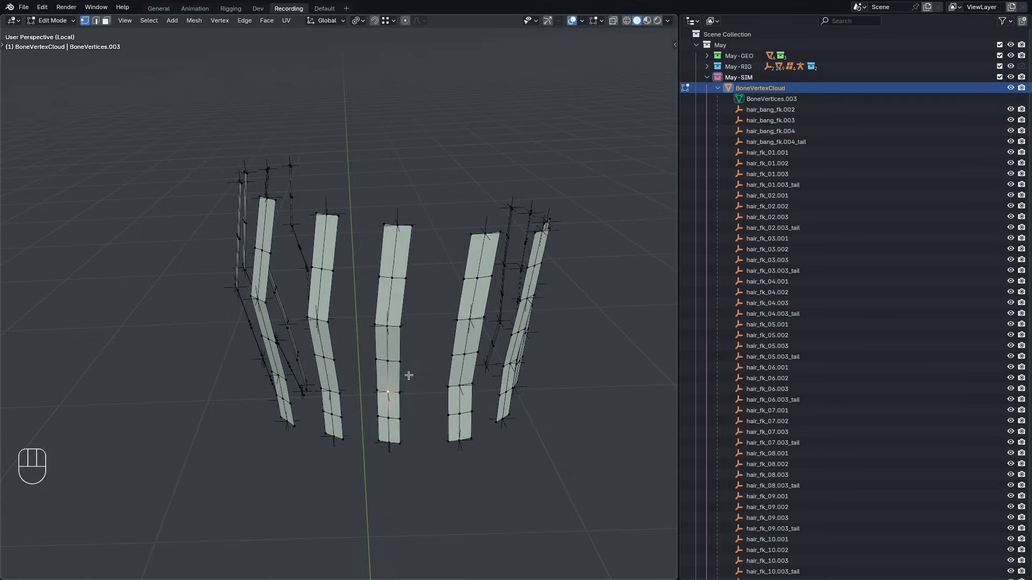
click(389, 388)
key(ctrl+x)
key(g)
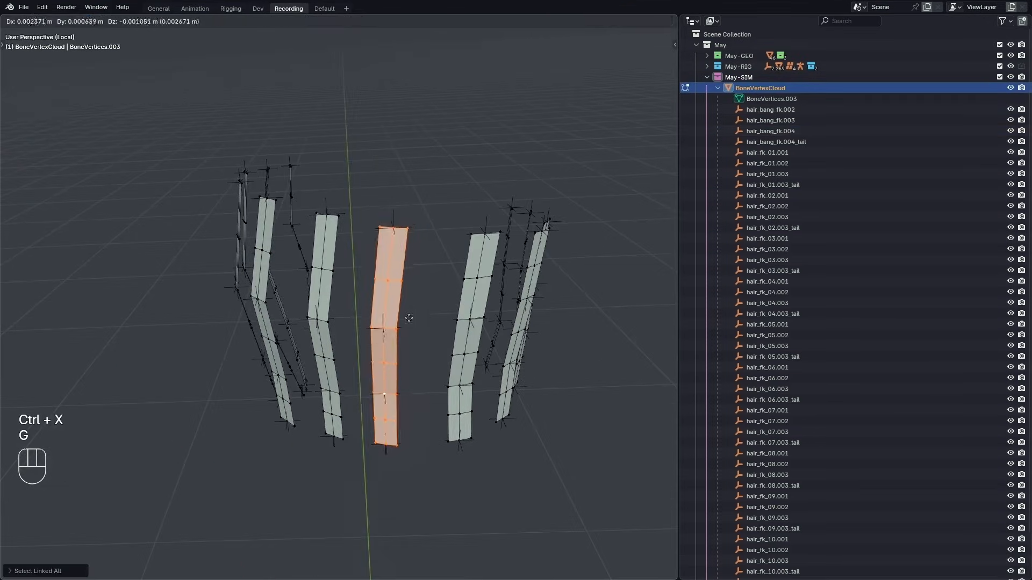
right_click(396, 323)
alt+drag(332, 318, 371, 315)
click(338, 321)
key(ctrl+x)
key(g)
right_click(319, 324)
Select all strip vertices and test-move them together, cancelling the move
key(a)
key(a)
key(g)
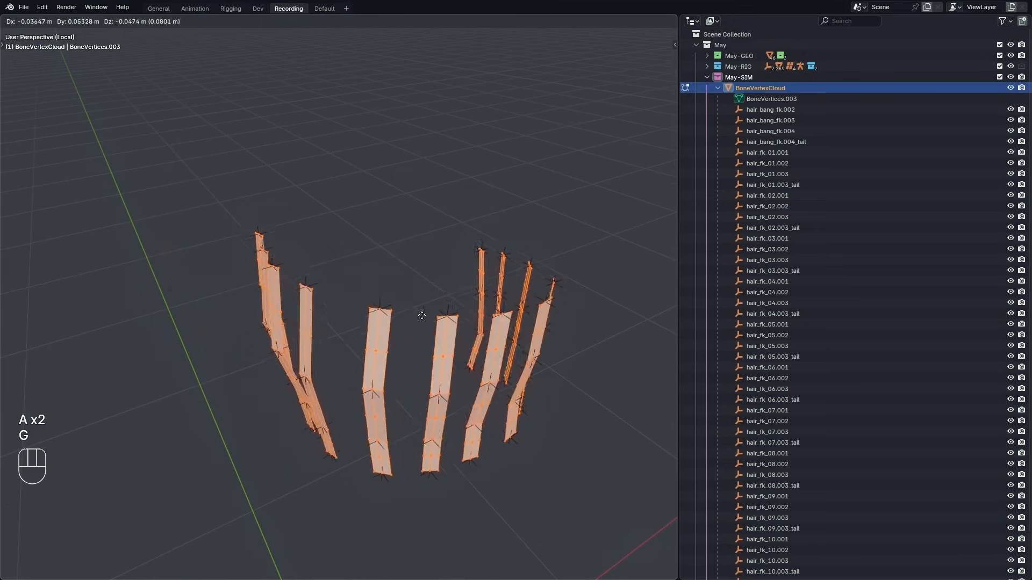
right_click(421, 315)
Leave local view, turn on X-ray, and select all the strip vertices inside May's hair
alt+drag(232, 365, 325, 414)
click(289, 404)
key(slash)
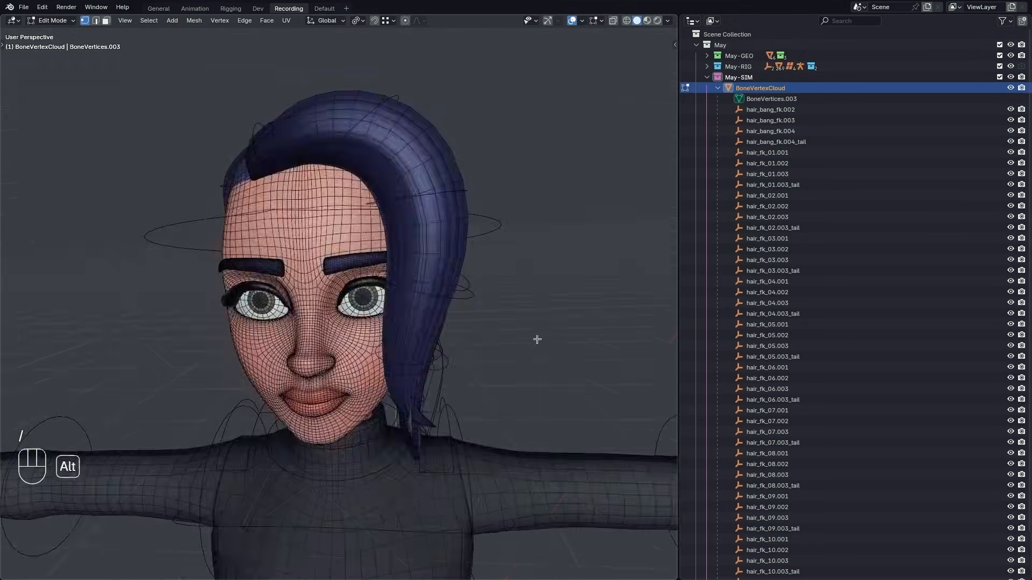
key(alt+z)
alt+drag(306, 269, 421, 245)
key(a)
alt+drag(269, 282, 310, 287)
key(alt+z)
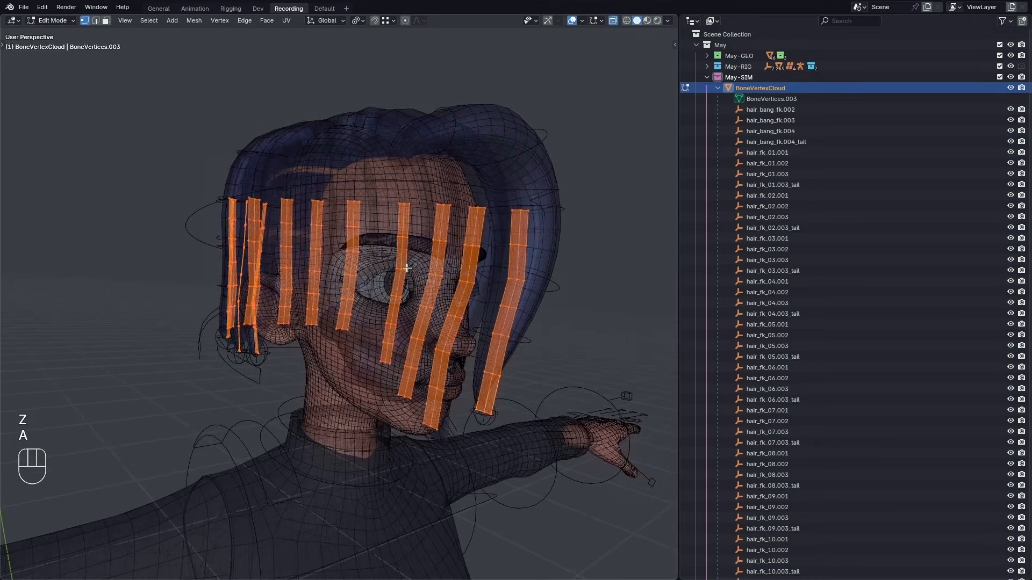
Deselect everything and box-select the upper vertex rows of all the strips
alt+drag(488, 208, 184, 179)
key(a)
key(a)
key(b)
drag(157, 148, 513, 236)
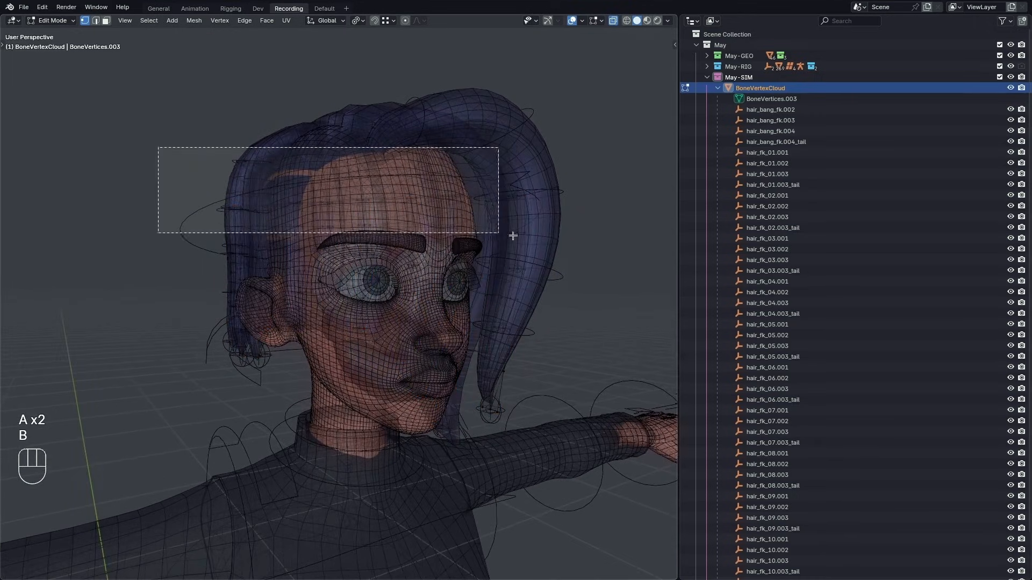
drag(514, 236, 595, 256)
key(b)
drag(173, 141, 577, 261)
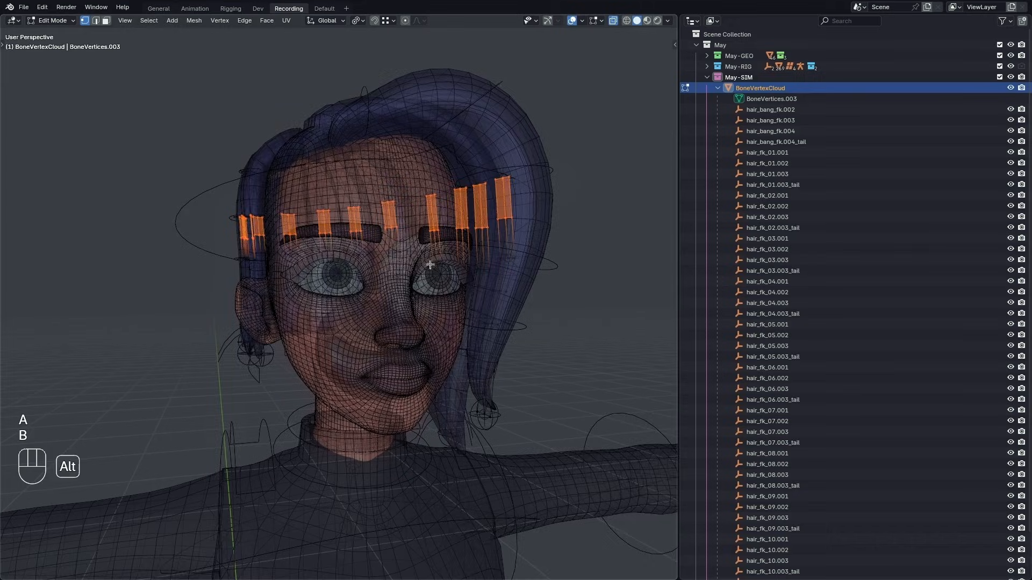
alt+drag(429, 265, 187, 228)
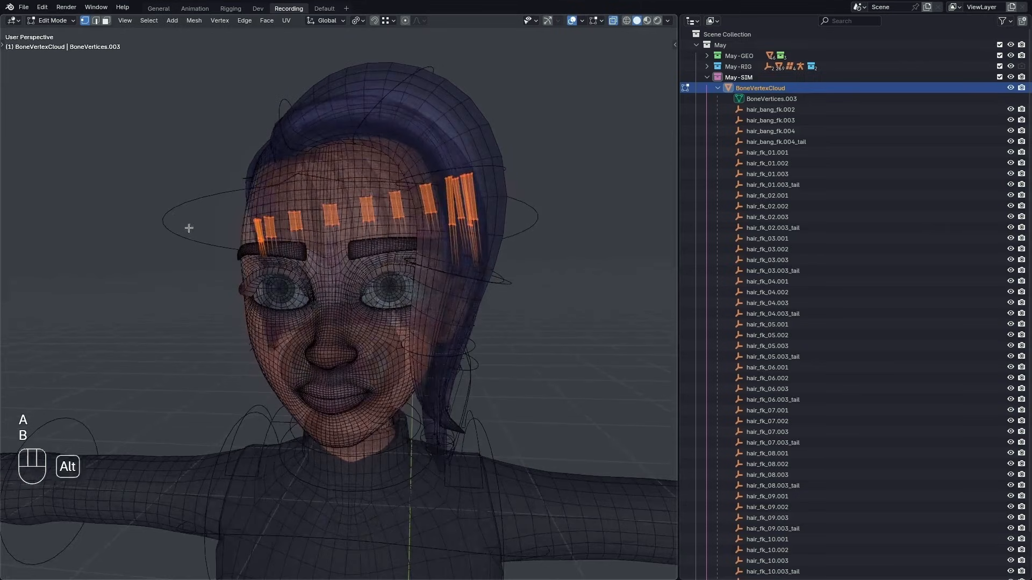
alt+drag(546, 334, 505, 347)
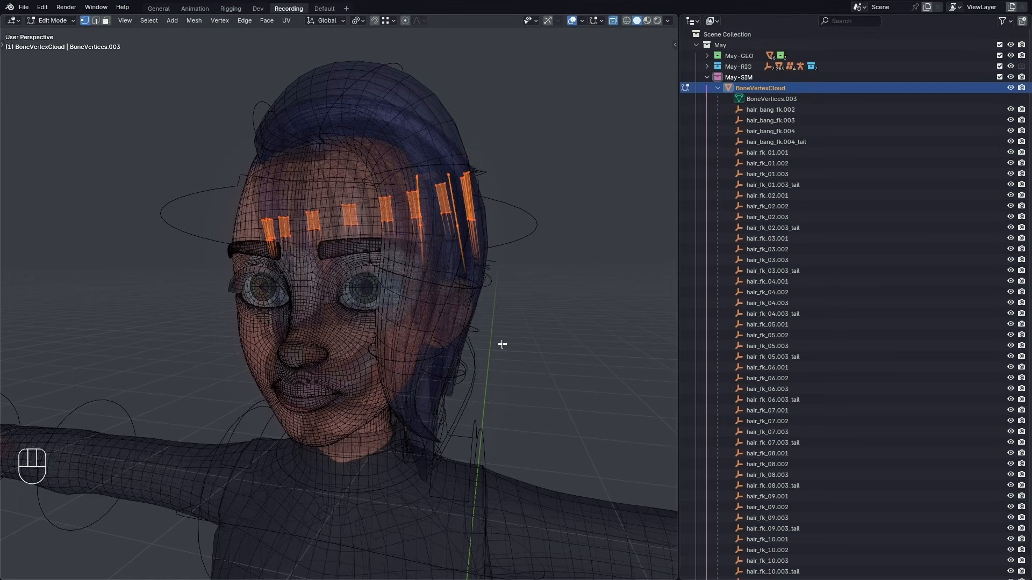
Box-select the lower vertices of the strips, and clear the selection
key(a)
key(a)
key(a)
key(b)
drag(258, 235, 595, 461)
alt+drag(539, 356, 442, 341)
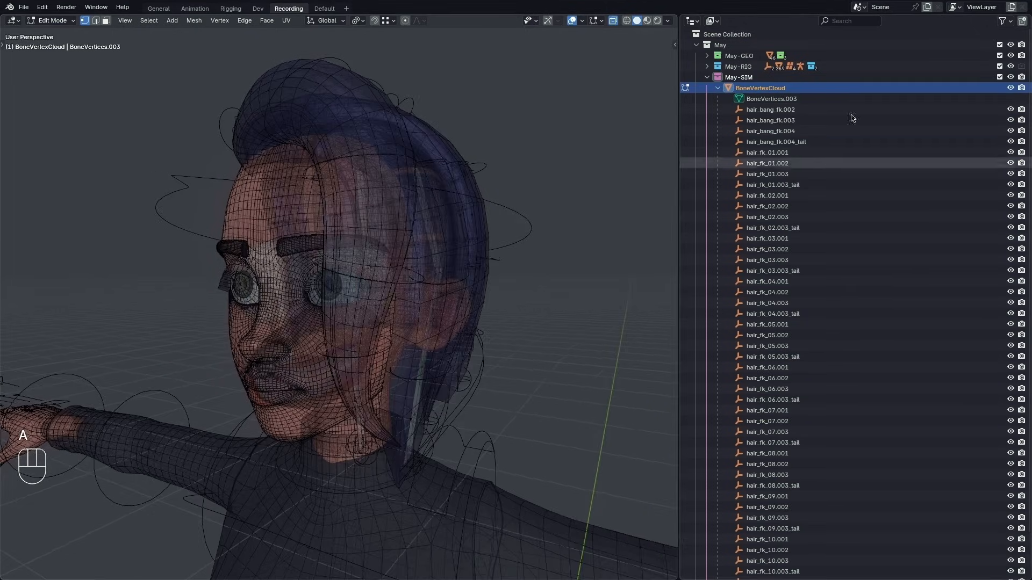
Show BoneVertexCloud's mesh data properties and add a new vertex group
key(1)
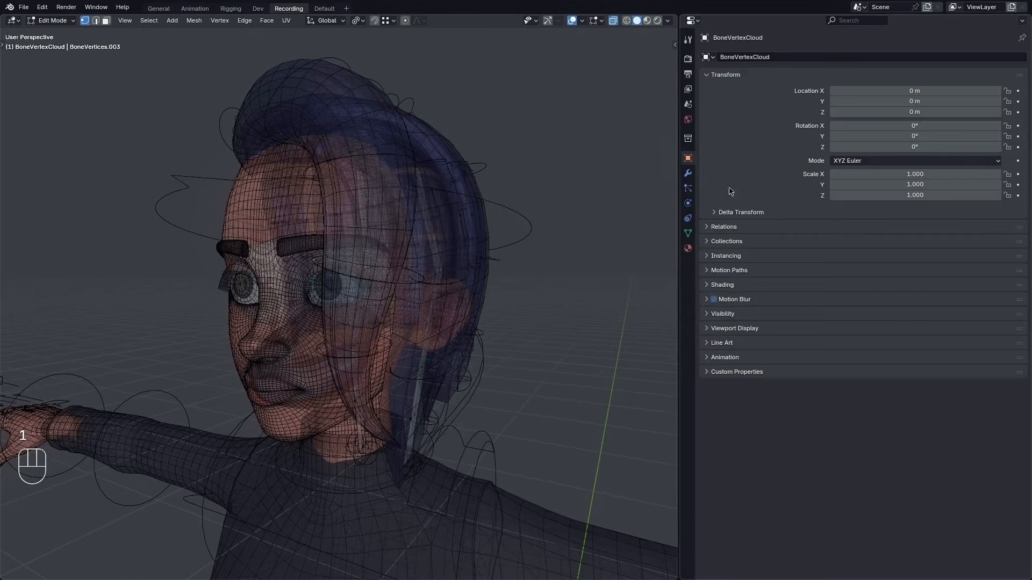
click(691, 237)
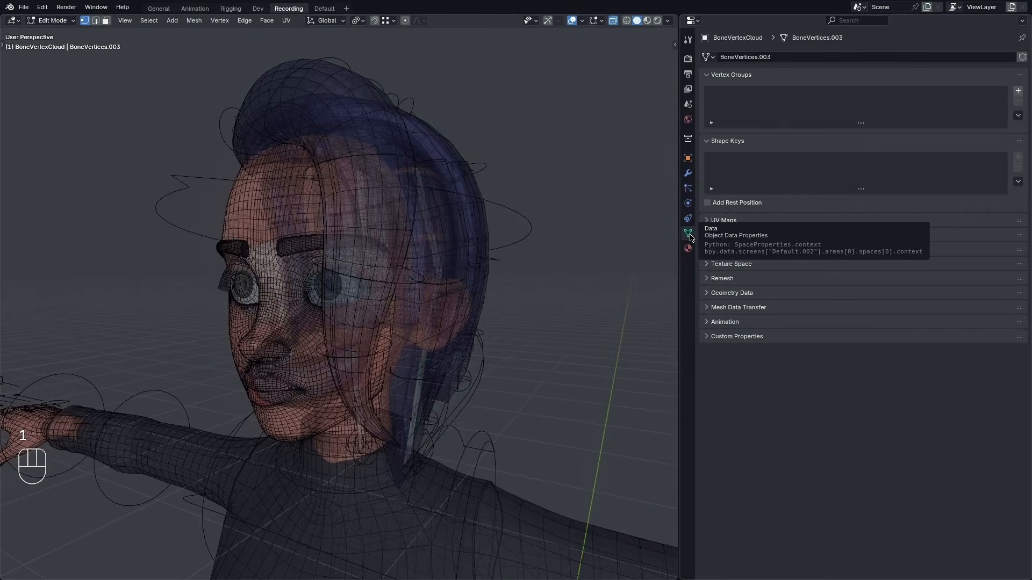
click(1018, 91)
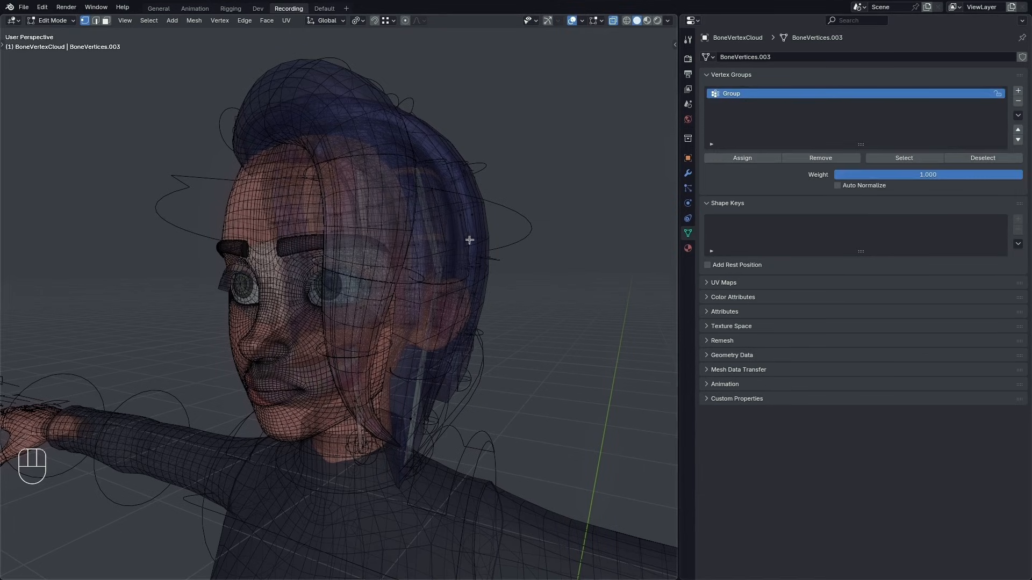
Switch to RIG-May in Pose Mode, hide the ORG bone collection, and show the DEF collection
key(Tab)
key(ctrl+Tab)
alt+drag(241, 333, 321, 358)
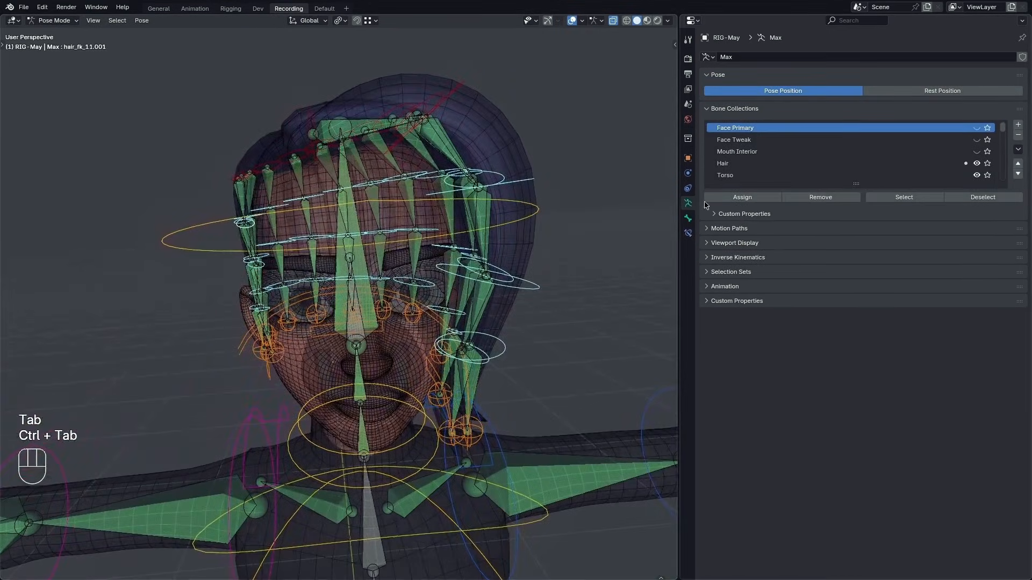
drag(859, 184, 859, 278)
scroll(975, 258, down, 10)
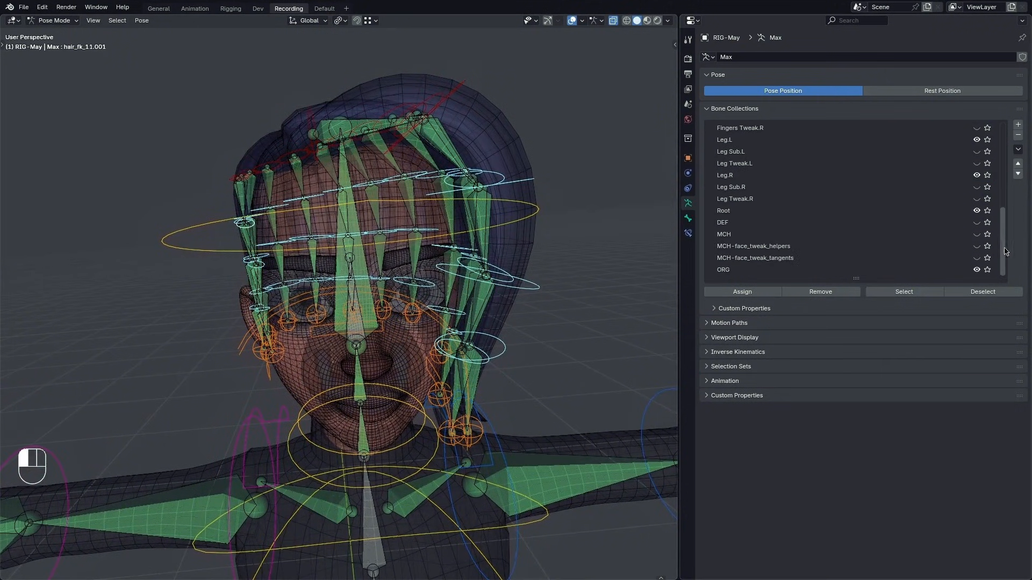
click(976, 270)
click(977, 222)
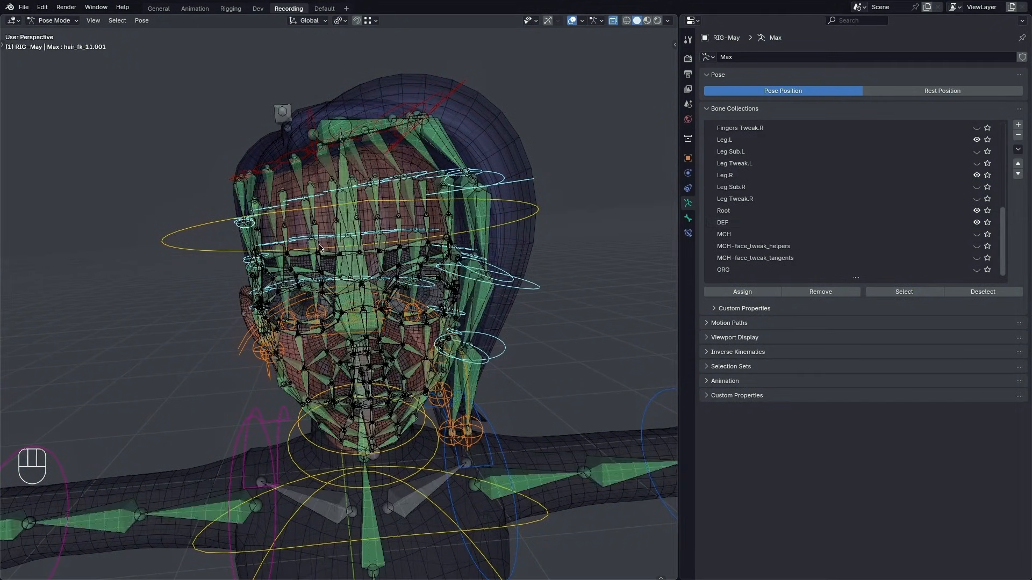
Select the large head deform bone DEF-spine.007 and copy its name
alt+drag(333, 272, 389, 285)
key(a)
scroll(358, 198, up, 4)
click(350, 201)
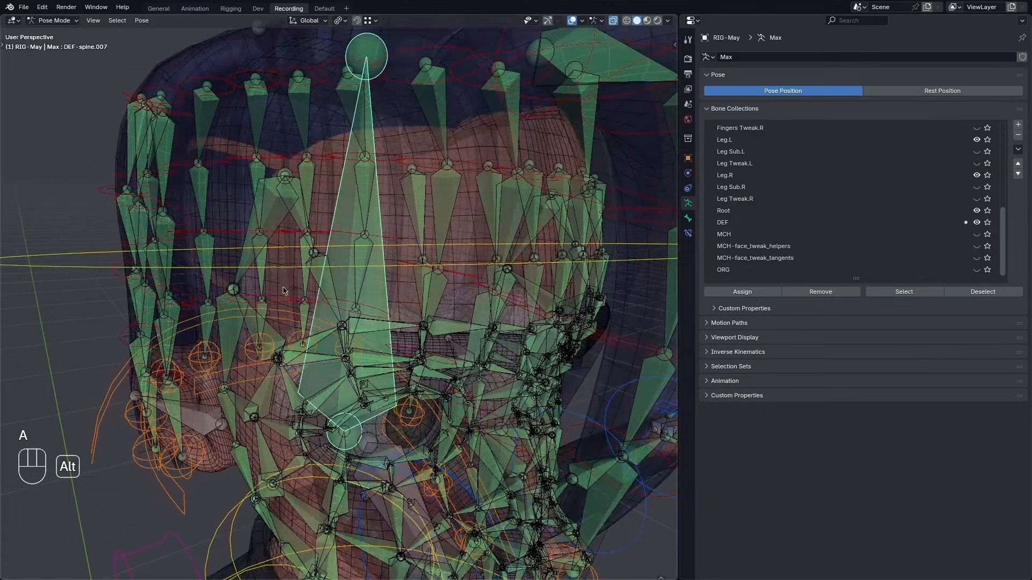
key(shift+r)
alt+drag(352, 202, 324, 234)
click(399, 233)
key(ctrl+c)
key(Return)
scroll(342, 237, down, 3)
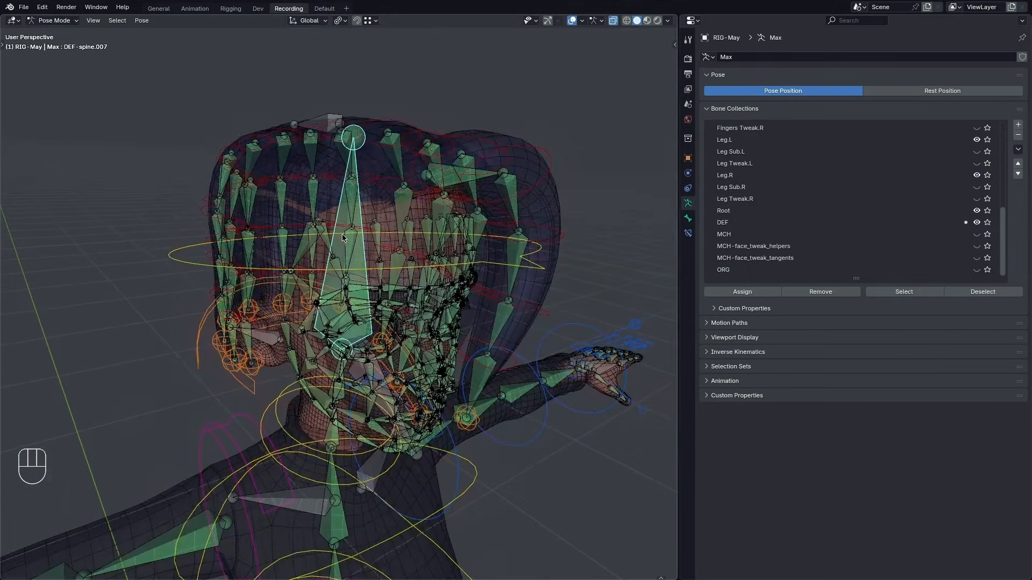
Return to Object Mode, select BoneVertexCloud with X-ray on, and rename its vertex group as DEF-spine.007
key(ctrl+Tab)
key(alt+z)
alt+drag(343, 238, 330, 440)
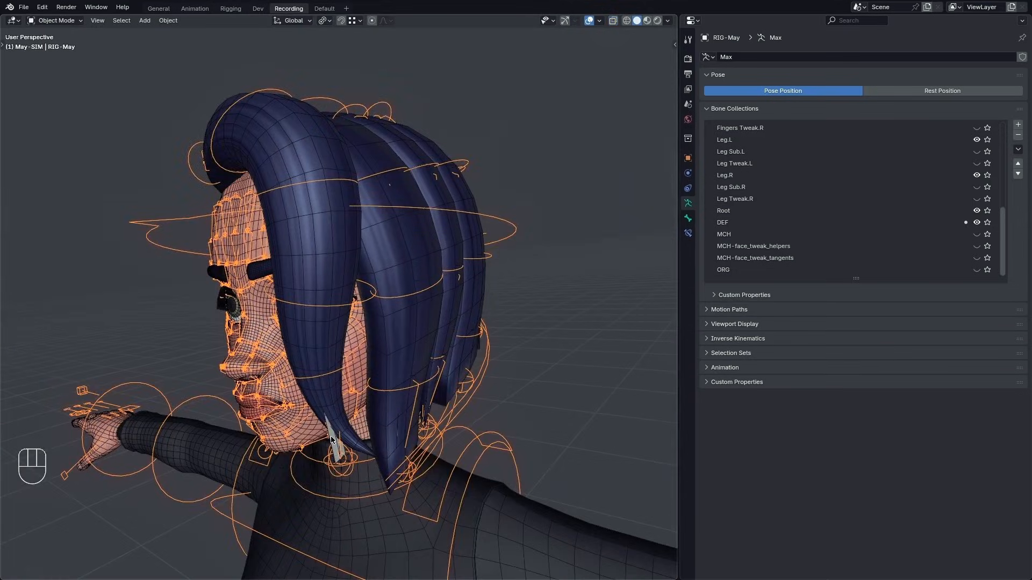
click(330, 440)
key(alt+z)
alt+drag(343, 353, 446, 357)
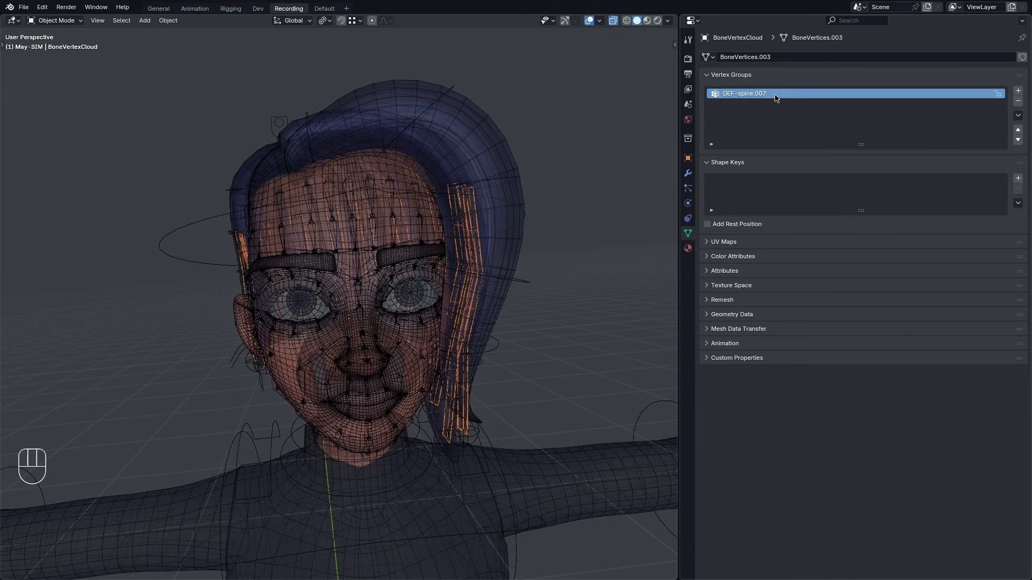
Select all of BoneVertexCloud's vertices in Edit Mode, return to Object Mode, and isolate the mesh in local view
alt+drag(462, 188, 188, 175)
key(Tab)
key(a)
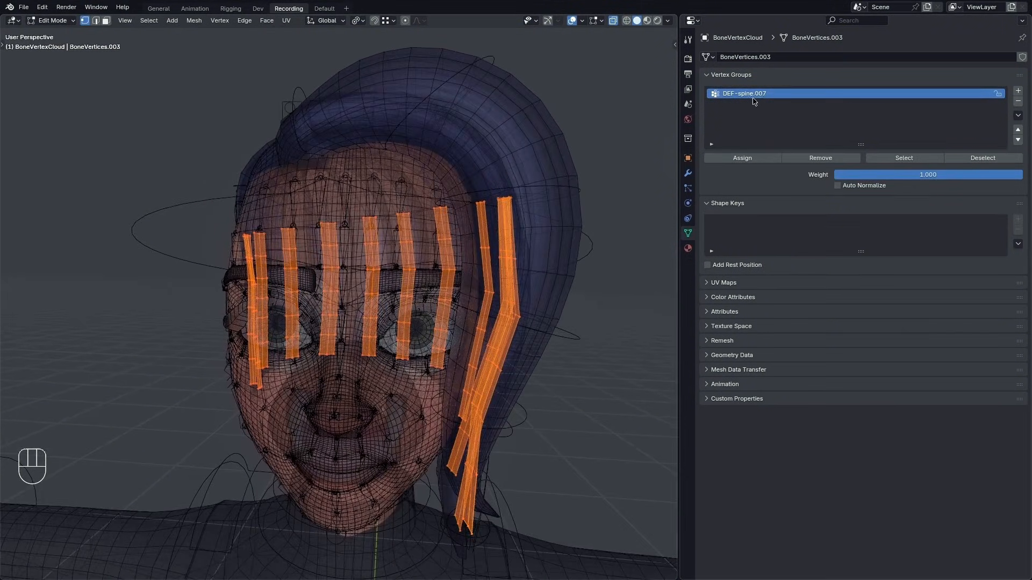
key(Tab)
key(slash)
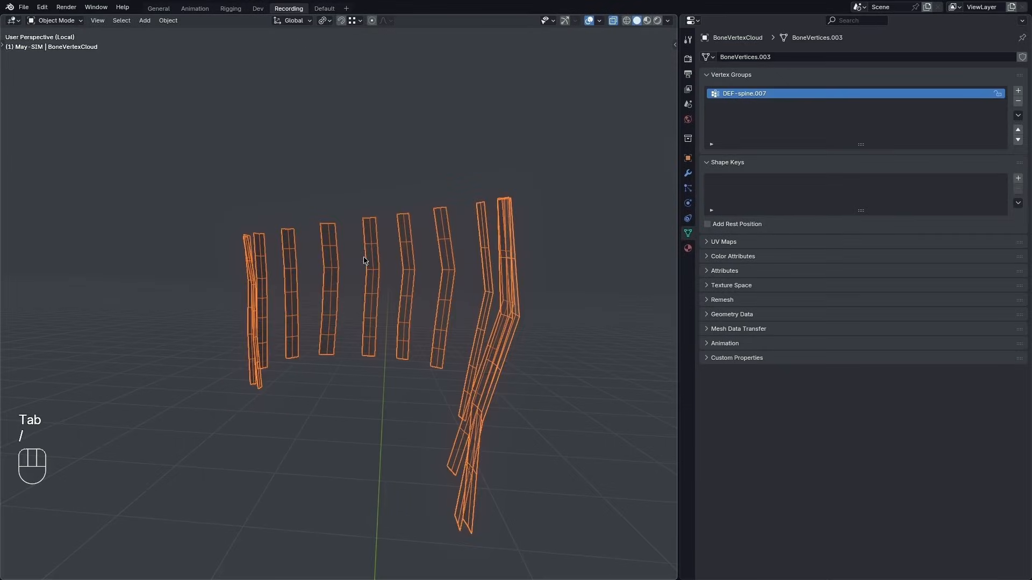
In Edit Mode, clear the selection and circle-select the top row of vertices on every strip
key(Tab)
key(alt+a)
alt+drag(368, 272, 322, 267)
key(c)
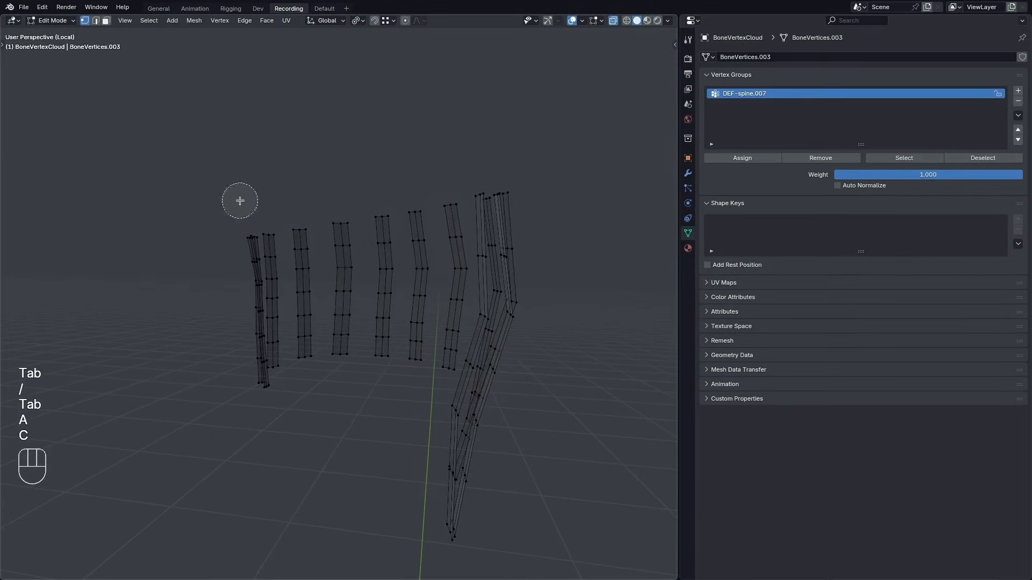
scroll(239, 202, down, 3)
mouse_move(244, 205)
mouse_down()
mouse_move(263, 209)
mouse_move(361, 178)
mouse_move(446, 184)
mouse_move(530, 174)
mouse_up()
right_click(232, 276)
alt+drag(232, 276, 244, 279)
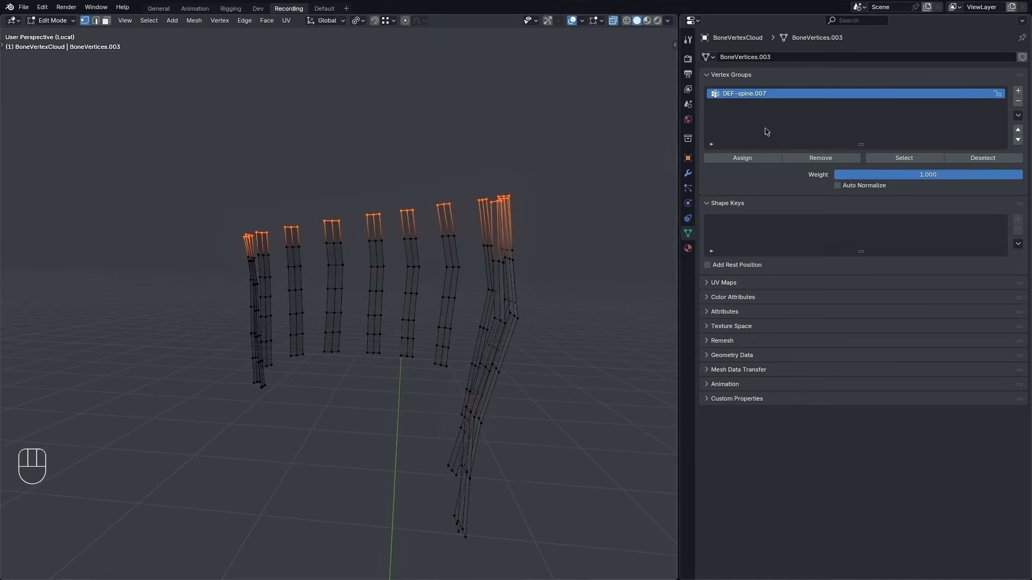
Assign the top-row vertices to DEF-spine.007 at weight 1.000, and circle-select only the second row of vertices on every strip
click(739, 159)
mouse_move(380, 329)
alt+mouse_down()
mouse_move(311, 279)
mouse_move(253, 260)
mouse_move(459, 243)
alt+mouse_up()
key(alt+a)
key(c)
scroll(260, 267, up, 5)
right_click(460, 243)
alt+drag(453, 329, 509, 335)
key(c)
scroll(448, 244, down, 3)
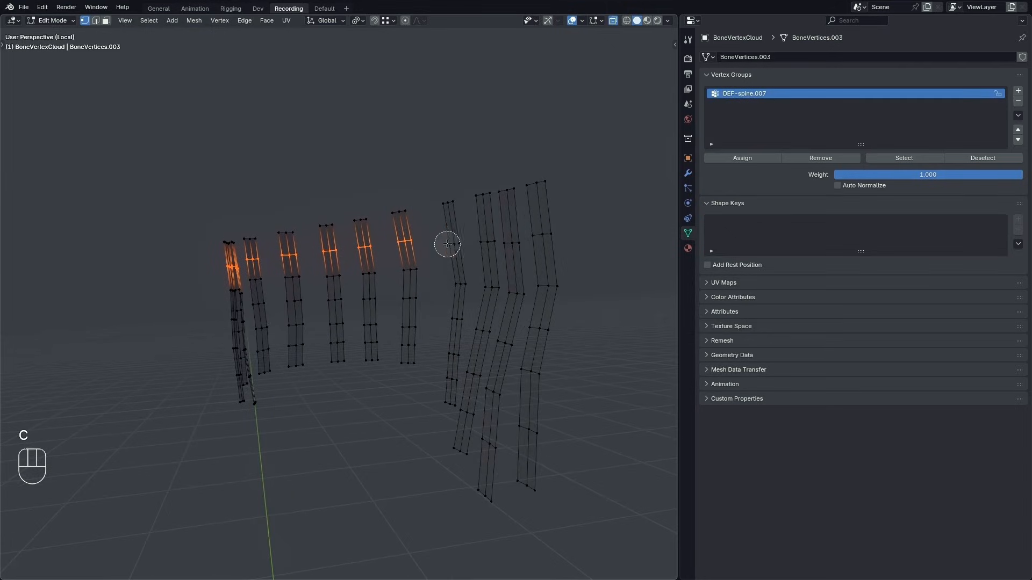
drag(447, 244, 596, 239)
right_click(596, 240)
Assign the second-row vertices to DEF-spine.007 at weight 0.5, and leave Edit Mode, X-ray and local view
click(916, 176)
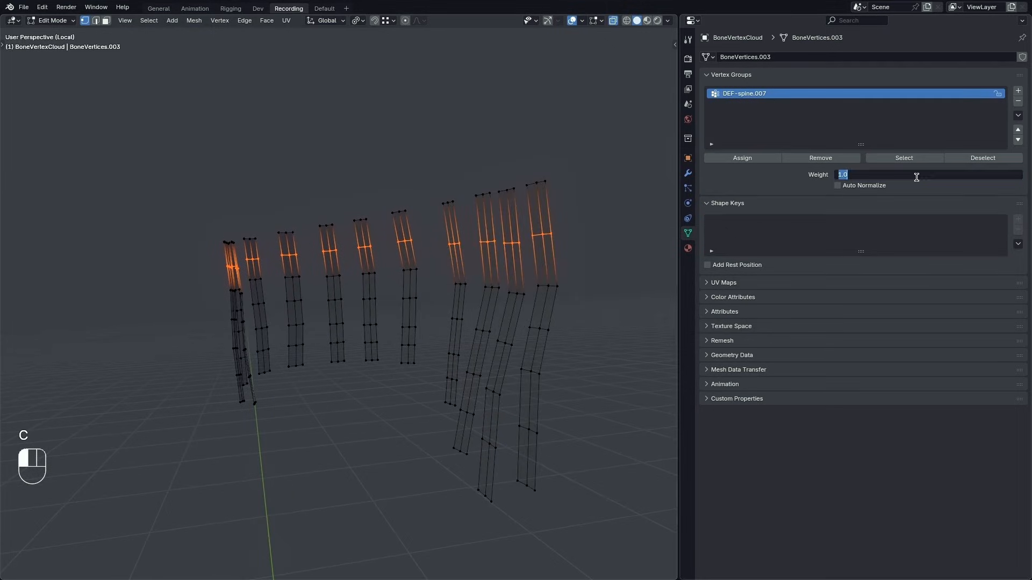
text(0.5)
key(Return)
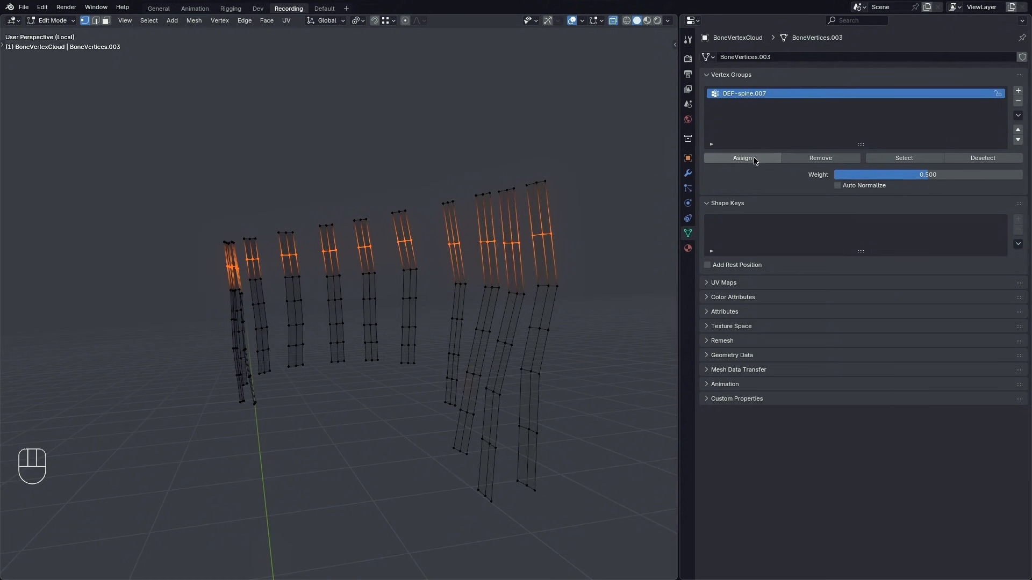
key(Tab)
key(z)
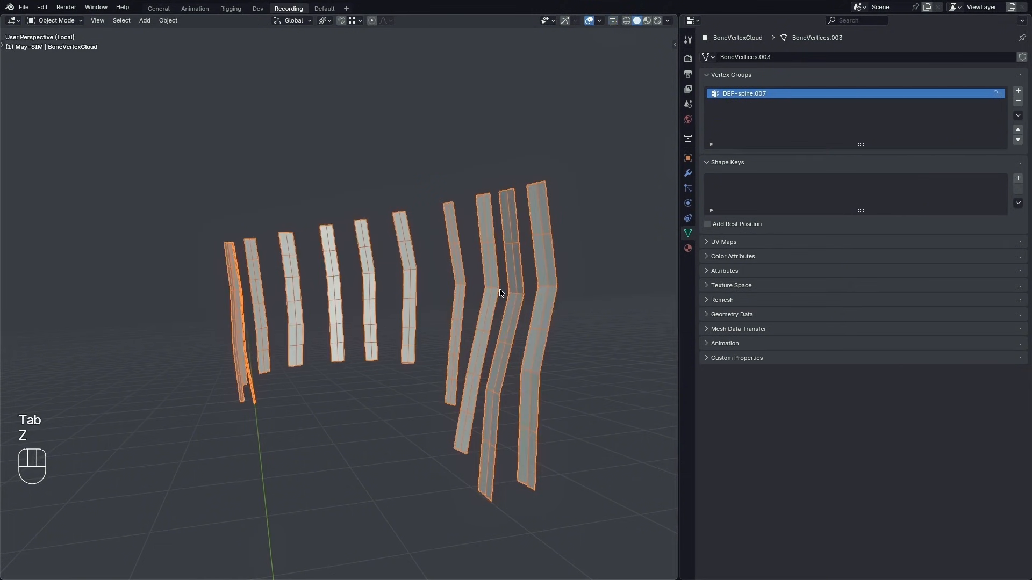
key(slash)
Parent BoneVertexCloud to RIG-May with Armature Deform, and reselect BoneVertexCloud to show its modifiers
middle_drag(398, 384, 544, 283)
shift+click(531, 270)
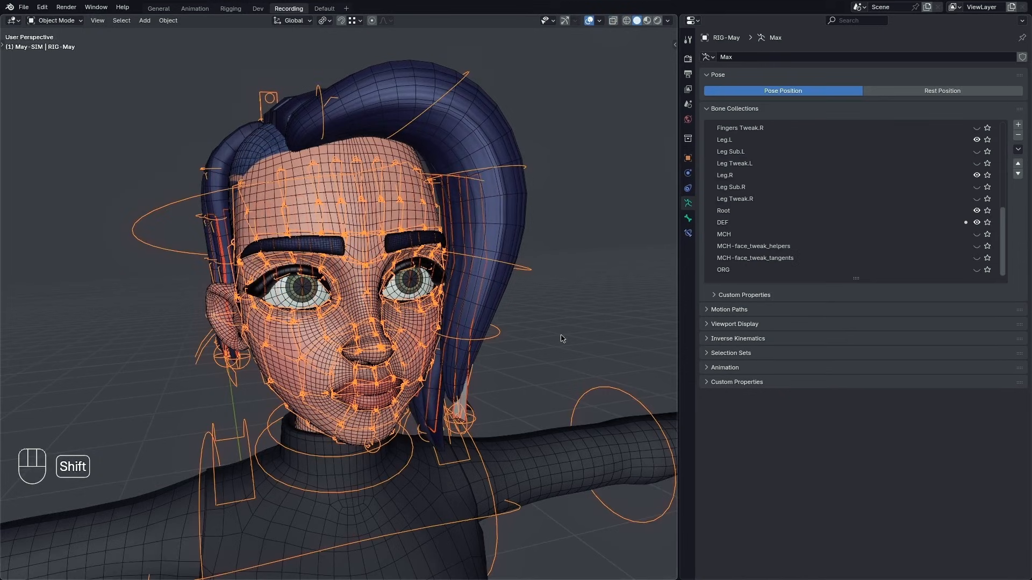
alt+drag(561, 338, 561, 312)
key(ctrl+p)
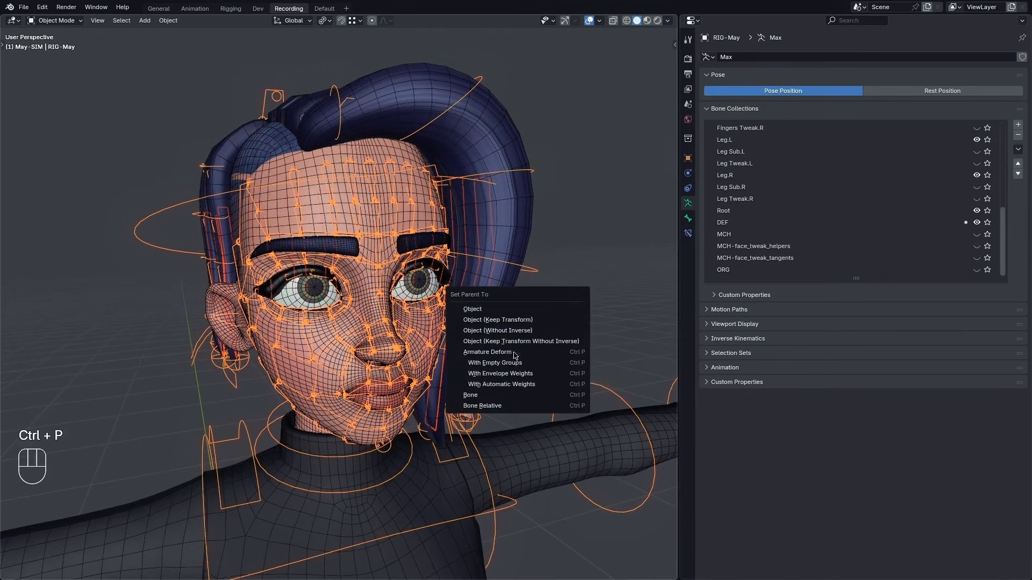
click(501, 384)
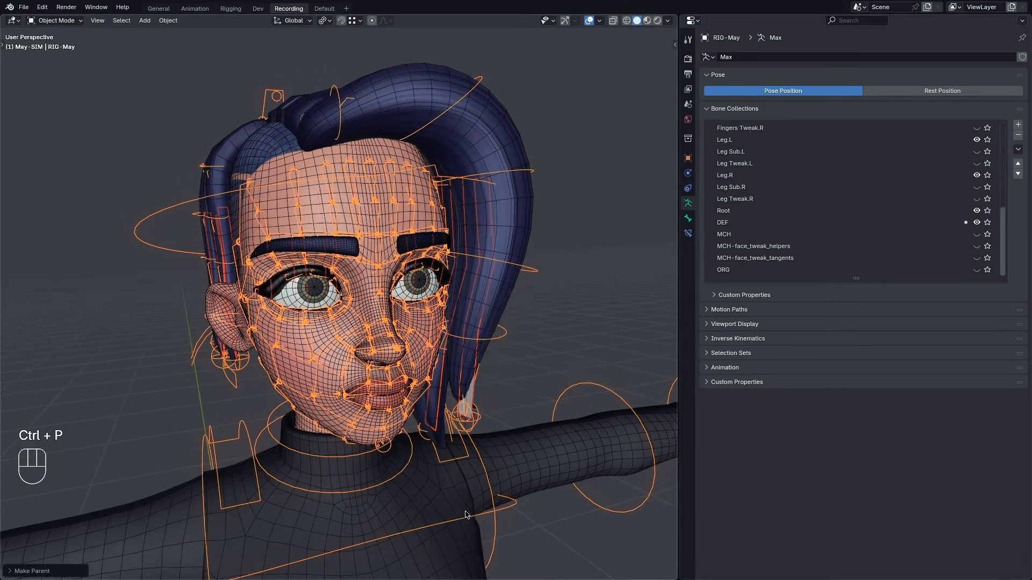
click(477, 397)
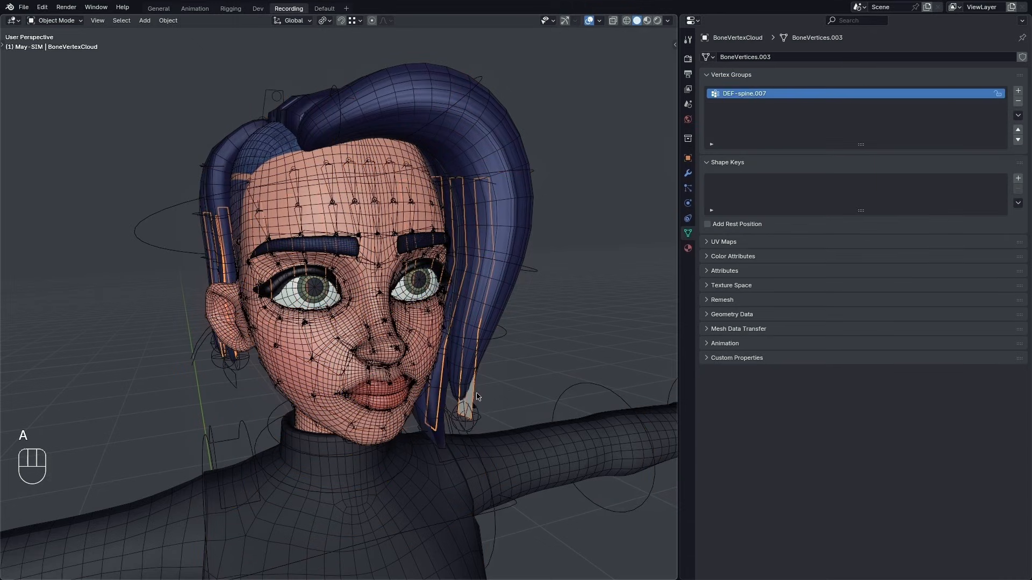
click(690, 175)
Put RIG-May in Pose Mode and rotate the head bone to test how the strips follow it
alt+drag(191, 209, 89, 215)
click(155, 214)
key(ctrl+Tab)
click(156, 212)
key(z)
key(z)
key(shift+d)
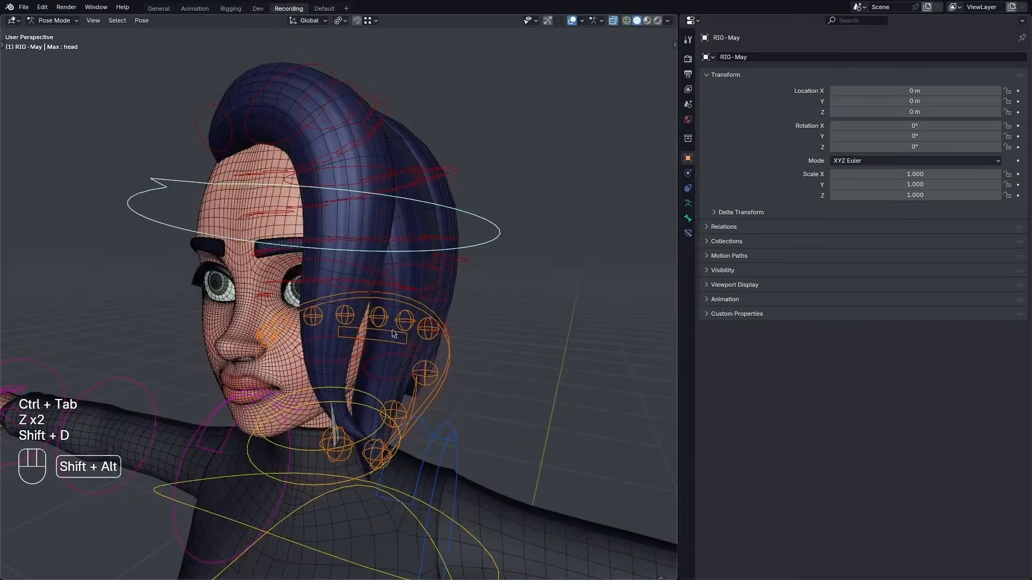
alt+drag(392, 334, 490, 261)
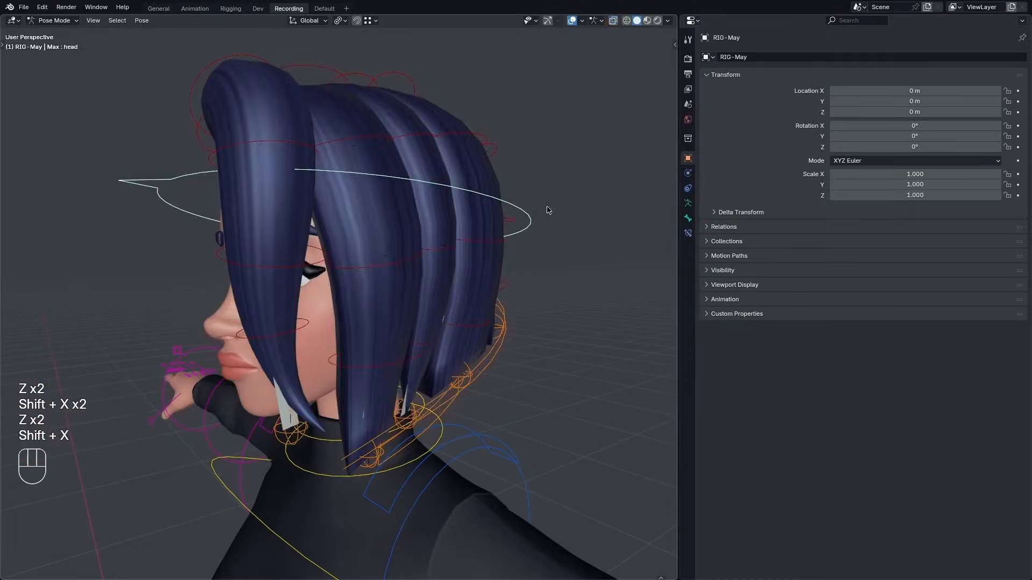
key(r)
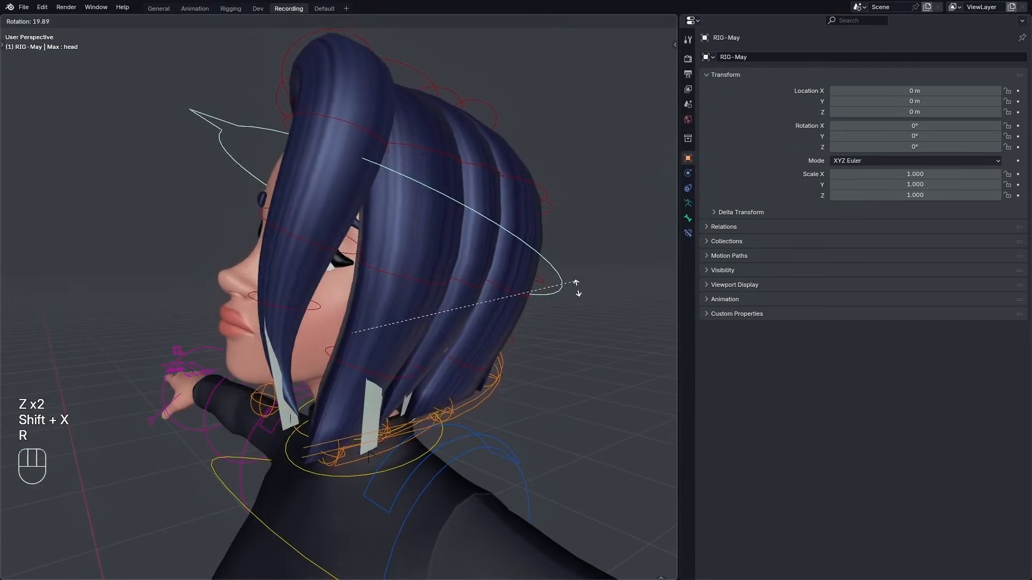
click(571, 317)
Enter Edit Mode on BoneVertexCloud and enable Edit Mode and On Cage display for its Armature modifier
alt+drag(371, 322, 366, 347)
key(ctrl+Tab)
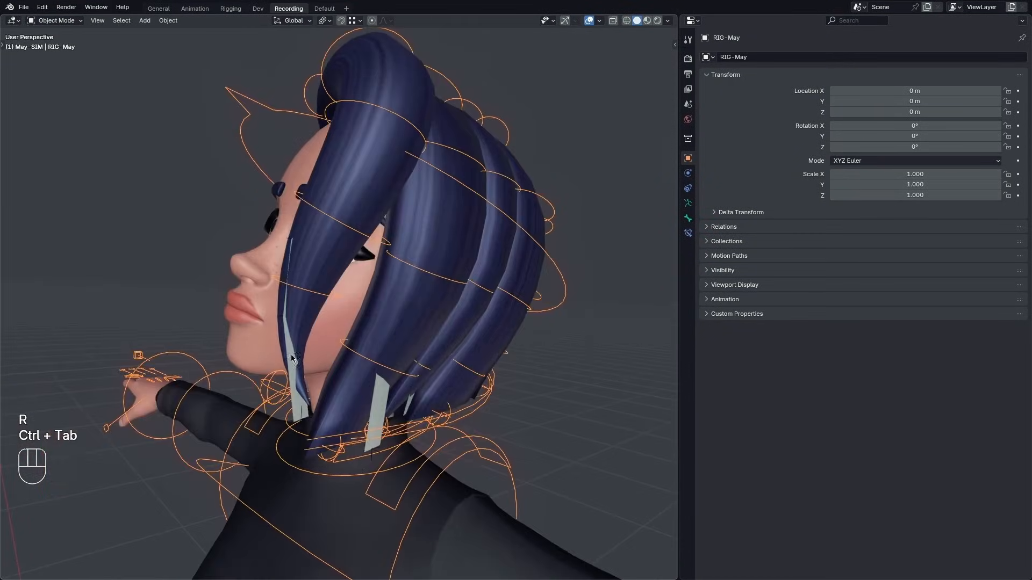
click(292, 404)
key(Tab)
key(z)
key(a)
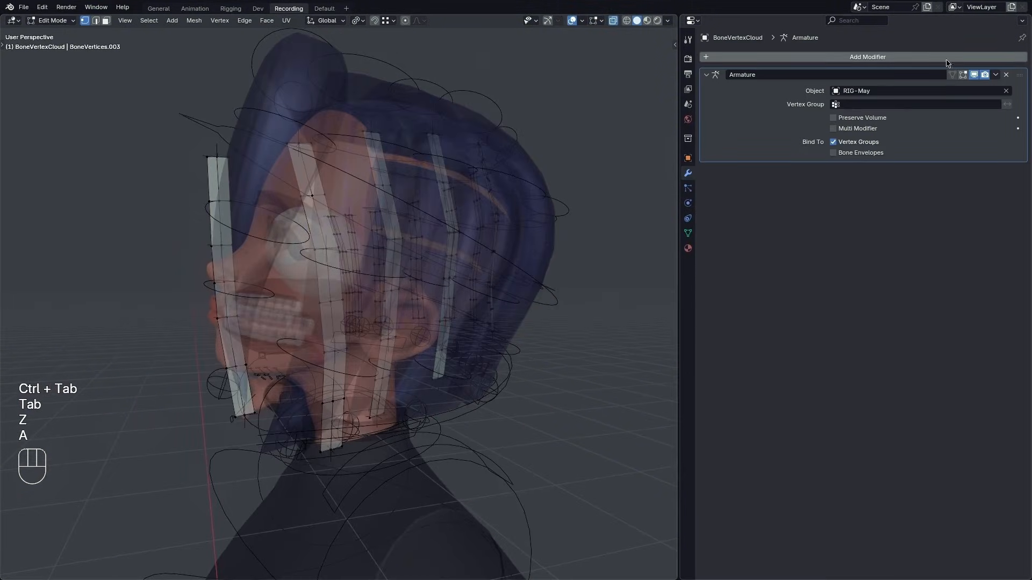
click(962, 75)
click(952, 74)
Select all strip vertices, examine how they deform with the head pose, and return to Object Mode with X-ray off
alt+drag(399, 281, 312, 199)
key(a)
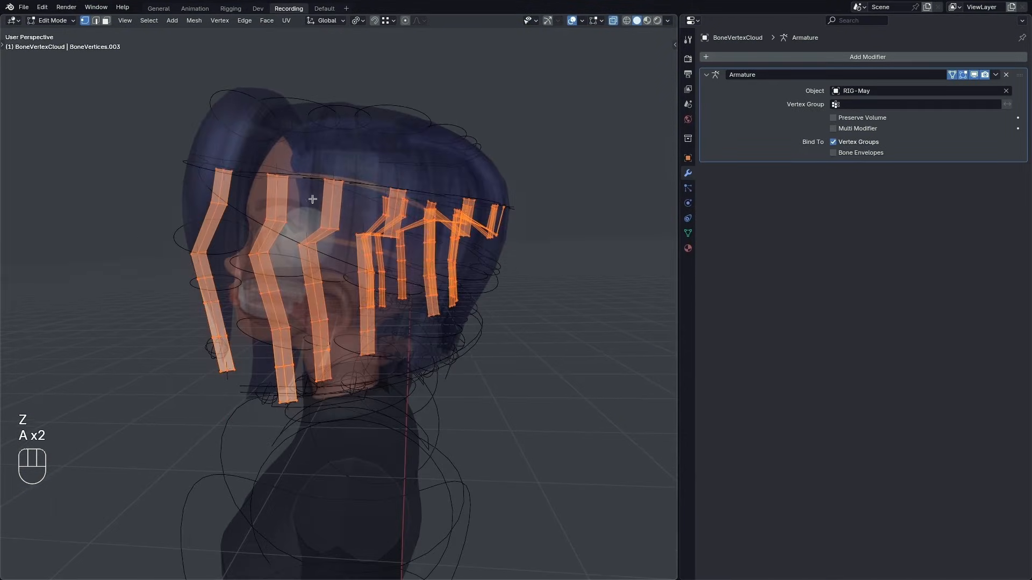
alt+drag(449, 370, 534, 257)
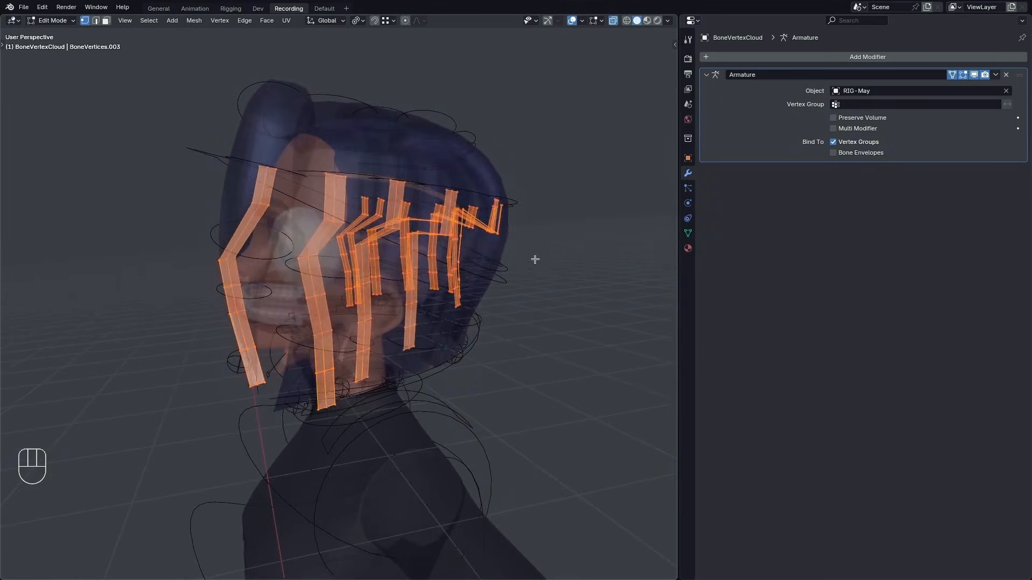
key(Tab)
key(z)
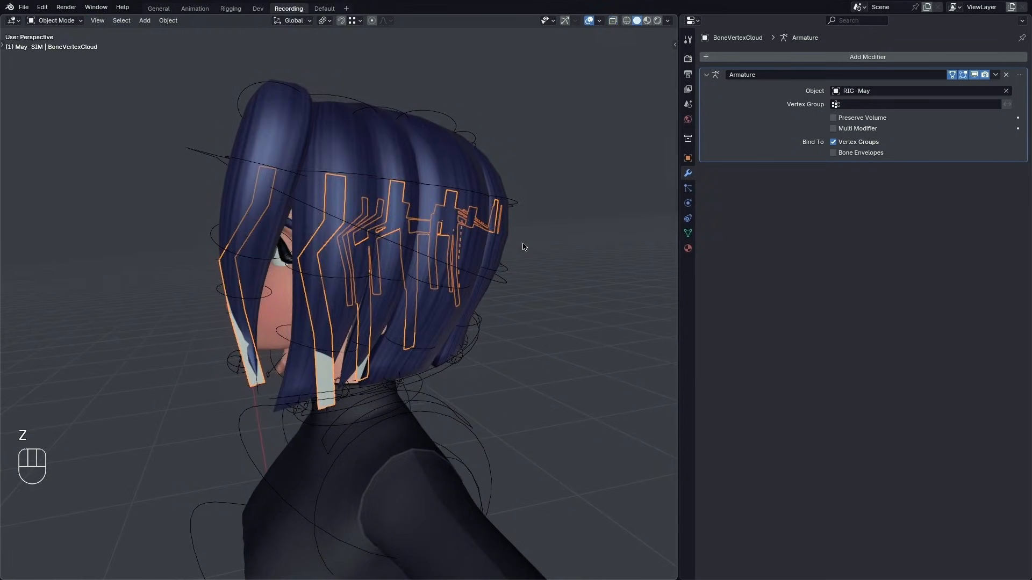
Put RIG-May in Pose Mode and clear the rotation and location of all its pose bones
click(505, 290)
key(ctrl+Tab)
key(a)
key(a)
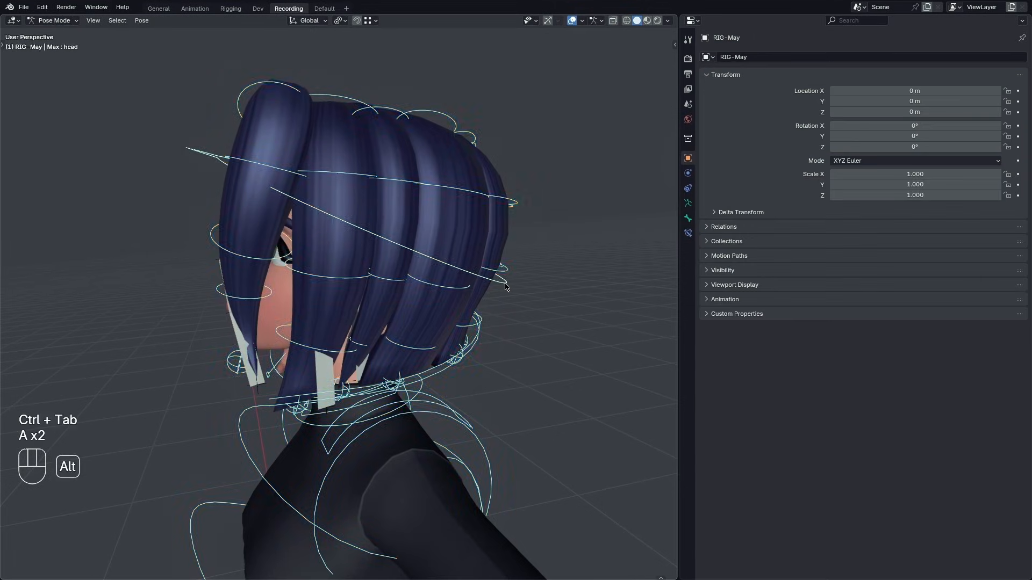
key(alt+r)
key(alt+g)
key(a)
alt+drag(411, 309, 457, 301)
scroll(457, 300, down, 1)
scroll(404, 272, up, 1)
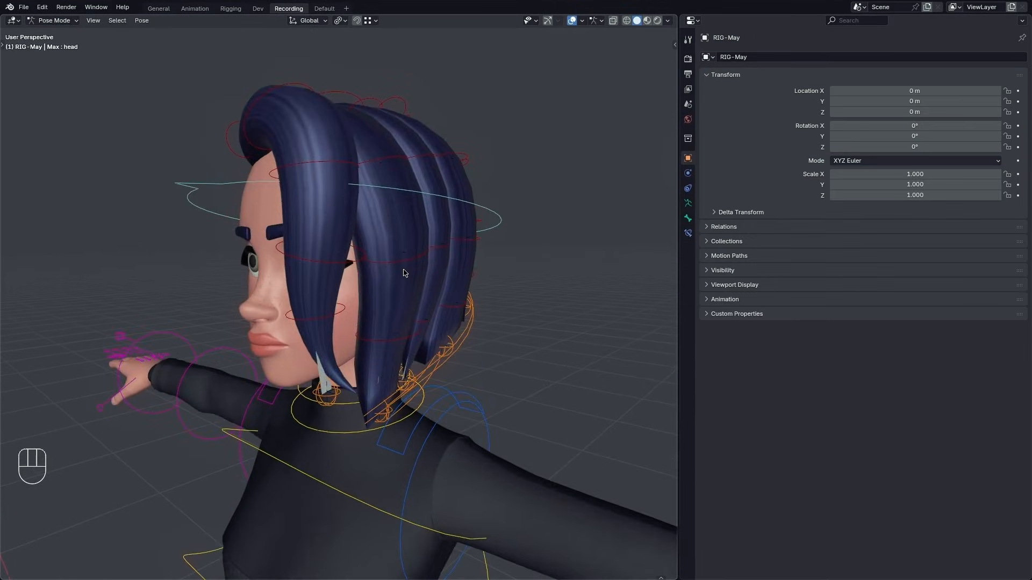
alt+drag(404, 272, 336, 278)
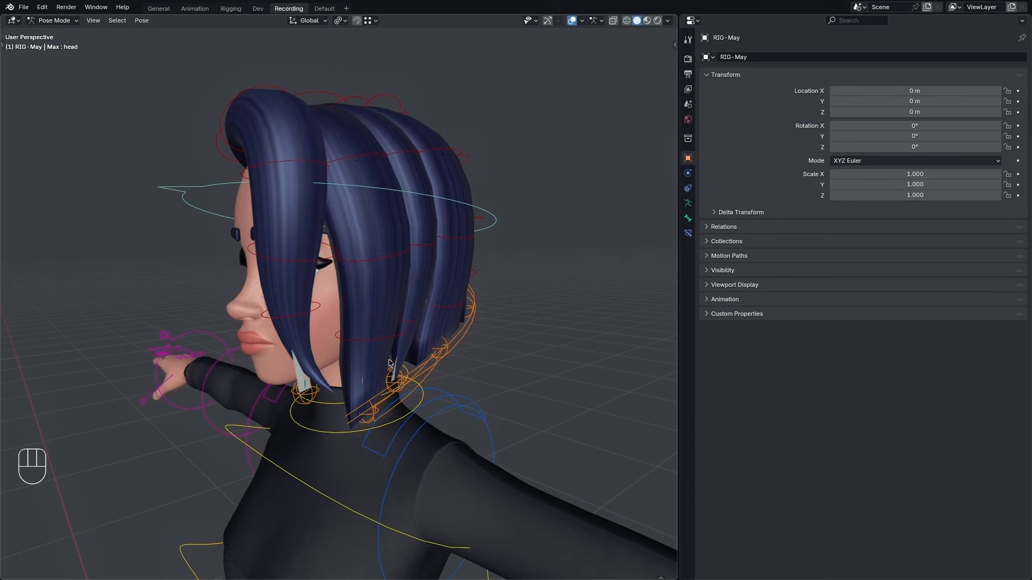
Return RIG-May to Object Mode, collapse BoneVertexCloud's hierarchy in the May-SIM collection, and clear the selection
key(ctrl+Tab)
key(ctrl+Tab)
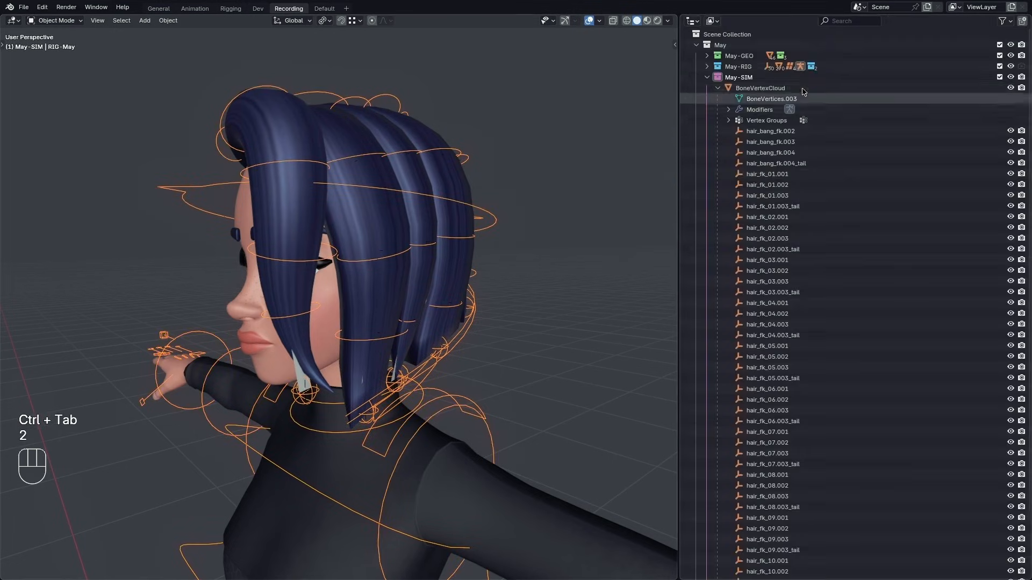
click(717, 88)
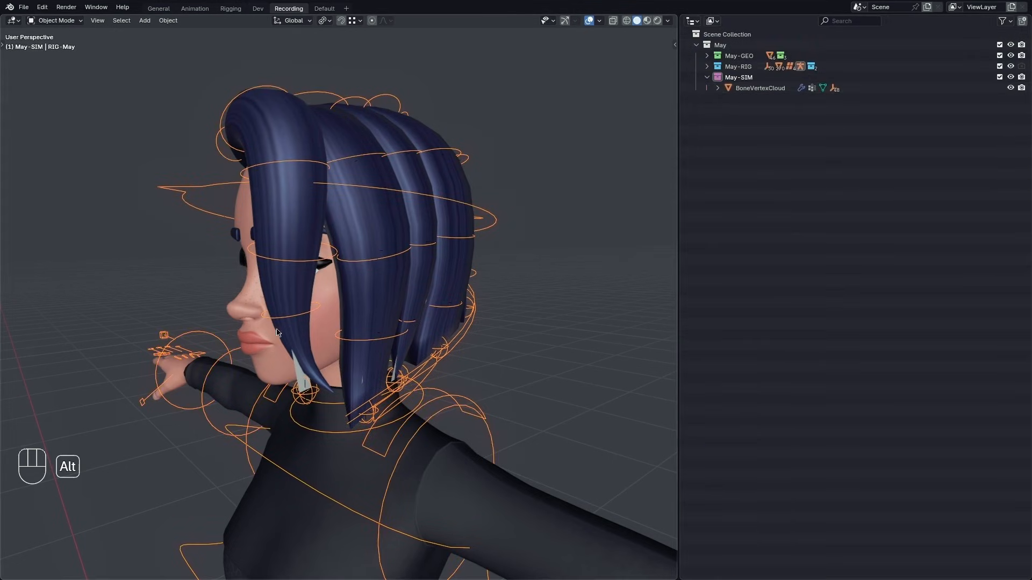
alt+drag(231, 352, 456, 359)
key(alt+a)
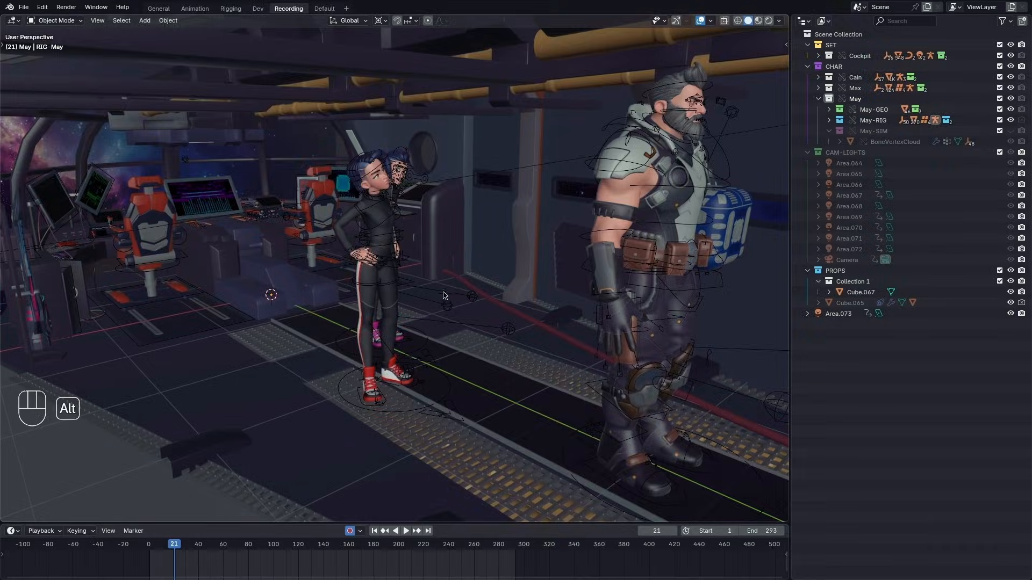
Advance the cockpit scene's animation to frame 28, and unhide May's May-SIM collection in the viewport
alt+drag(269, 293, 193, 306)
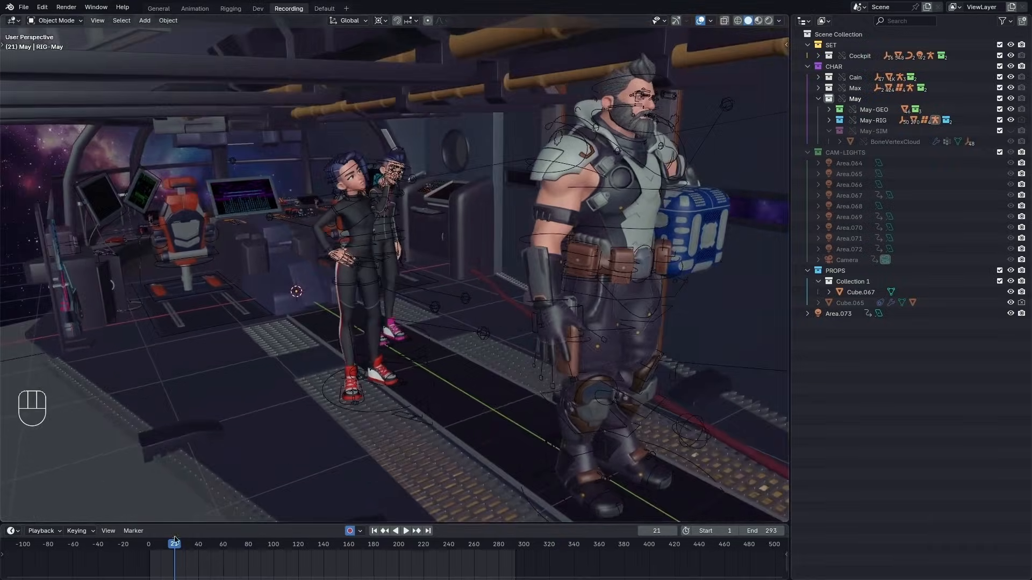
key(space)
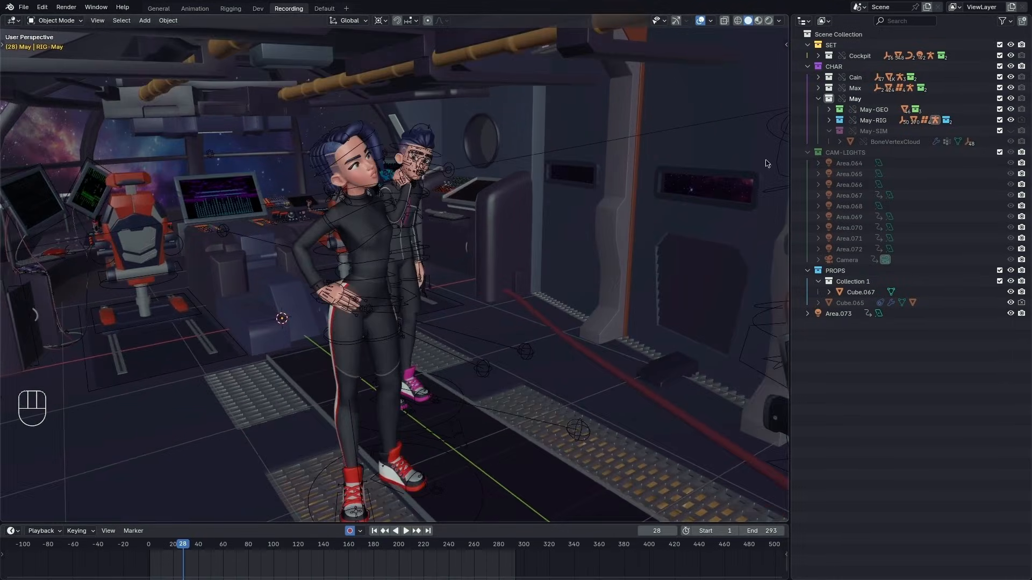
alt+drag(330, 257, 442, 168)
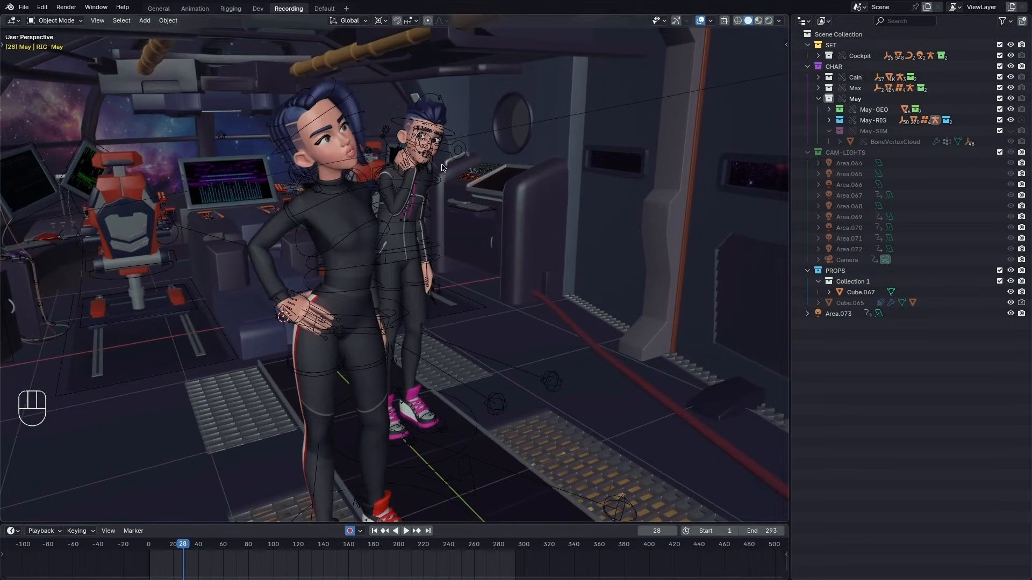
click(855, 100)
scroll(311, 161, up, 2)
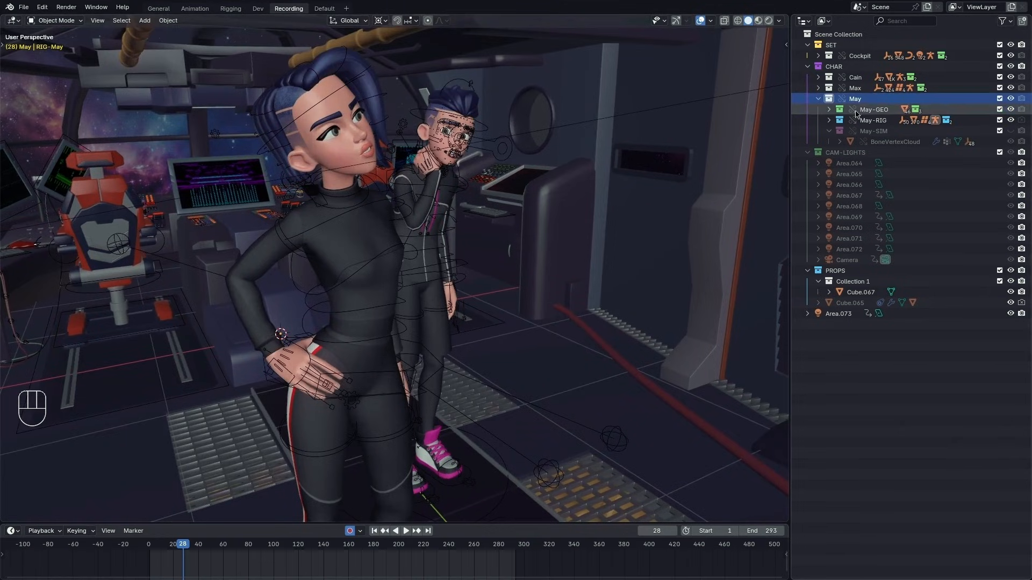
click(869, 132)
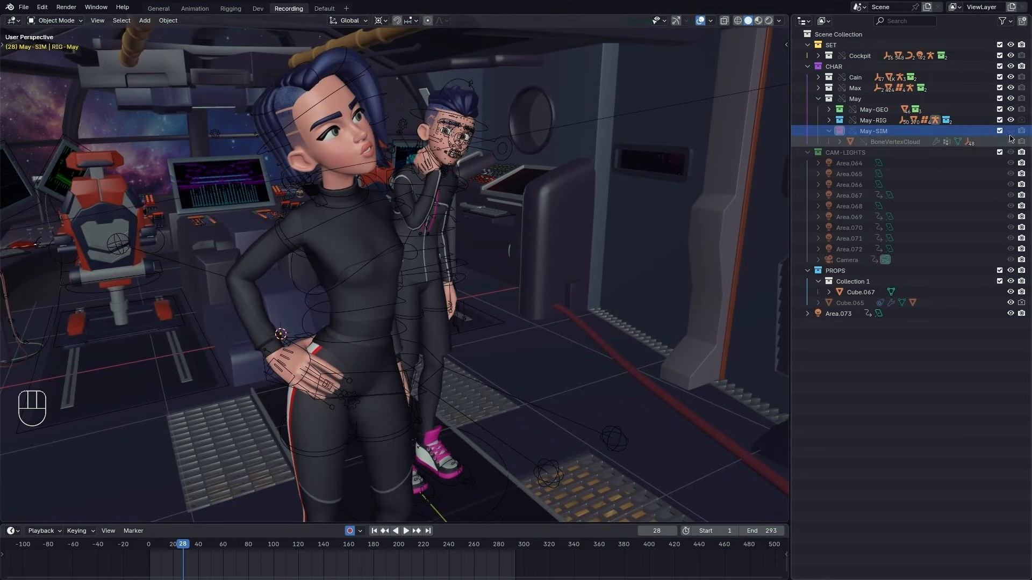
alt+drag(298, 338, 372, 345)
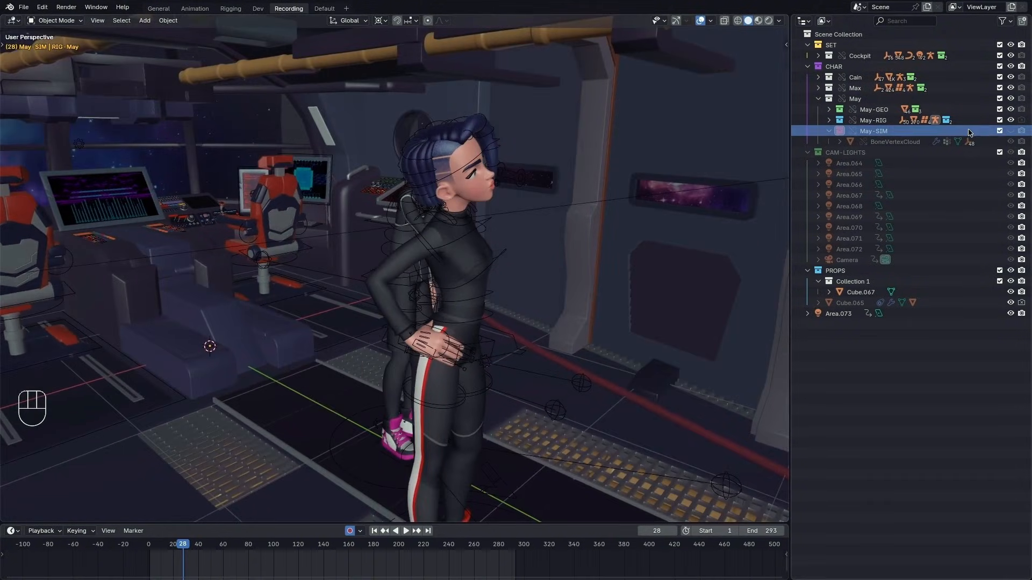
click(1010, 131)
Examine where the BoneVertexCloud strips lie relative to May's head in the cockpit scene from several angles
alt+shift+drag(389, 263, 494, 250)
scroll(475, 264, down, 2)
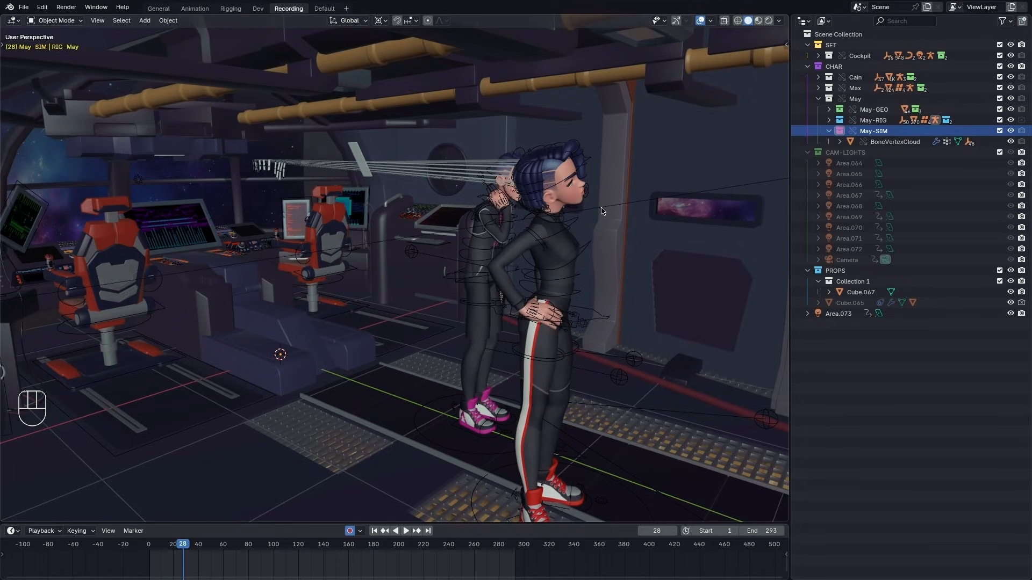
alt+drag(273, 291, 258, 176)
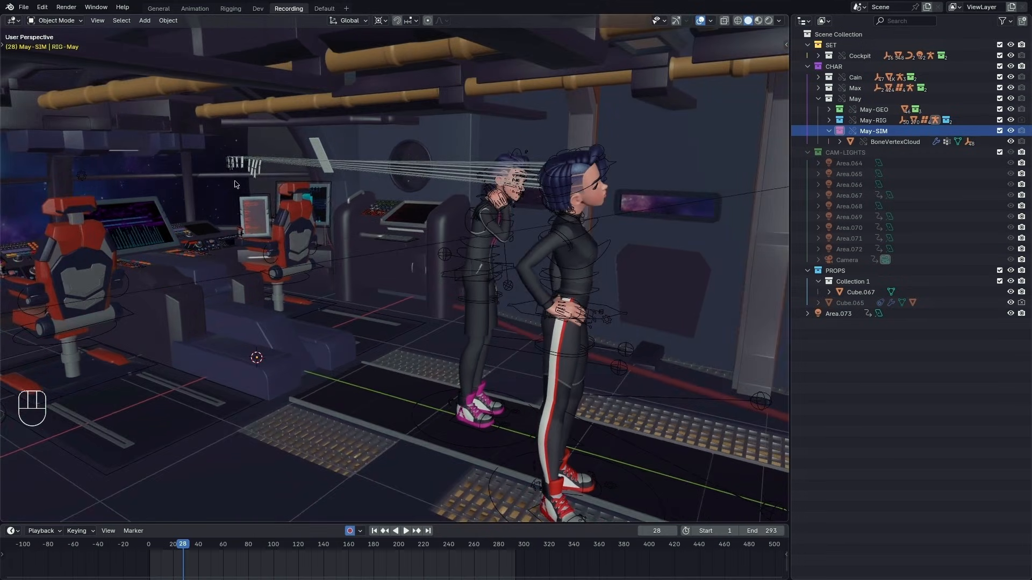
alt+drag(299, 355, 323, 327)
middle_drag(446, 378, 358, 340)
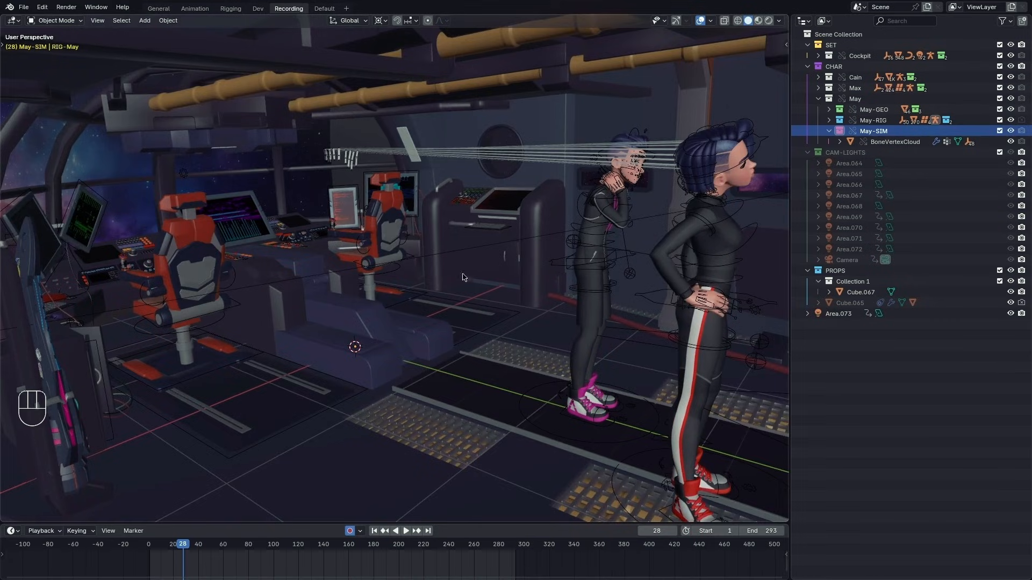
alt+shift+drag(462, 278, 407, 247)
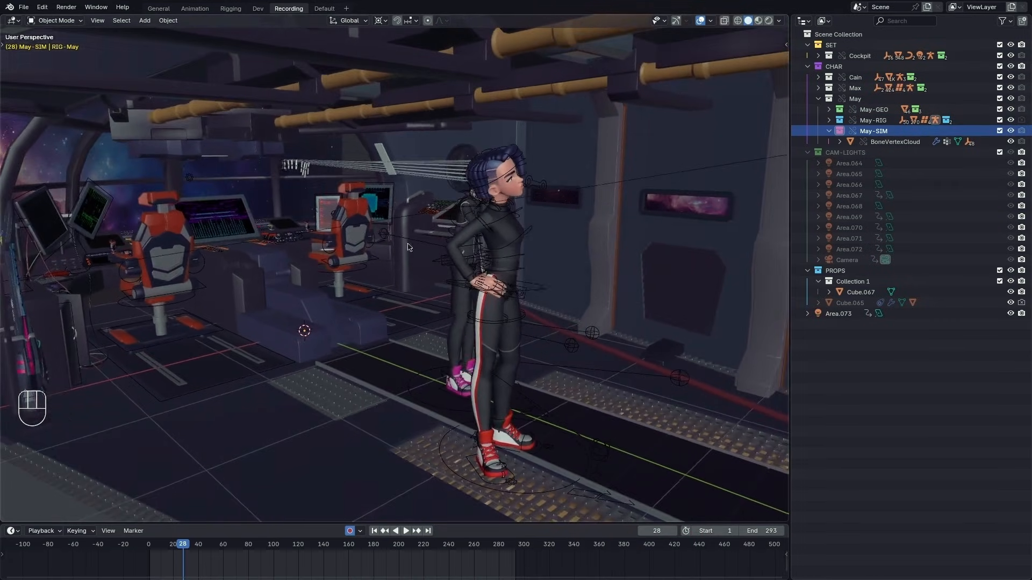
scroll(407, 247, up, 3)
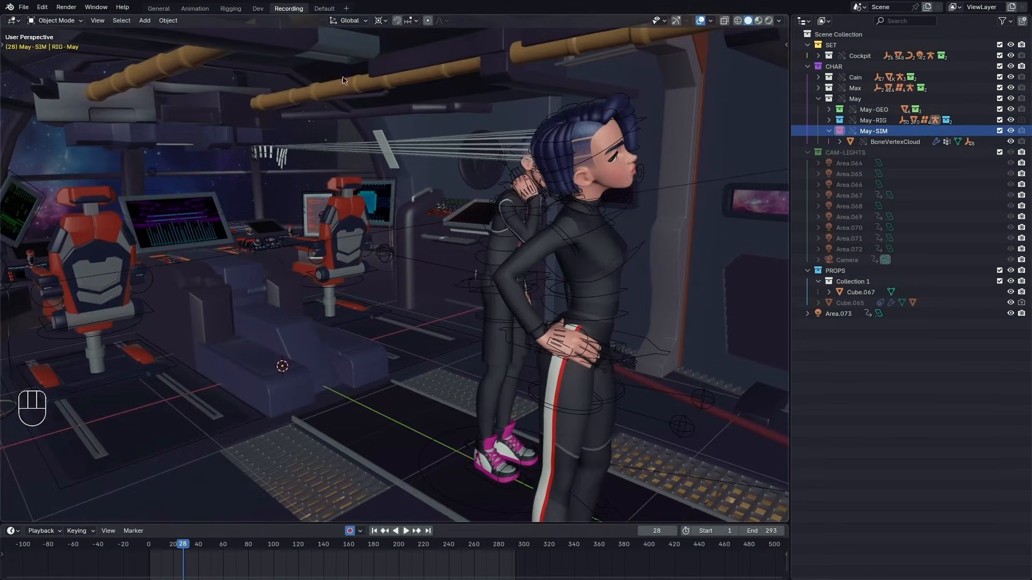
scroll(261, 152, down, 3)
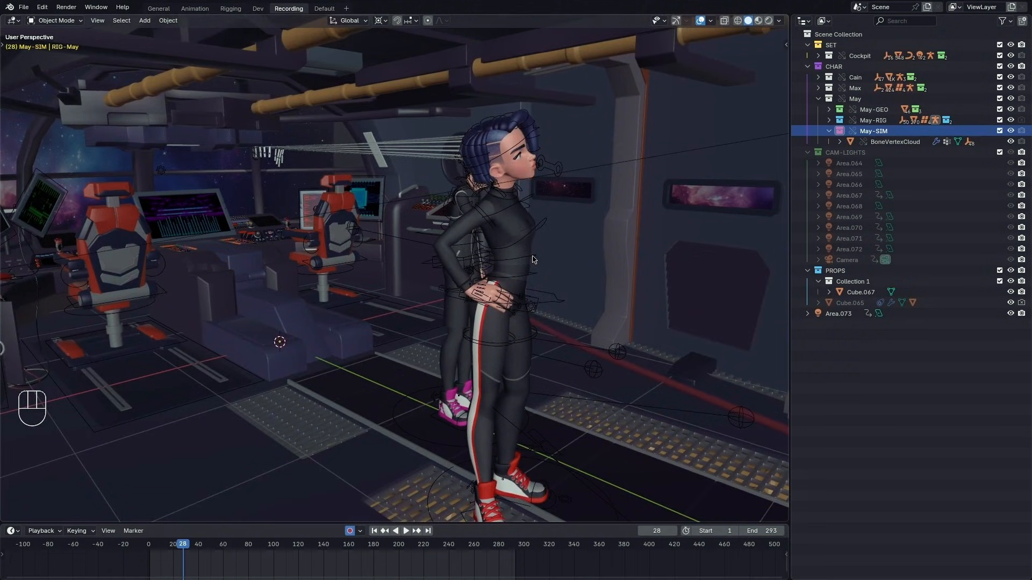
scroll(532, 259, down, 1)
alt+drag(532, 260, 518, 381)
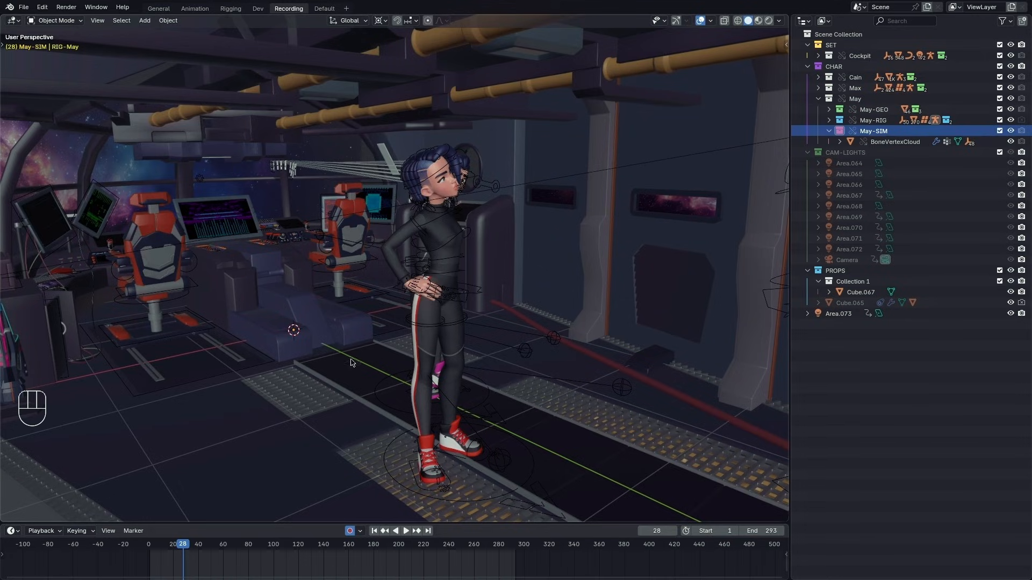
Move the cockpit animation back to frame 8 and examine May and her hair strips from several angles
alt+shift+drag(384, 360, 327, 386)
alt+drag(427, 377, 435, 380)
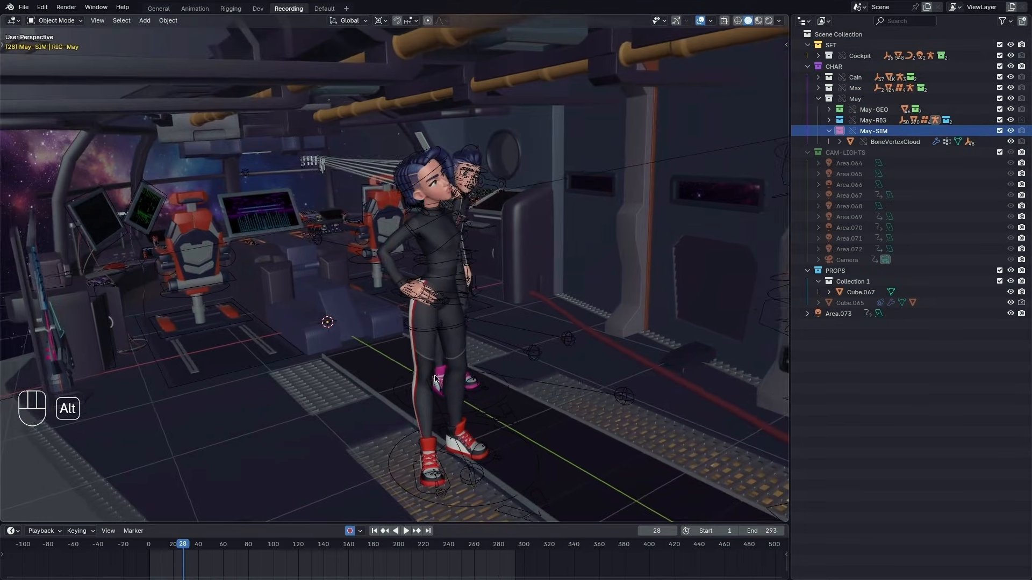
drag(182, 545, 159, 546)
alt+drag(355, 338, 303, 331)
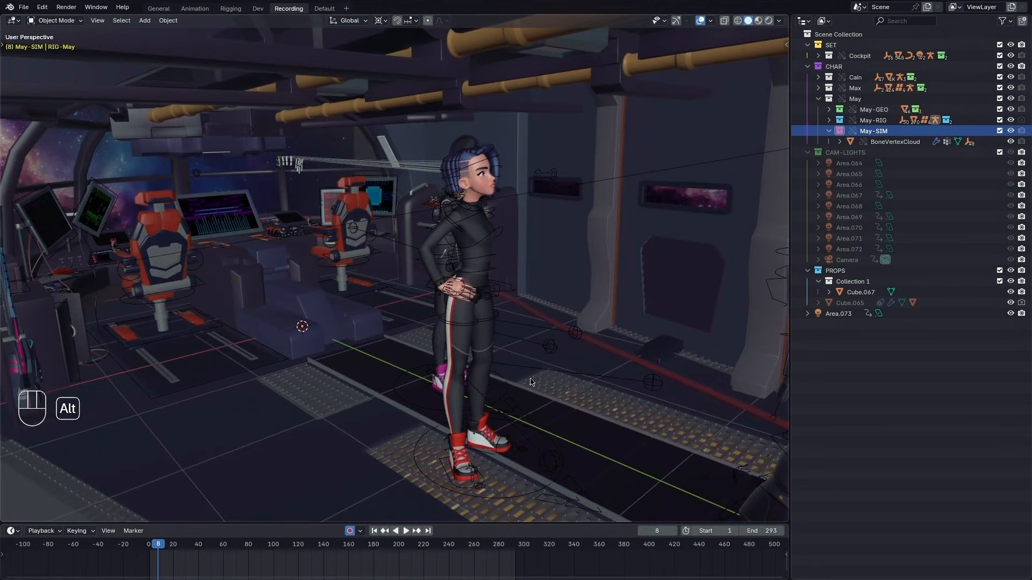
alt+drag(486, 465, 515, 409)
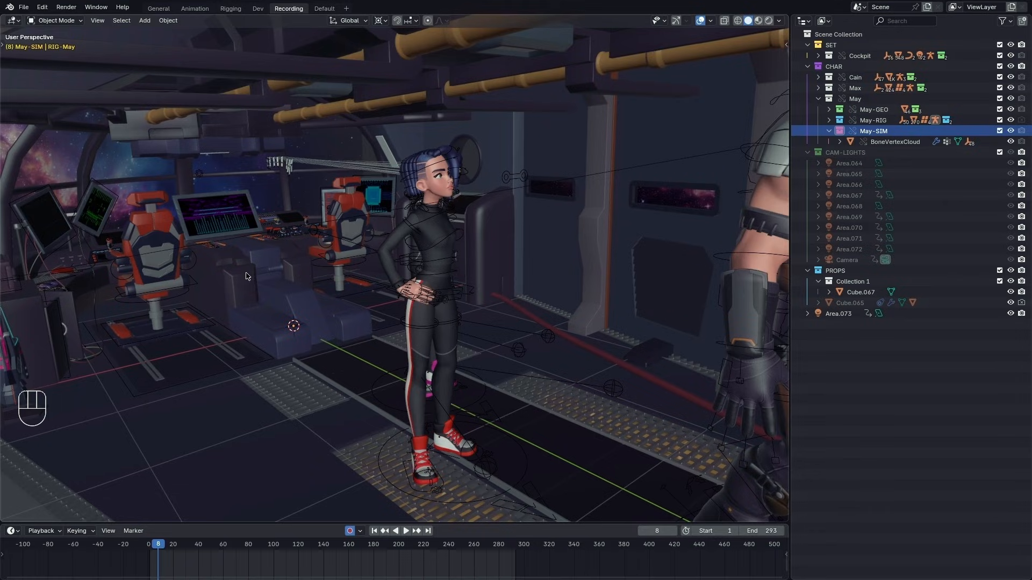
scroll(245, 576, down, 3)
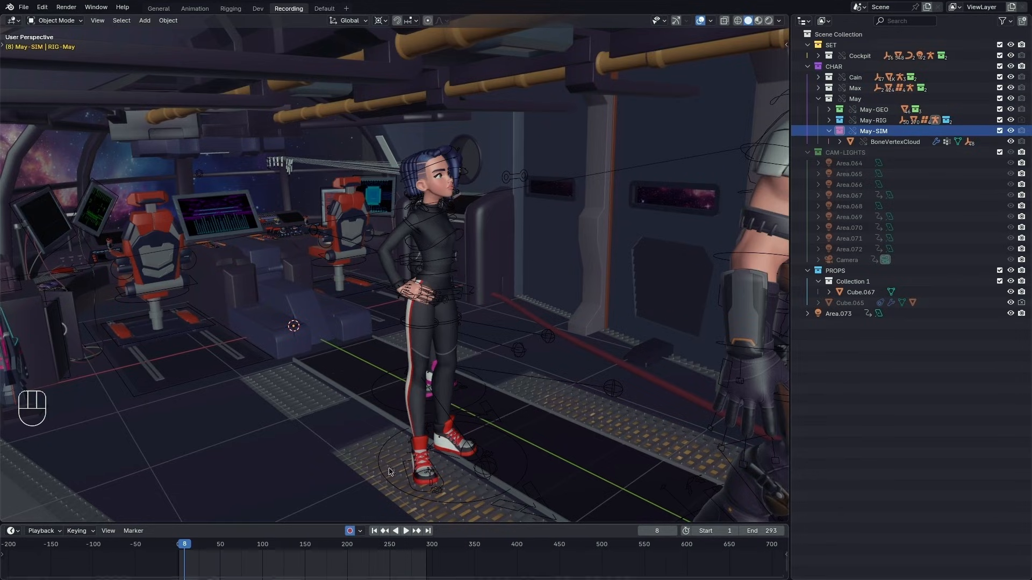
alt+shift+drag(469, 388, 451, 392)
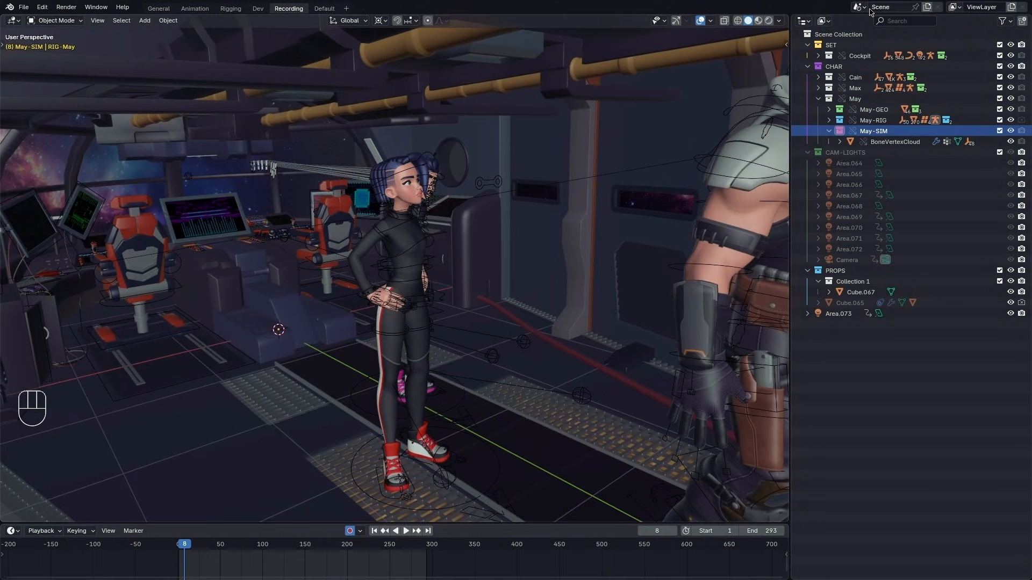
Show the Action Editor in place of the Outliner, widen it, and look through the Camera and RIG-Max channels
key(3)
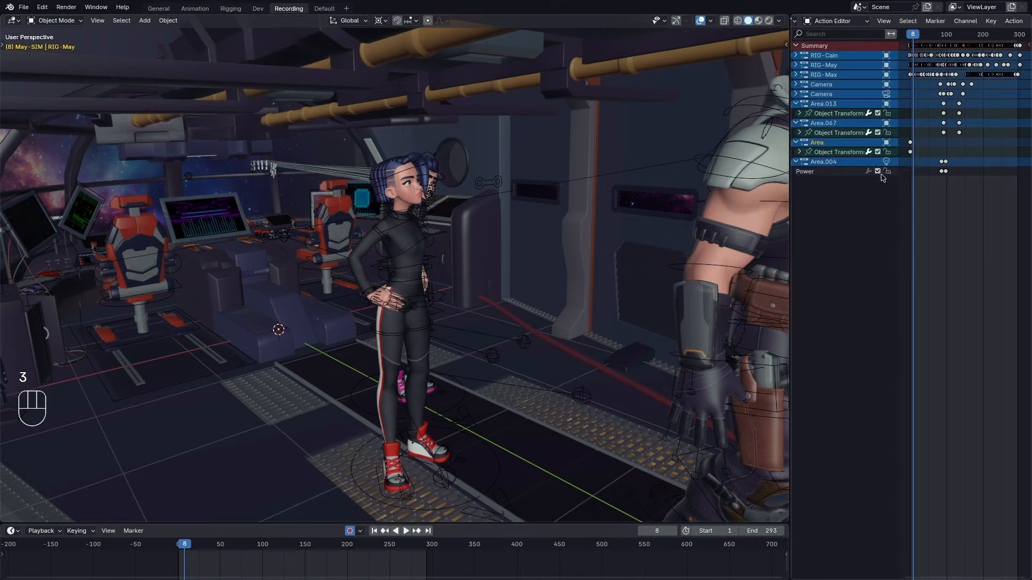
drag(790, 164, 577, 156)
click(645, 22)
click(635, 59)
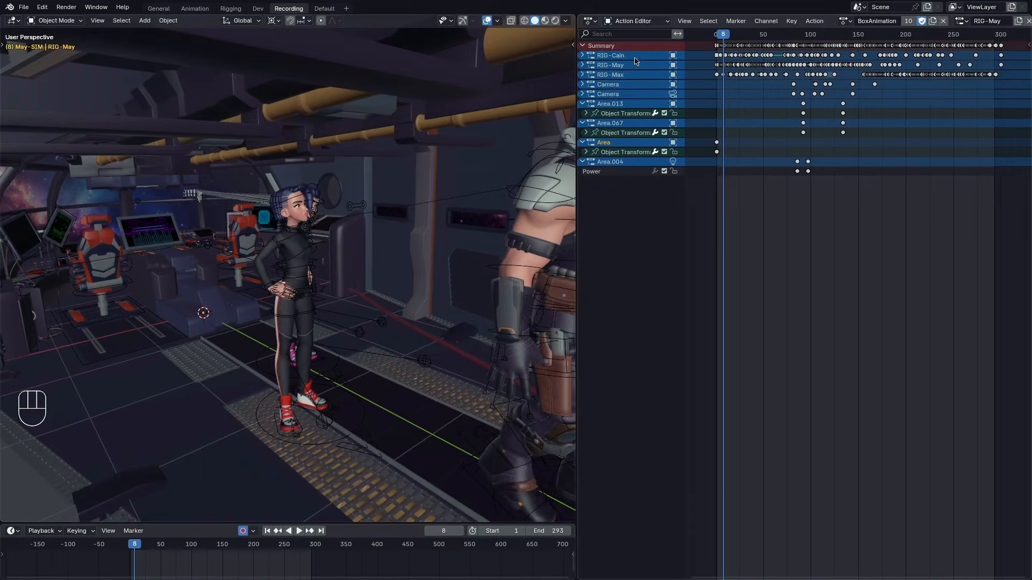
click(845, 21)
scroll(795, 204, down, 1)
click(584, 86)
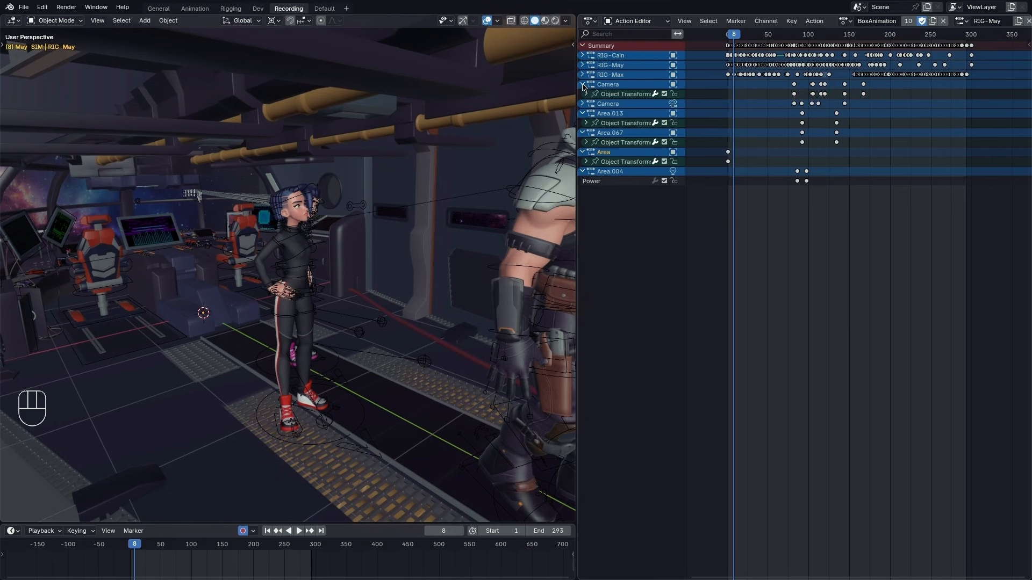
click(584, 87)
click(582, 75)
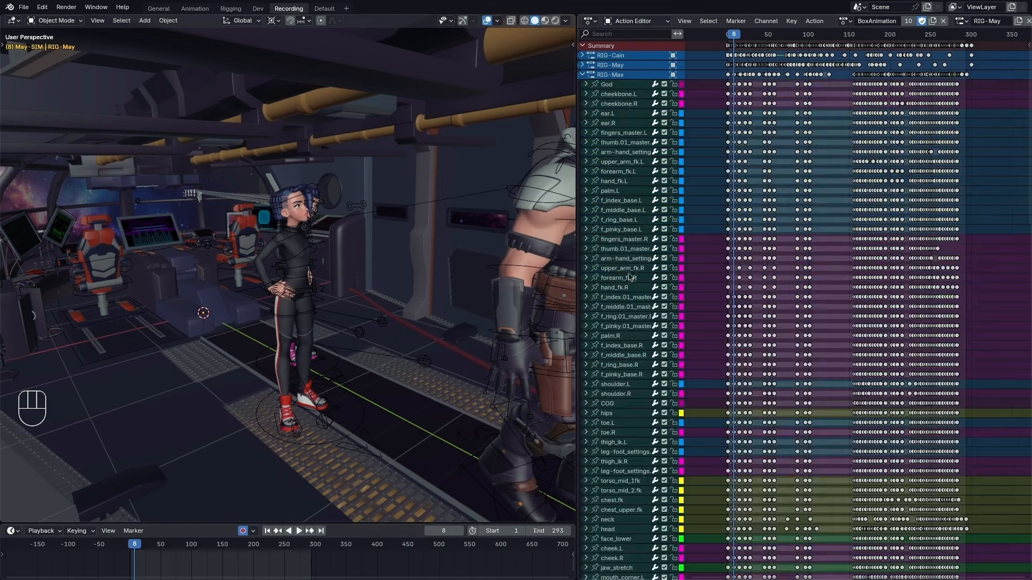
click(583, 76)
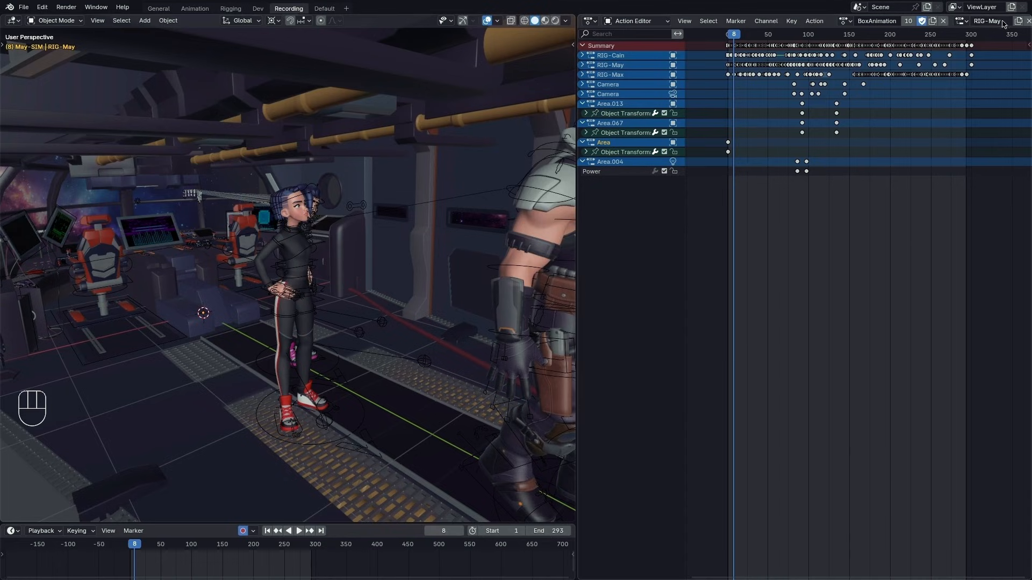
Shift all keyframes of the scene's animated objects 150 frames later
scroll(1001, 25, down, 3)
scroll(734, 142, down, 6)
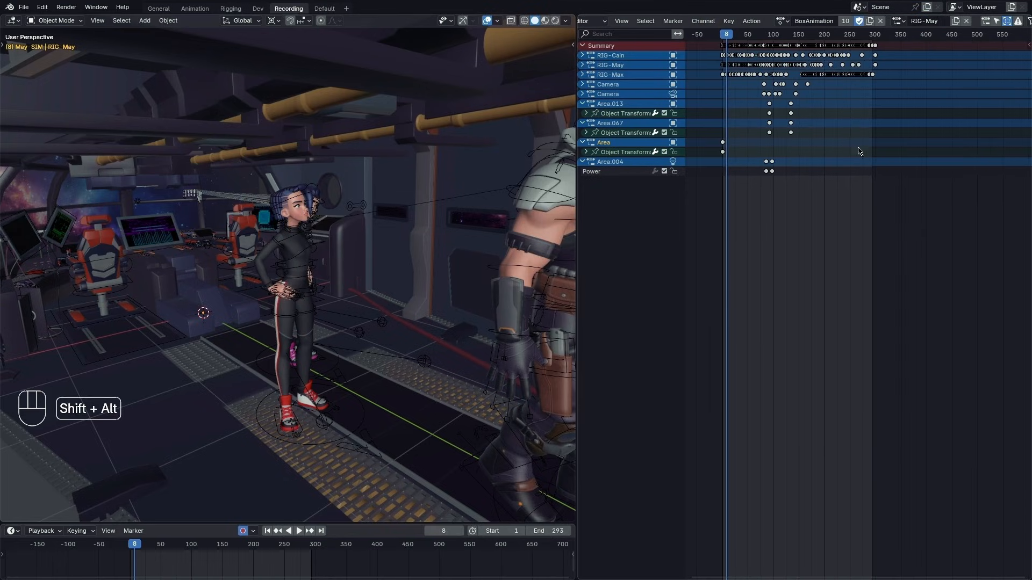
alt+shift+middle_drag(860, 152, 861, 145)
mouse_move(980, 19)
alt+shift+middle_down()
mouse_move(930, 19)
mouse_move(961, 23)
alt+shift+middle_up()
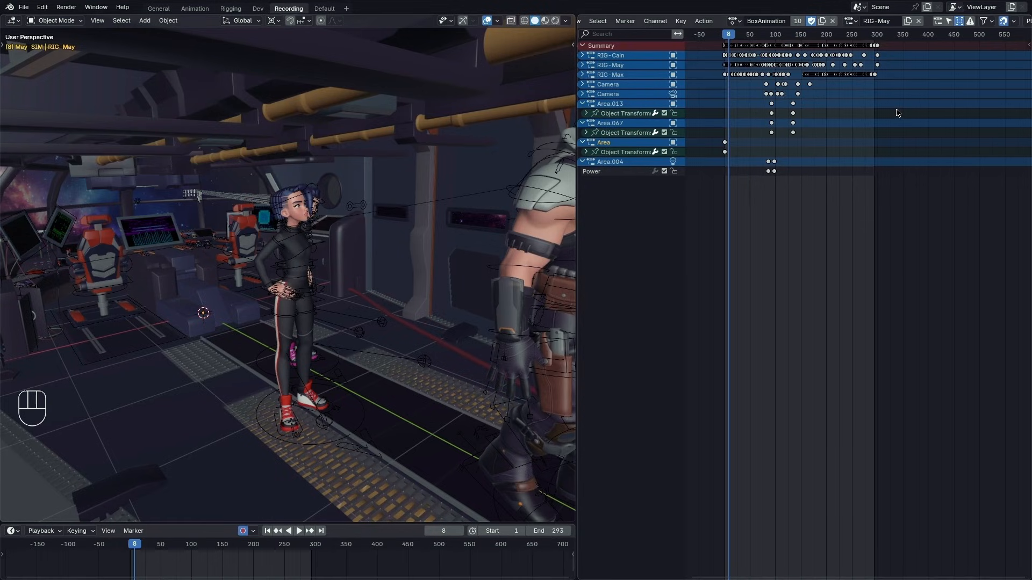
key(a)
key(g)
text(150)
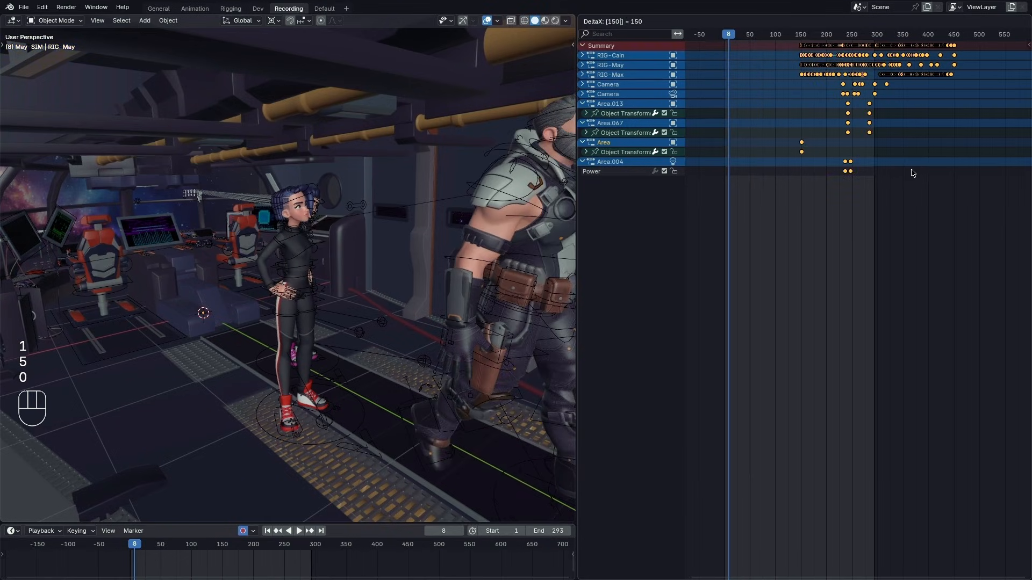
key(Return)
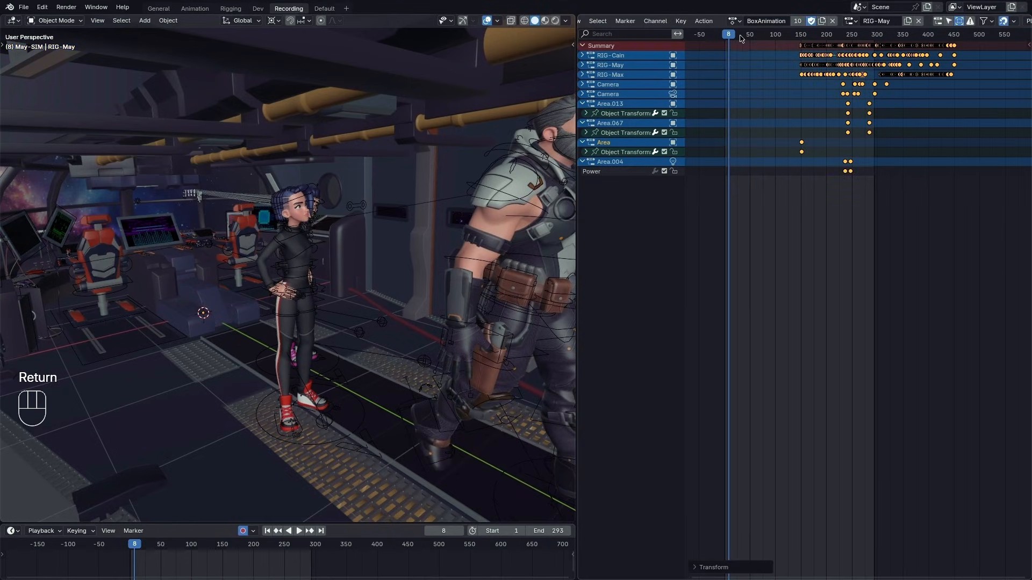
Play back and scrub through the shifted animation from the early frames
key(space)
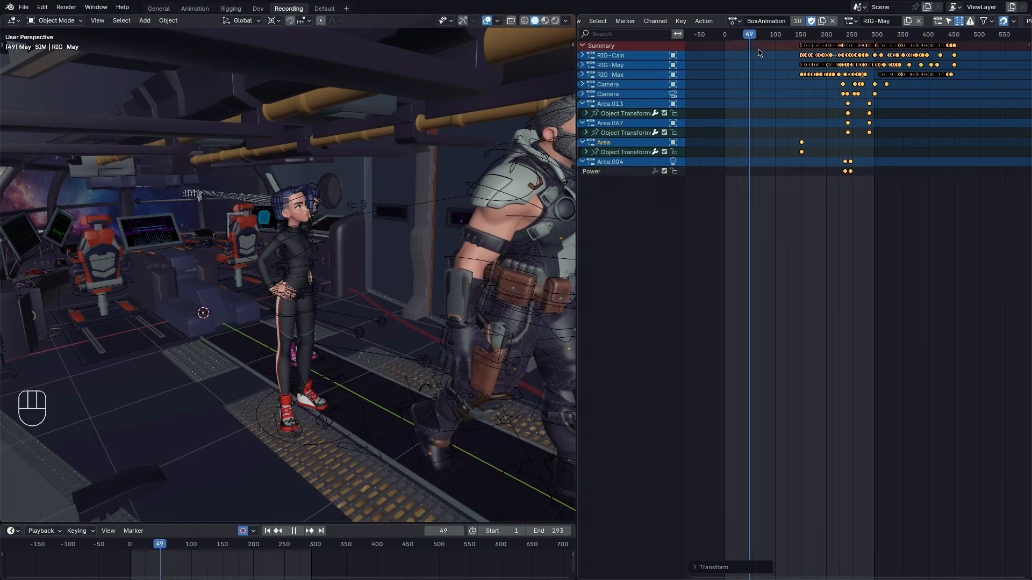
key(space)
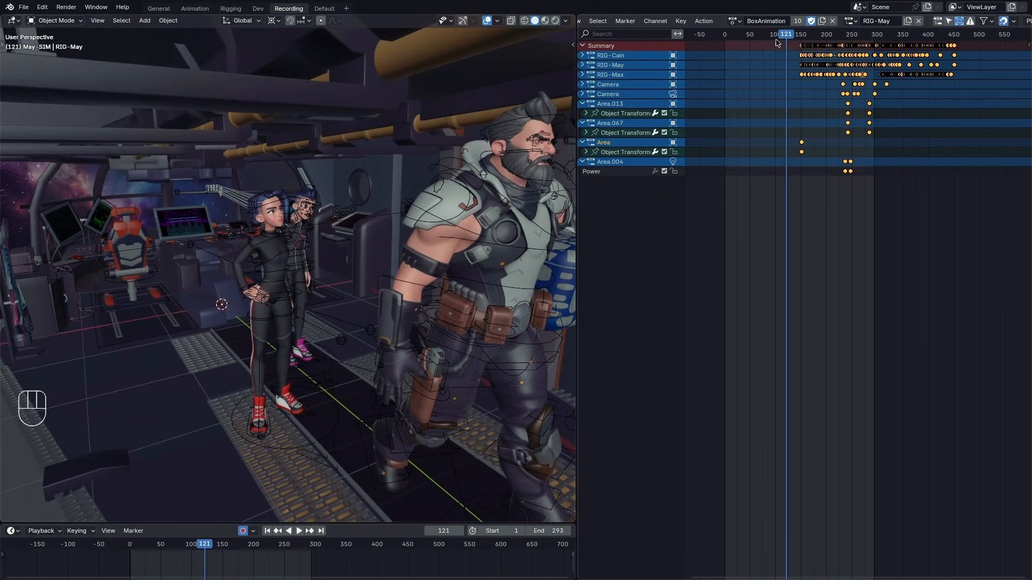
mouse_move(775, 39)
mouse_down()
mouse_move(777, 49)
mouse_move(758, 48)
mouse_move(790, 49)
mouse_up()
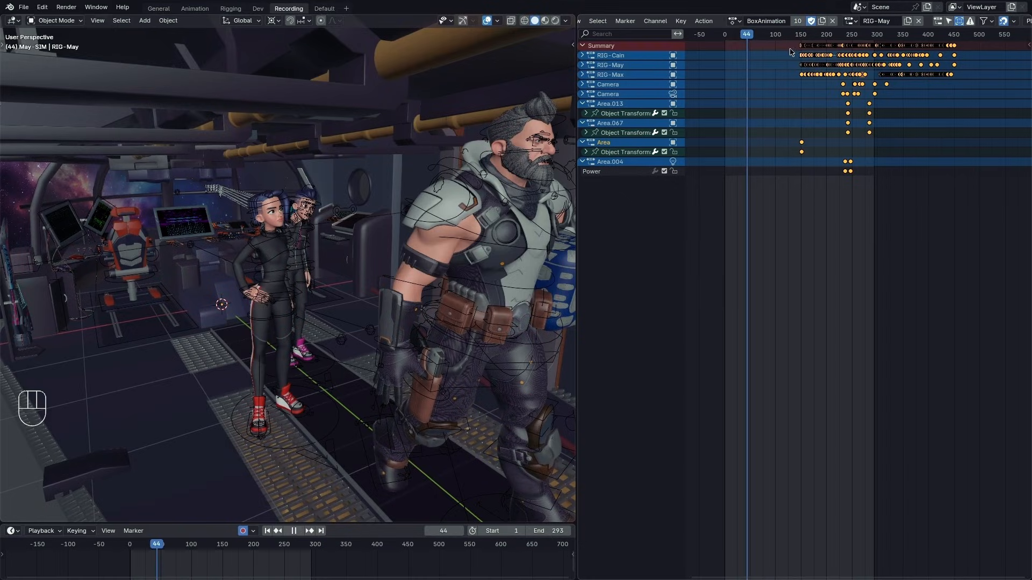
key(space)
Put RIG-May in Pose Mode and expand its bone channels in the Action Editor
alt+drag(220, 301, 391, 283)
scroll(295, 311, up, 2)
click(330, 288)
key(ctrl+Tab)
click(582, 65)
scroll(799, 156, up, 13)
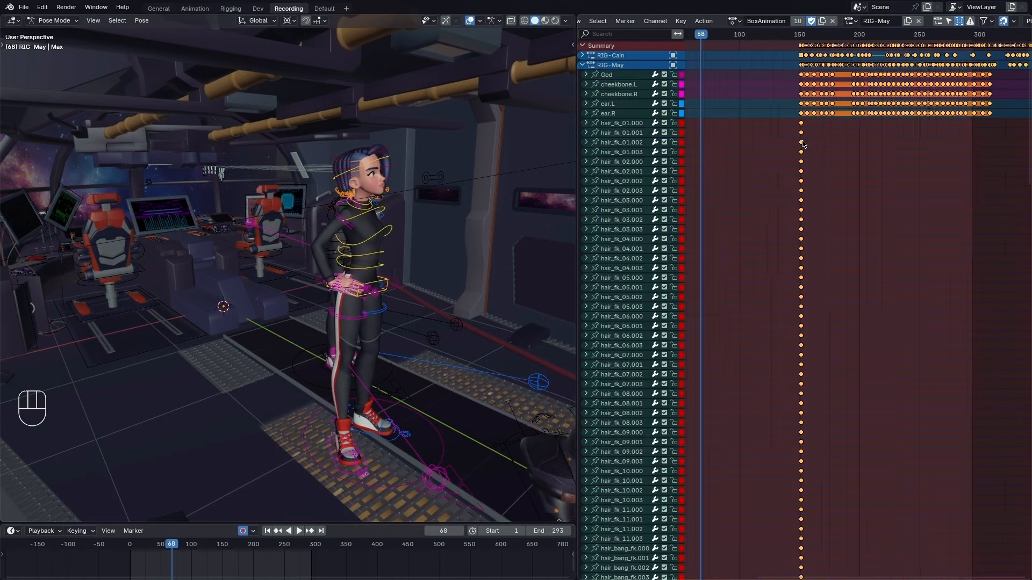
Deselect all keyframes, check May's pose at frame 151, and return the animation to frame 1
key(a)
drag(781, 36, 800, 35)
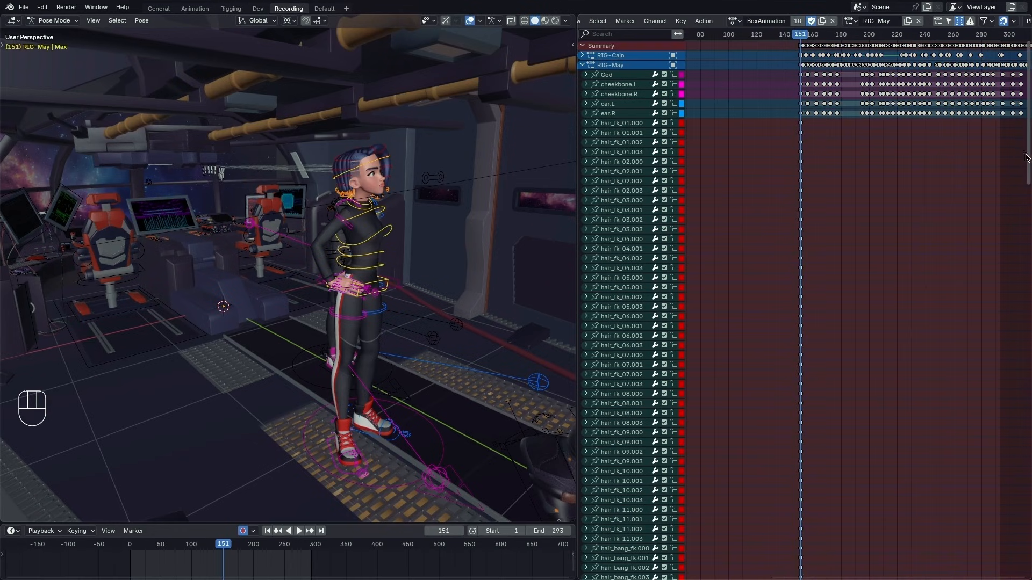
mouse_move(1028, 158)
mouse_down()
mouse_move(1029, 534)
mouse_move(1023, 138)
mouse_up()
scroll(953, 184, down, 4)
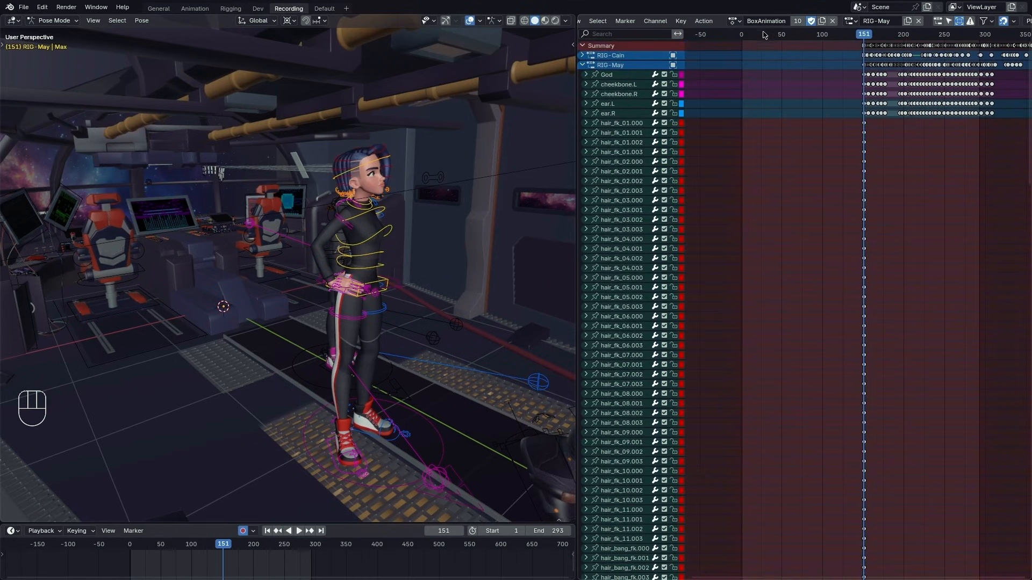
drag(764, 35, 741, 38)
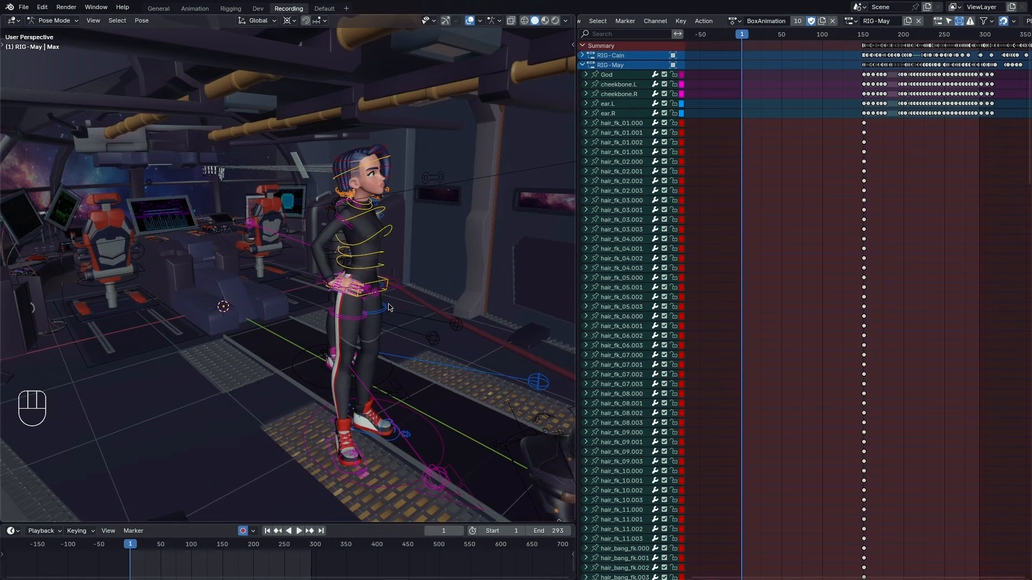
Clear the rotation, location and scale of all RIG-May pose bones at frame 1
key(a)
key(alt)
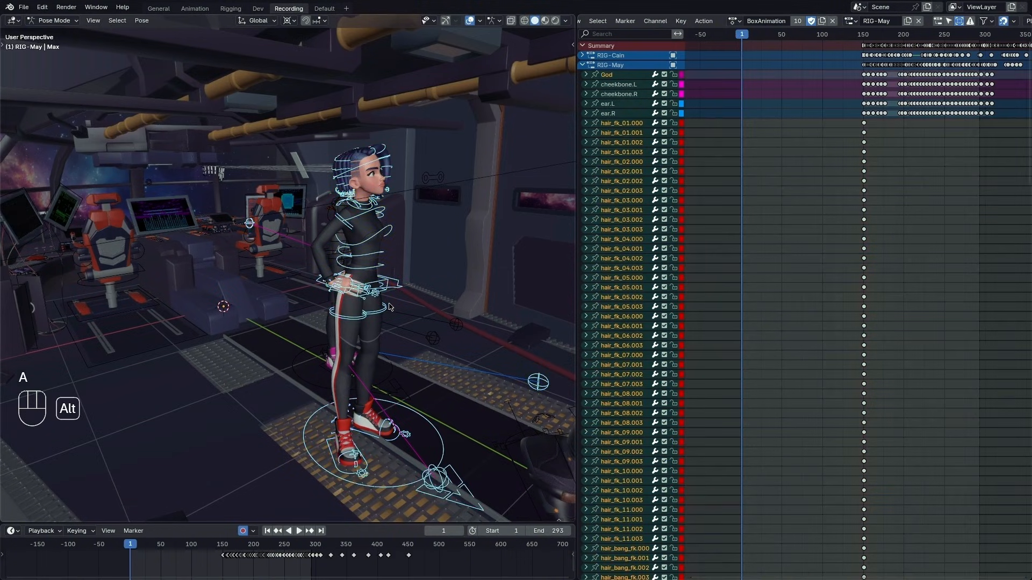
key(alt+r)
key(alt+g)
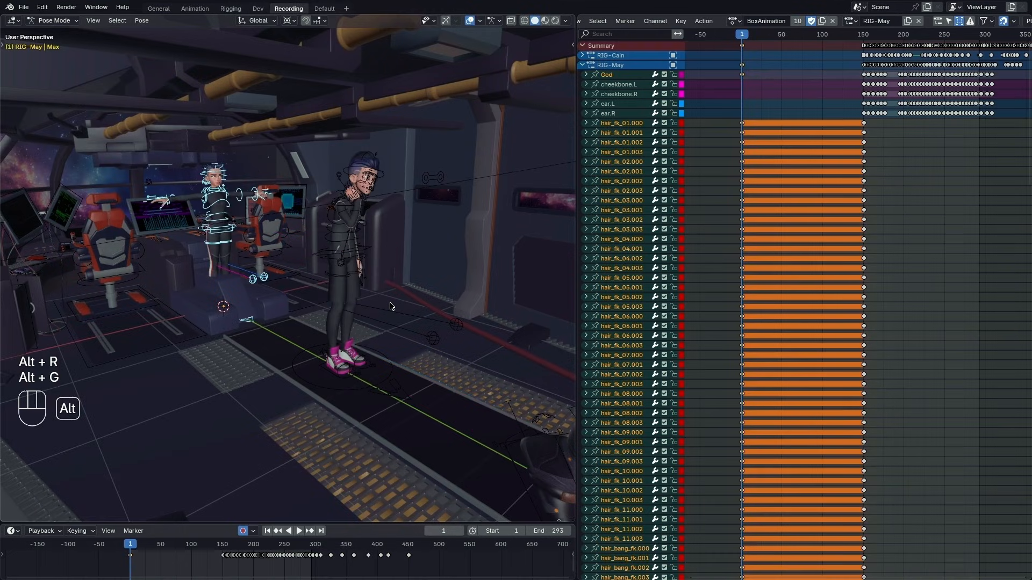
key(alt+s)
Examine May's rest pose at frame 1 up close, and deselect all bones and keyframes
key(f)
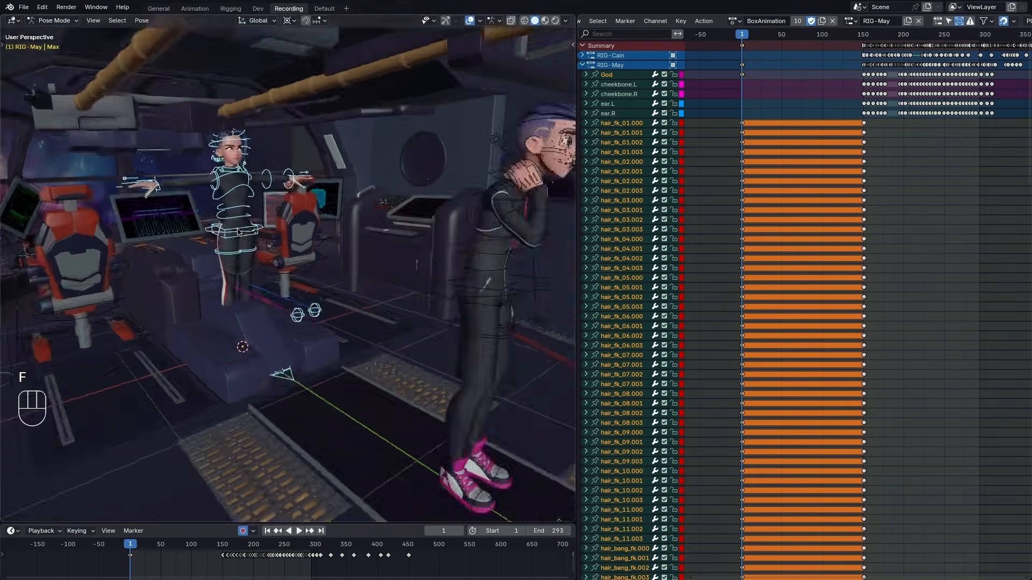
scroll(282, 227, down, 2)
alt+drag(283, 227, 243, 158)
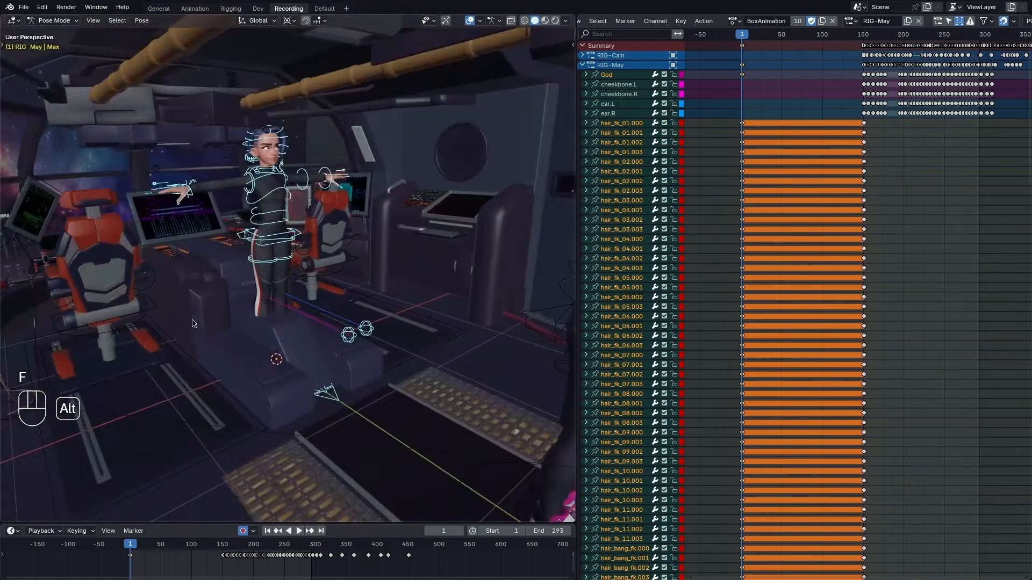
scroll(243, 157, up, 3)
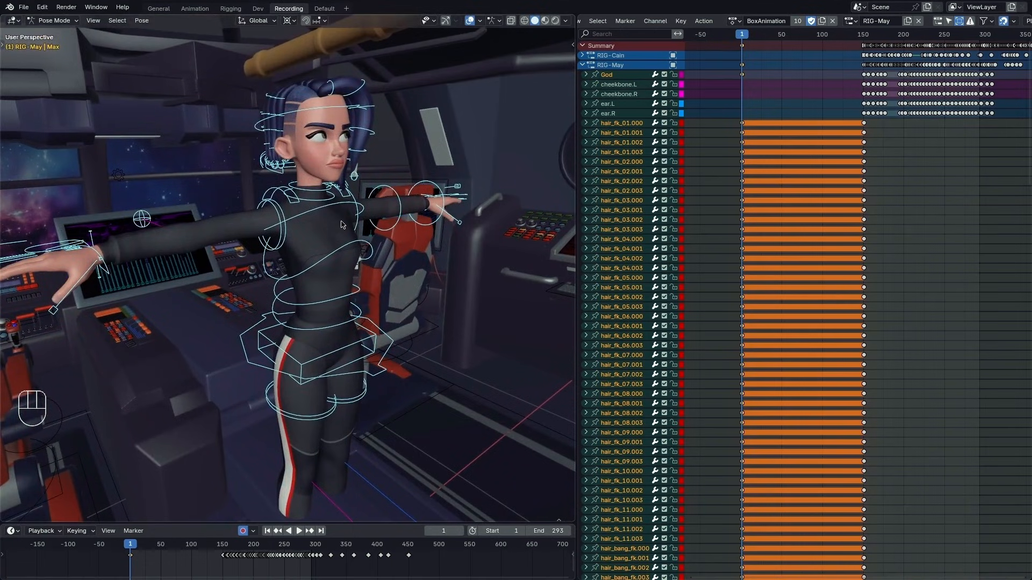
alt+drag(386, 243, 254, 256)
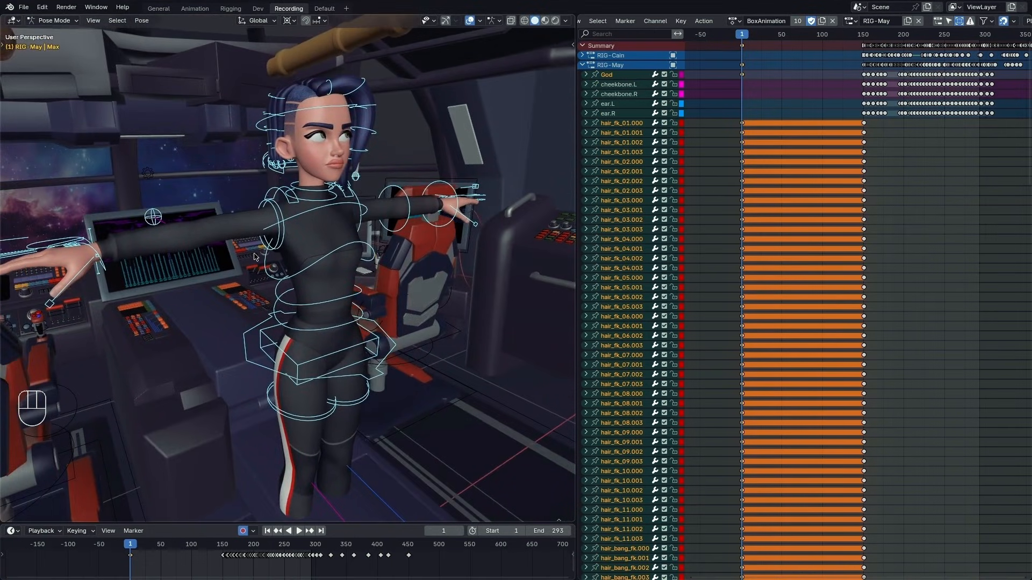
scroll(356, 256, down, 4)
alt+drag(356, 256, 678, 198)
scroll(430, 215, down, 4)
key(a)
key(a)
scroll(699, 169, down, 4)
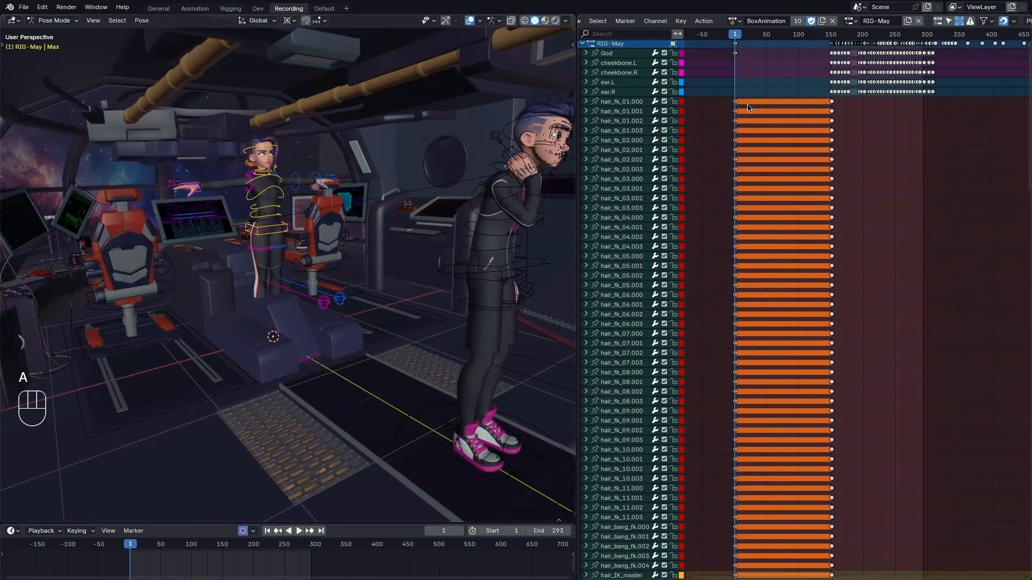
key(a)
Scrub the animation from frame 1 to frame 151 to check May's movement out of the rest pose
drag(738, 37, 816, 38)
scroll(321, 196, down, 3)
alt+shift+drag(321, 196, 266, 198)
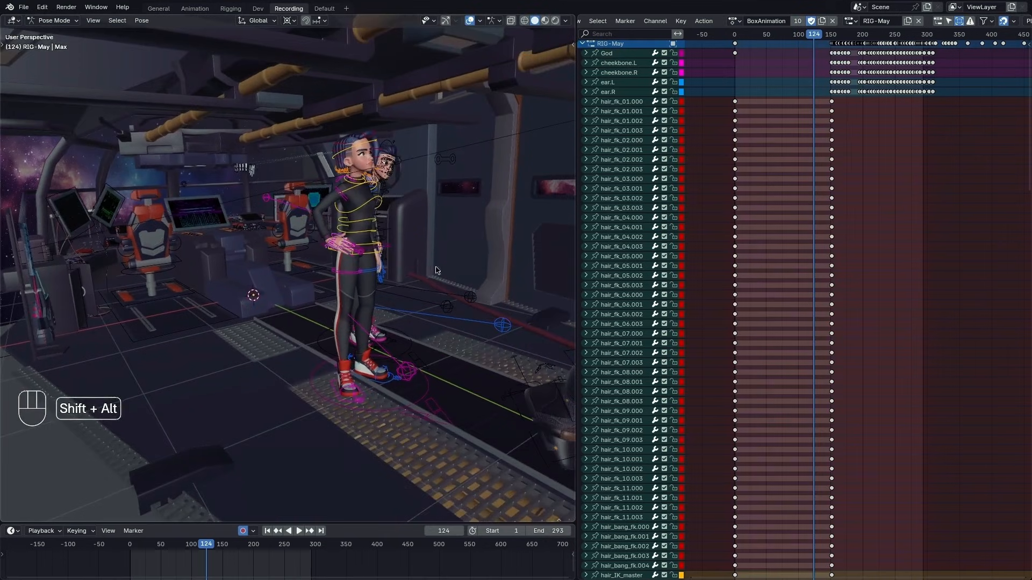
scroll(829, 114, up, 15)
drag(800, 37, 845, 37)
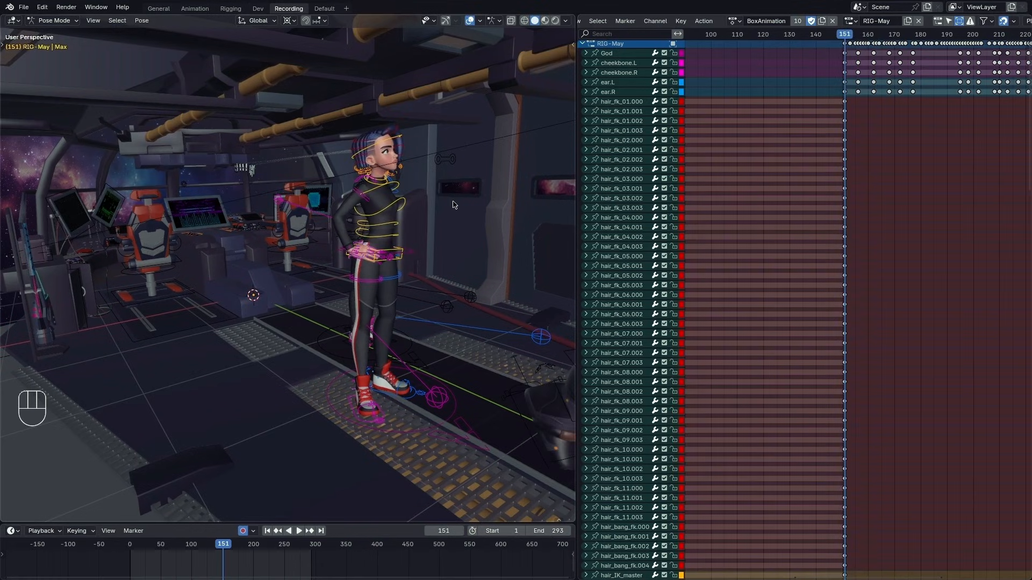
Duplicate RIG-May's keyframes at frame 151 to frame 137
alt+click(844, 46)
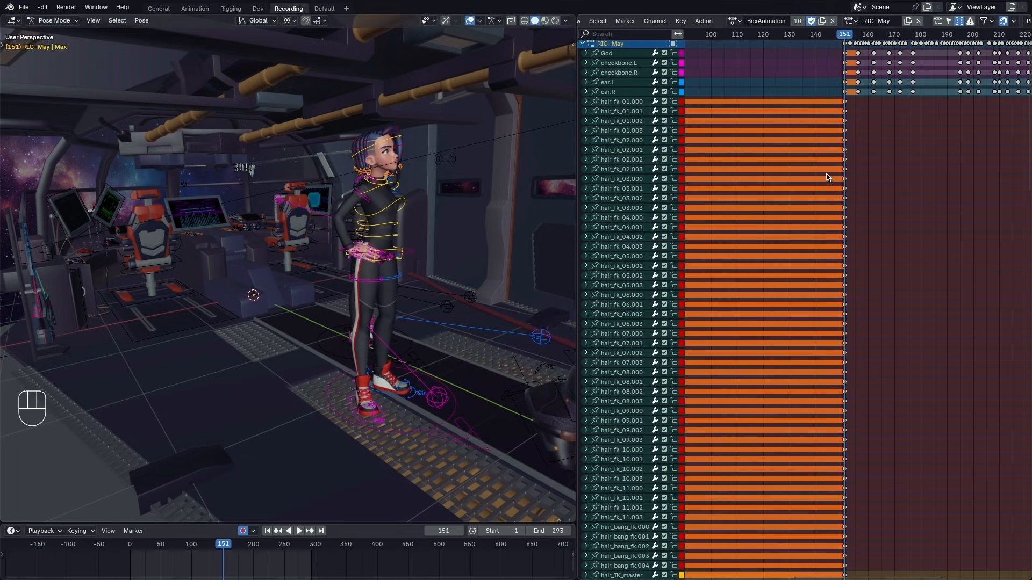
scroll(851, 123, down, 2)
scroll(850, 123, up, 2)
key(shift+d)
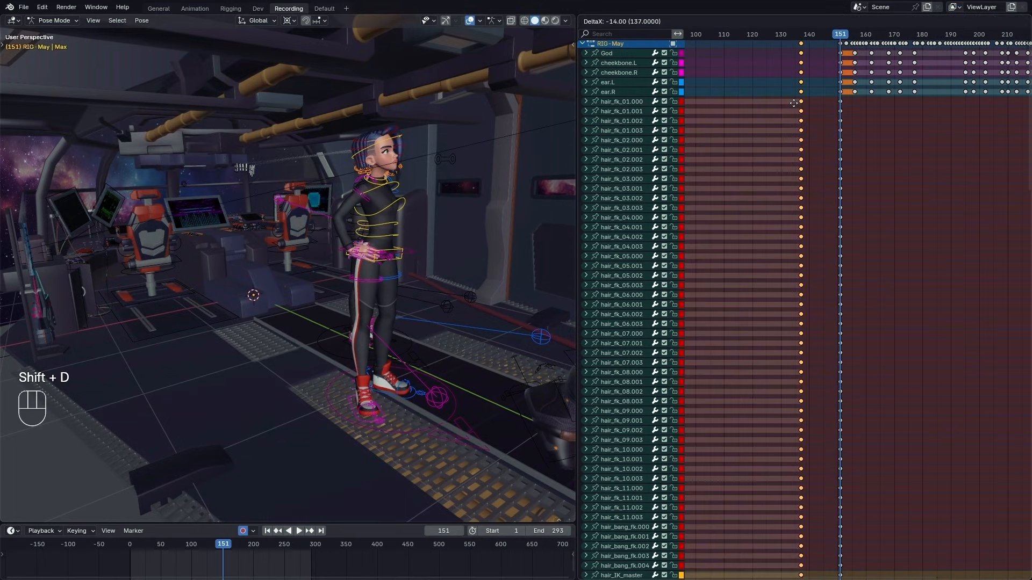
Check May's pose between frames 137 and 151, and return the animation to frame 1
drag(813, 37, 829, 36)
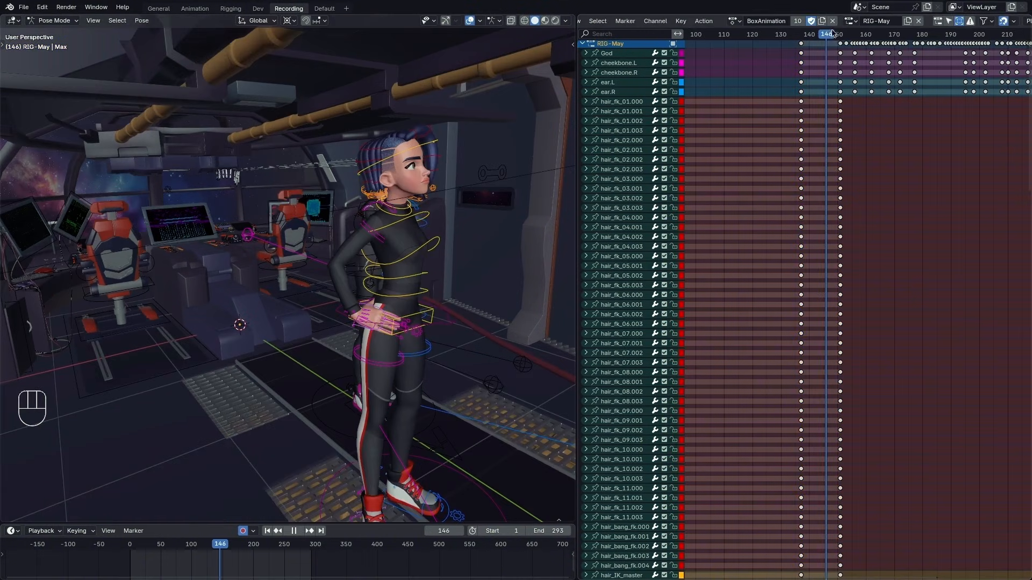
drag(828, 36, 824, 37)
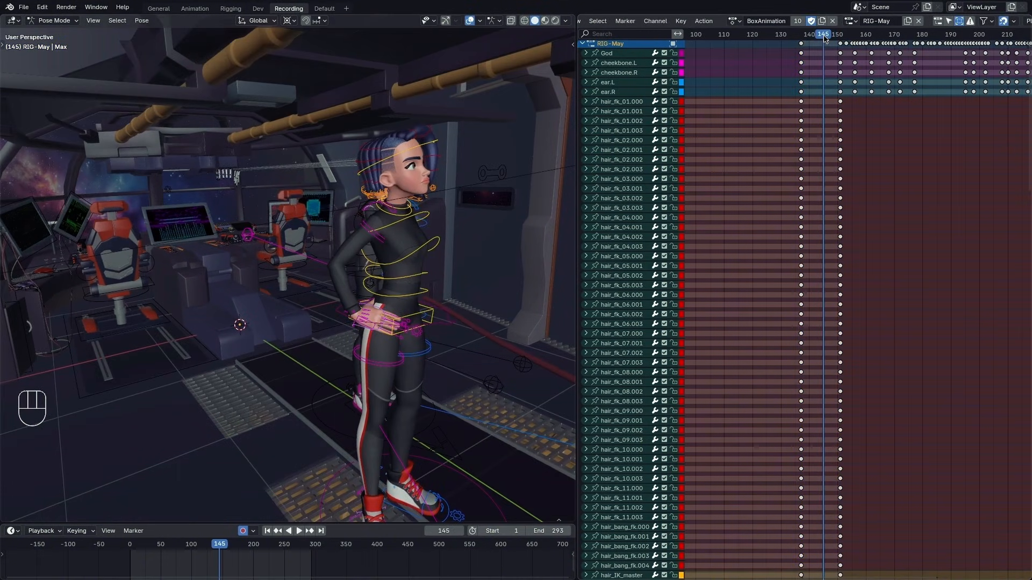
key(Home)
alt+shift+drag(818, 90, 836, 99)
drag(836, 39, 748, 41)
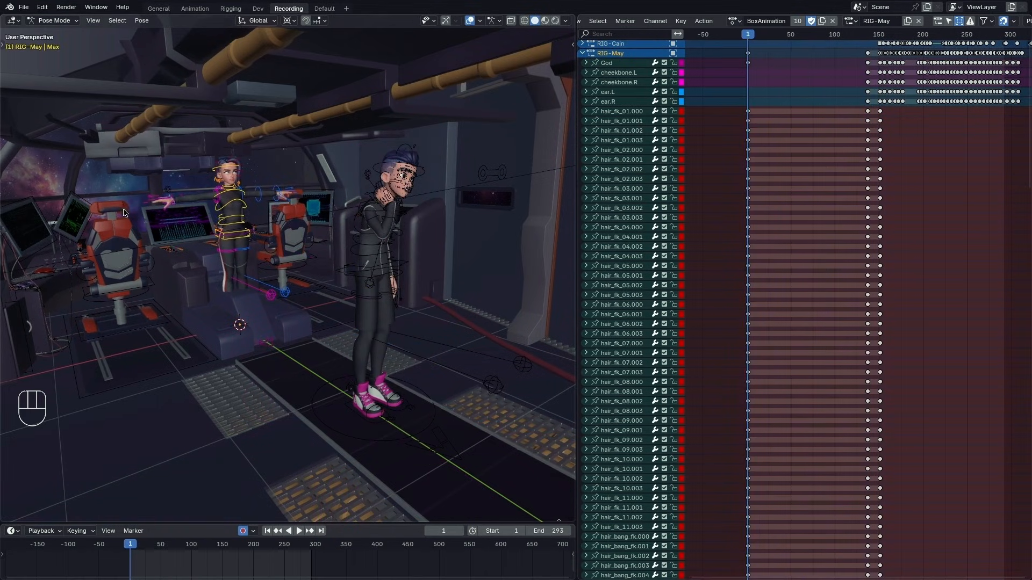
ctrl+alt+drag(219, 216, 344, 231)
ctrl+alt+drag(323, 280, 354, 243)
key(ctrl+Tab)
key(ctrl+Tab)
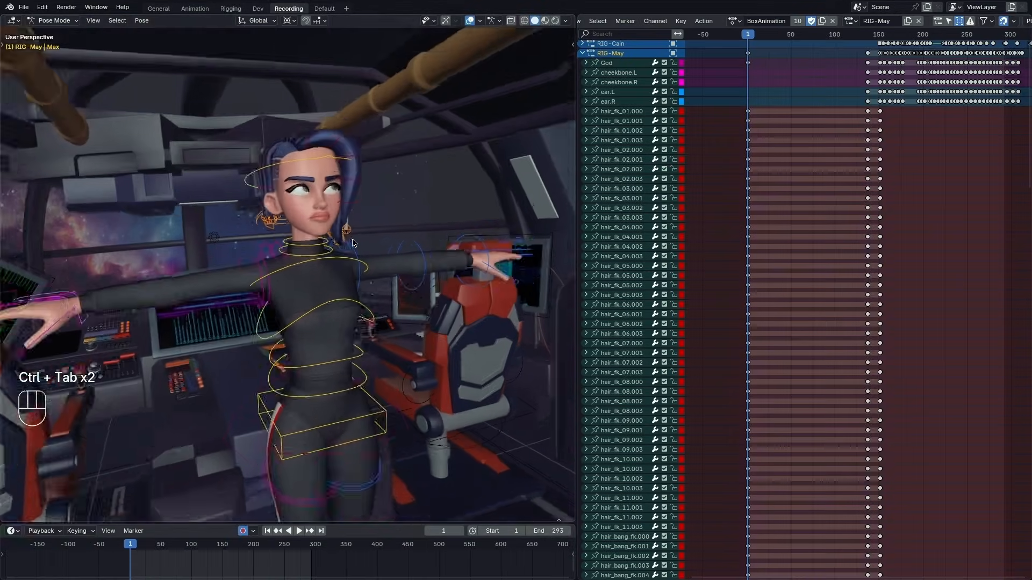
middle_drag(355, 244, 354, 231)
scroll(354, 231, up, 7)
key(ctrl+Tab)
click(354, 223)
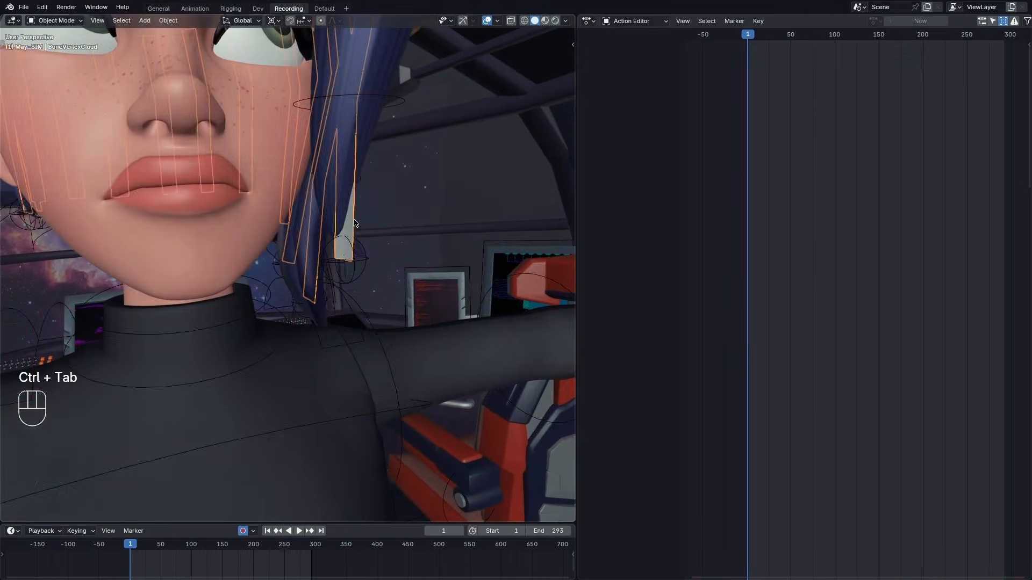
key(z)
scroll(354, 223, down, 7)
alt+shift+drag(354, 223, 409, 268)
mouse_move(408, 268)
alt+mouse_down()
mouse_move(446, 269)
mouse_move(404, 272)
mouse_move(414, 274)
alt+mouse_up()
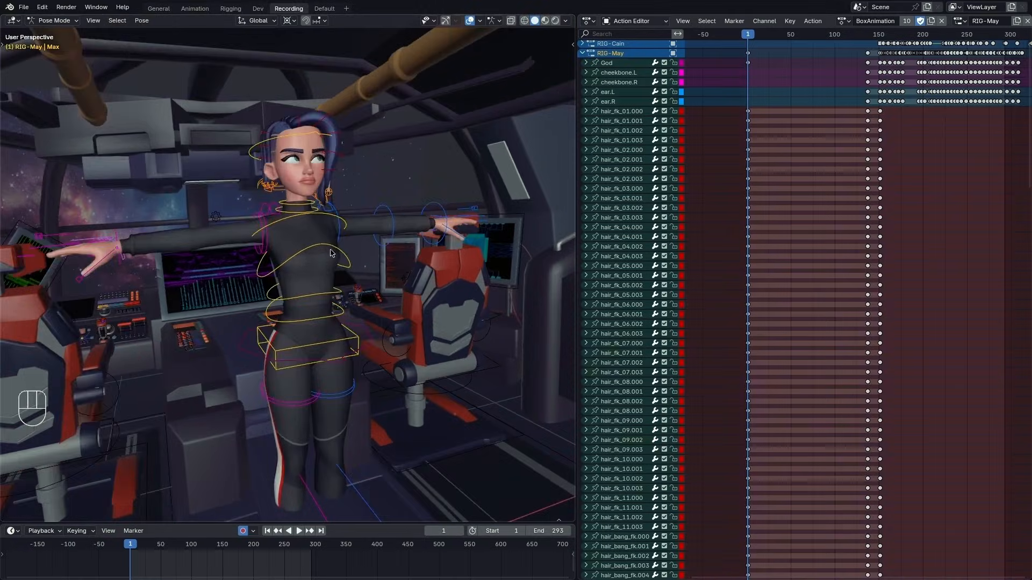
Switch from Pose Mode to Object Mode, select May's BoneVertexCloud hair strips, and show their physics properties in a wider viewport layout
alt+drag(376, 279, 417, 285)
key(ctrl+Tab)
click(412, 270)
scroll(374, 223, down, 3)
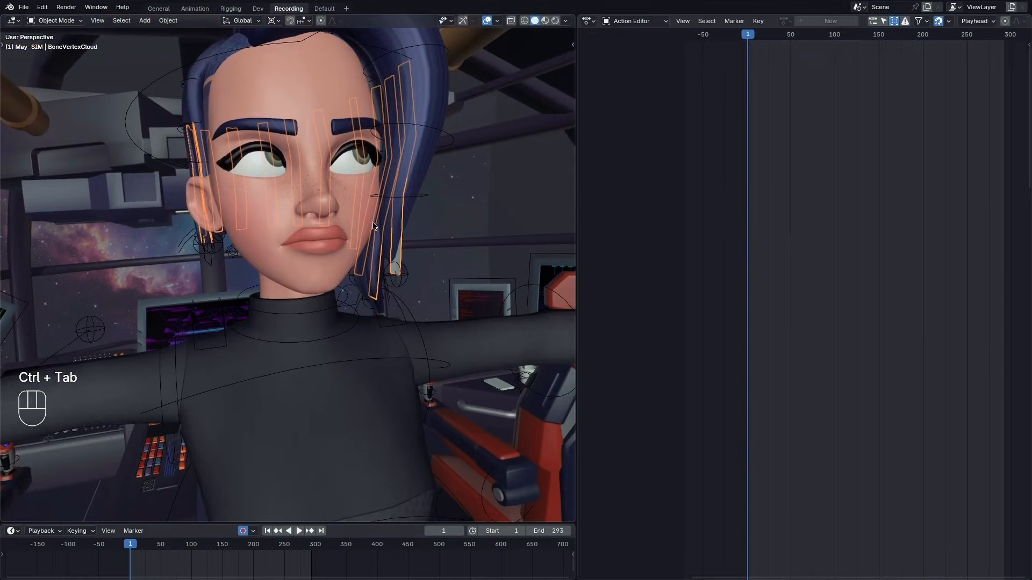
alt+drag(374, 225, 398, 235)
key(1)
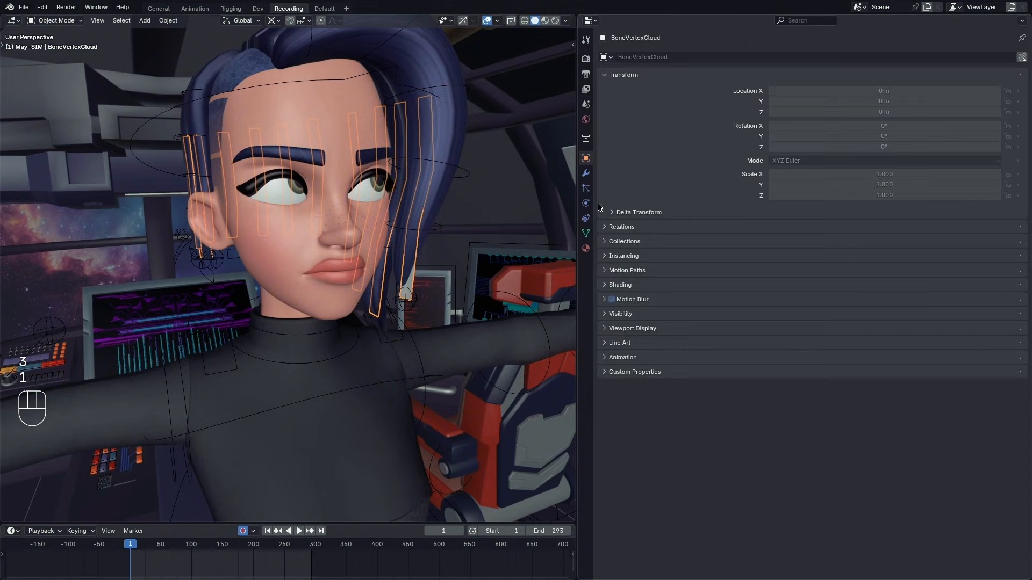
click(586, 218)
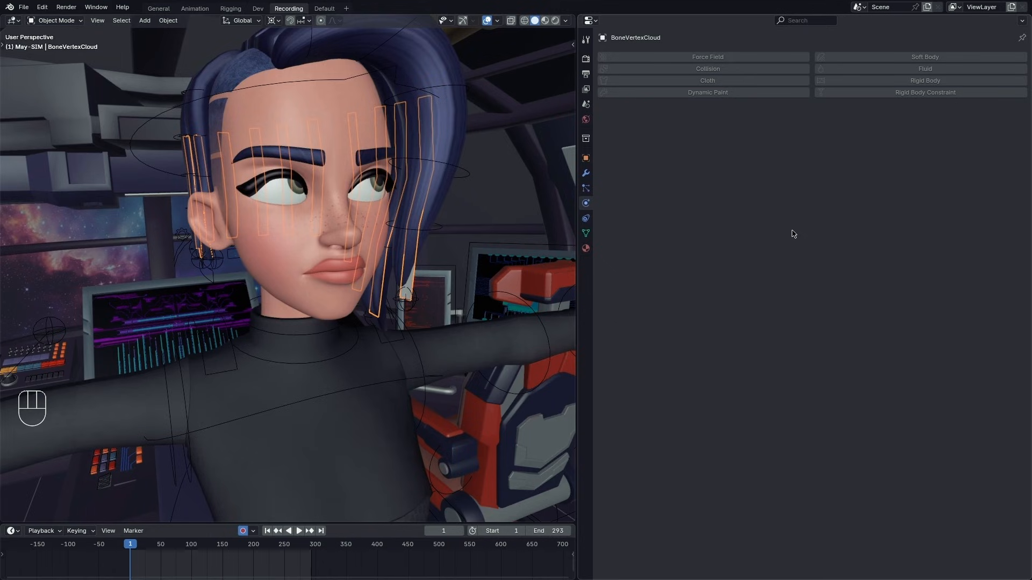
drag(578, 222, 609, 220)
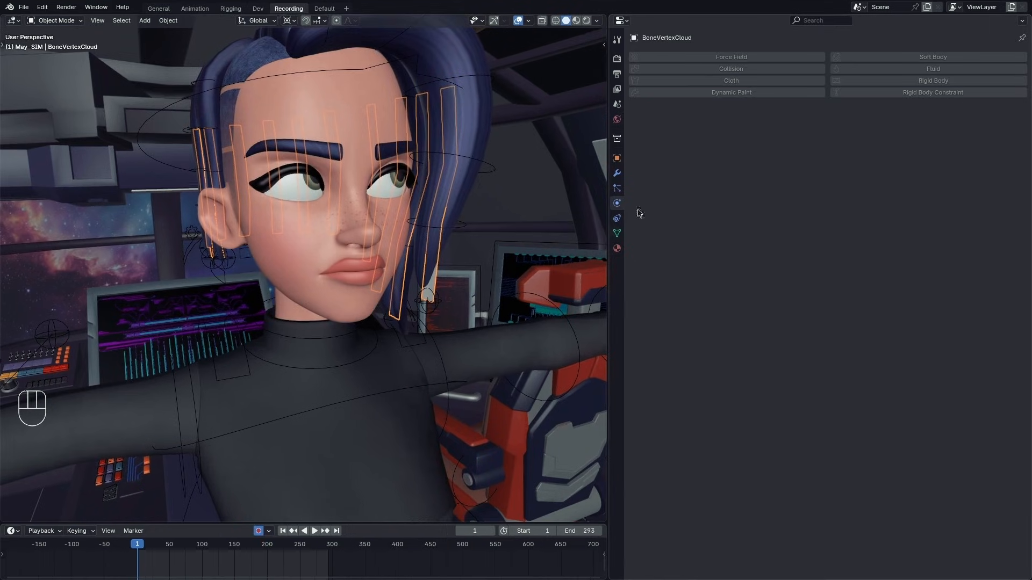
scroll(439, 105, down, 2)
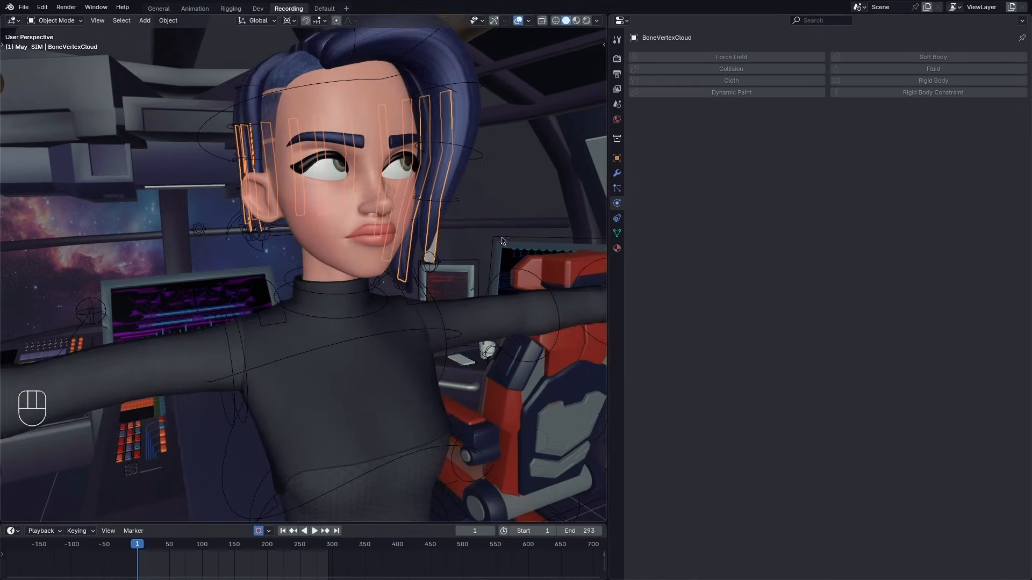
alt+drag(502, 240, 484, 94)
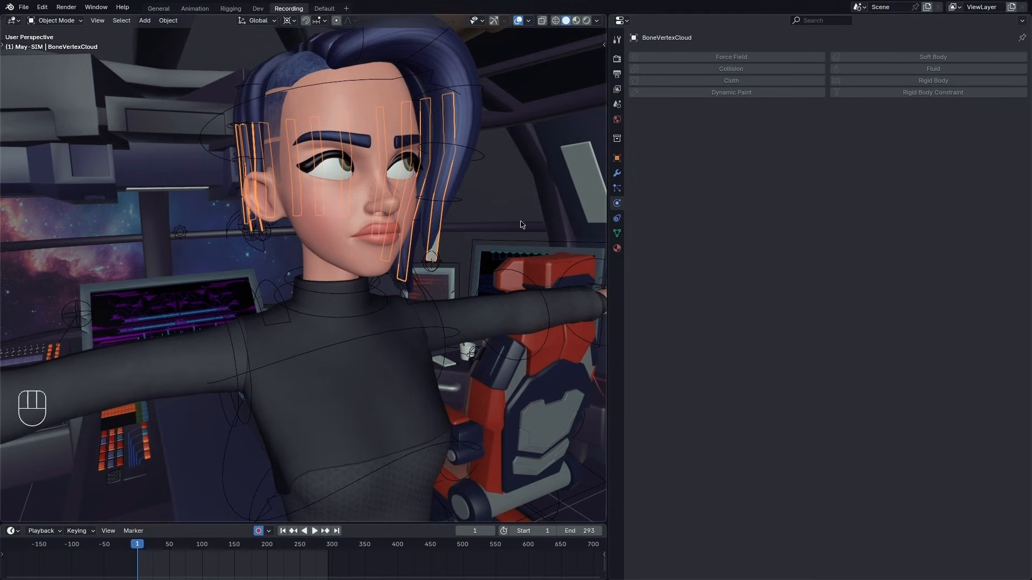
Make a library override of the BoneVertexCloud object and return to its physics properties
click(617, 157)
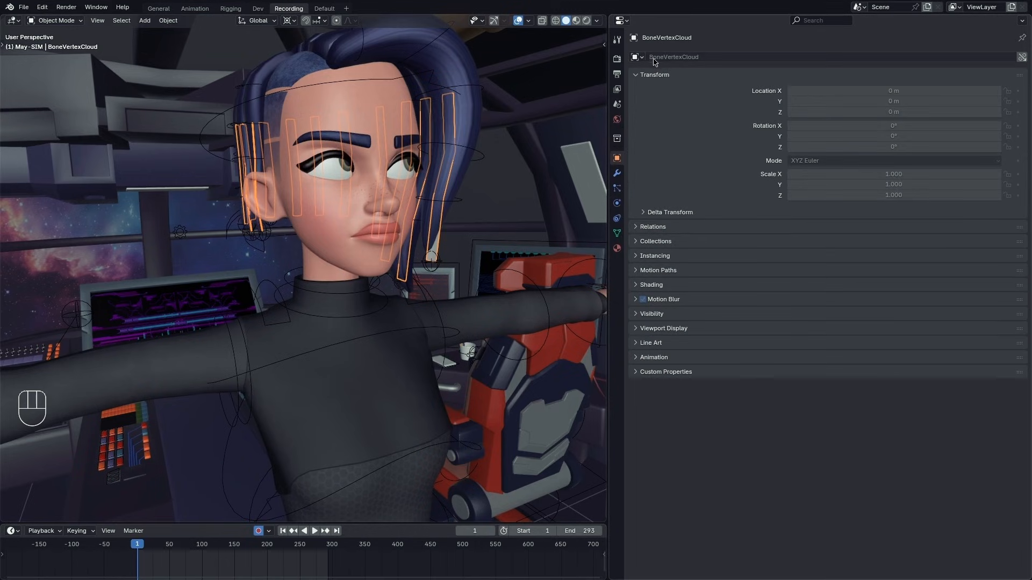
click(1022, 57)
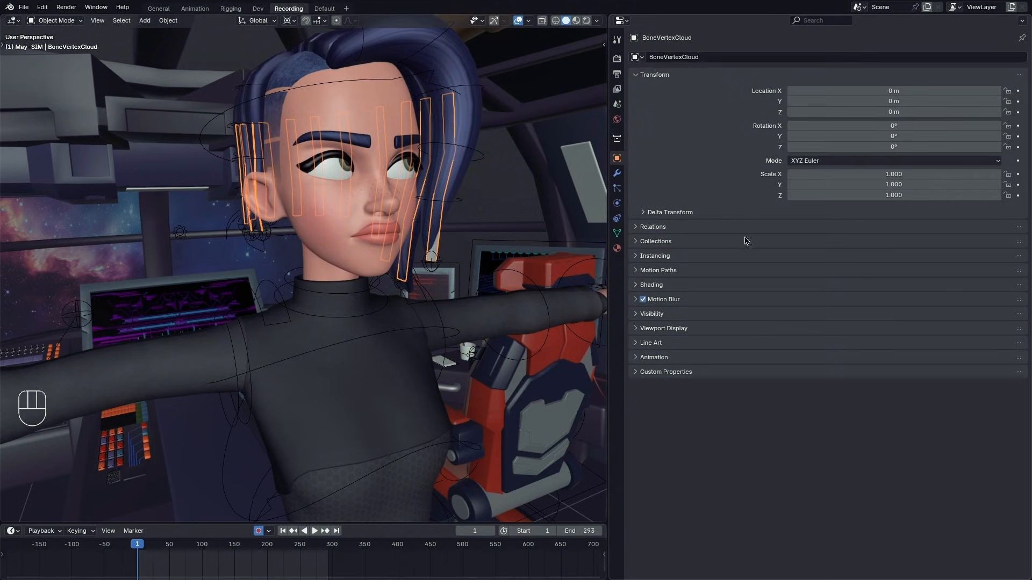
click(617, 204)
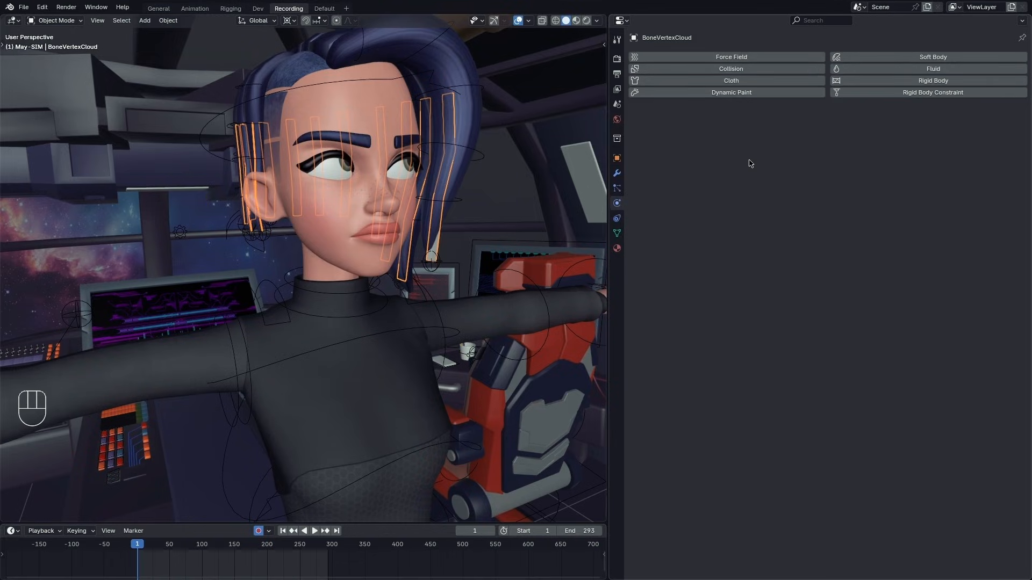
Add Cloth physics to the BoneVertexCloud hair strips and set the Speed Multiplier to 2
drag(608, 150, 663, 150)
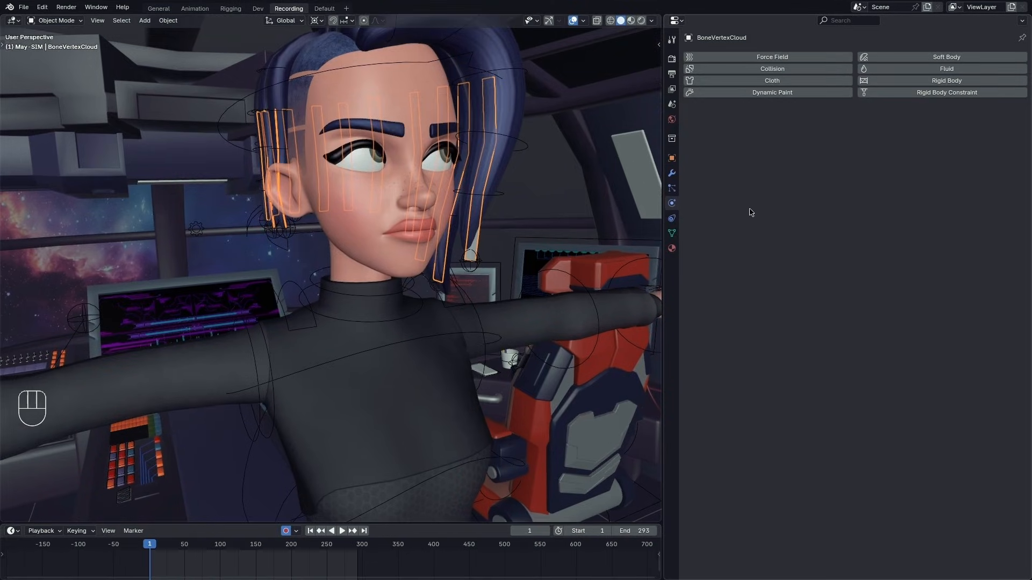
click(762, 80)
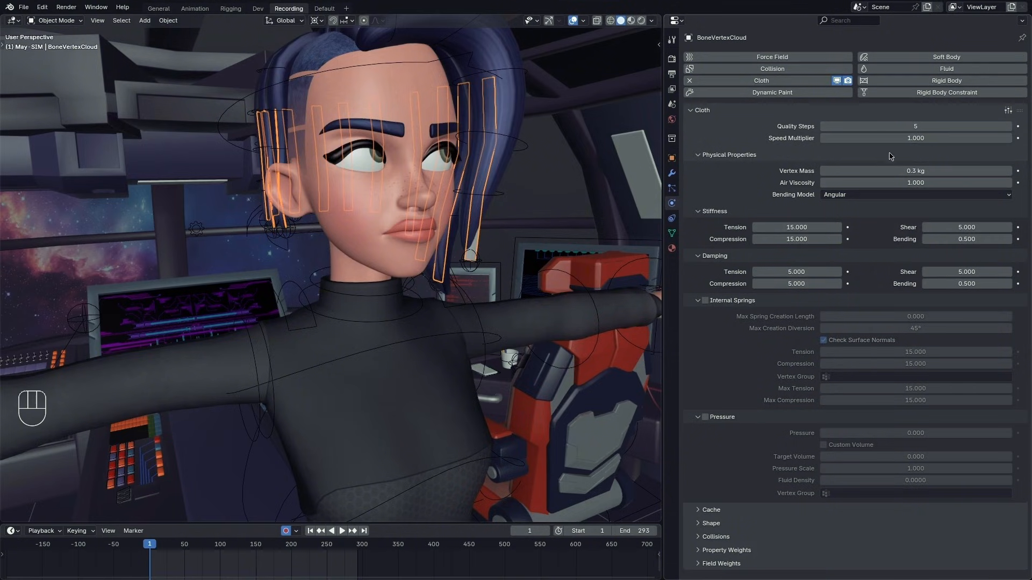
click(924, 137)
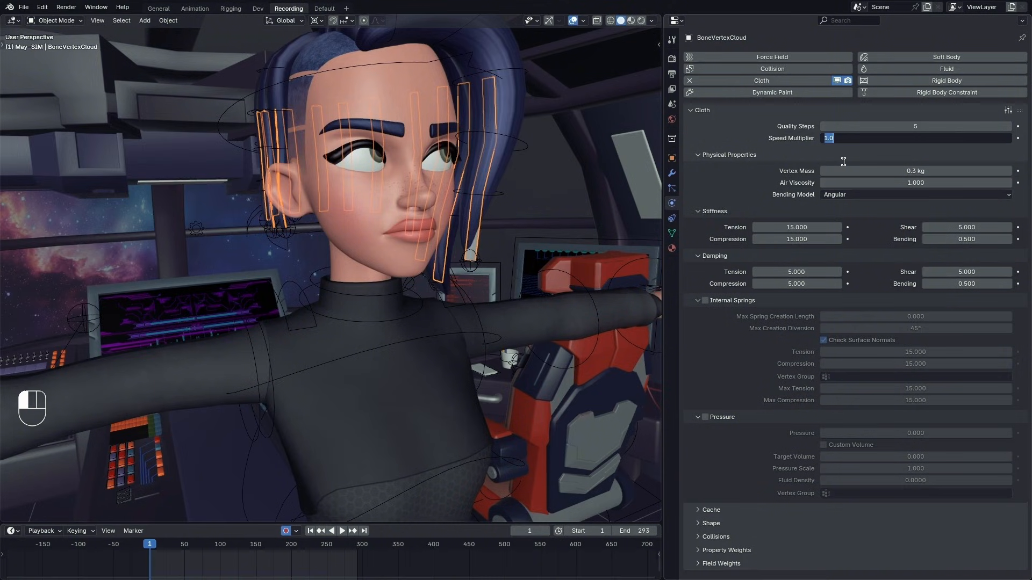
text(2)
key(Return)
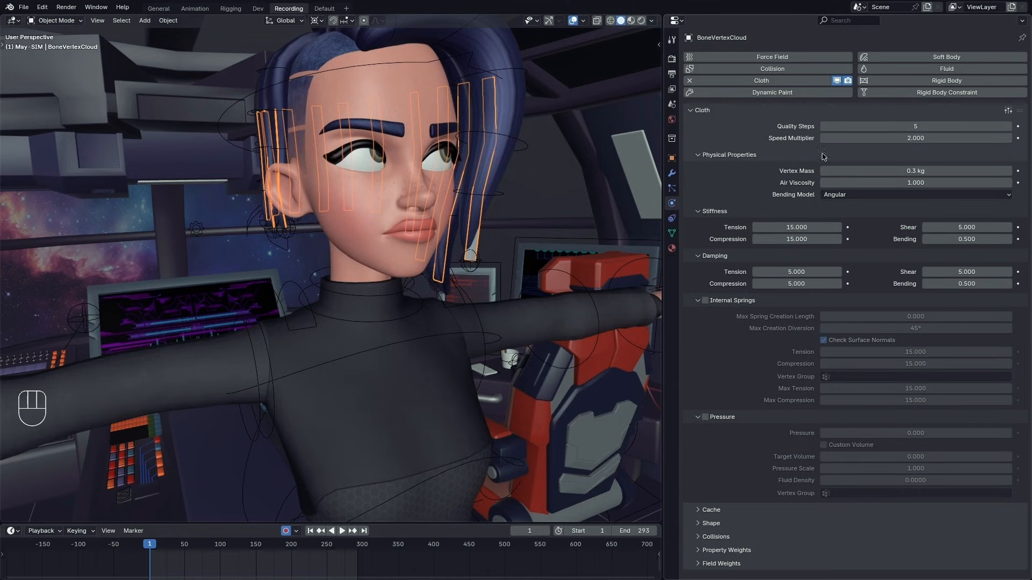
Set the hair strips' cloth Quality Steps to 8
alt+drag(483, 304, 535, 280)
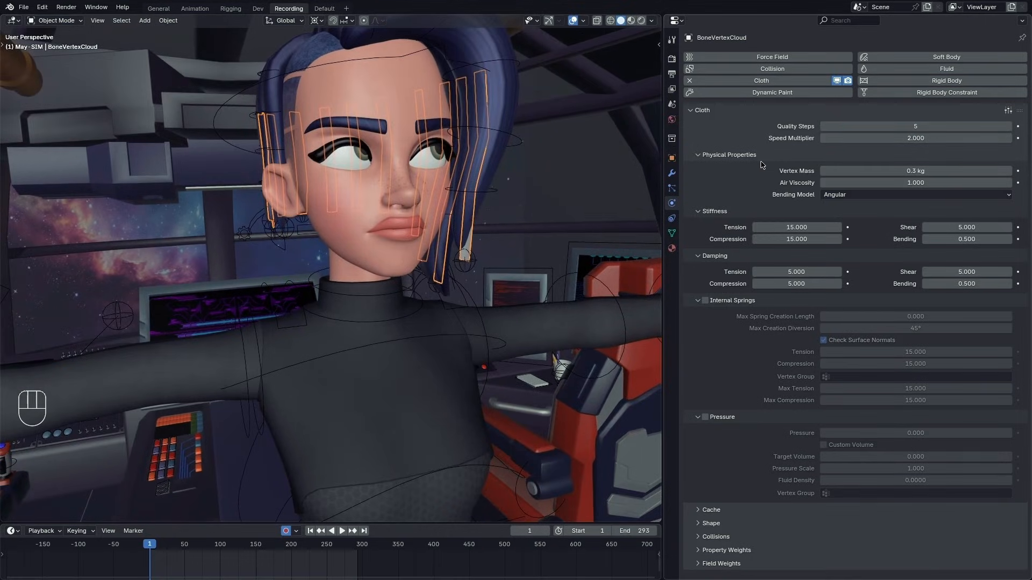
click(1009, 126)
click(1010, 126)
scroll(489, 221, down, 3)
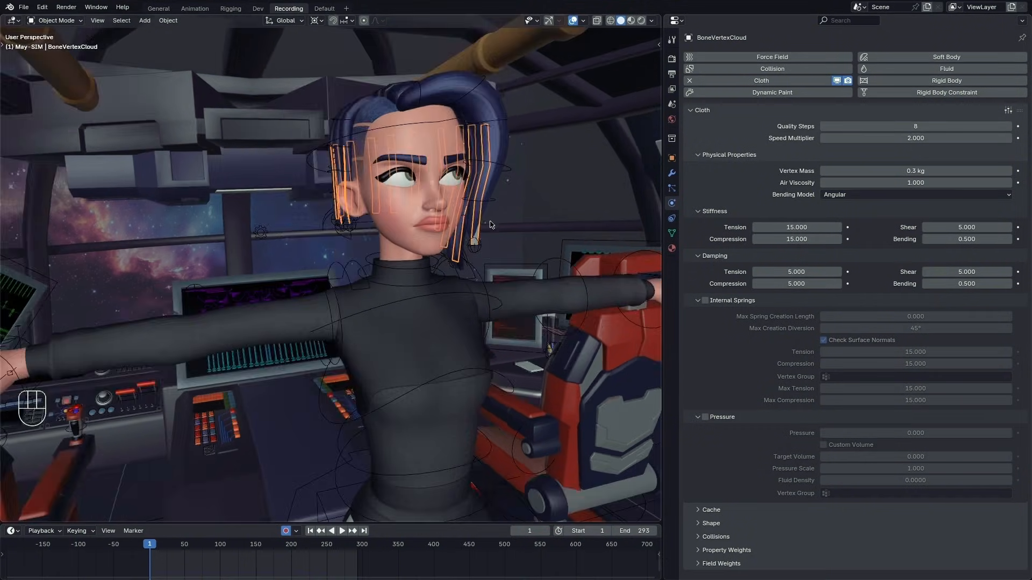
Assign the DEF-spine.007 vertex group as the cloth's Pin Group in the Shape settings
alt+drag(420, 258, 381, 289)
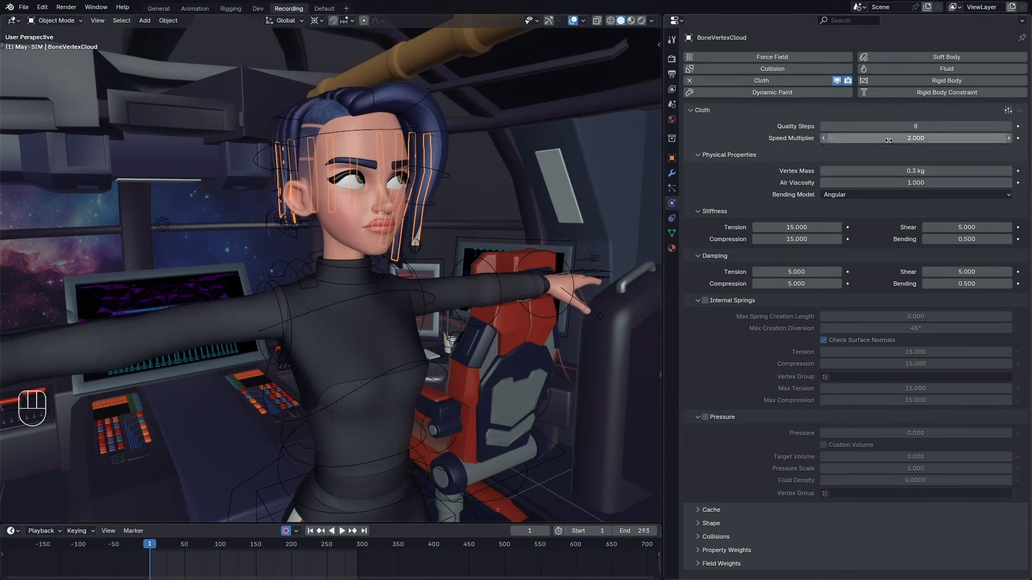
click(712, 524)
scroll(748, 386, down, 3)
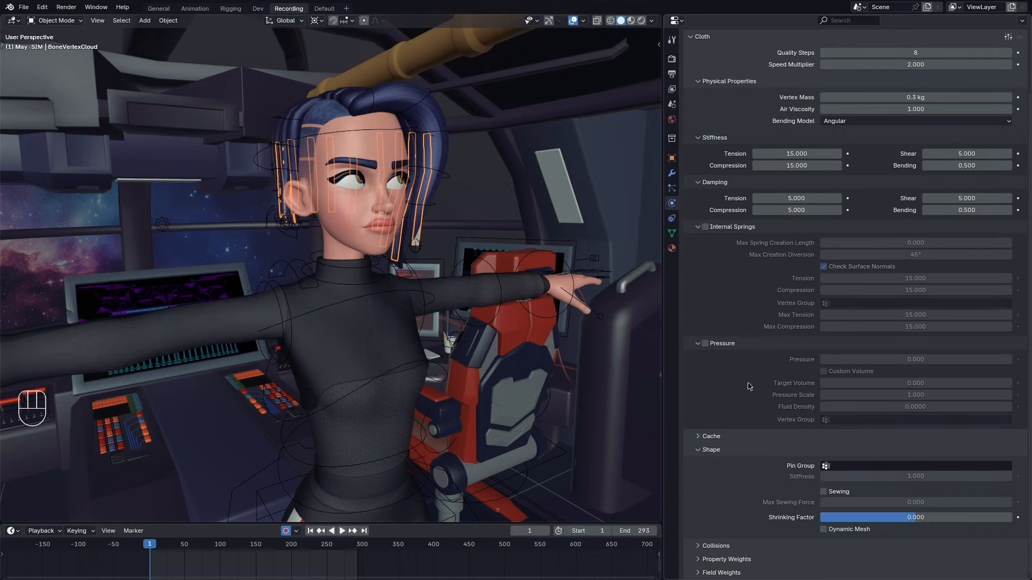
click(854, 469)
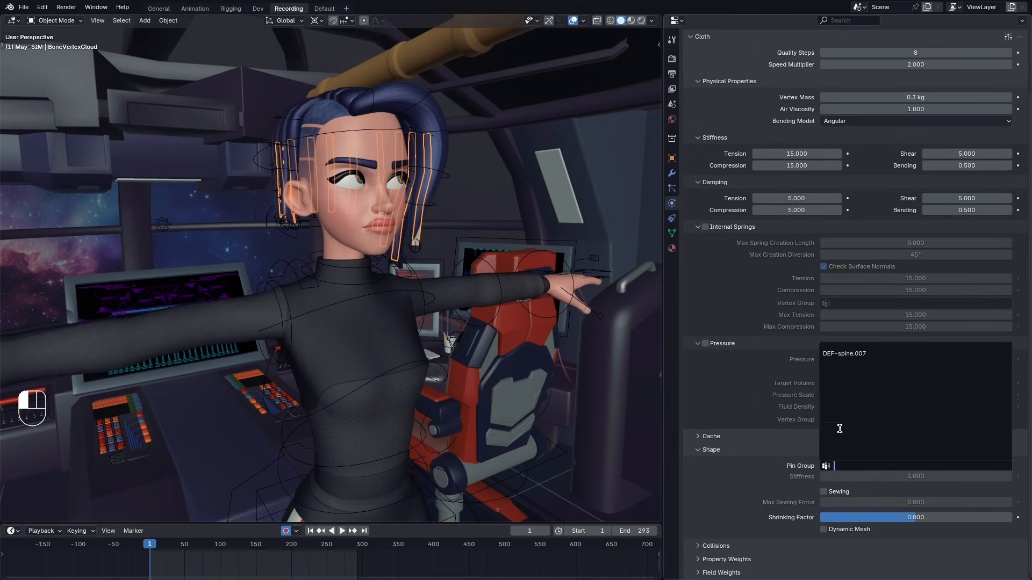
click(860, 354)
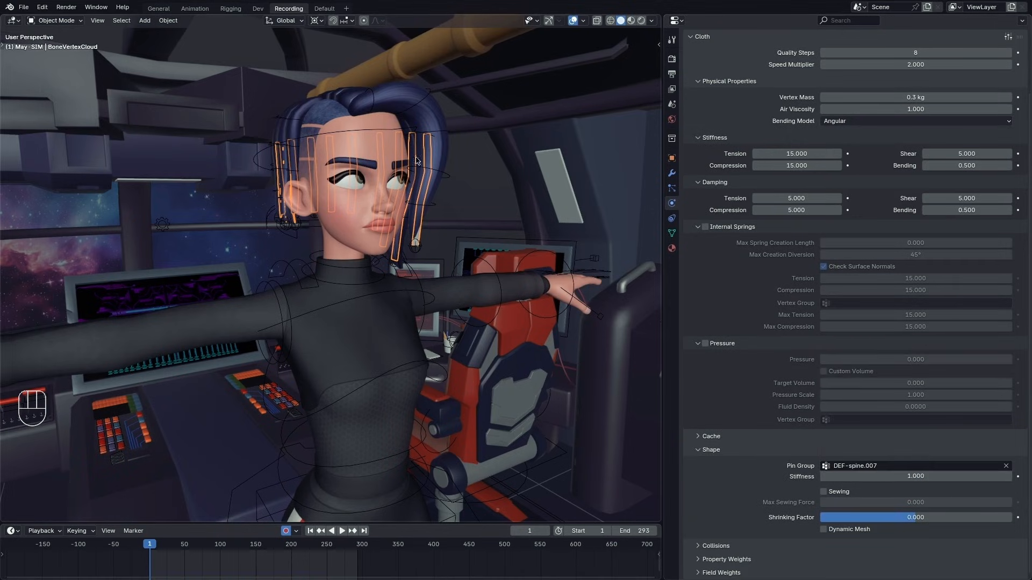
Examine how the hair strips sit around May's head and hair, deselecting and reselecting them to compare
key(KP_Decimal)
scroll(427, 115, down, 4)
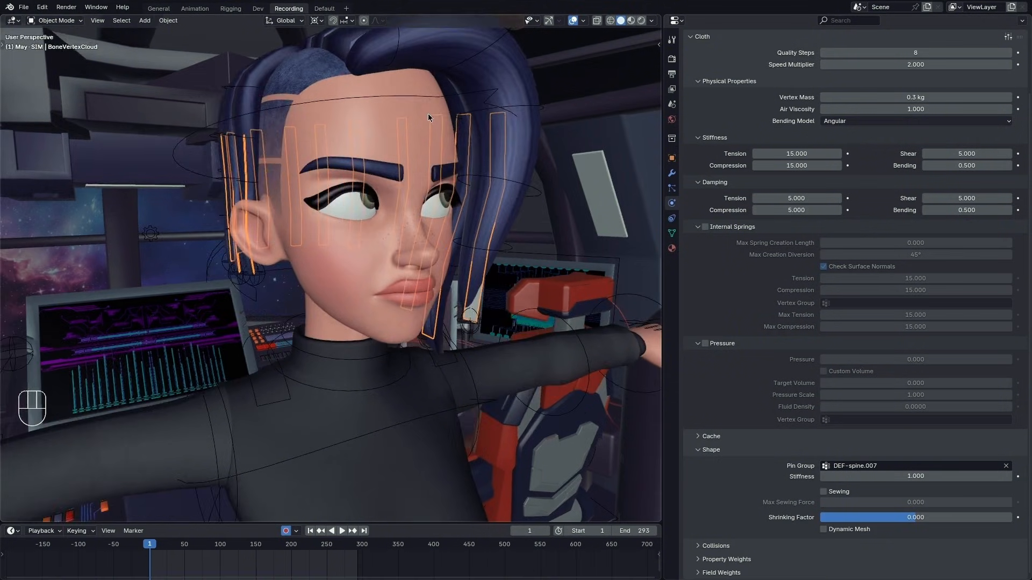
alt+drag(379, 316, 359, 293)
alt+shift+drag(359, 292, 331, 303)
scroll(799, 361, up, 3)
key(alt+a)
scroll(338, 266, up, 2)
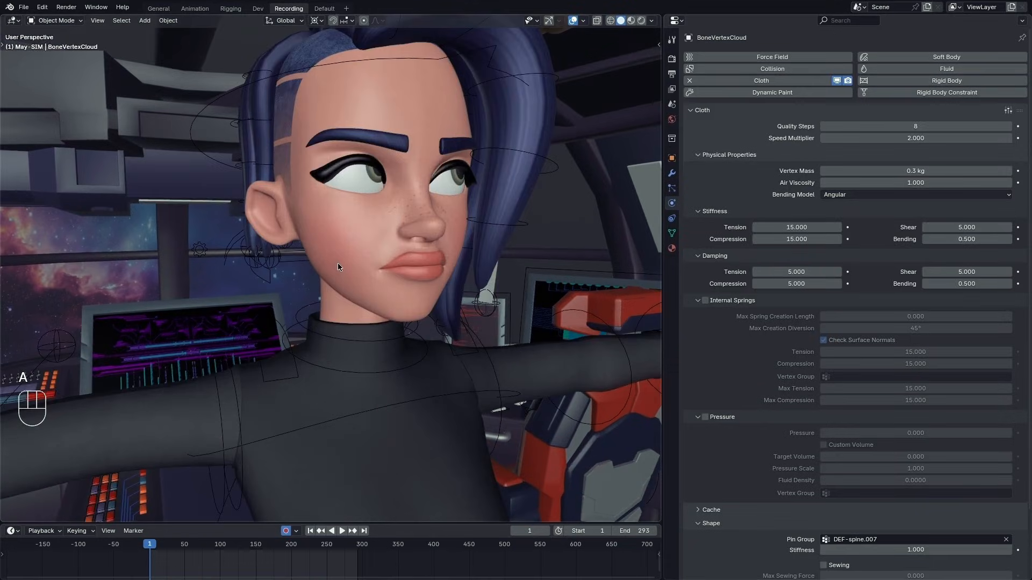
click(422, 188)
alt+shift+drag(432, 224, 509, 231)
click(474, 312)
key(alt+z)
key(alt+z)
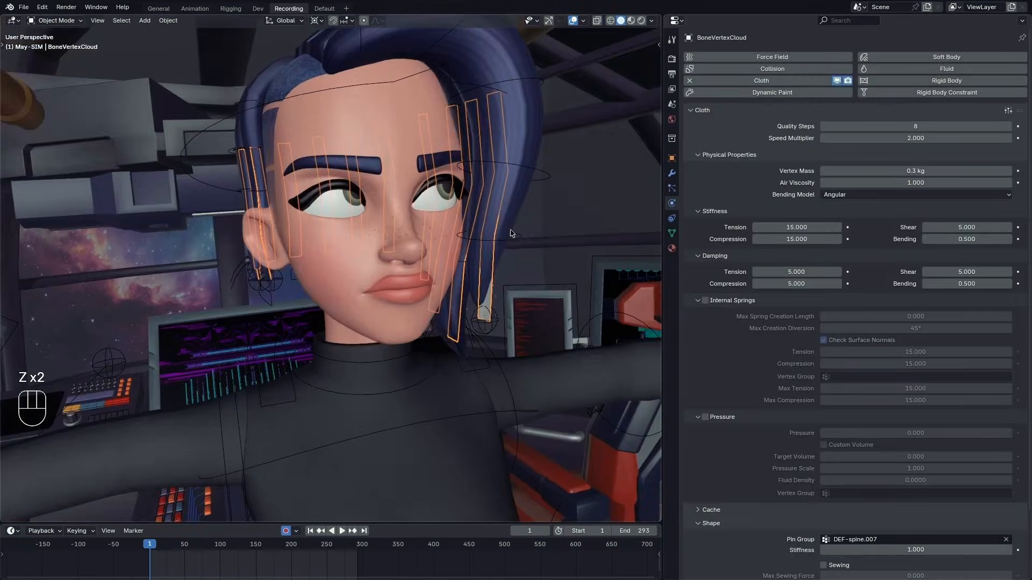
Make a library override of May's head mesh, geo_may_head, and add Collision physics to it
alt+drag(265, 281, 379, 276)
click(354, 276)
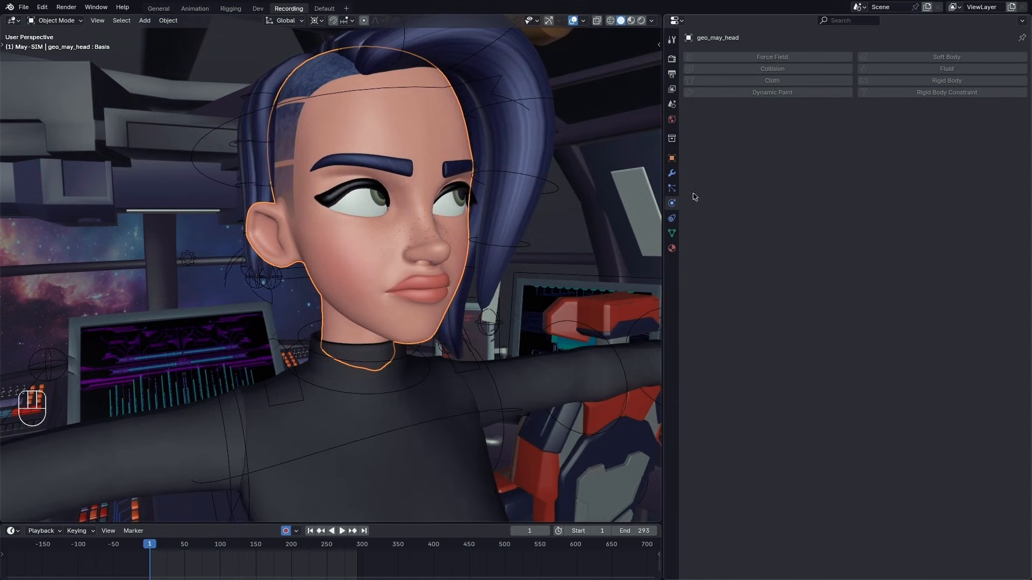
click(671, 158)
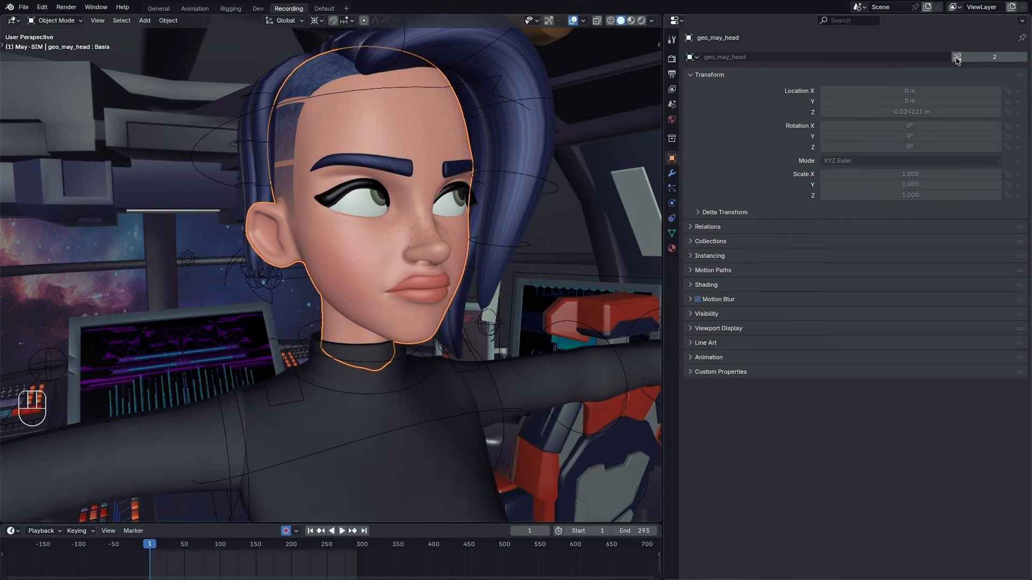
click(671, 203)
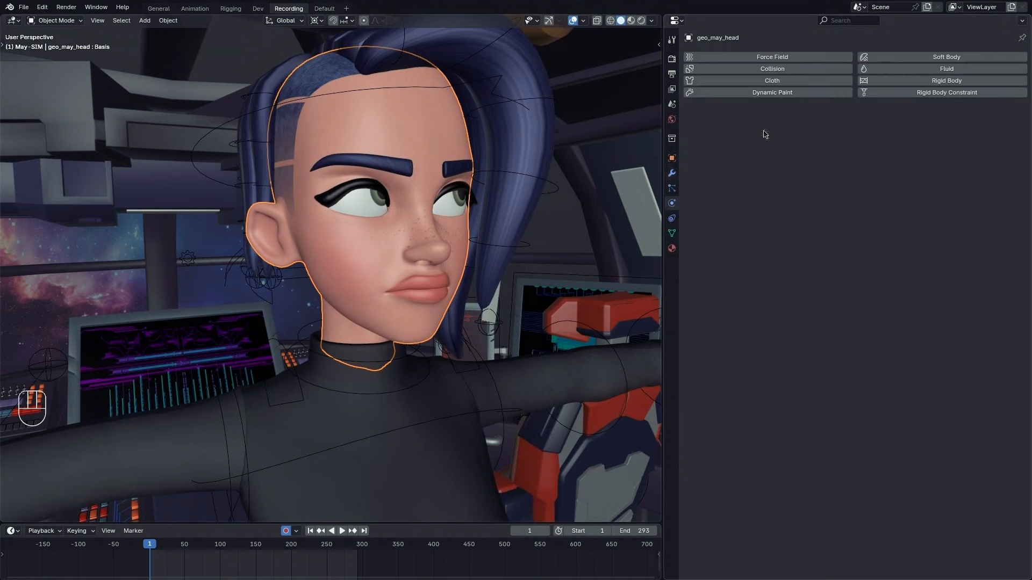
click(777, 70)
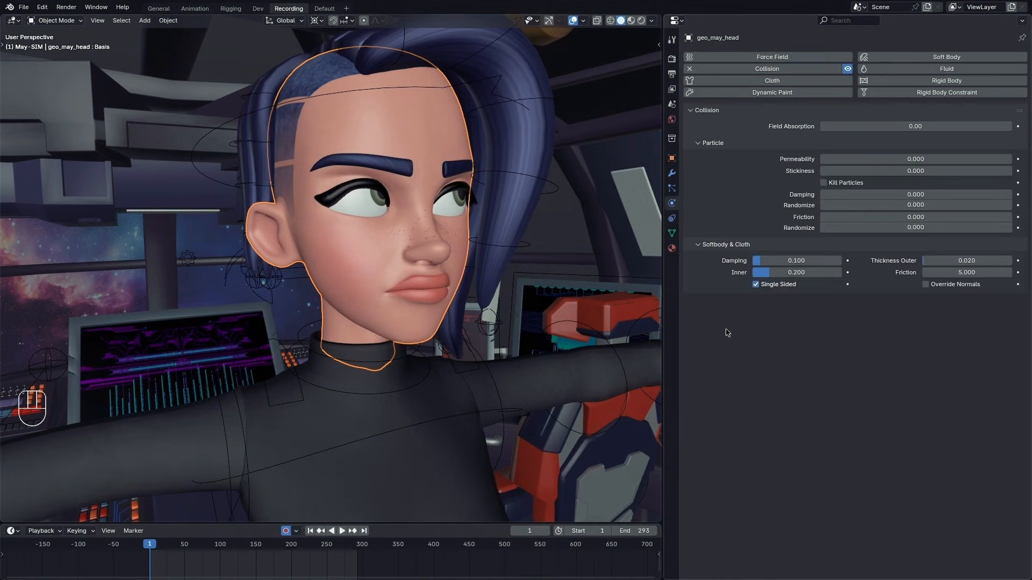
Set the head collision's outer thickness for soft body and cloth to 0.001
click(971, 261)
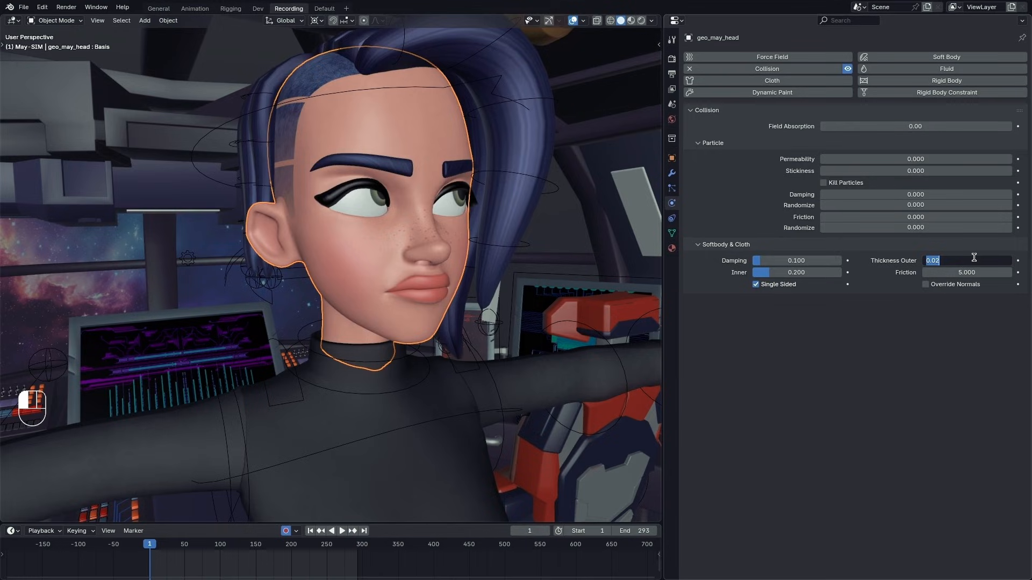
text(0.001)
key(Return)
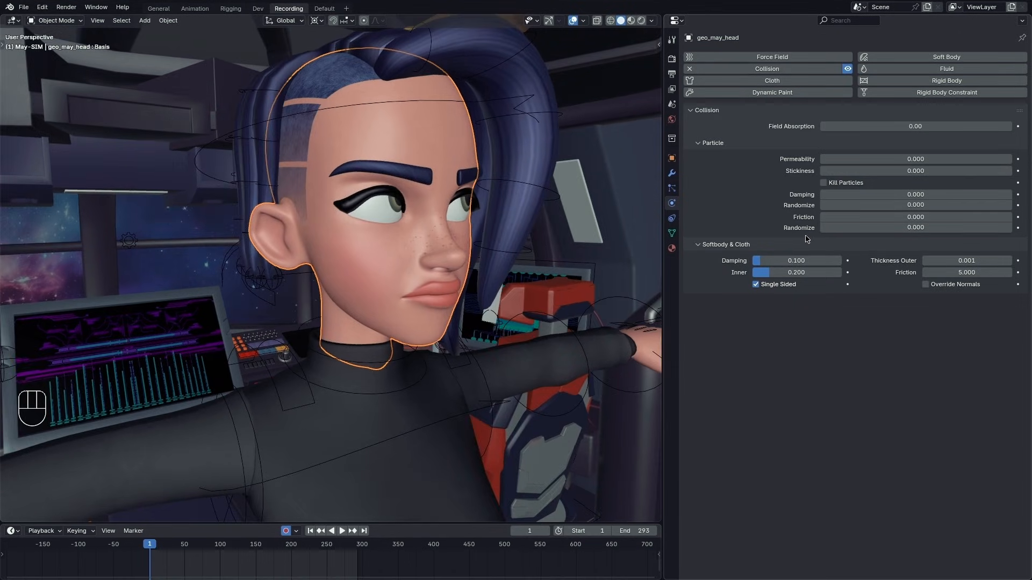
alt+drag(386, 358, 285, 344)
alt+drag(398, 317, 373, 369)
Select the BoneVertexCloud hair strips and set their cloth cache's simulation end frame to 100
click(479, 311)
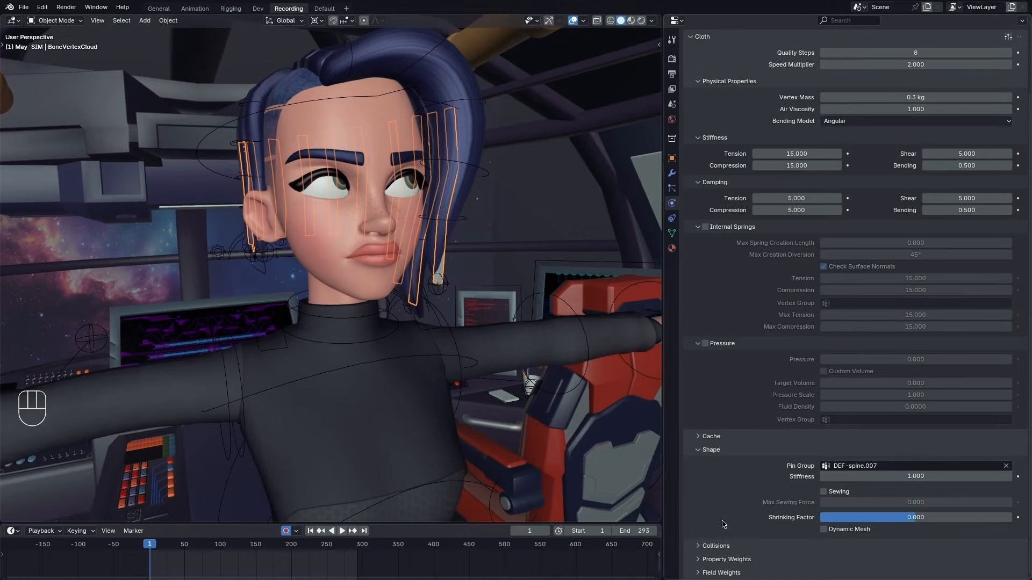
click(701, 433)
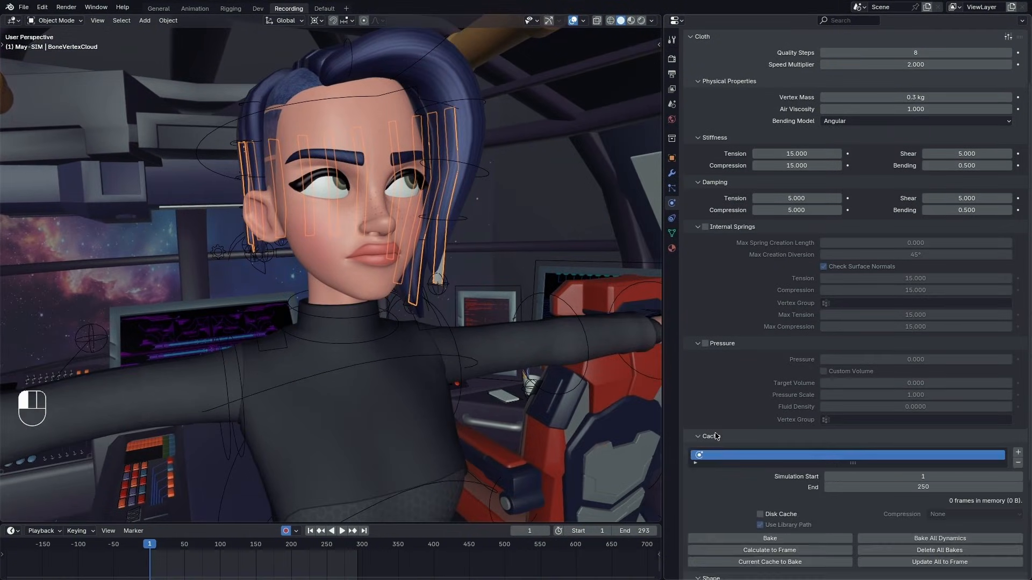
scroll(729, 322, down, 5)
click(914, 358)
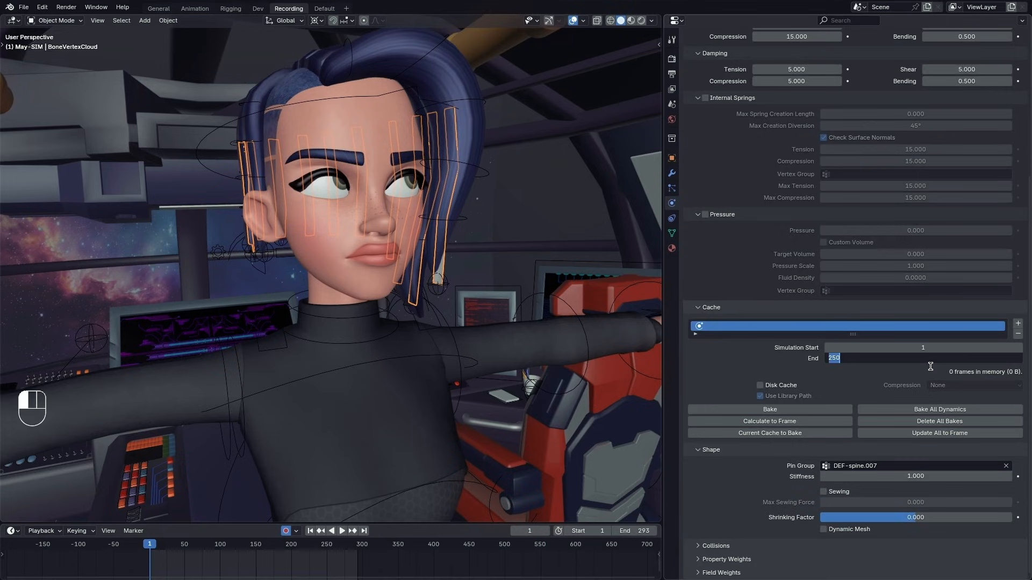
text(100)
click(930, 367)
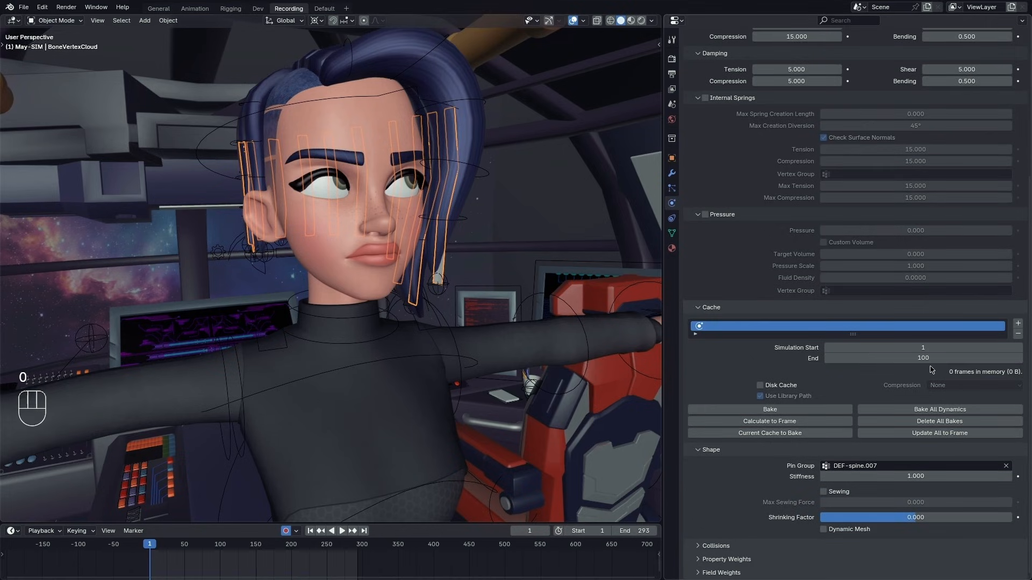
Save the scene file and bake the cloth simulation of the BoneVertexCloud hair strips
scroll(434, 255, down, 8)
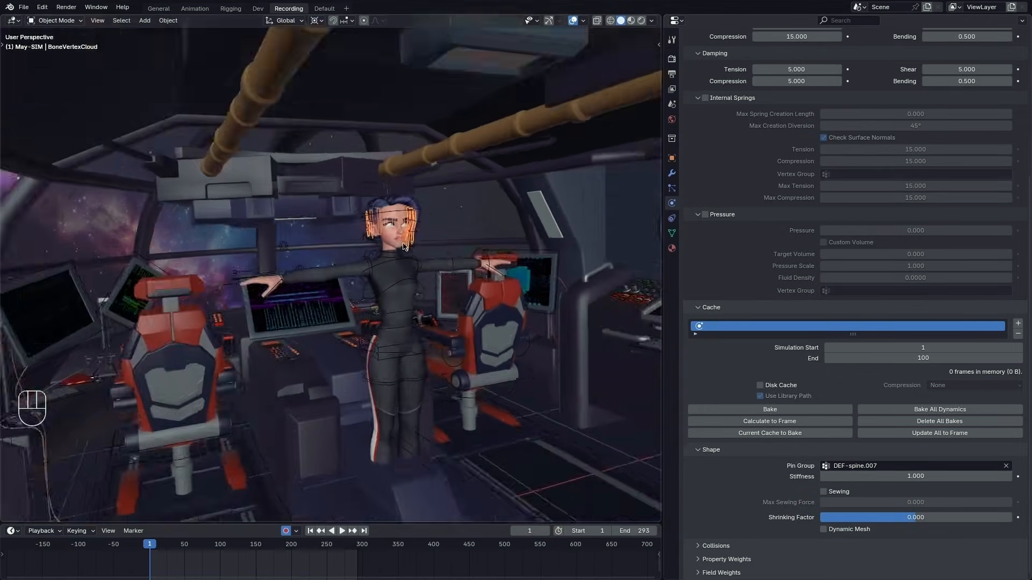
alt+drag(434, 255, 377, 294)
scroll(387, 305, down, 2)
middle_drag(377, 294, 424, 299)
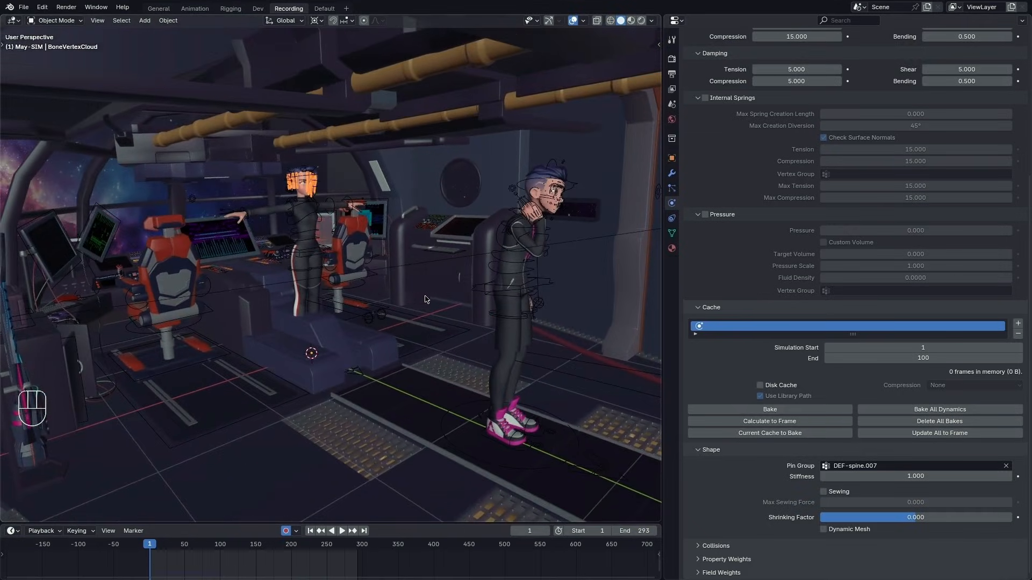
key(ctrl+s)
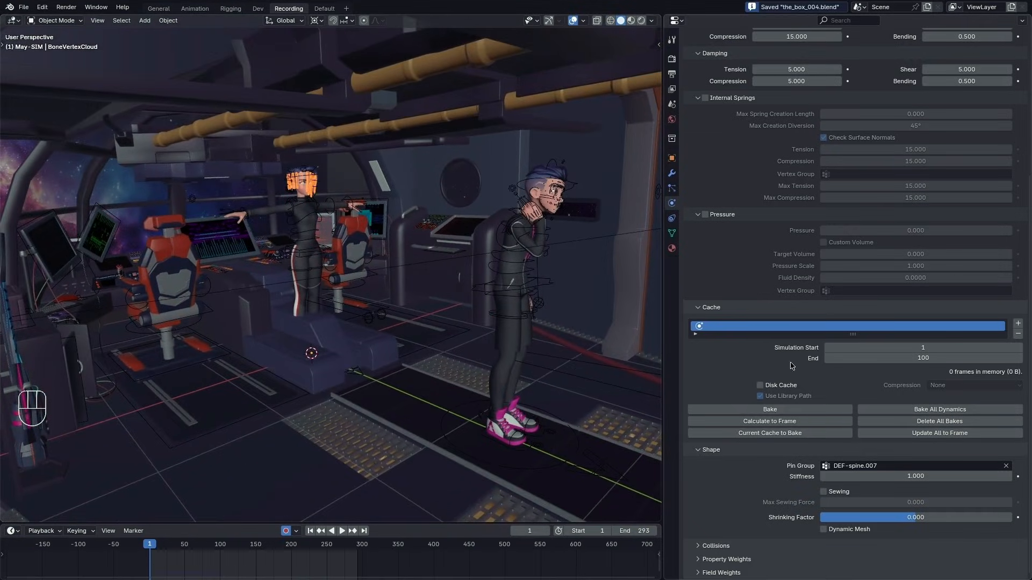
click(802, 412)
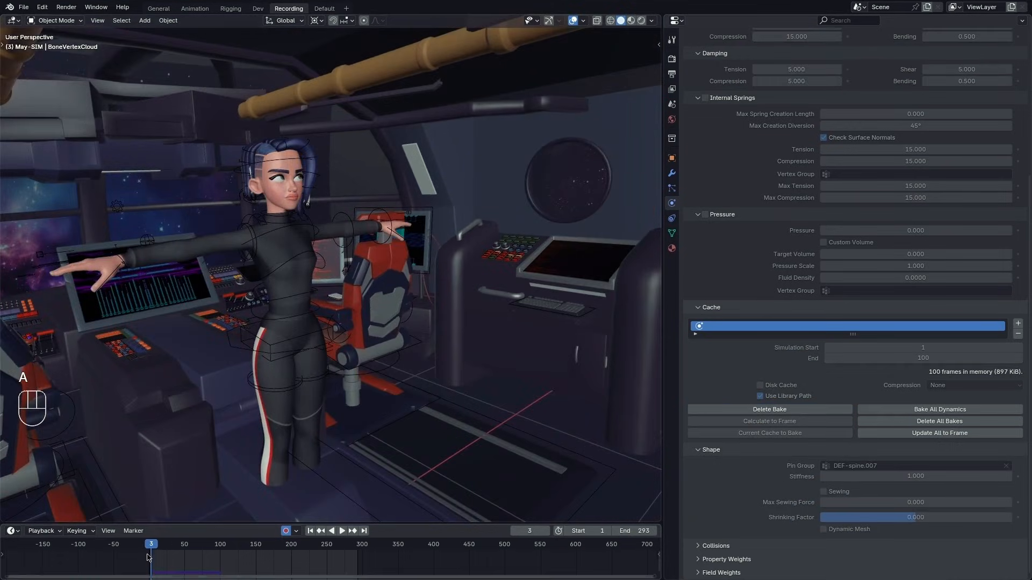
Scrub the baked simulation up to frame 72 with the hair strips selected and examine how they follow May's head
drag(161, 544, 171, 544)
click(361, 206)
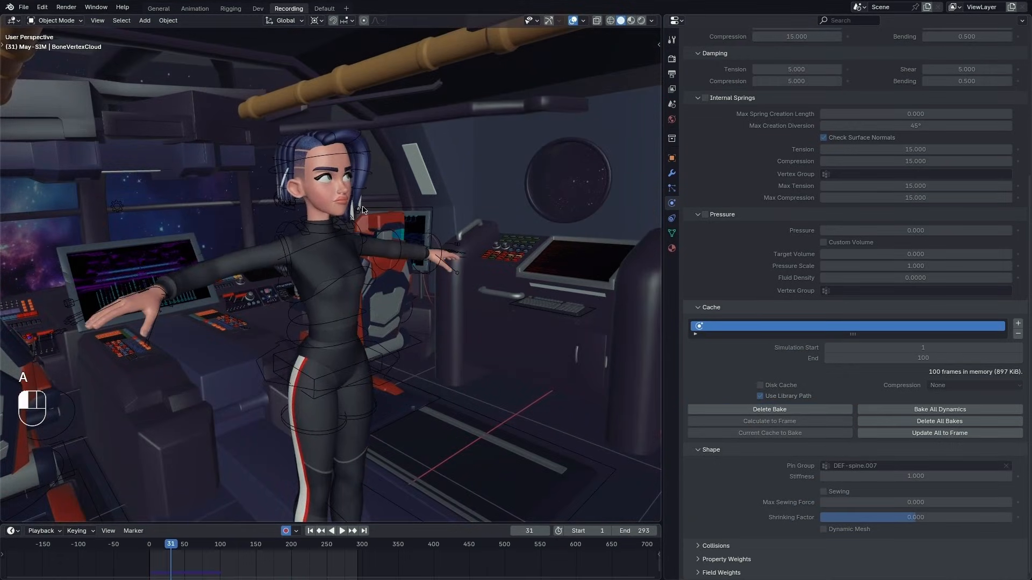
click(361, 206)
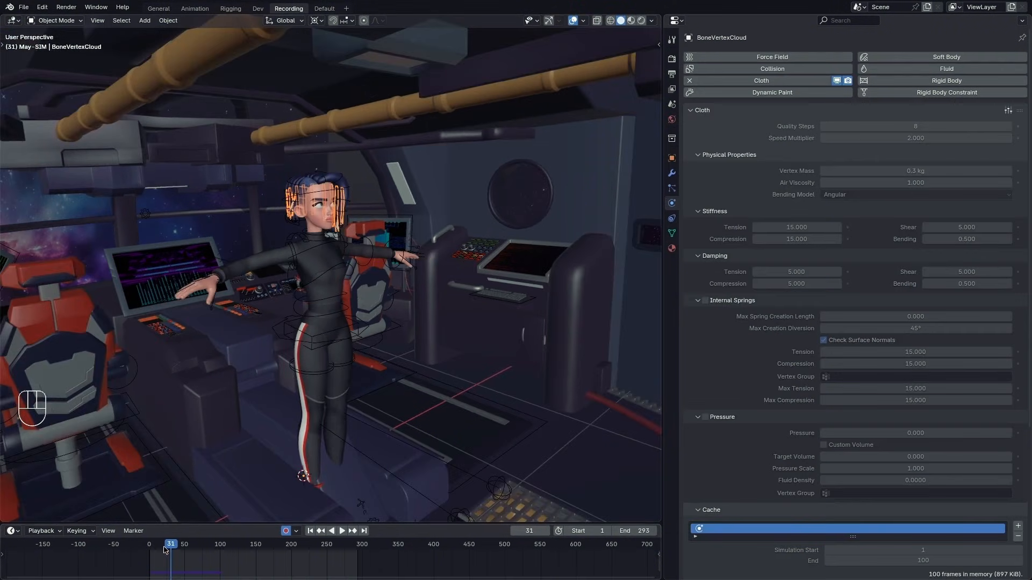
key(space)
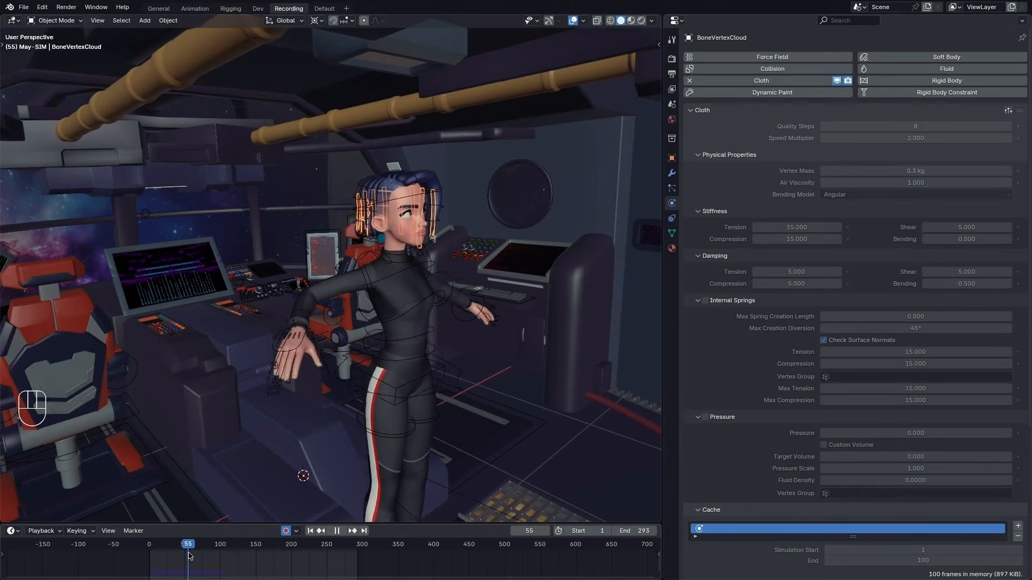
drag(189, 555, 201, 559)
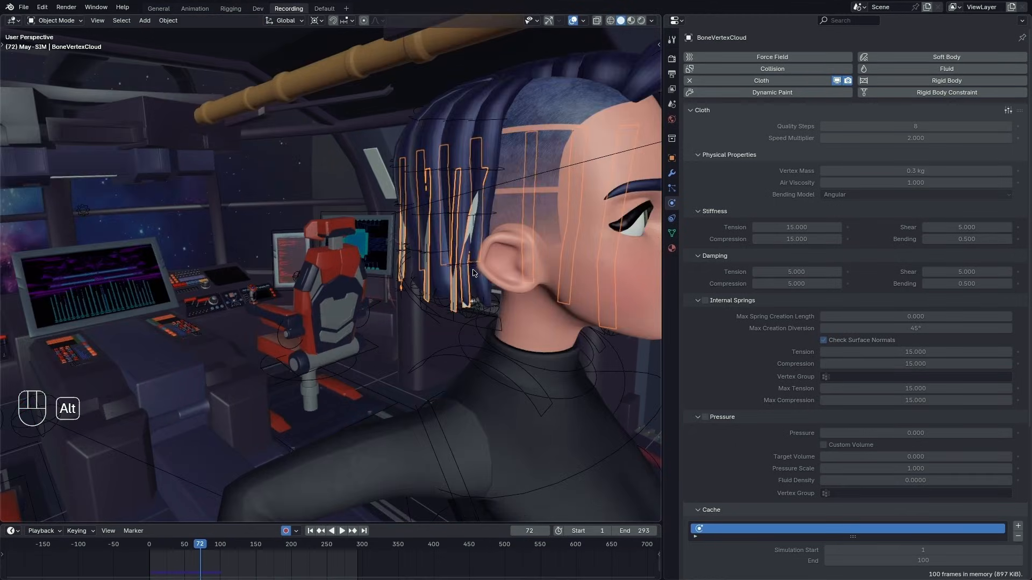
alt+drag(473, 273, 455, 247)
scroll(456, 247, down, 6)
alt+shift+drag(644, 352, 706, 350)
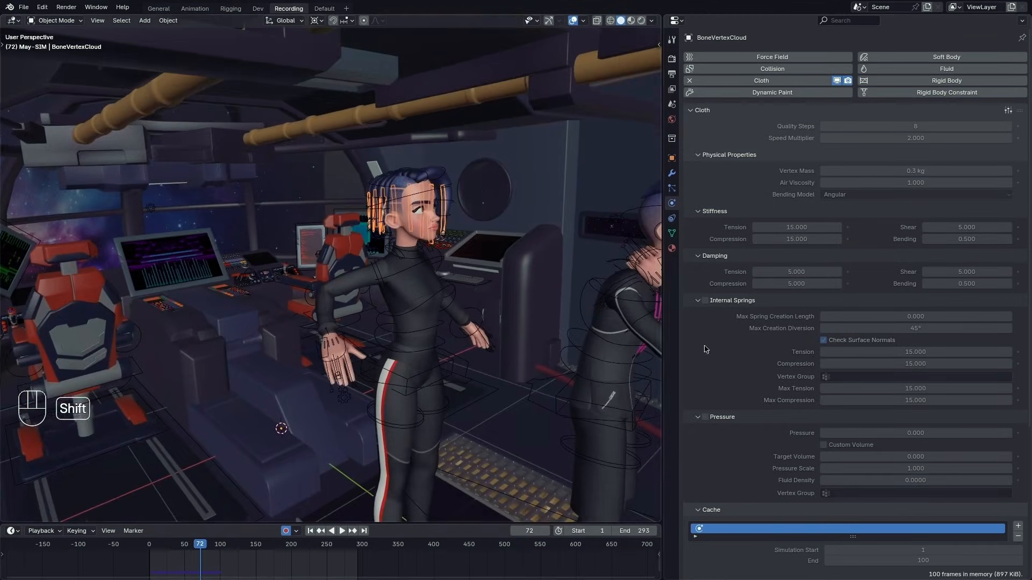
Play the baked simulation on from frame 72 to about frame 100 and examine the hair strips around May's face
scroll(940, 324, down, 2)
scroll(424, 405, down, 3)
alt+shift+drag(424, 405, 343, 371)
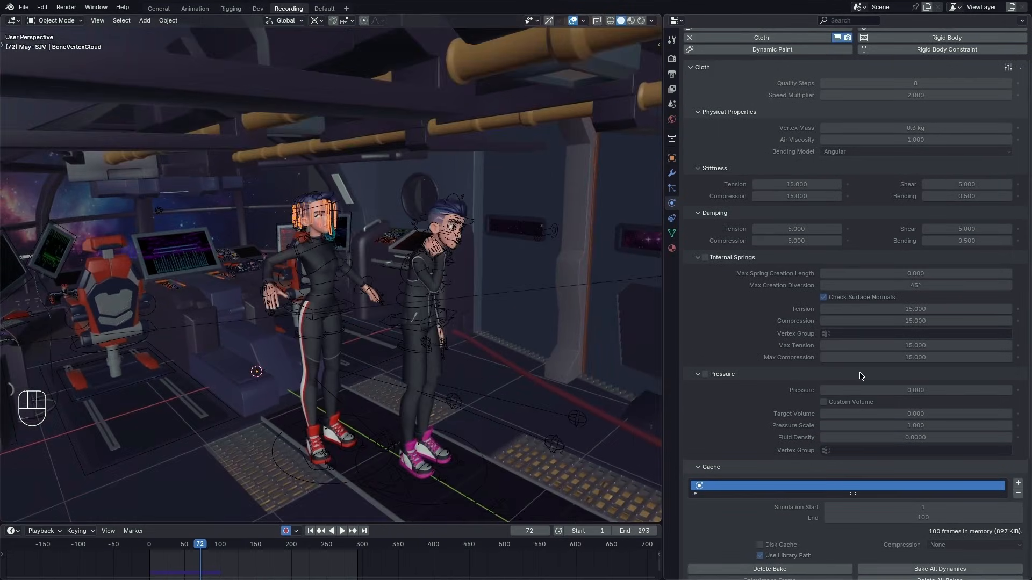
scroll(860, 376, down, 3)
key(space)
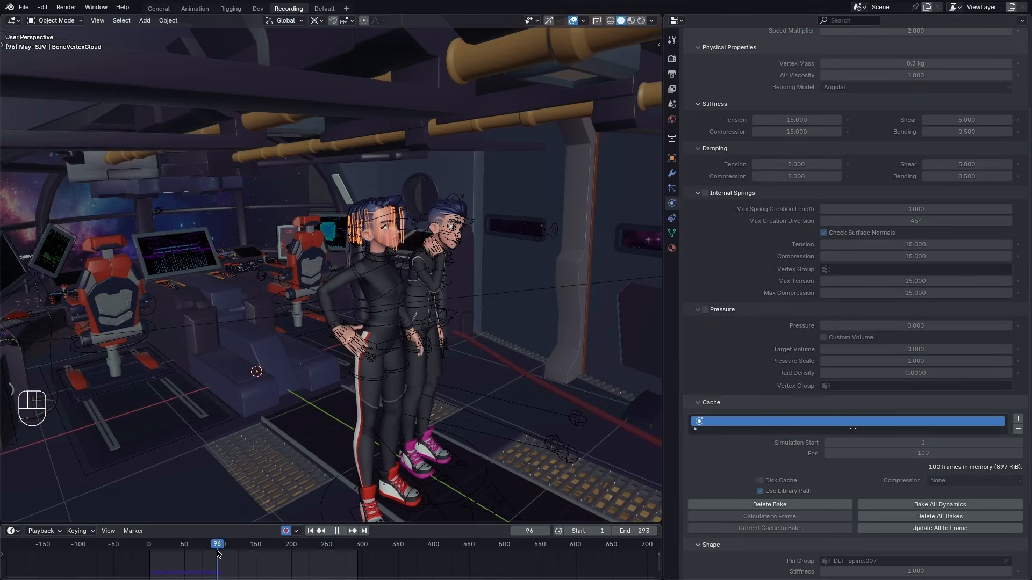
key(space)
scroll(378, 307, up, 7)
alt+drag(378, 306, 321, 269)
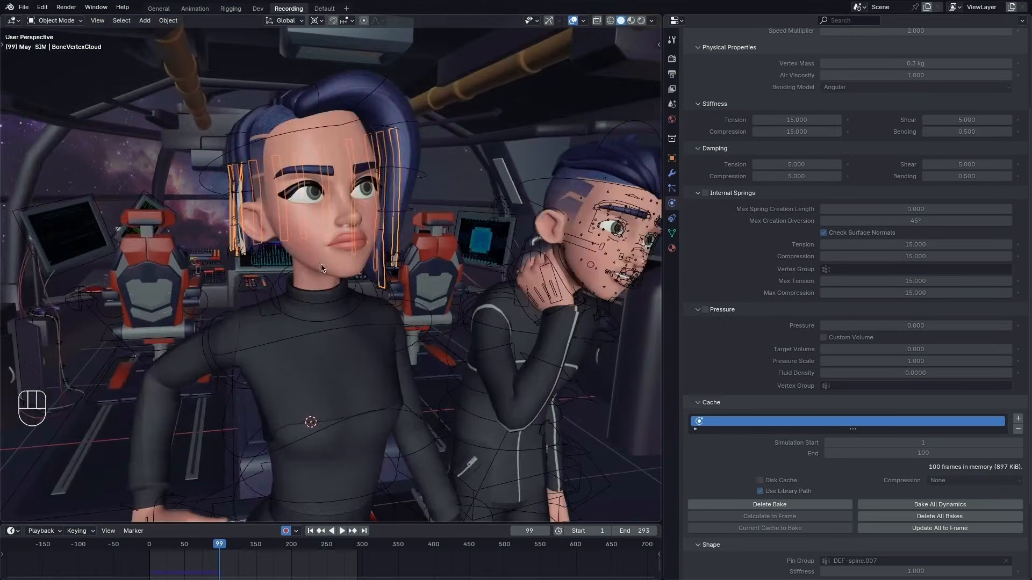
alt+scroll(322, 268, down, 4)
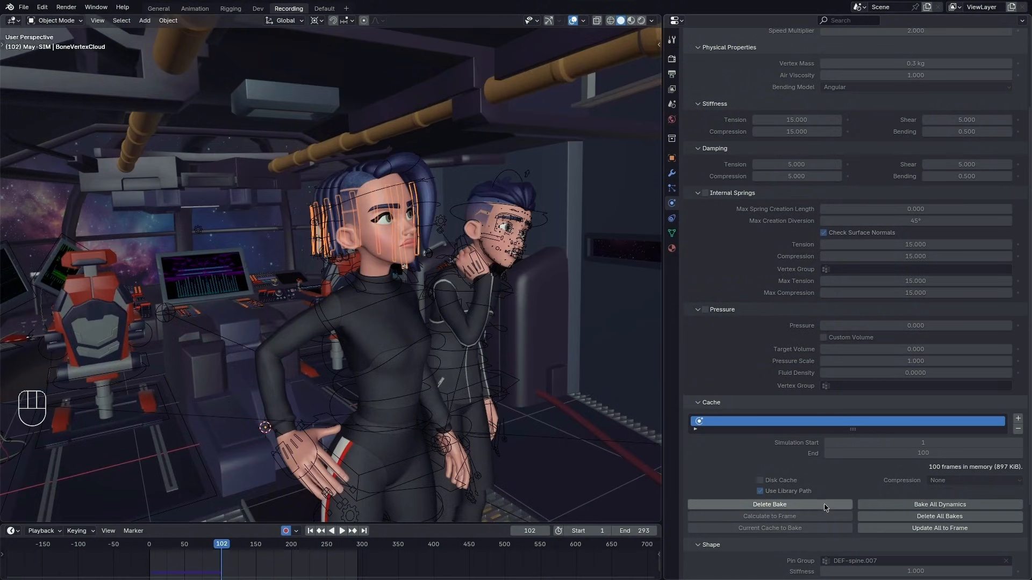
Delete the hair strips' cloth bake and set their object collision distance to 0.001 m
click(823, 504)
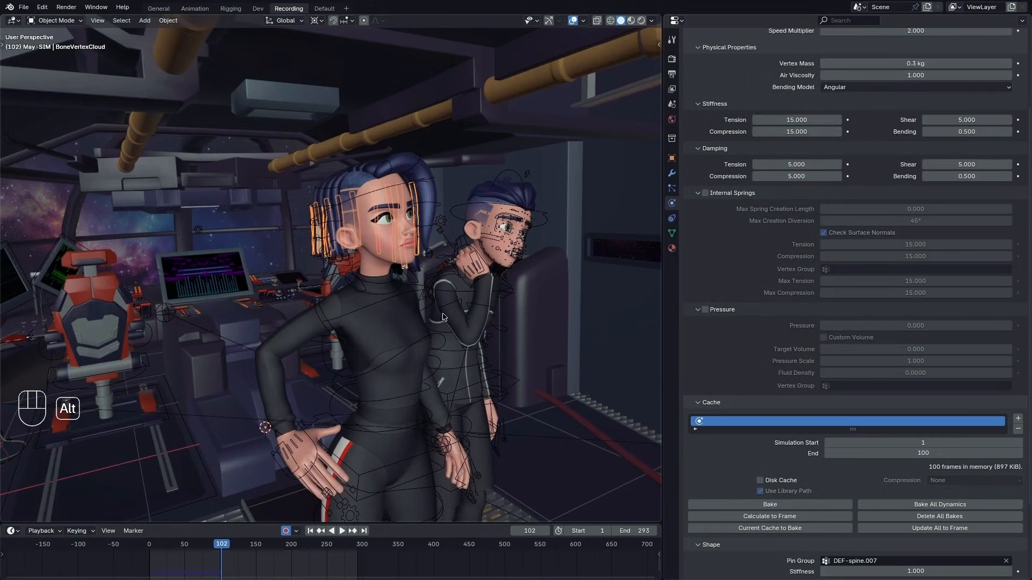
scroll(754, 213, up, 4)
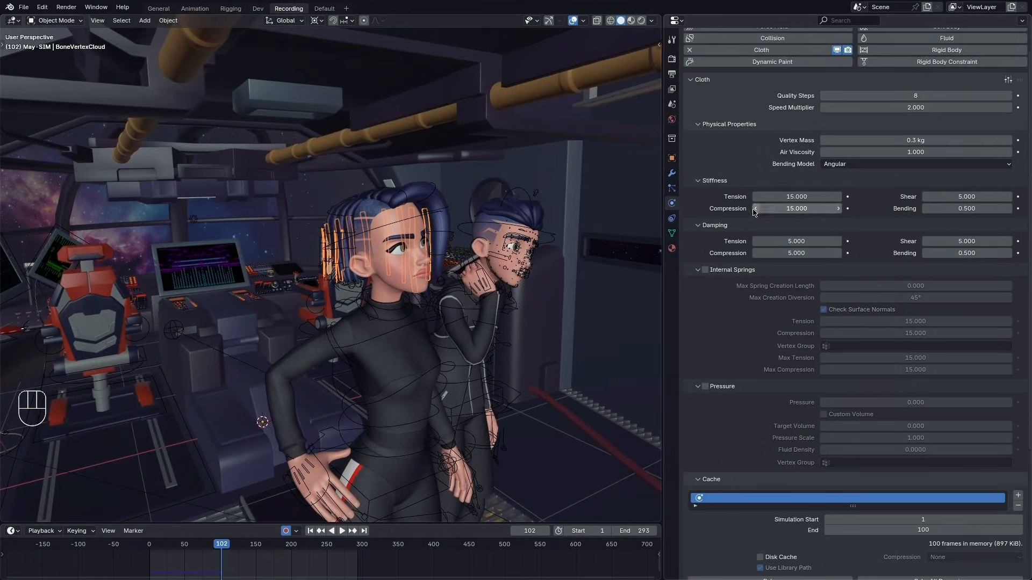
scroll(754, 213, down, 15)
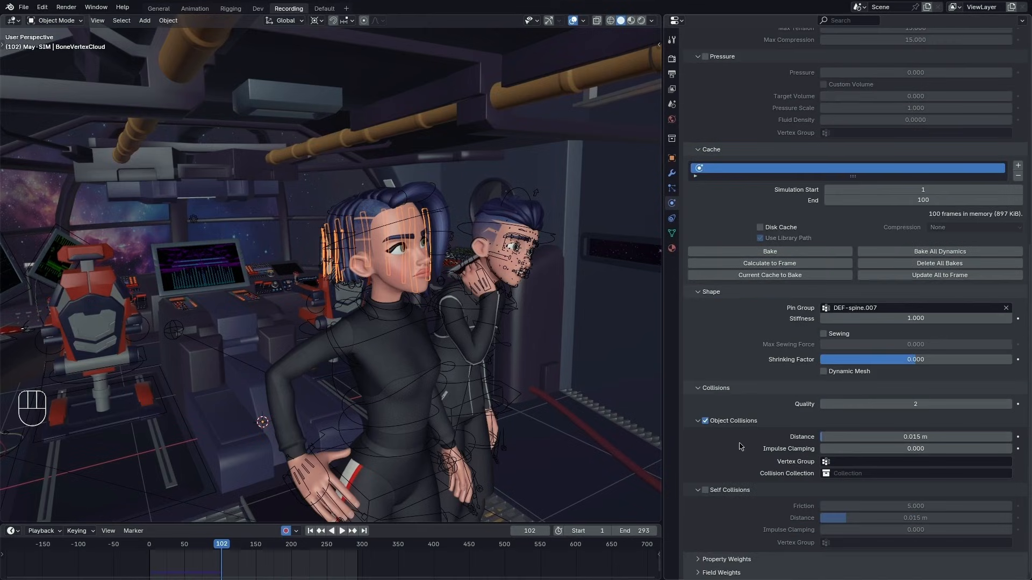
click(932, 438)
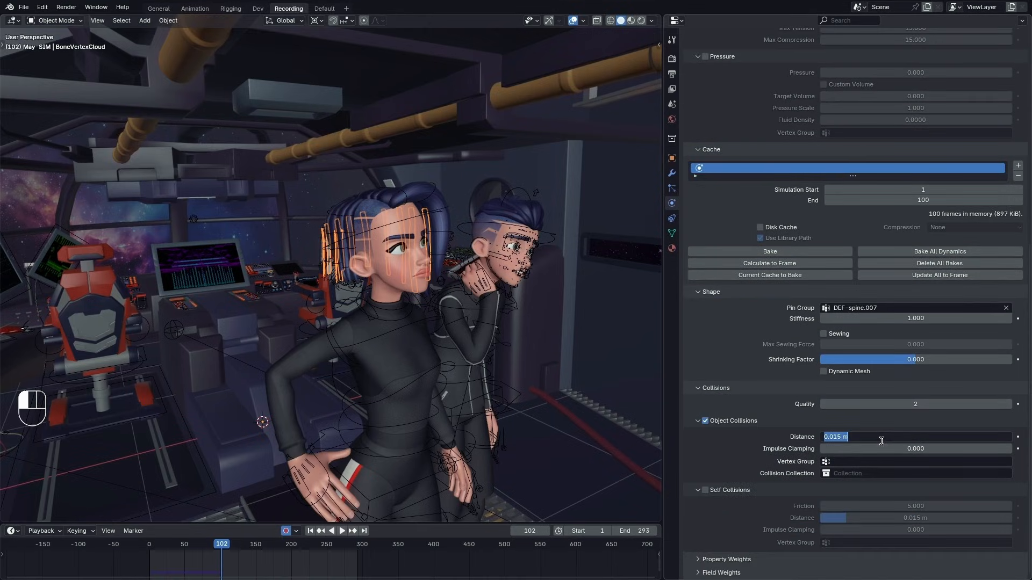
key(Left)
key(BackSpace)
key(BackSpace)
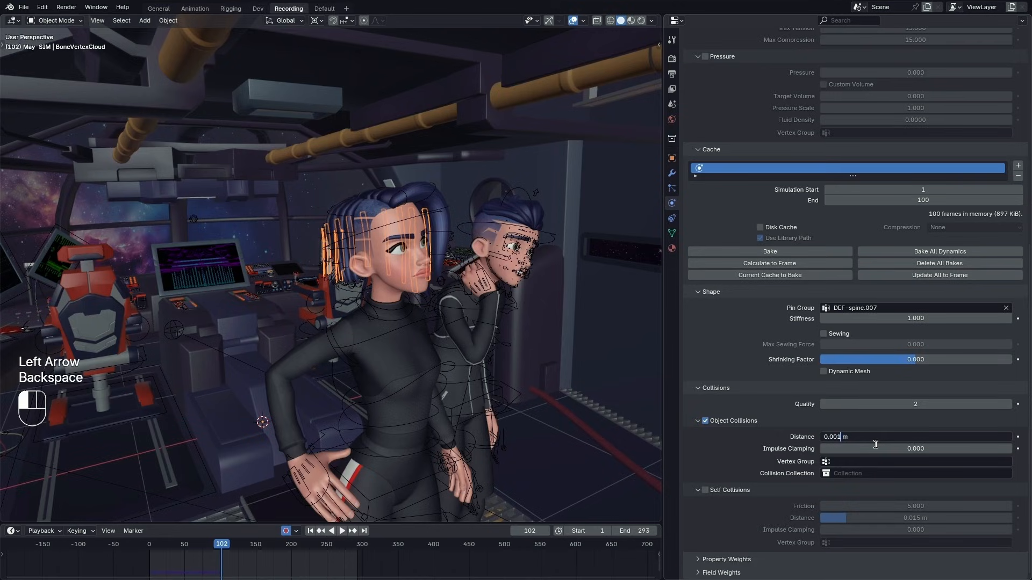
click(875, 444)
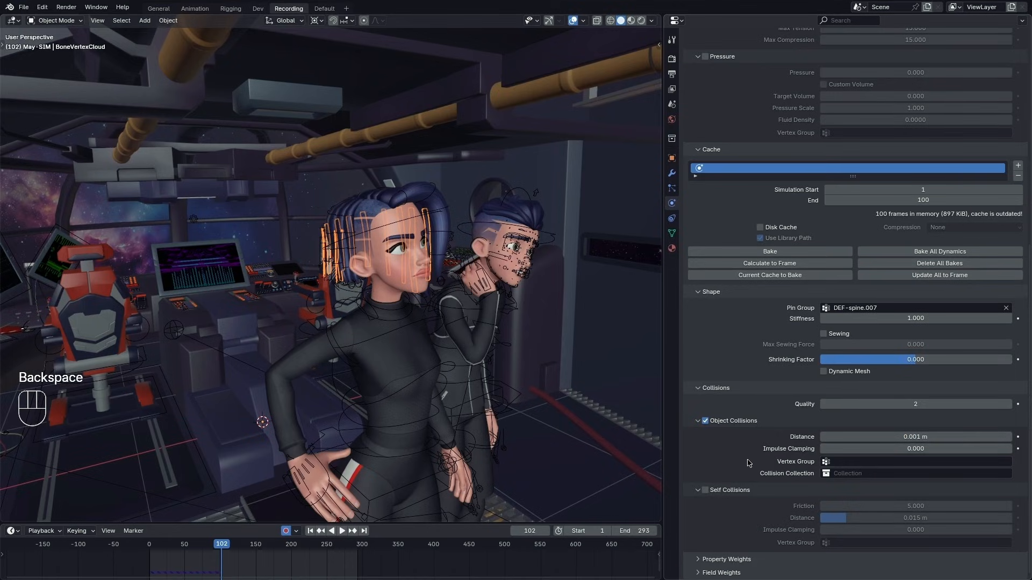
scroll(749, 463, up, 15)
click(1008, 128)
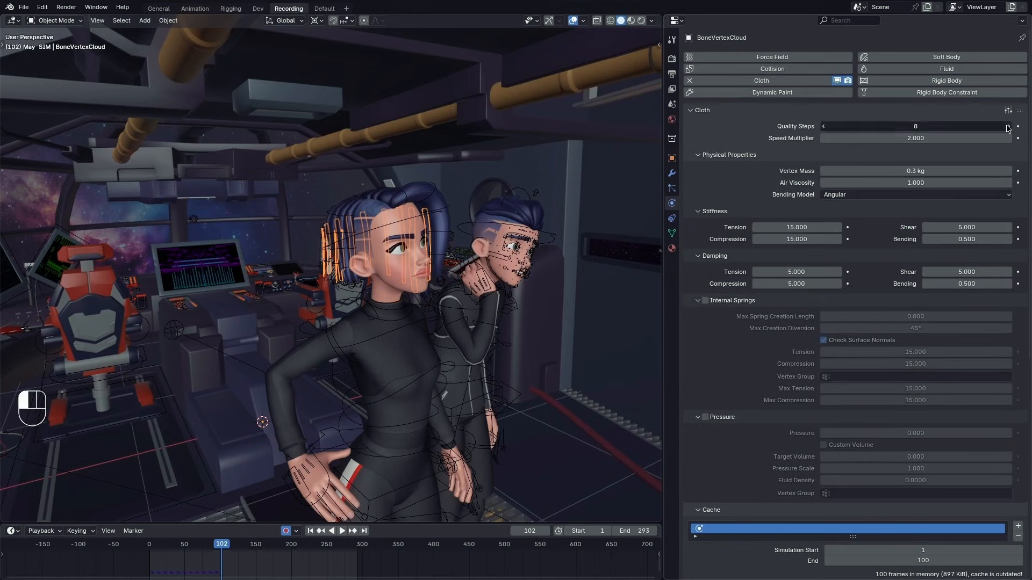
scroll(781, 173, down, 5)
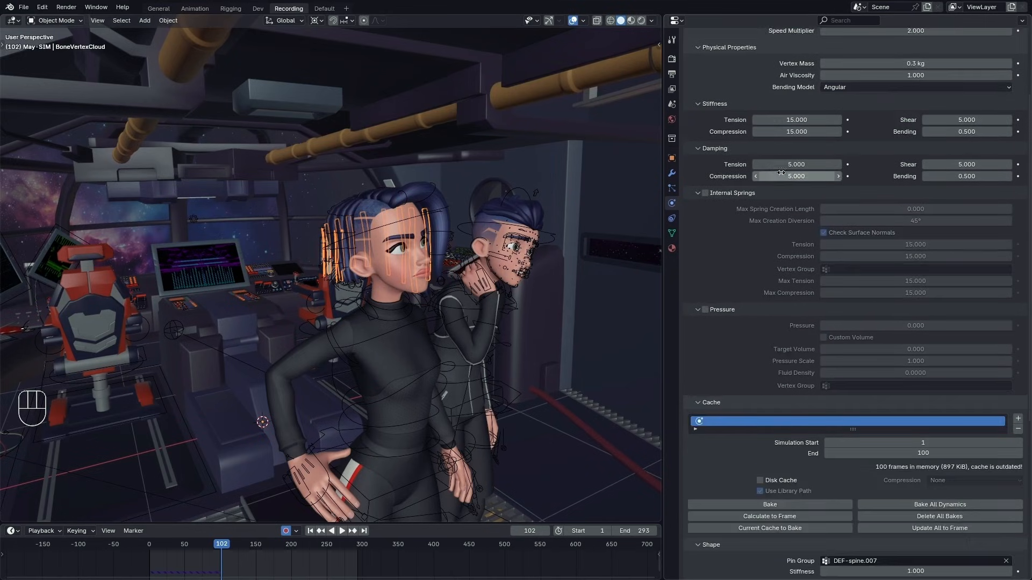
scroll(781, 173, down, 6)
scroll(289, 559, down, 2)
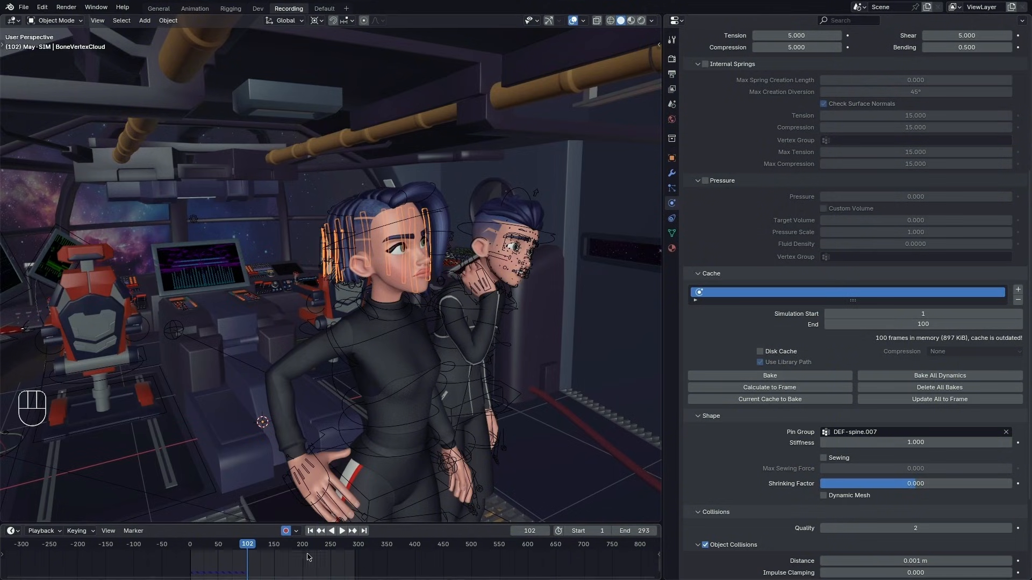
Set the scene's frame range to start at 151 and end at 443, adding 150 frames to the end
drag(297, 548, 251, 549)
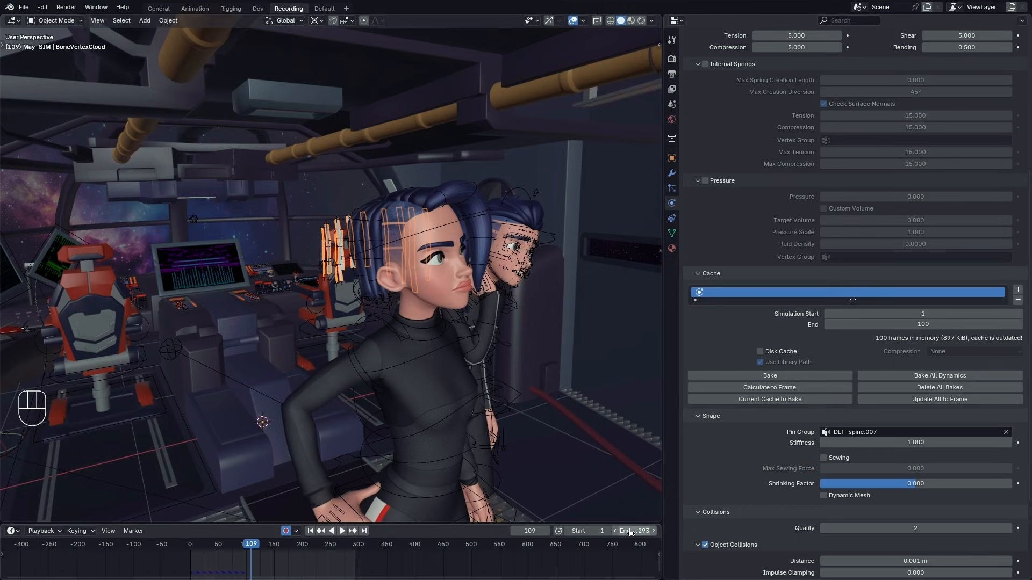
click(589, 531)
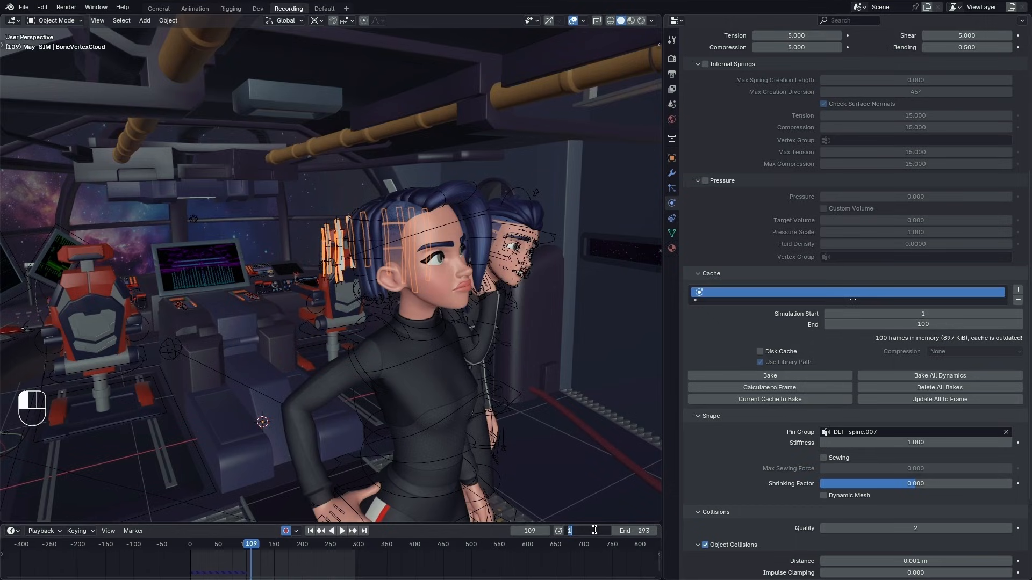
text(151)
key(Return)
click(648, 531)
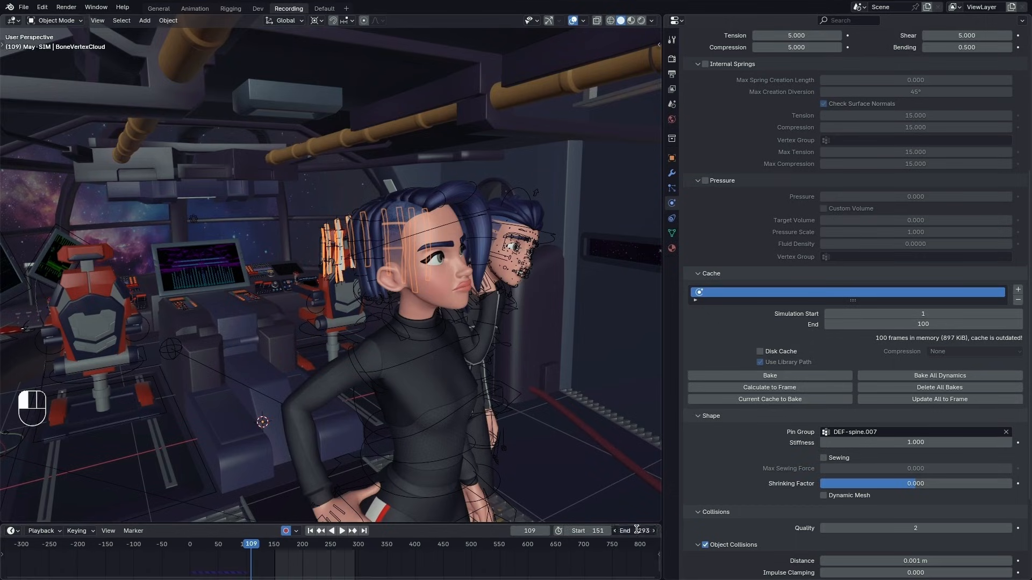
click(650, 531)
text(+150)
key(Return)
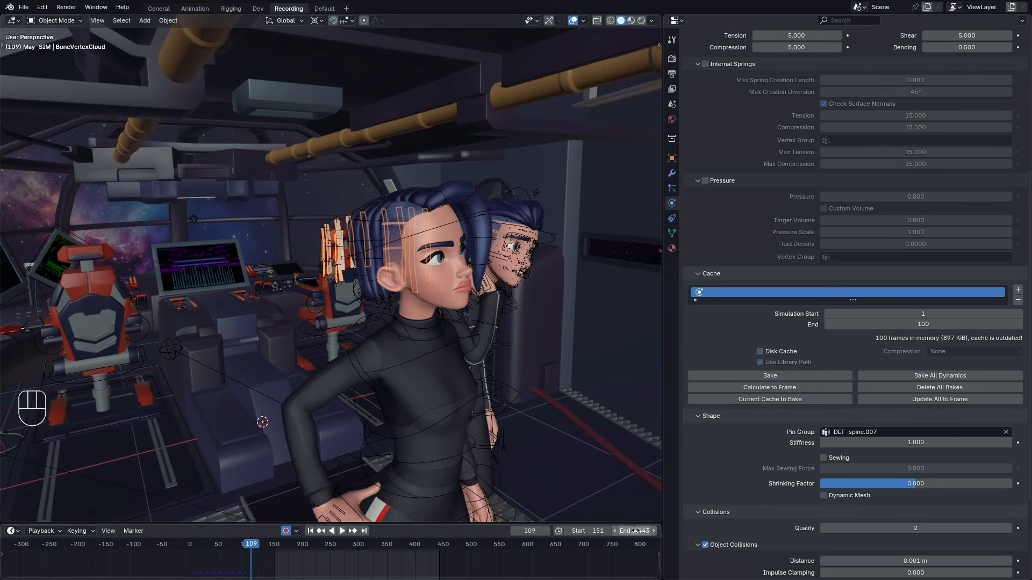
Set the cloth cache's simulation end frame to 443 and save the scene file
scroll(352, 565, down, 2)
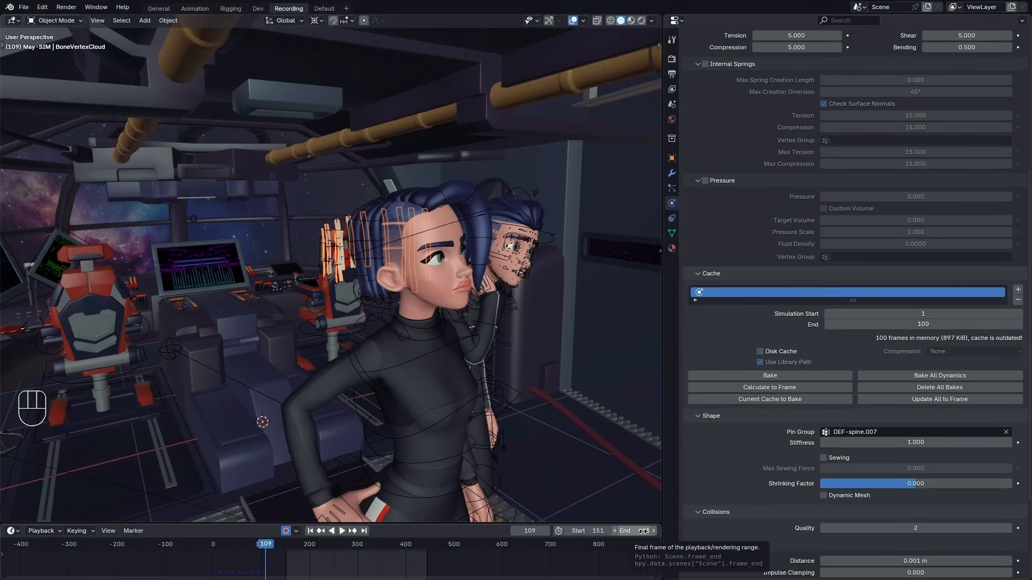
click(926, 326)
text(443)
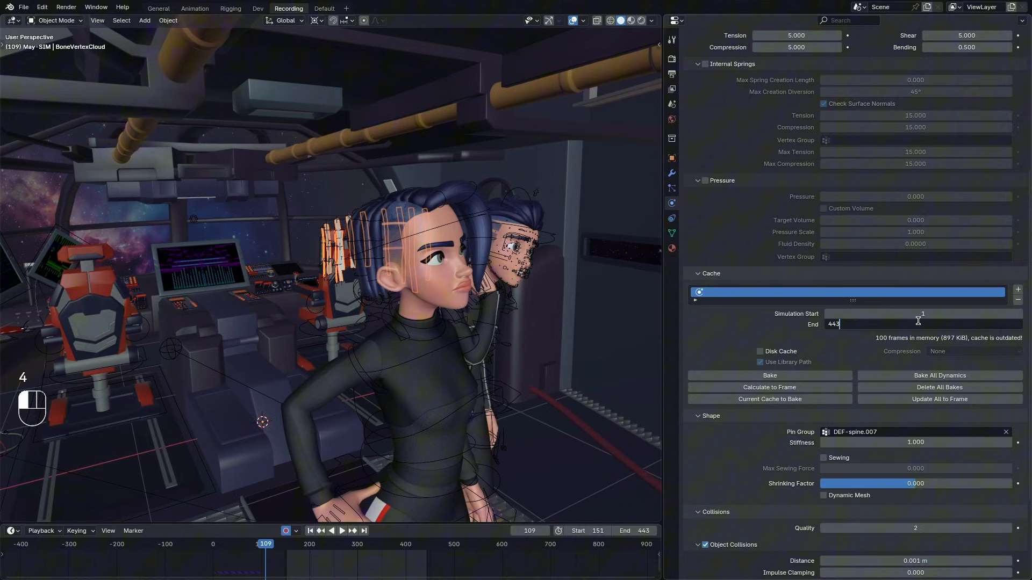
key(Return)
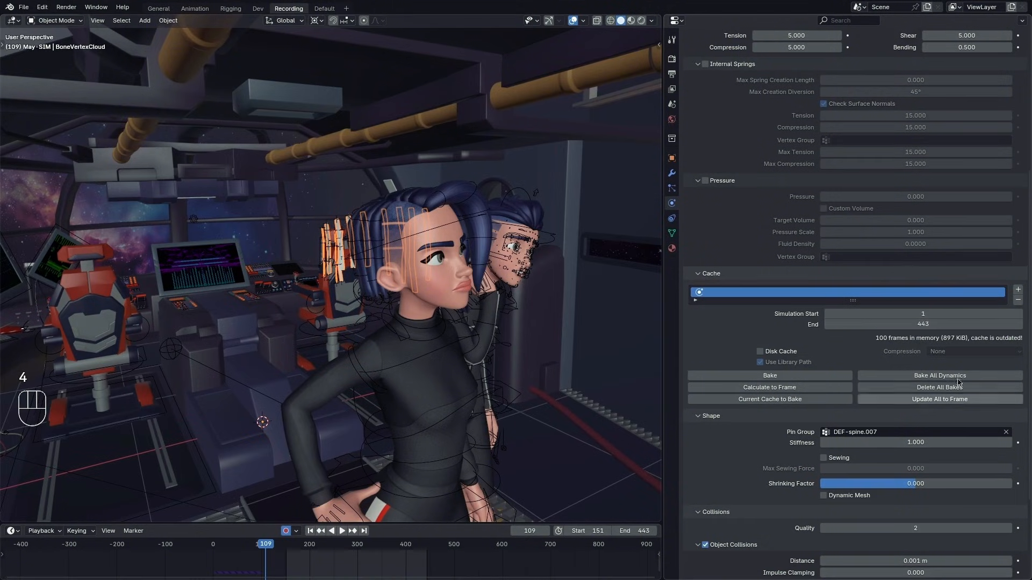
scroll(400, 323, down, 3)
alt+shift+drag(395, 323, 436, 289)
key(ctrl+s)
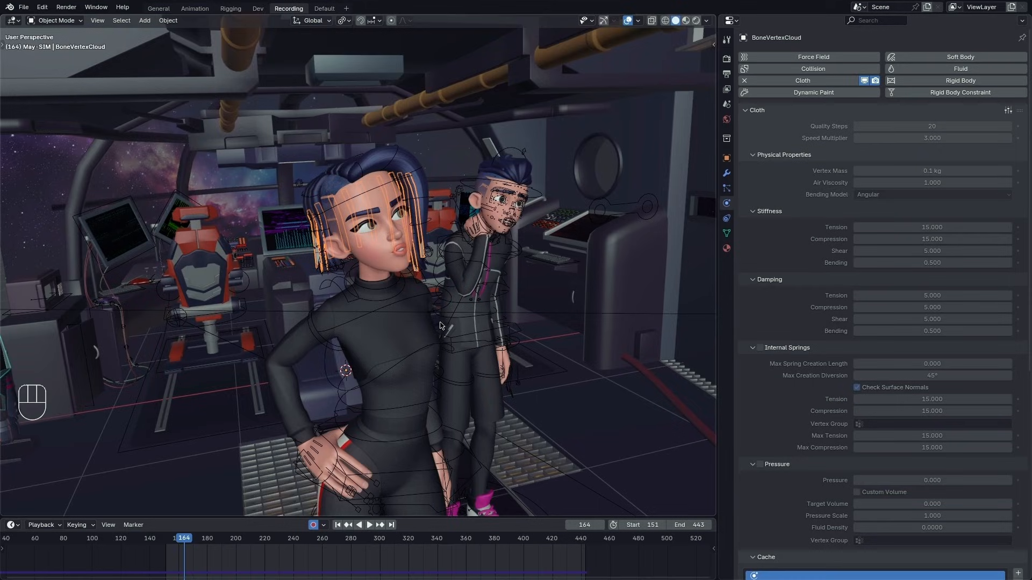
Scrub the rebaked simulation between frames 164 and 290 to examine May's hair strips, and review their cloth settings
alt+shift+drag(344, 301, 377, 317)
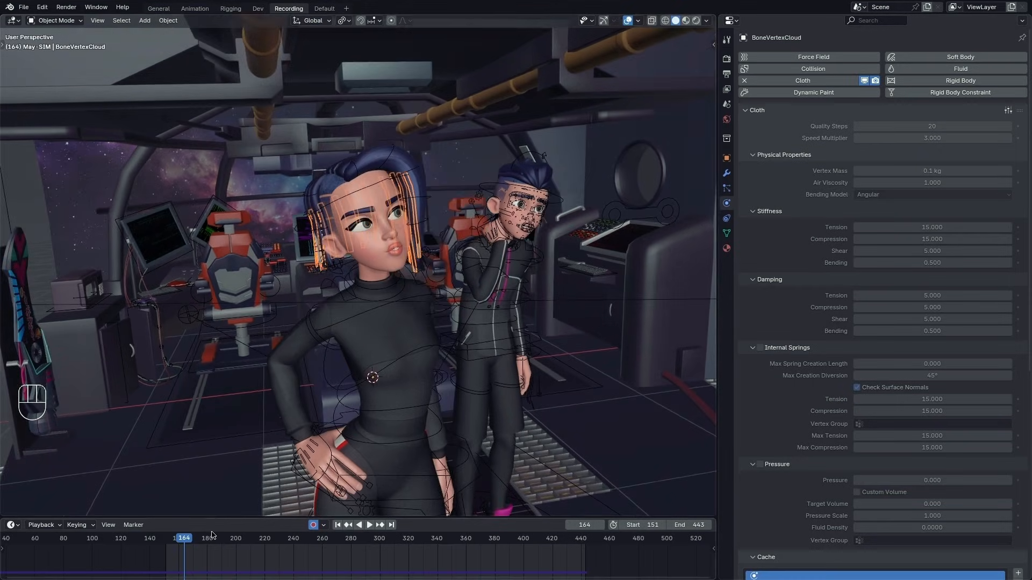
drag(212, 534, 366, 541)
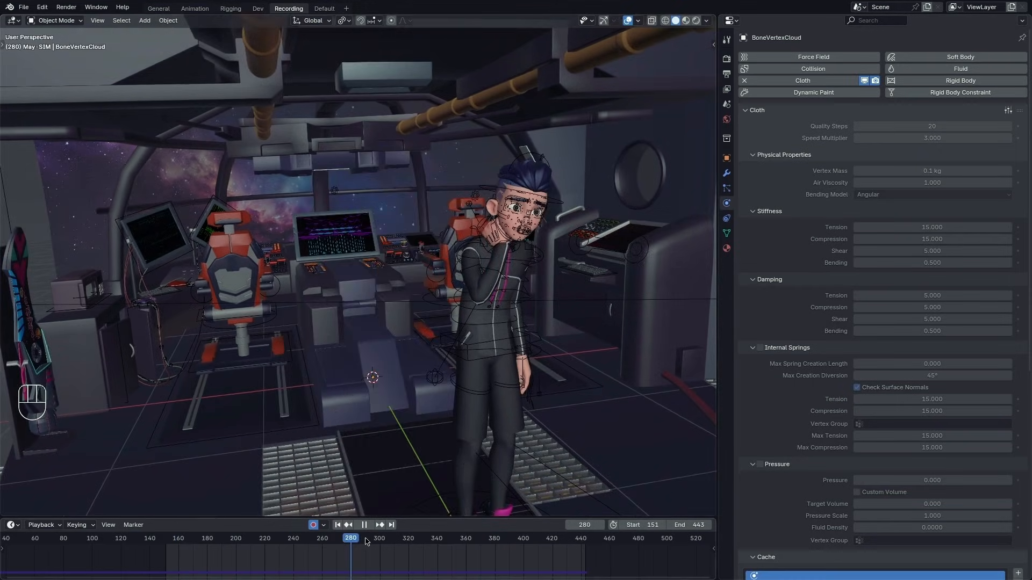
drag(366, 541, 365, 541)
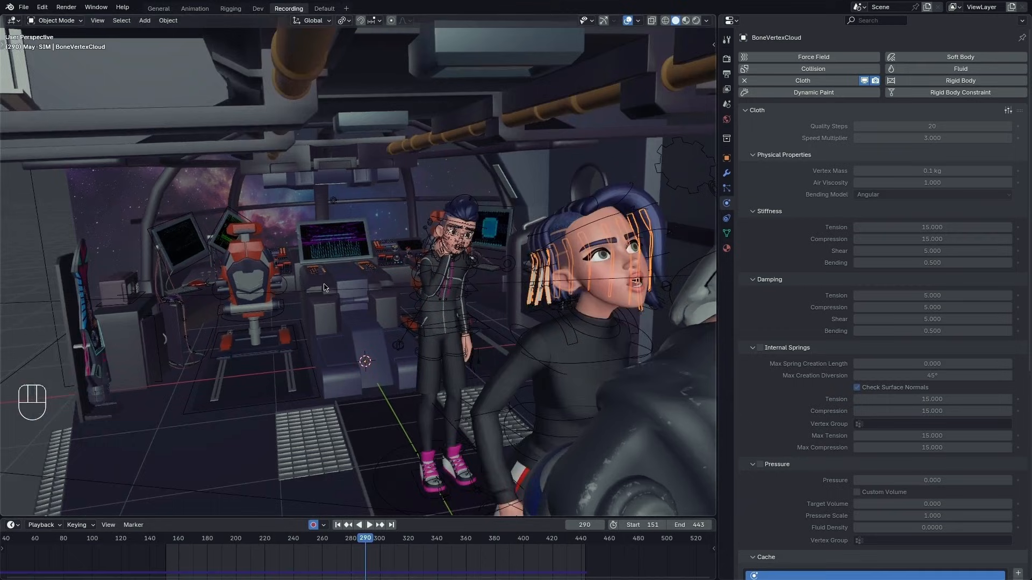
alt+shift+drag(376, 301, 359, 328)
drag(398, 541, 352, 539)
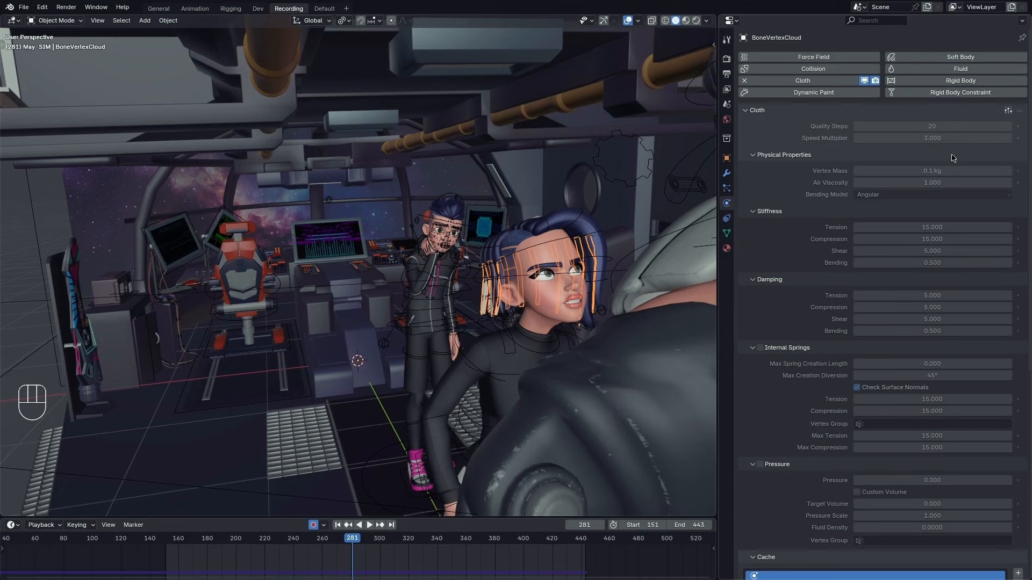
scroll(916, 119, down, 2)
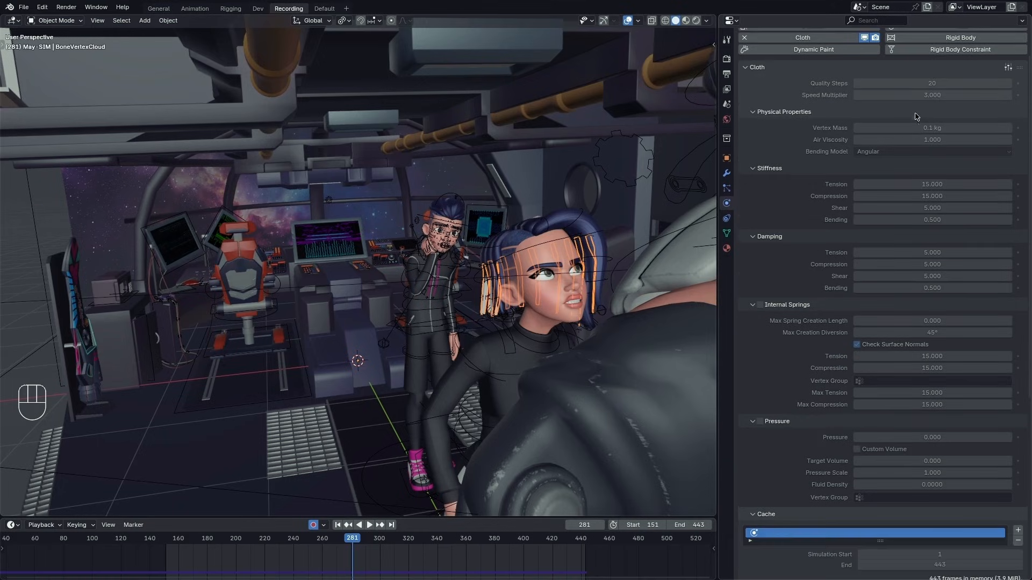
Examine May's baked hair strips through the scene camera, scrubbing the timeline between frames 197 and 375
scroll(801, 233, down, 10)
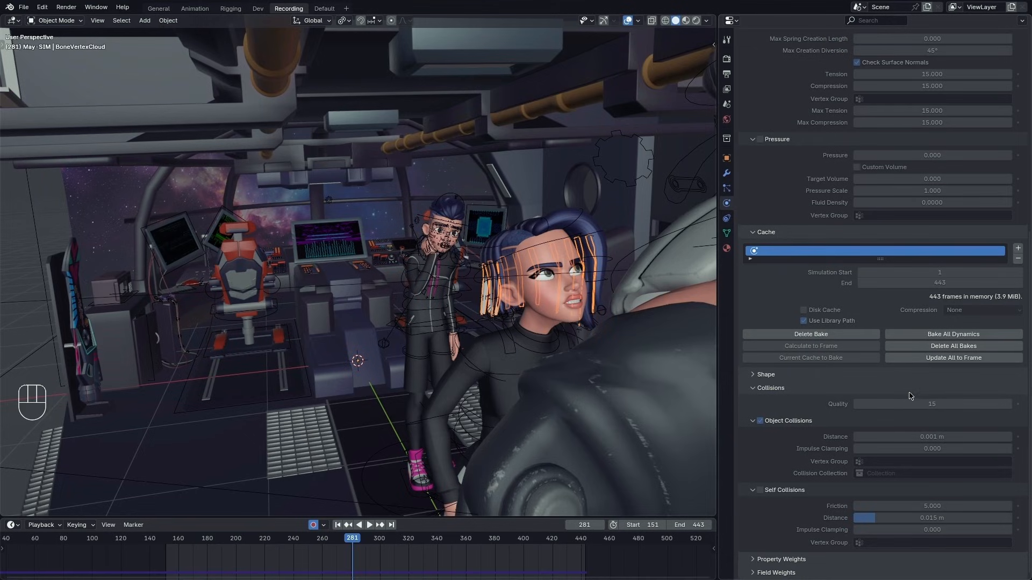
key(KP_0)
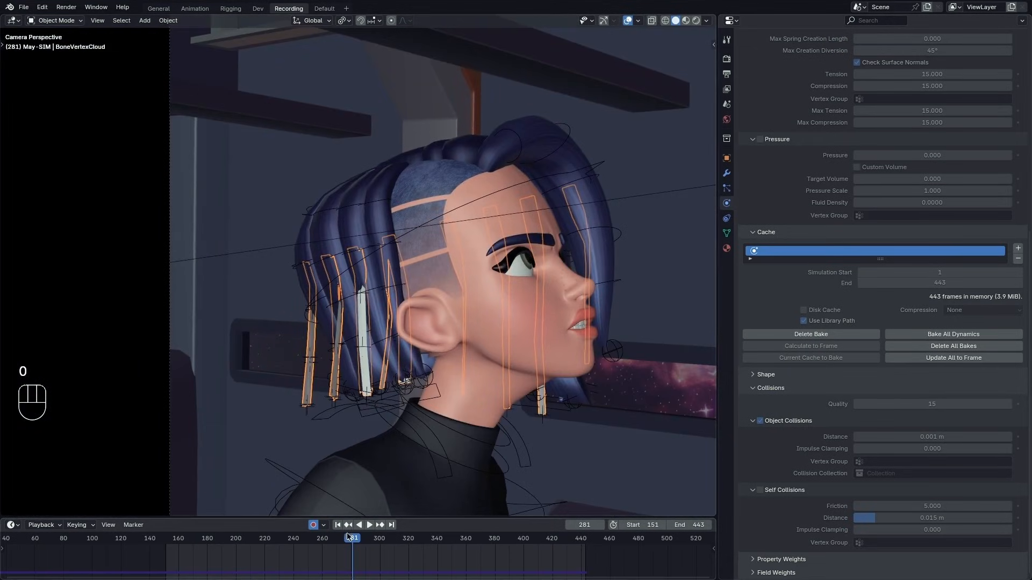
drag(348, 536, 465, 543)
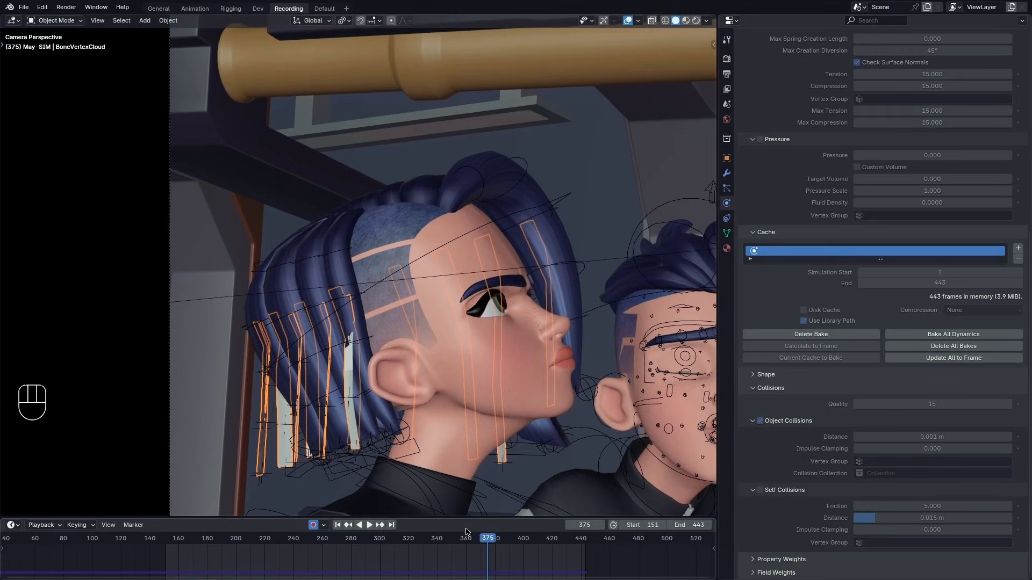
drag(338, 546, 231, 540)
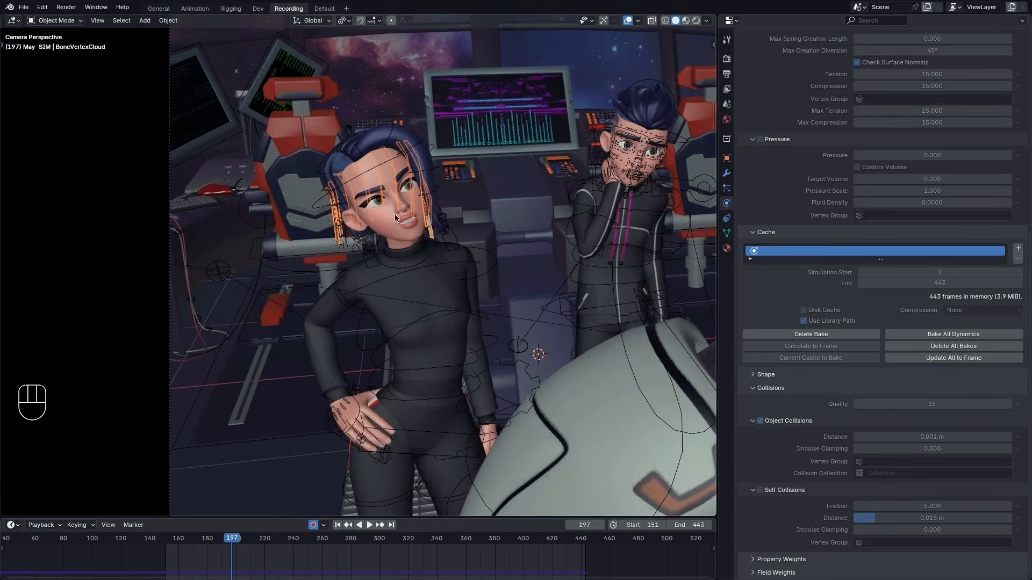
scroll(395, 217, up, 3)
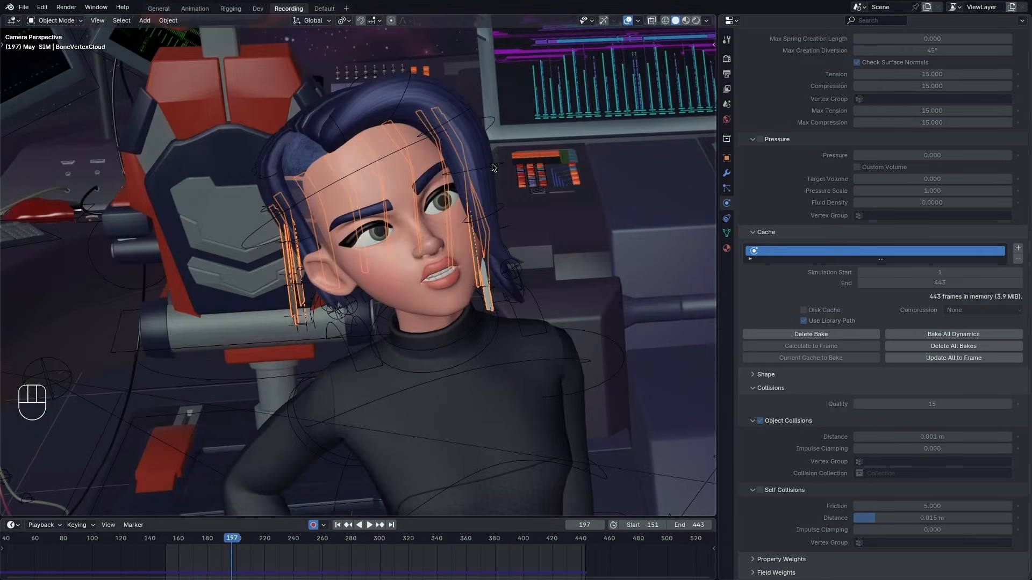
Select the hair_fk_10.003_tail empty at a hair strip's tip and step through neighbouring frames to check how it follows the strip
click(494, 165)
key(ctrl+Tab)
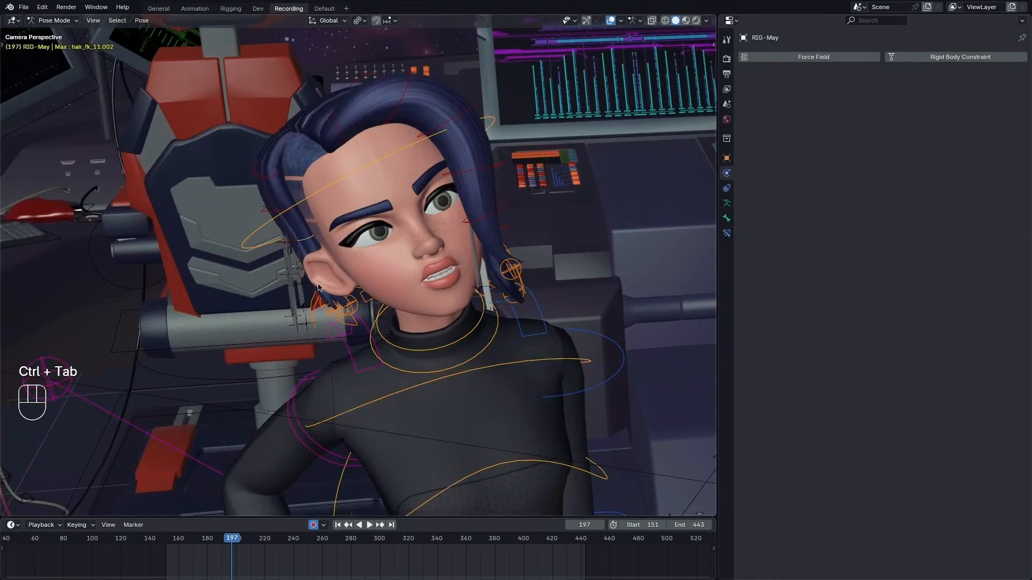
scroll(317, 308, up, 4)
key(ctrl+Tab)
click(275, 347)
alt+drag(362, 335, 417, 222)
scroll(416, 222, up, 4)
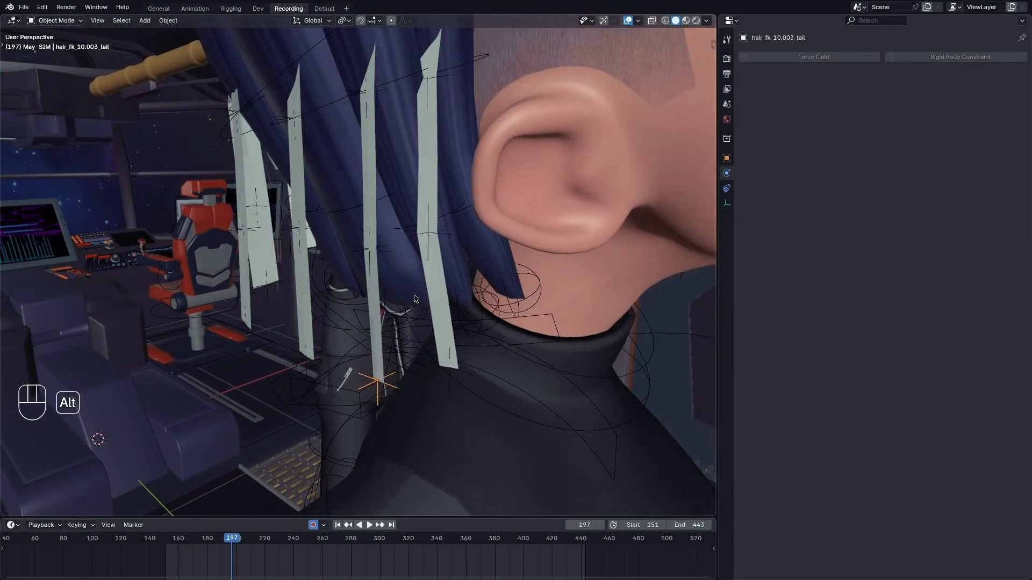
alt+scroll(418, 296, down, 3)
alt+scroll(418, 294, up, 4)
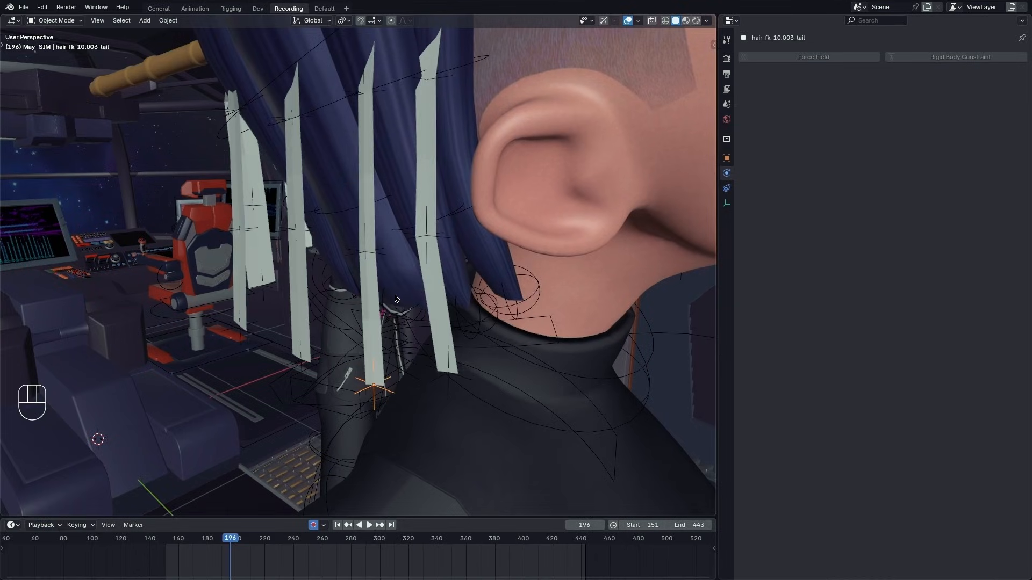
scroll(418, 294, down, 3)
Open constrain_bones_to_empties.py in a text editor area in place of the object properties and review its code
click(738, 21)
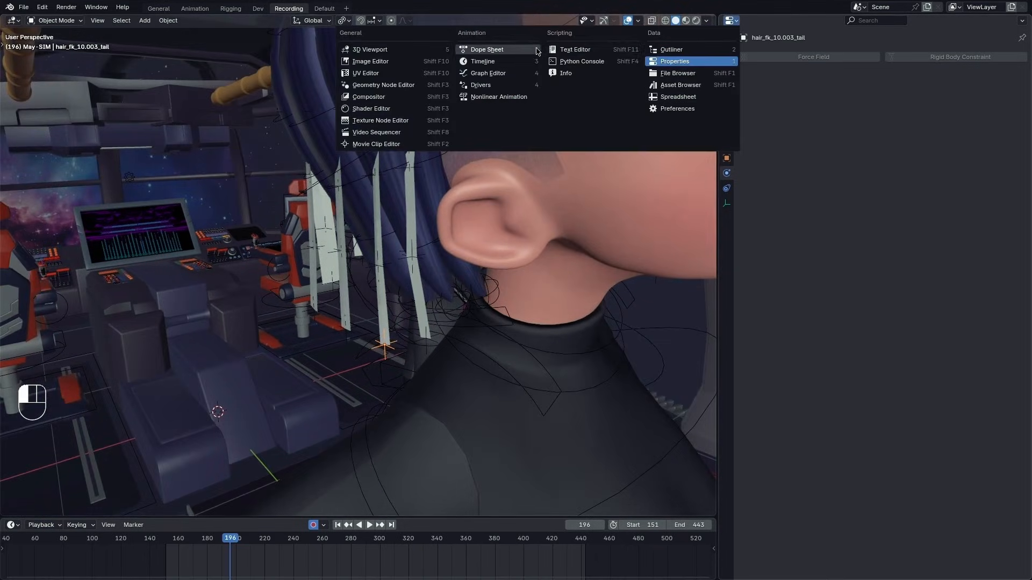
click(610, 52)
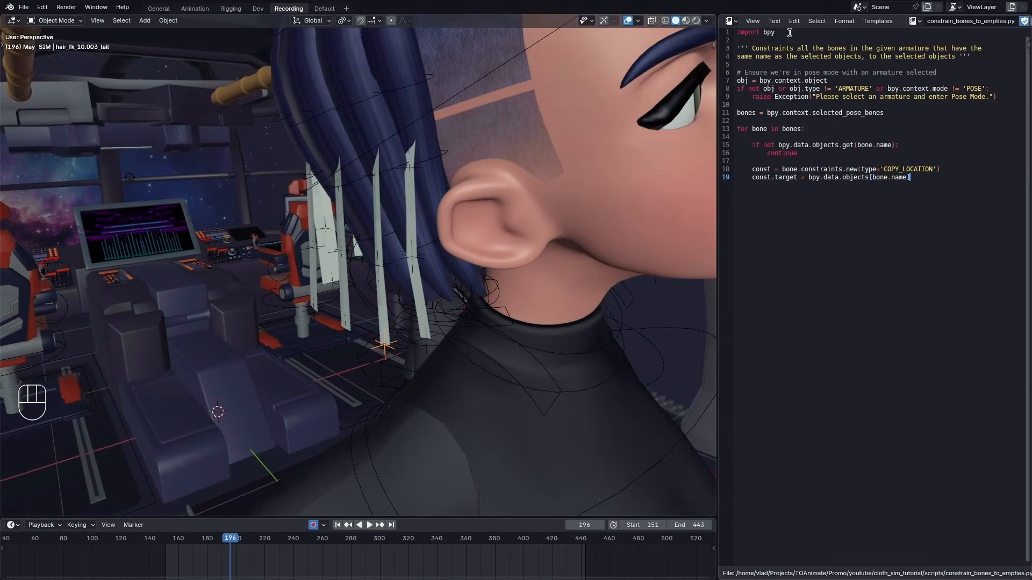
click(914, 22)
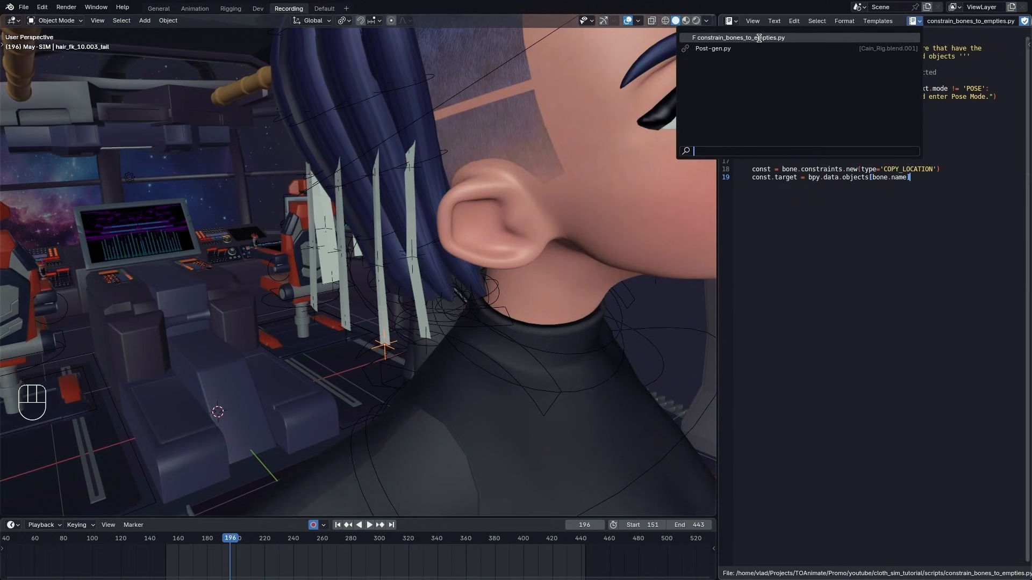
click(759, 38)
drag(915, 179, 718, 31)
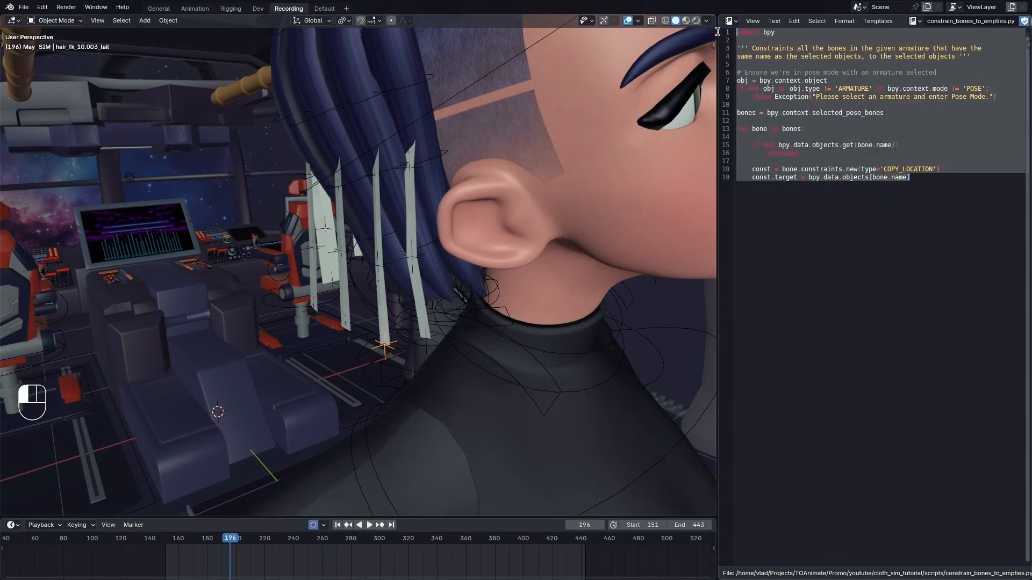
click(838, 129)
Switch May's rig to Pose Mode with her head and hair controls in view
scroll(516, 290, down, 4)
alt+middle_drag(499, 291, 370, 128)
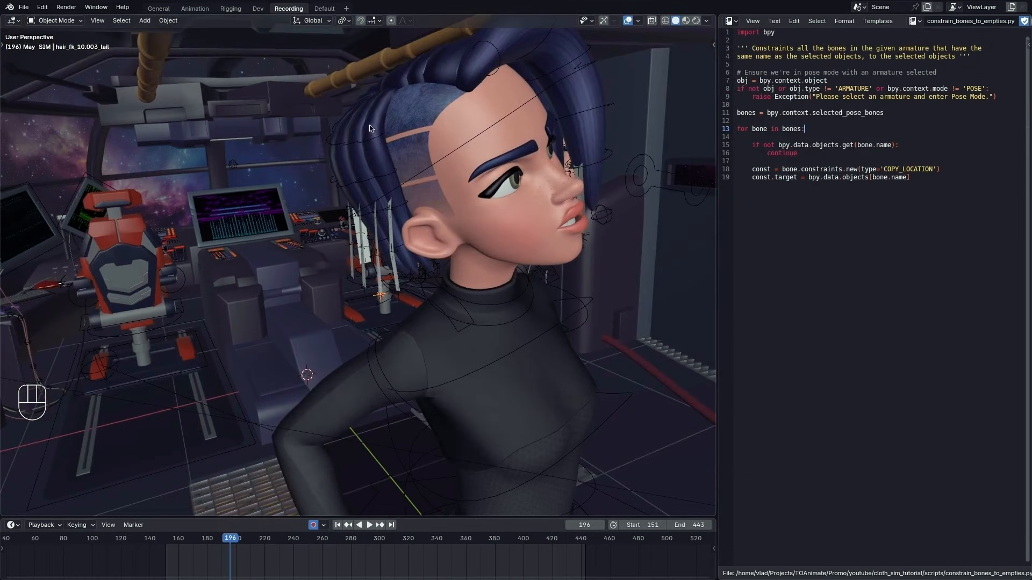
key(ctrl+Tab)
key(ctrl+Tab)
key(ctrl+Tab)
alt+middle_drag(440, 224, 383, 232)
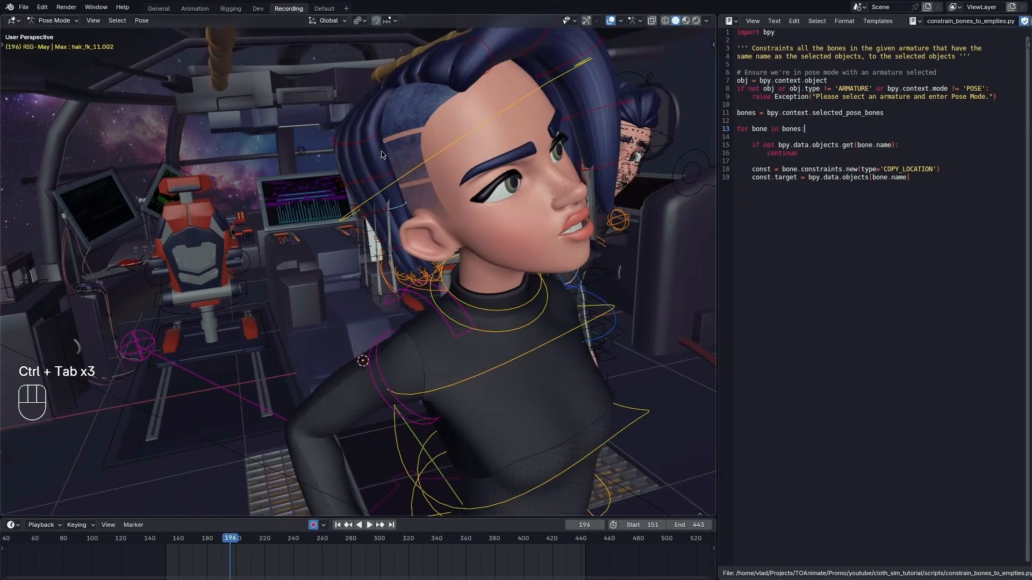
Select all of May's hair control bones by picking hair_fk_11.000 and selecting everything grouped in its collection
key(a)
key(a)
alt+shift+drag(382, 155, 352, 184)
alt+drag(403, 277, 430, 215)
click(349, 167)
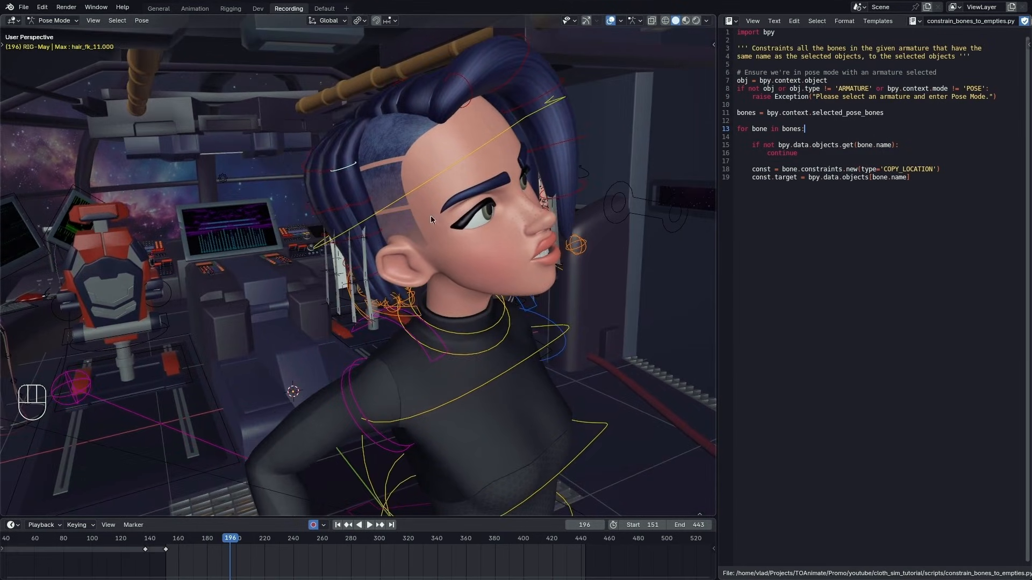
key(shift+g)
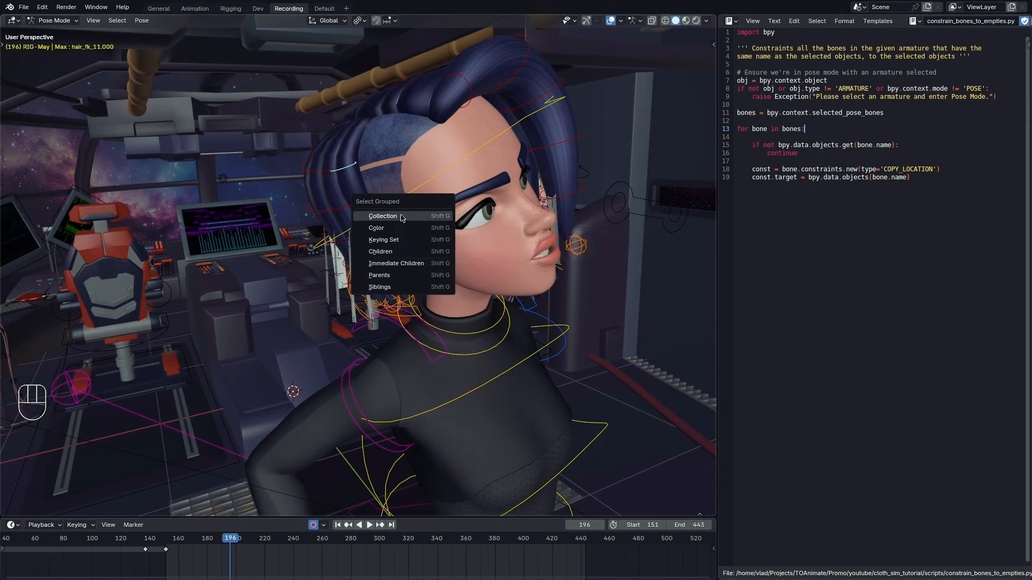
click(400, 216)
alt+shift+drag(563, 284, 496, 286)
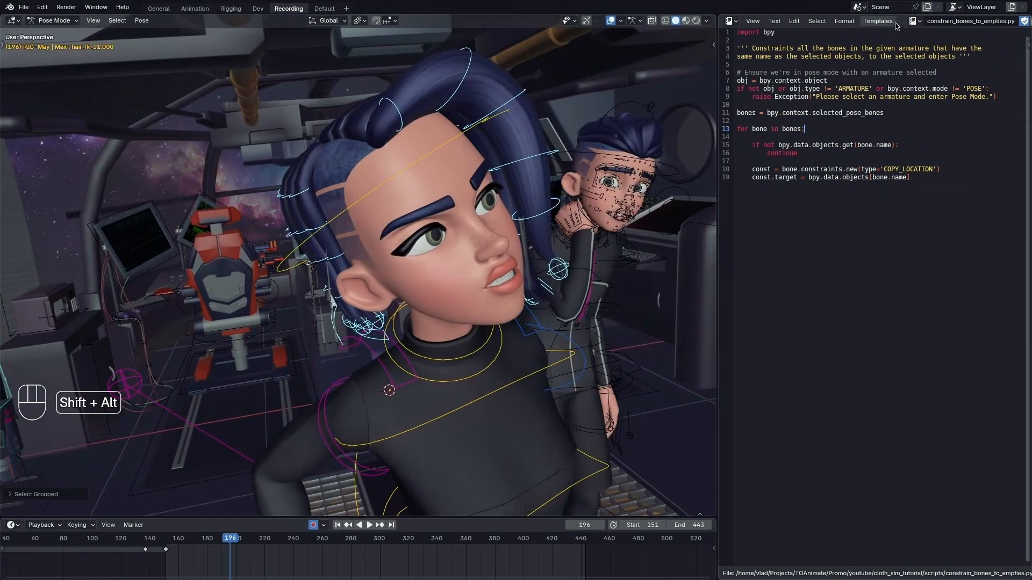
Run the constraint script on the selected hair bones and check the Copy Location constraint on bone hair_fk_11.002
scroll(978, 21, down, 4)
click(982, 21)
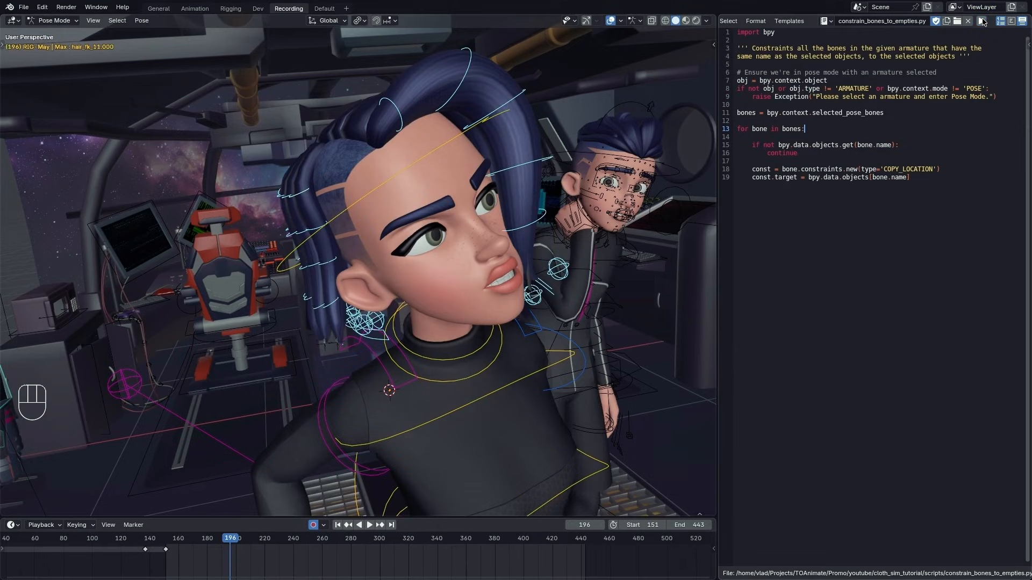
alt+drag(274, 266, 365, 257)
scroll(346, 261, up, 3)
click(348, 254)
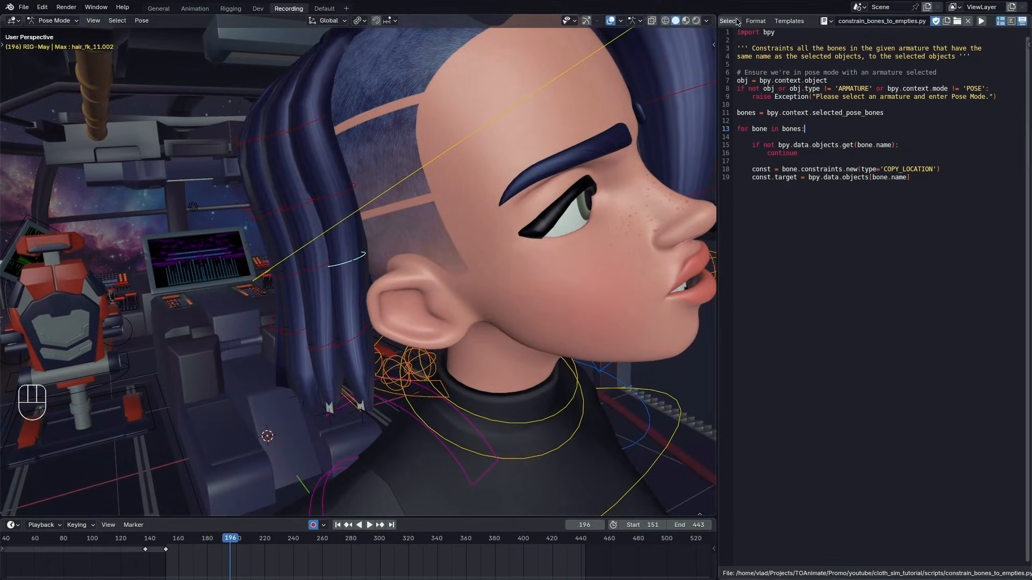
key(1)
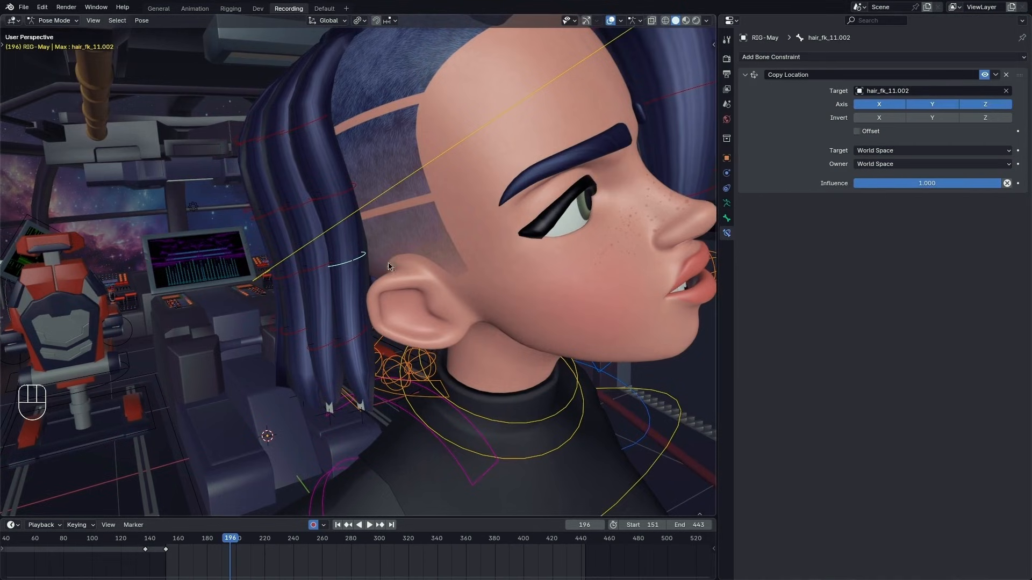
key(shift+r)
key(shift+r)
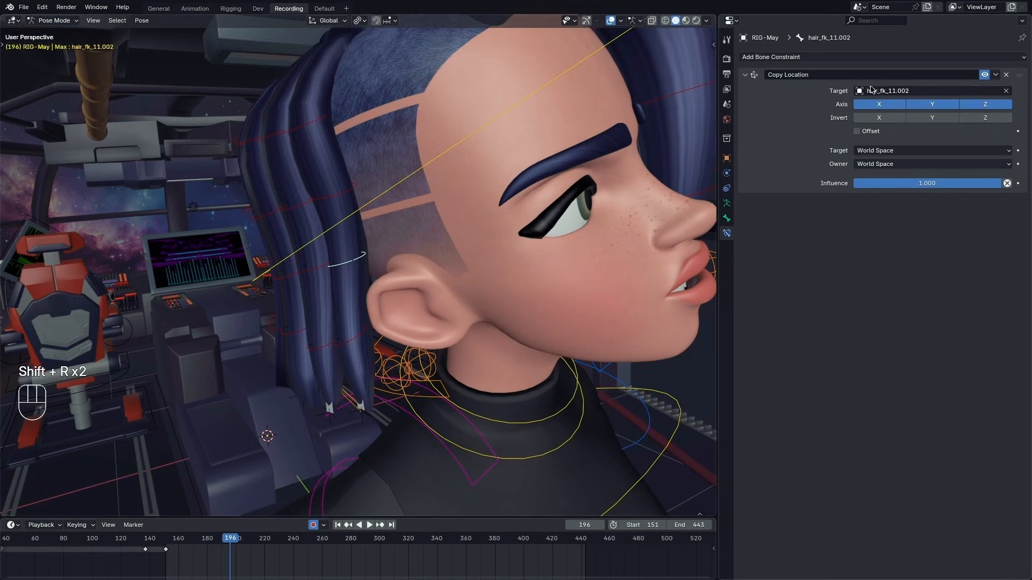
Play the animation up to frame 236 to examine how May's constrained hair follows the simulated strips
alt+right_drag(516, 258, 377, 376)
alt+drag(376, 376, 231, 505)
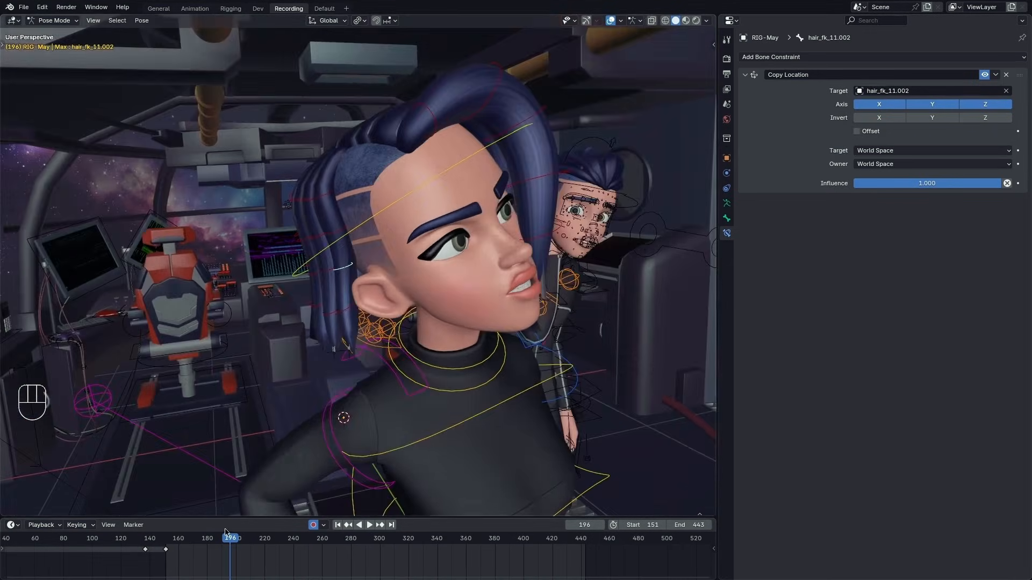
drag(221, 544, 178, 546)
key(space)
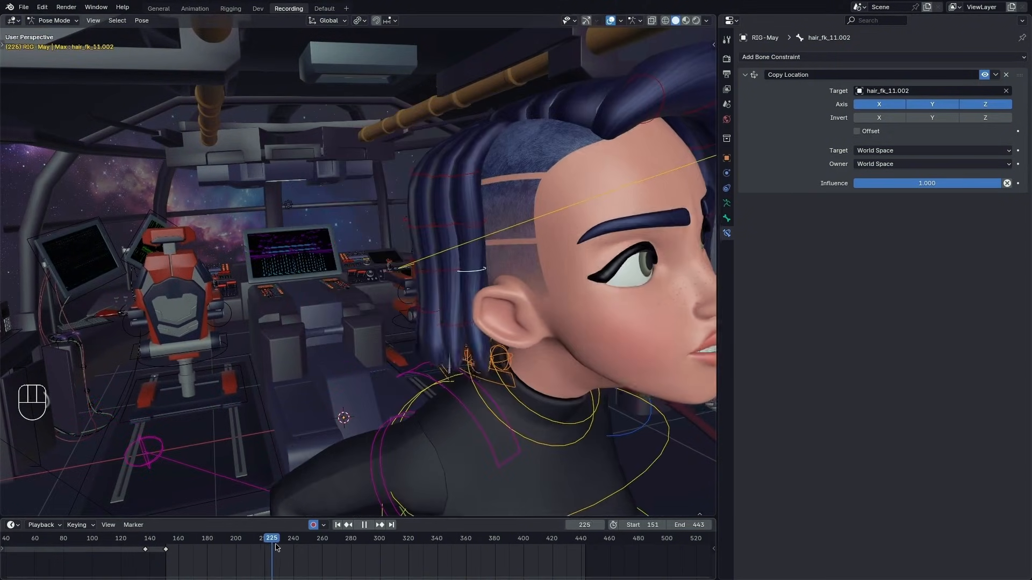
key(space)
alt+drag(344, 387, 258, 393)
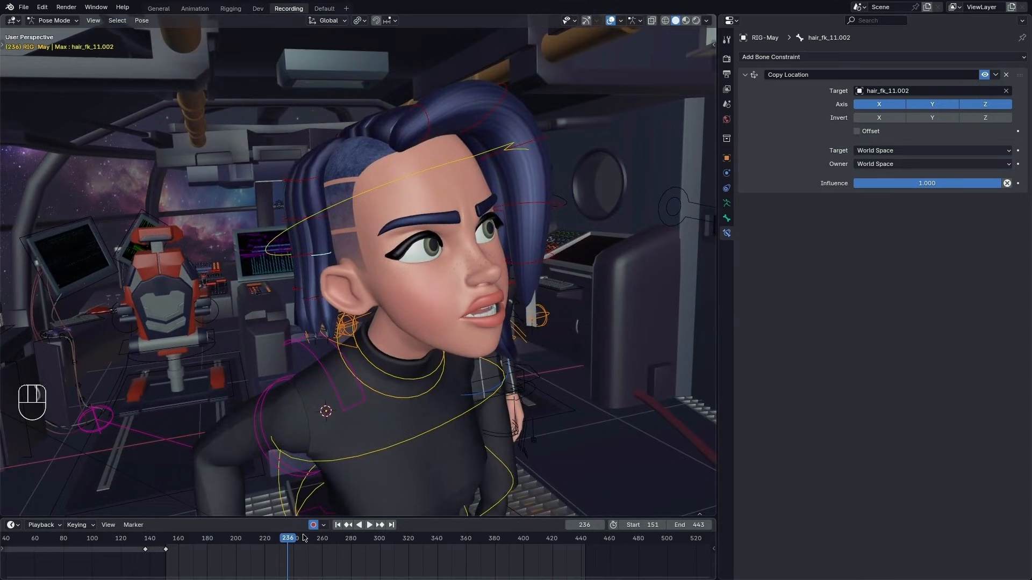
Try to move and rotate the constrained hair bone hair_fk_11.002 beside May's ear
alt+drag(268, 349, 325, 323)
scroll(325, 323, up, 4)
key(g)
right_click(408, 274)
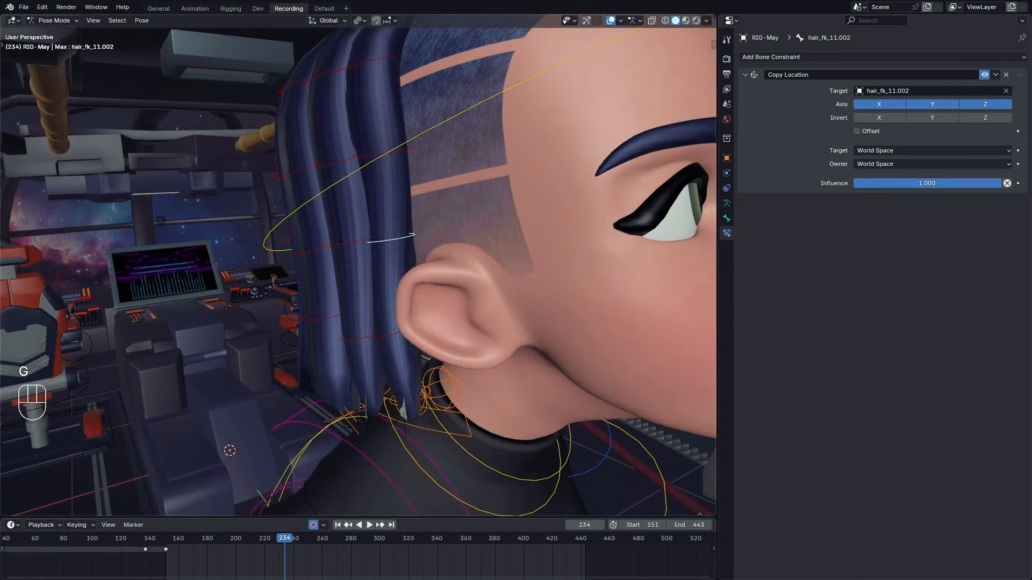
scroll(424, 275, down, 2)
key(r)
key(r)
right_click(468, 279)
alt+drag(500, 328, 461, 349)
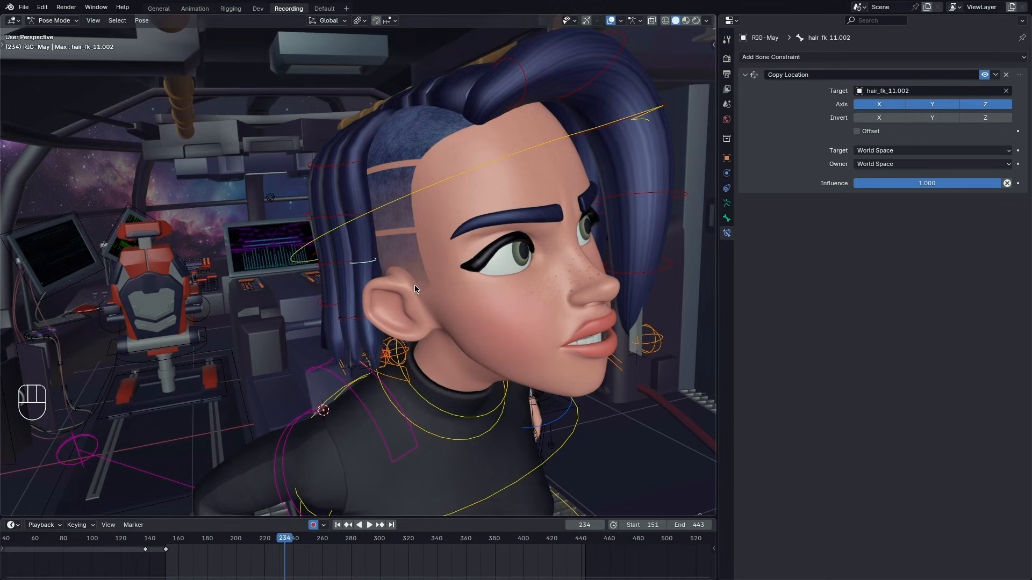
Select all hair bones in the same collection as hair_fk_11.002 on May's rig
scroll(414, 286, down, 3)
alt+drag(415, 285, 283, 265)
scroll(283, 267, up, 3)
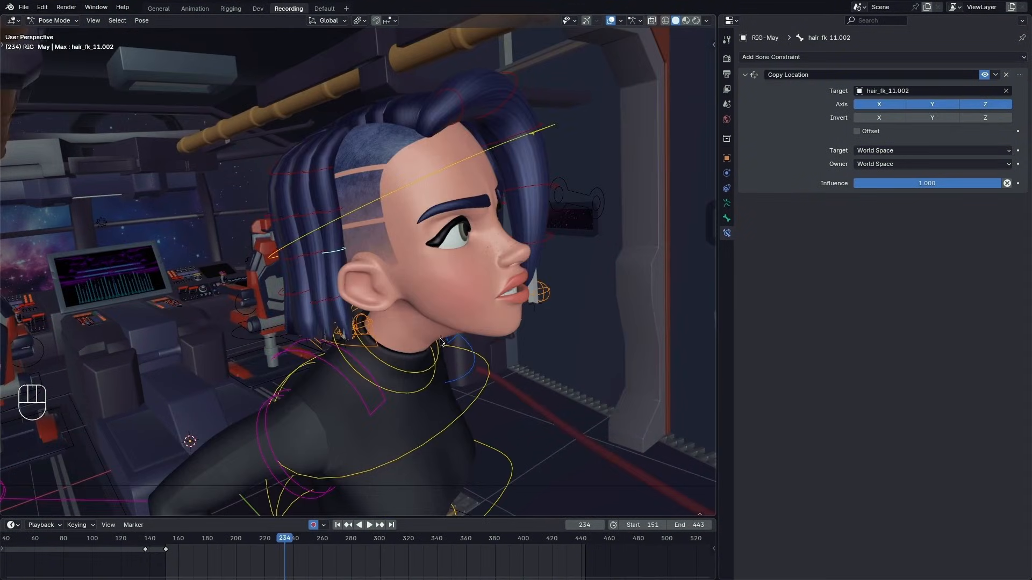
key(shift+g)
click(394, 280)
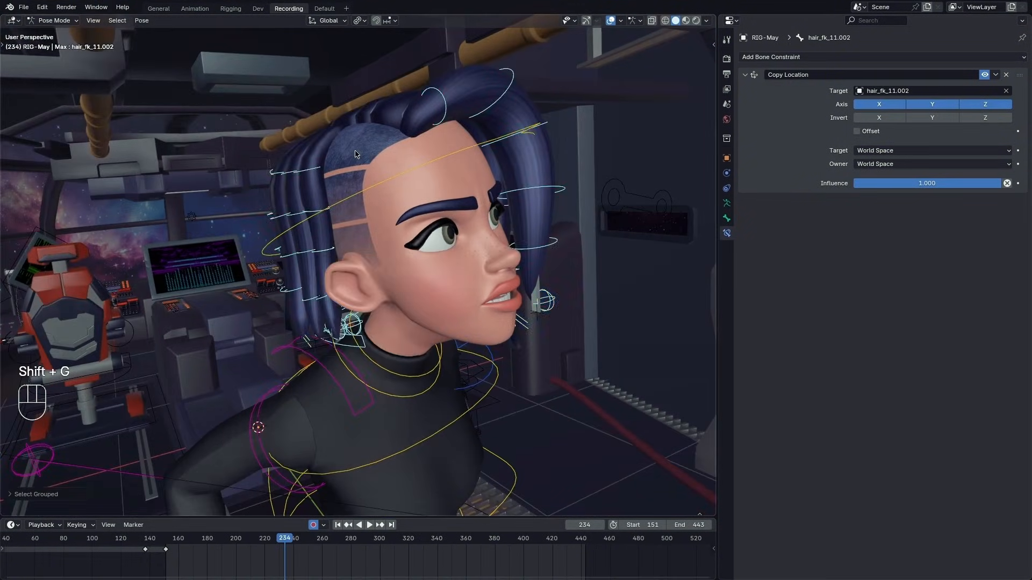
alt+drag(394, 280, 451, 258)
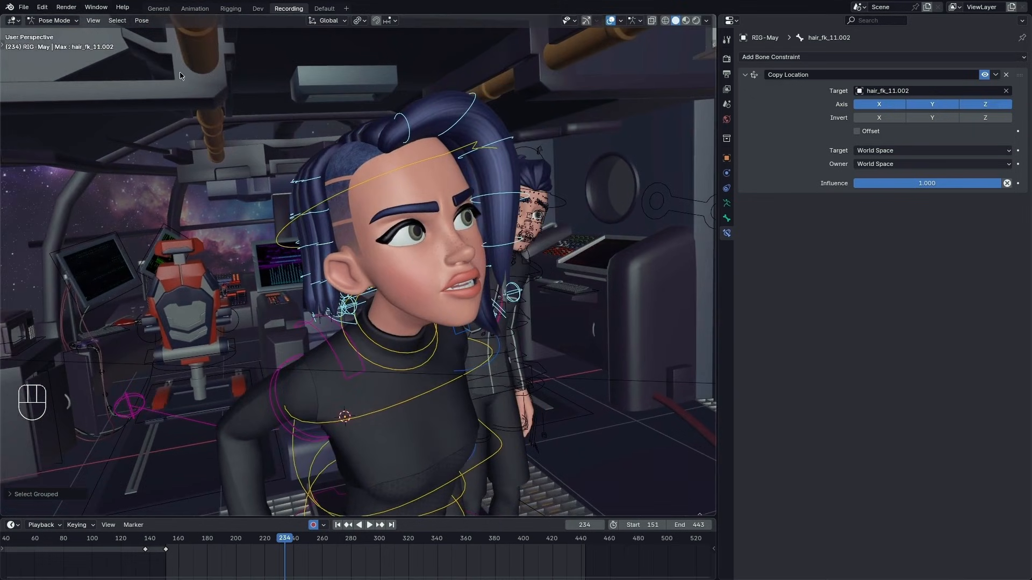
Open the Bake Action settings for the selected hair bones and enable Overwrite Current Action and Visual Keying
click(141, 20)
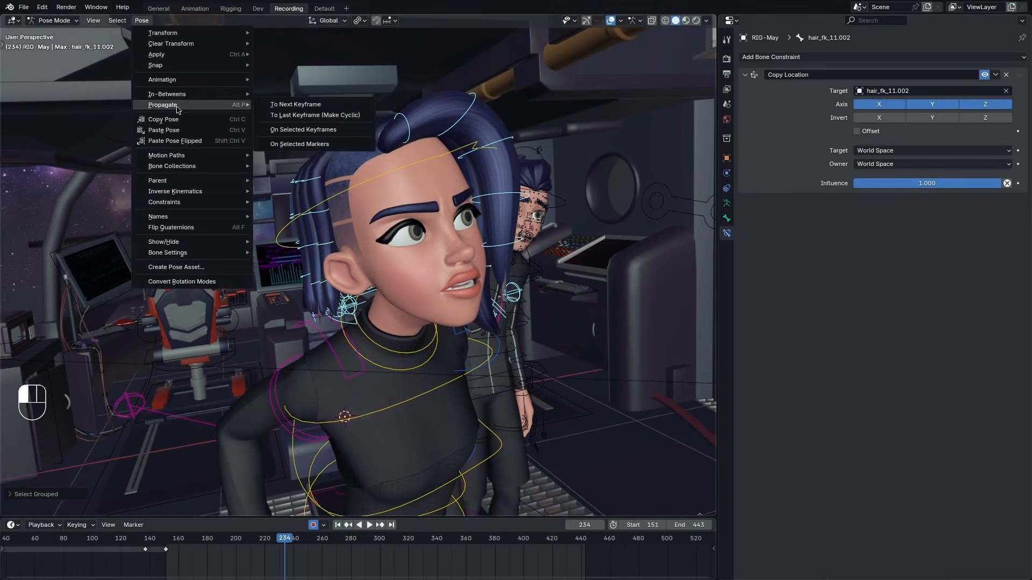
mouse_move(181, 81)
click(304, 141)
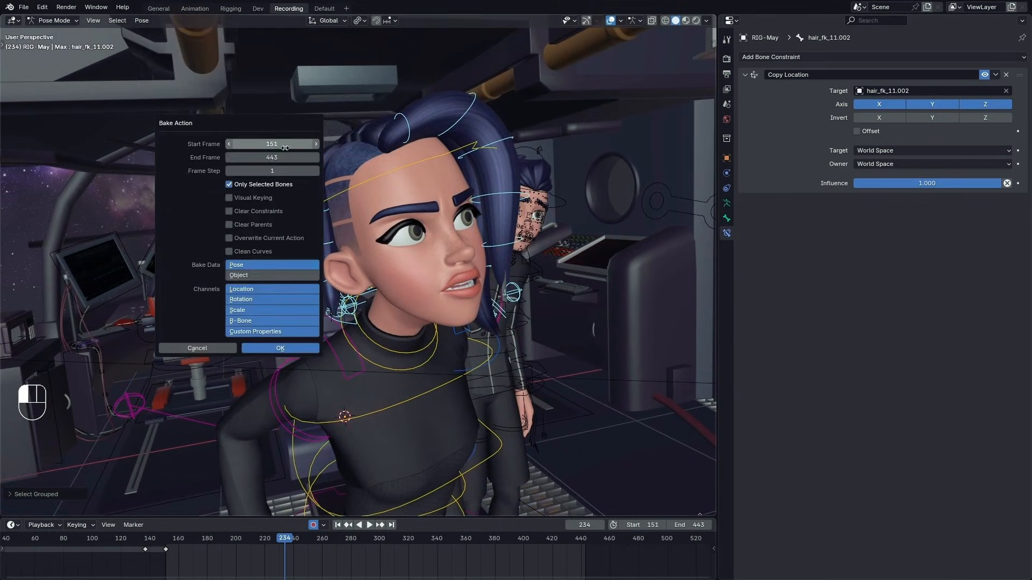
click(283, 239)
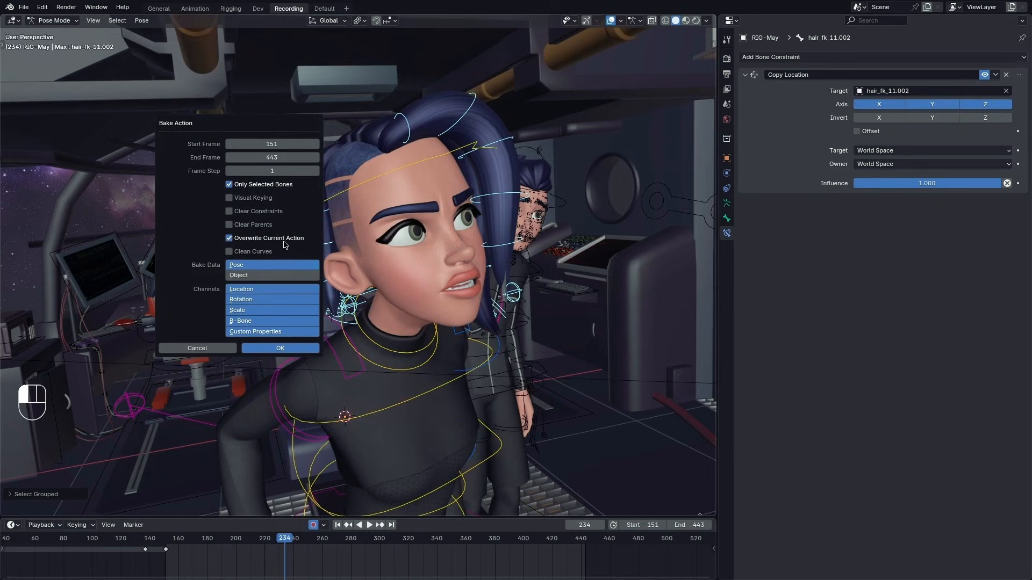
click(261, 199)
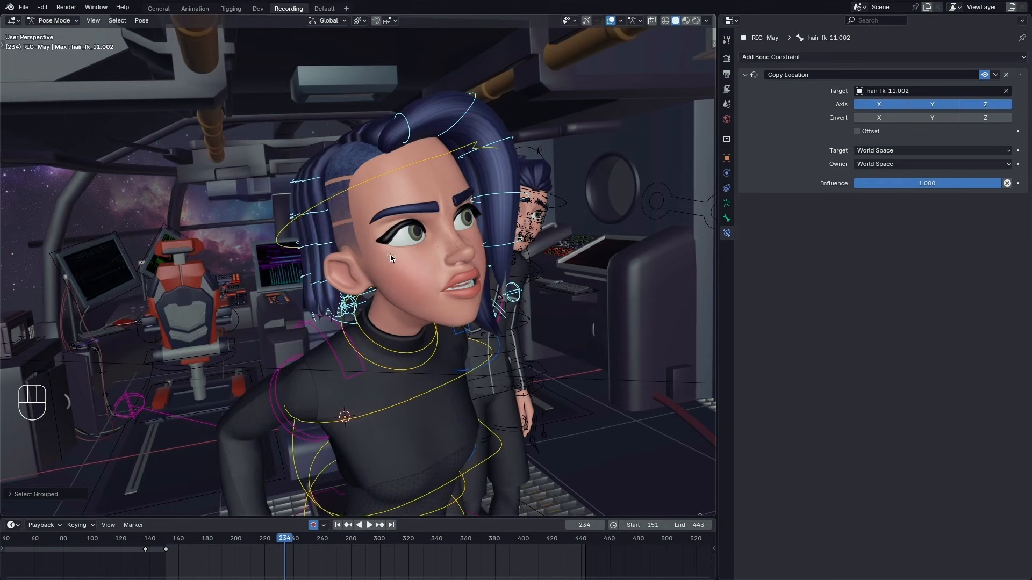
Play the animation through the scene camera to review May's hair motion with both characters in view
key(KP_0)
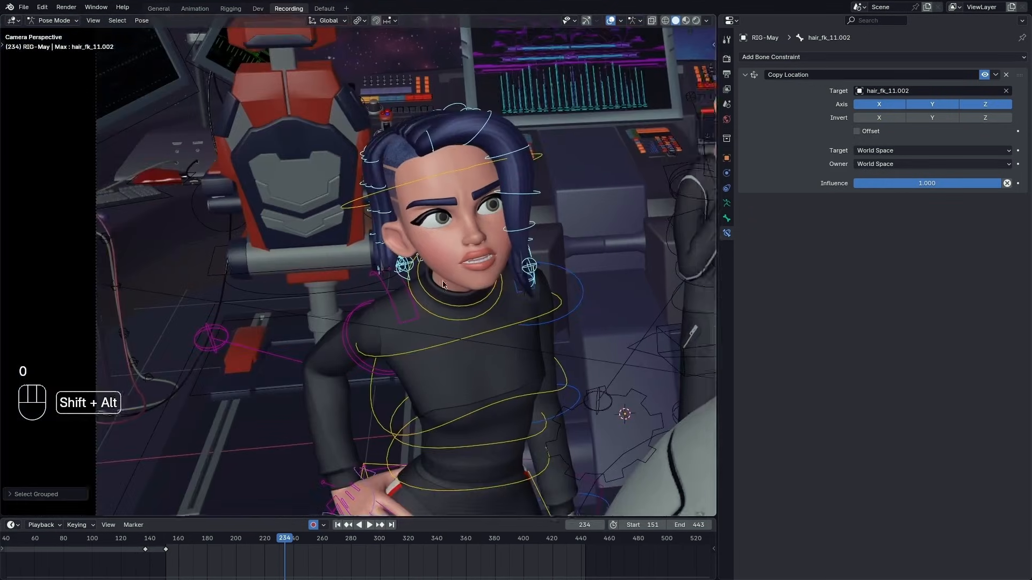
scroll(443, 281, down, 3)
alt+shift+drag(443, 281, 306, 286)
drag(191, 538, 206, 538)
key(space)
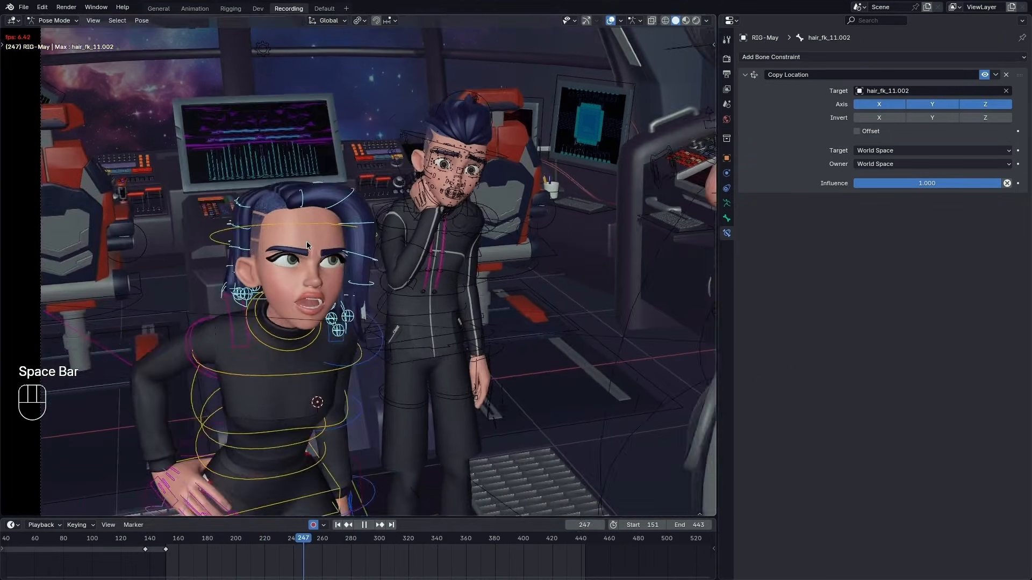
Stop playback and set the Copy Location influence to 0.502 on all selected hair bones of May's rig
key(space)
scroll(315, 287, up, 2)
alt+shift+drag(317, 288, 421, 303)
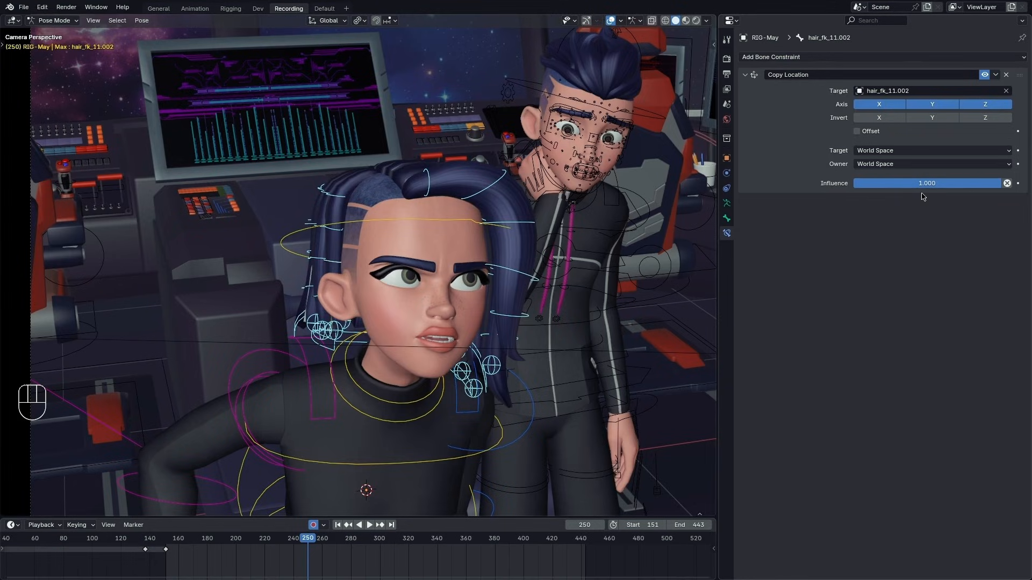
key(alt)
alt+drag(988, 183, 915, 183)
Replay May's hair motion from around frame 175 and readjust the Copy Location influence of all selected hair bones to 0.505
click(213, 539)
key(space)
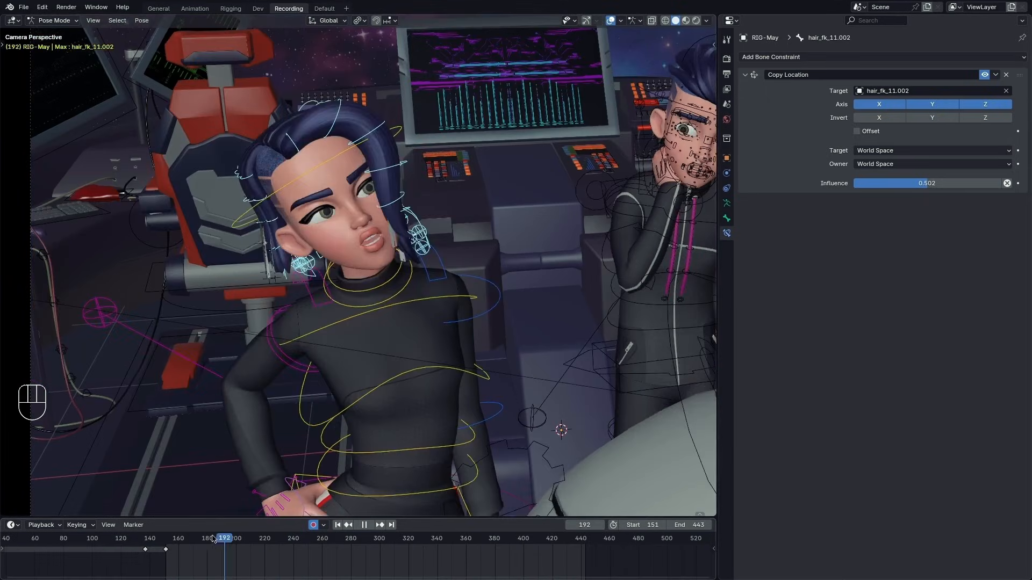
click(181, 539)
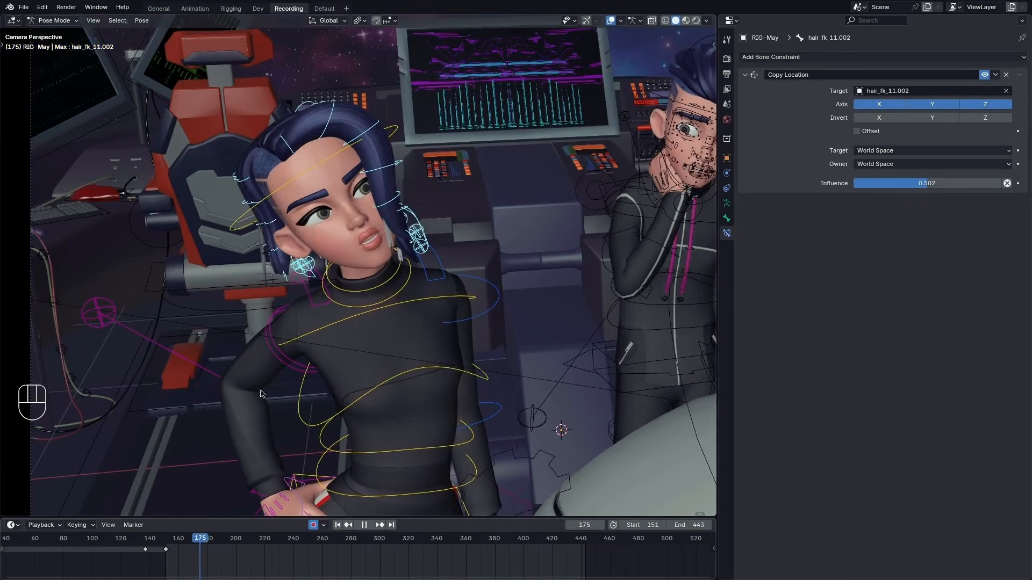
key(space)
scroll(260, 394, up, 3)
alt+drag(897, 186, 921, 183)
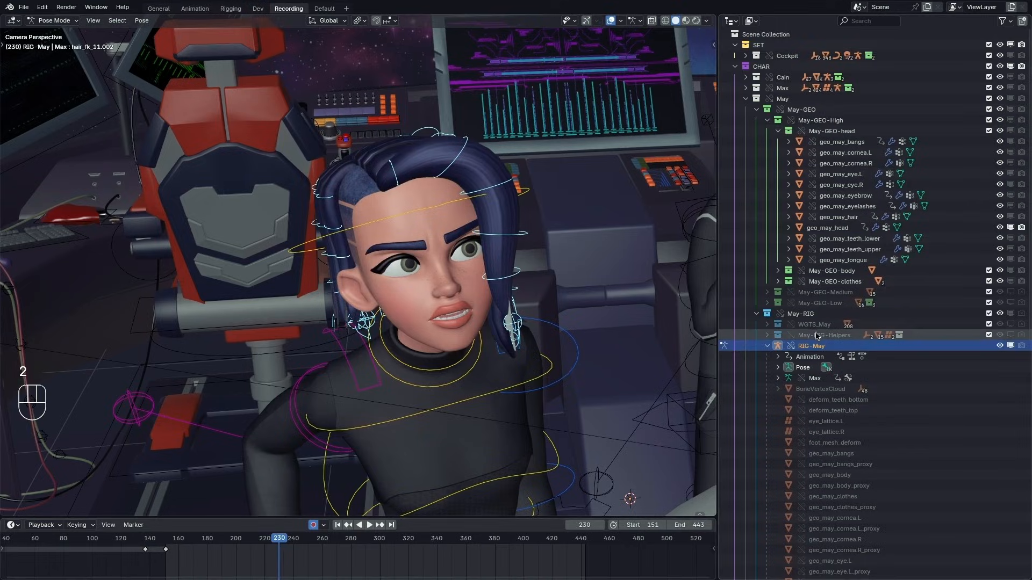
Collapse the subcollections of the May collection and hide the May-SIM collection
drag(756, 110, 756, 127)
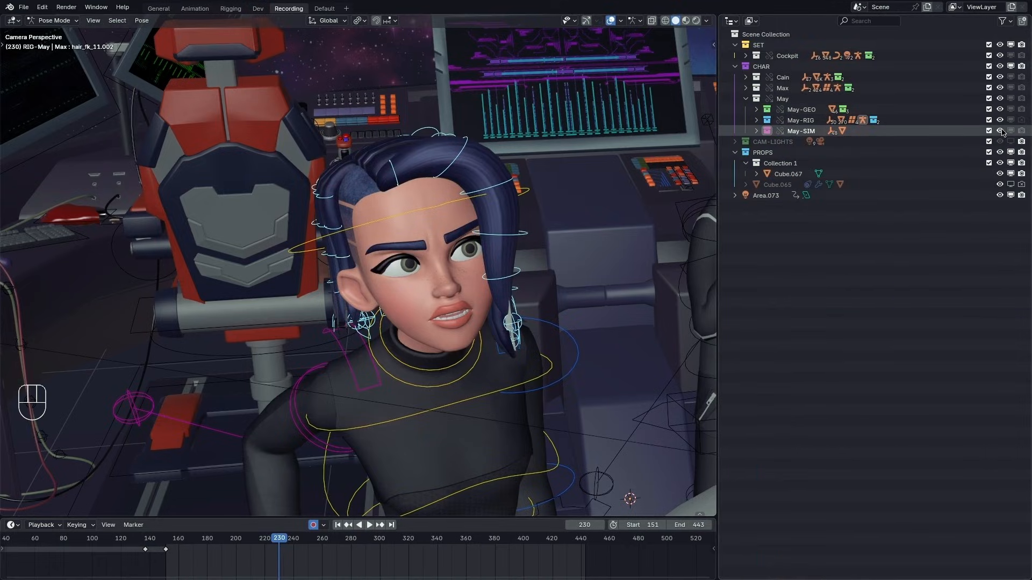
click(1001, 131)
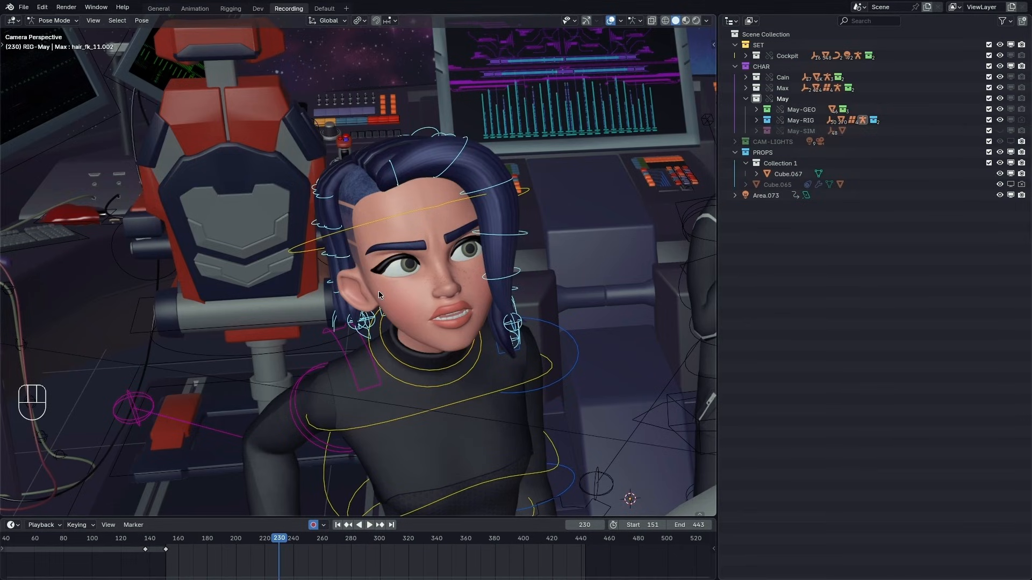
Play the animation through the scene camera to review May's hair, and return to frame 197
key(Escape)
key(space)
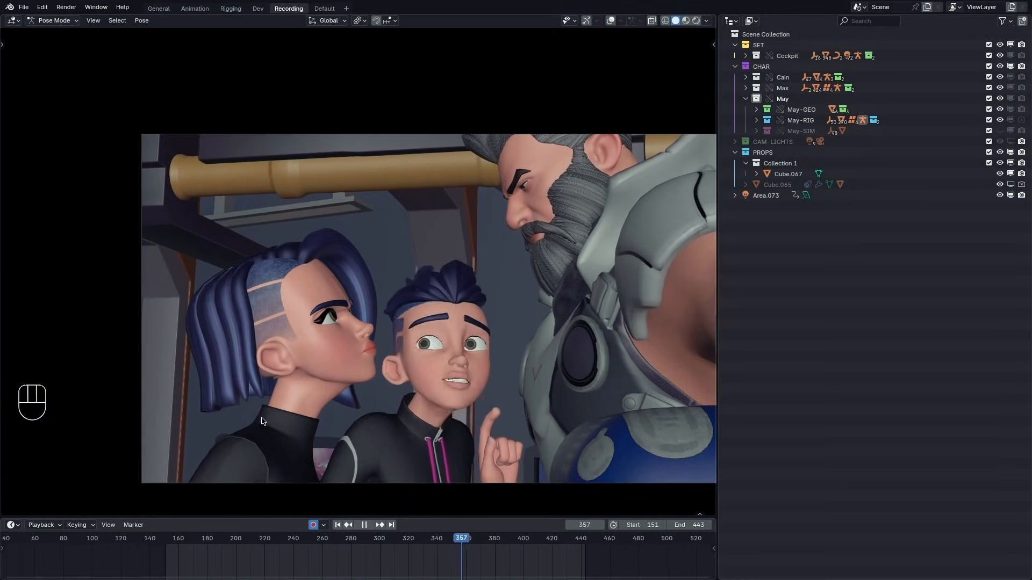
key(space)
drag(448, 538, 232, 537)
Select the bang bone hair_bang_fk.003 on May's rig and inspect the keyframe options for its Copy Location influence
key(e)
ctrl+alt+drag(257, 232, 317, 234)
alt+shift+drag(317, 234, 468, 231)
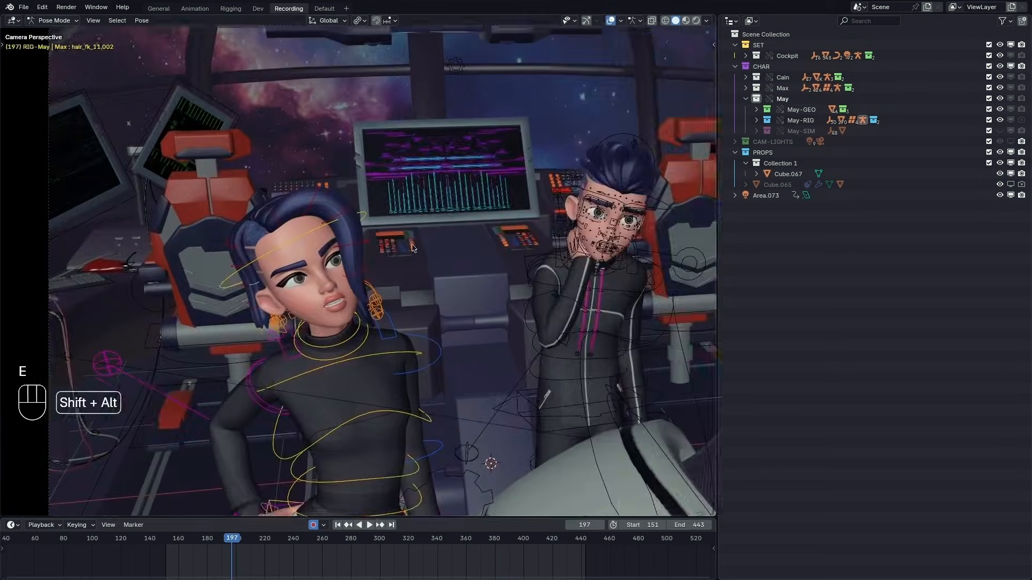
click(448, 244)
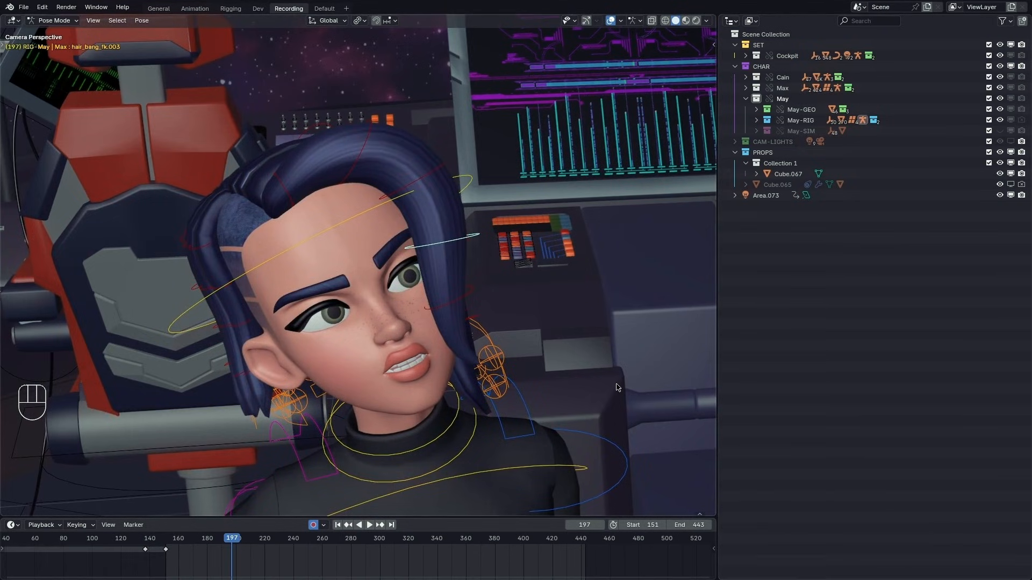
key(1)
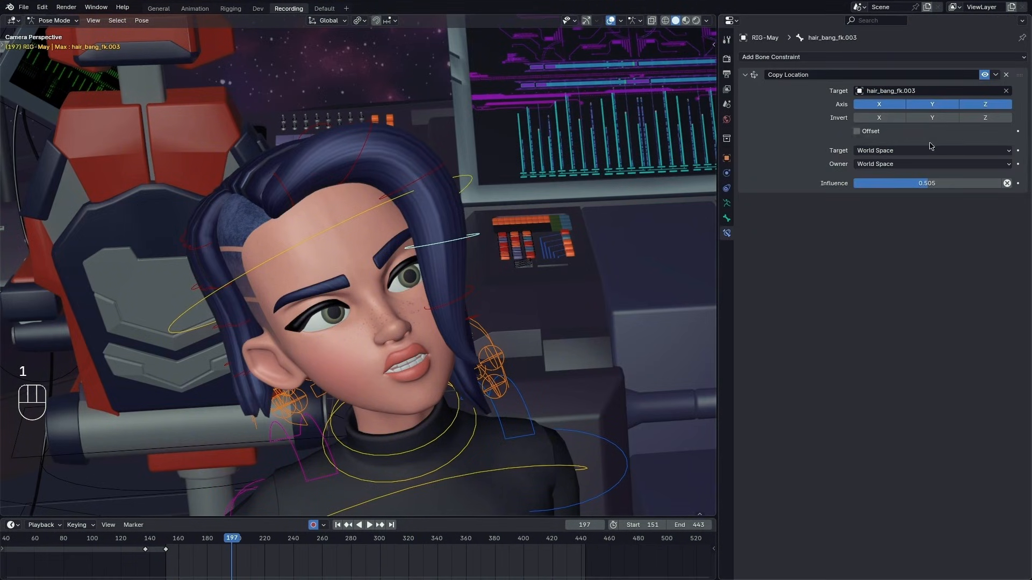
right_click(912, 188)
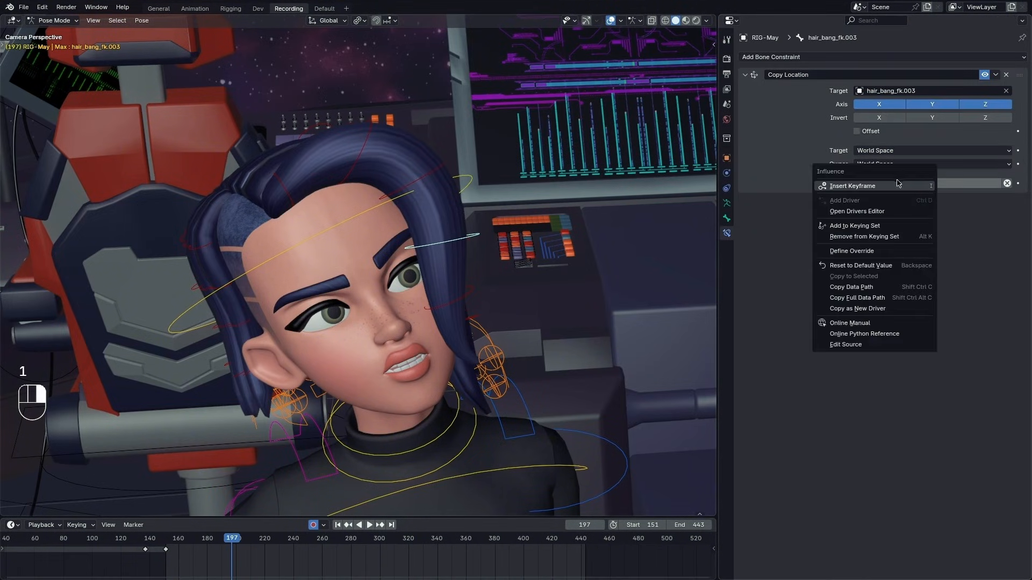
click(913, 248)
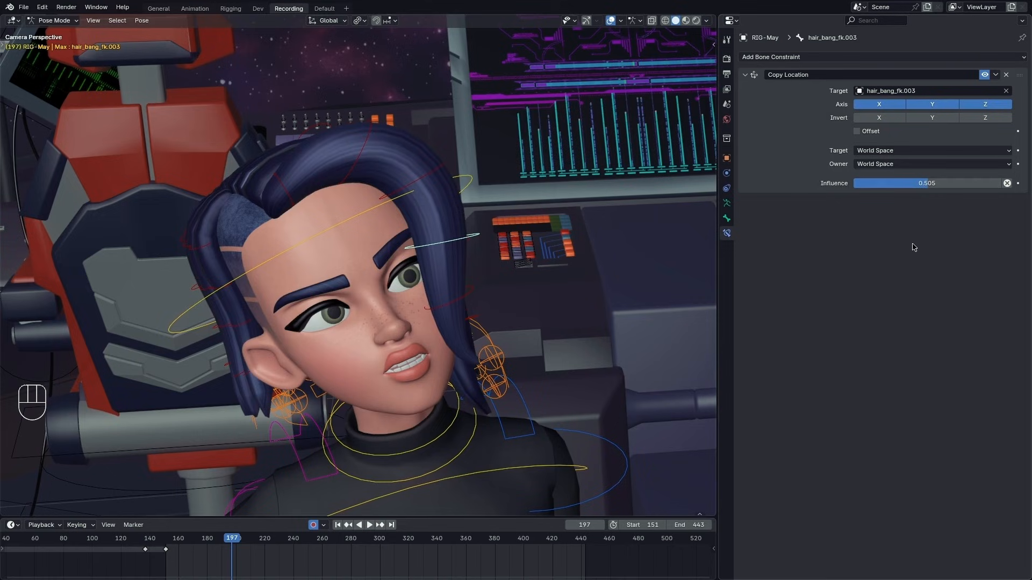